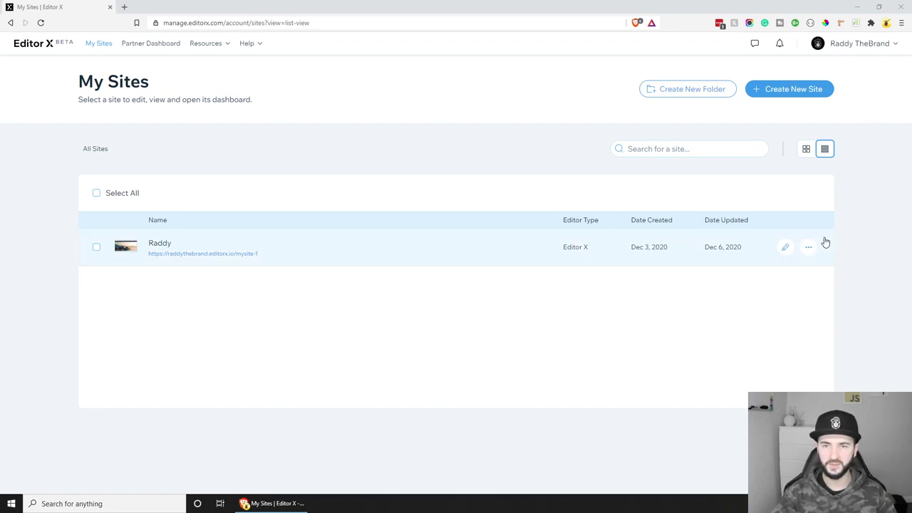
Create a new site on the Editor X platform and choose Blog as the kind of website.
left_click(783, 90)
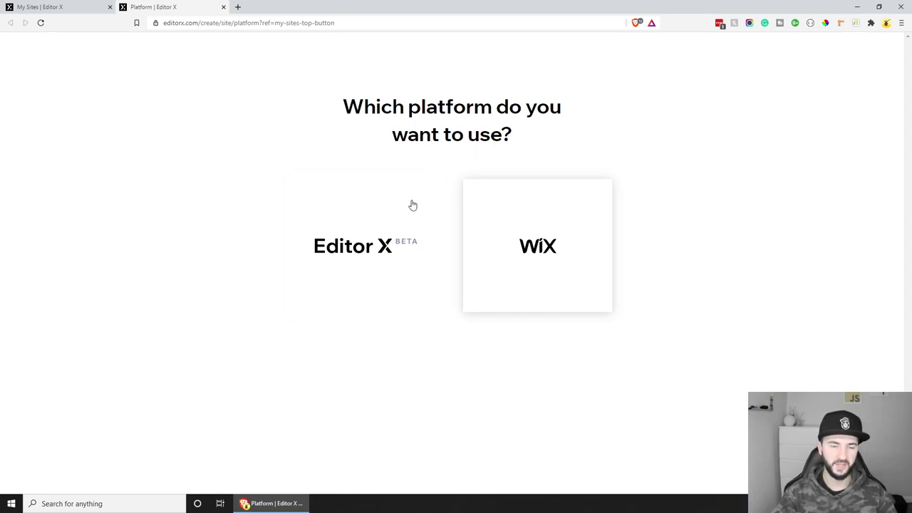
left_click(355, 282)
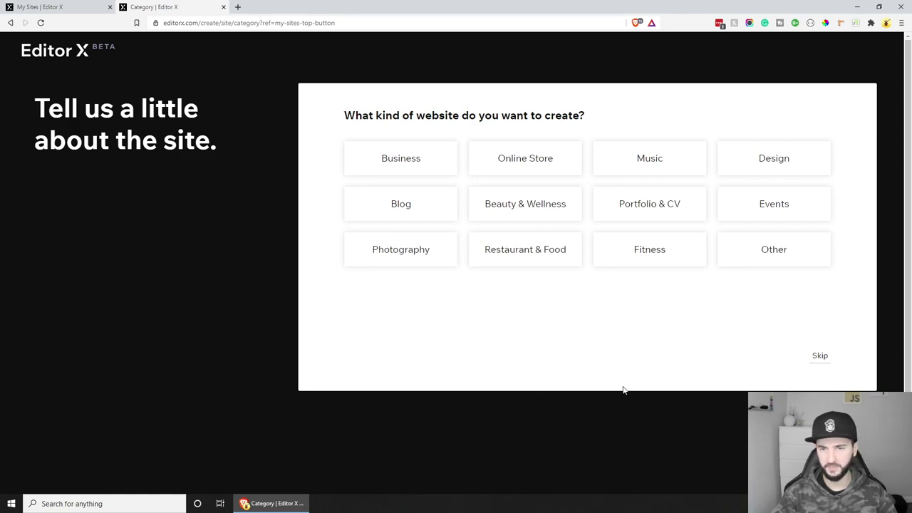
left_click(437, 210)
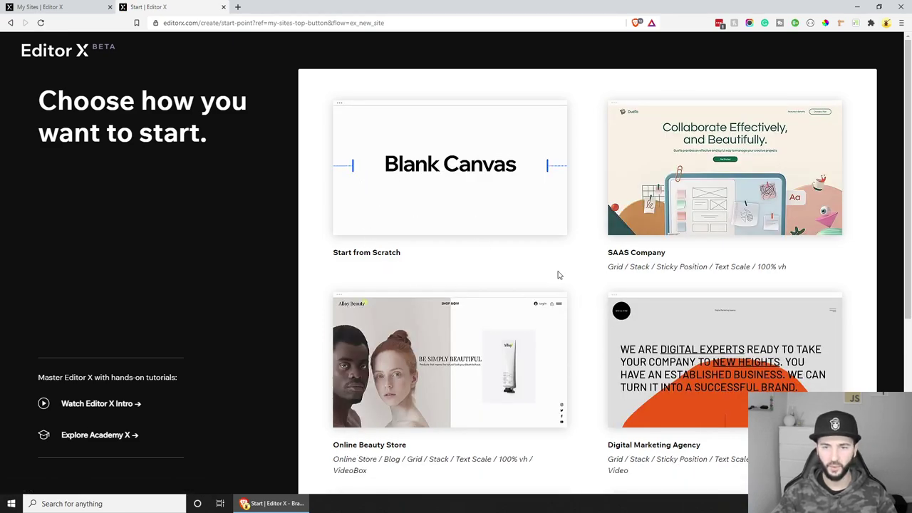
Look through the suggested starting templates and start the site from scratch with the Blank Canvas.
scroll(591, 258, "down", 4)
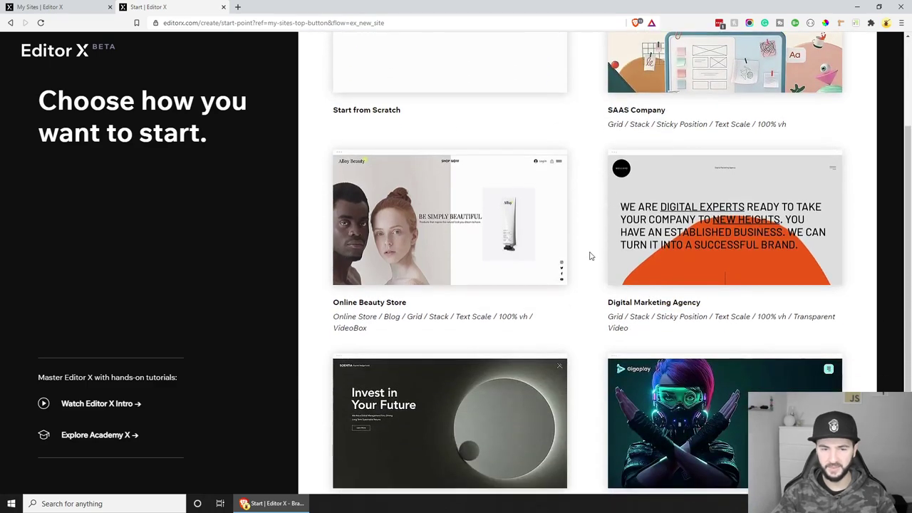
scroll(594, 338, "up", 4)
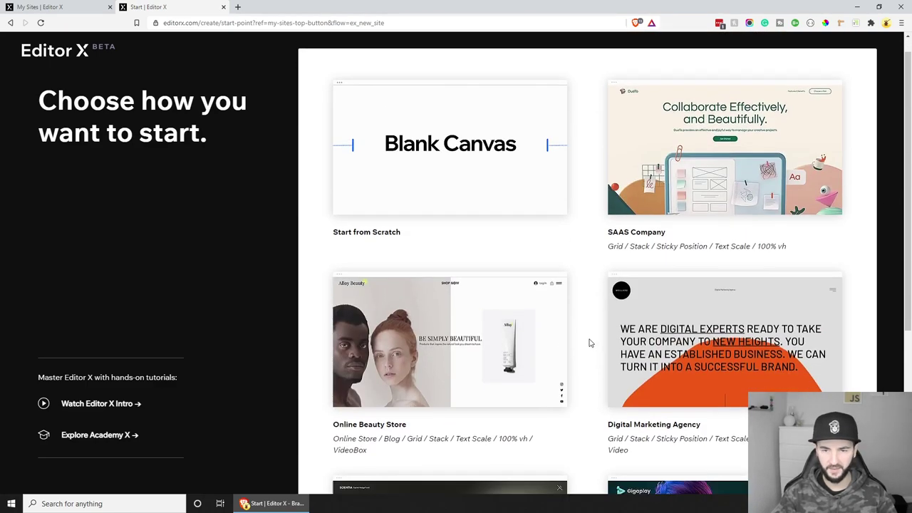
scroll(592, 342, "down", 4)
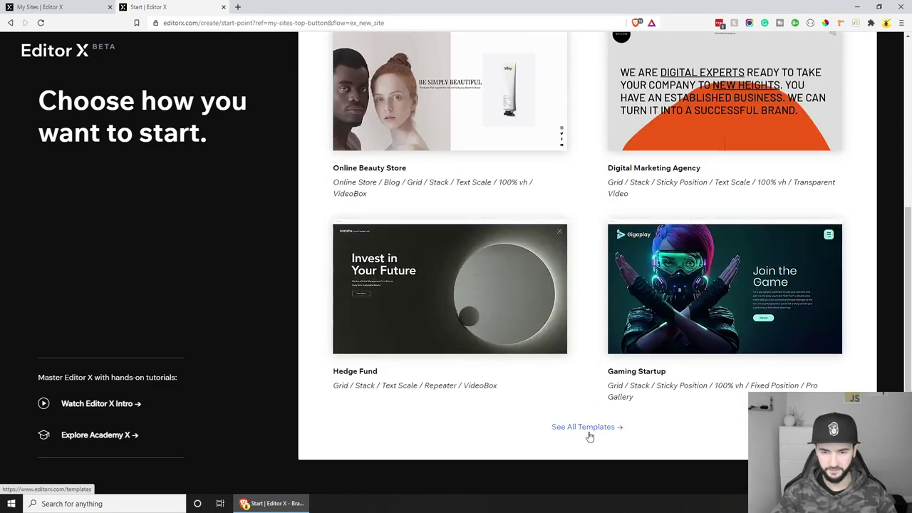
scroll(600, 405, "up", 4)
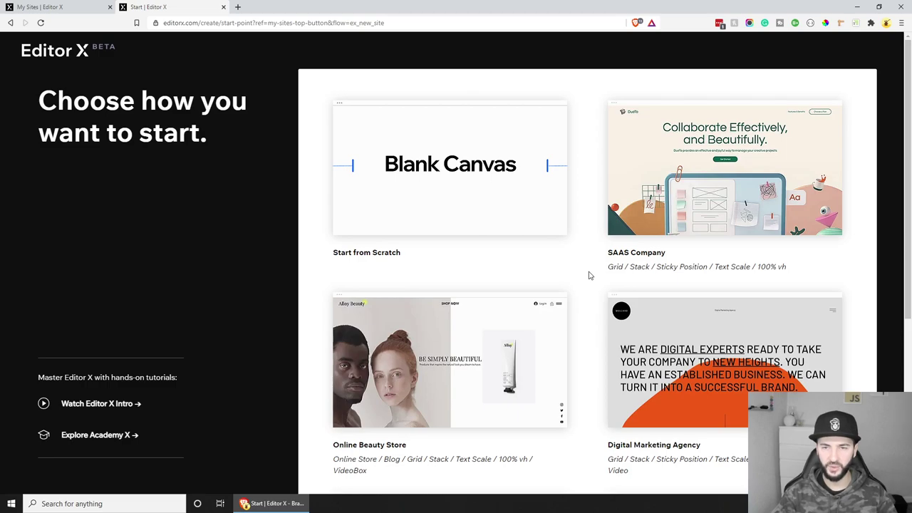
mouse_move(702, 115)
scroll(726, 279, "down", 4)
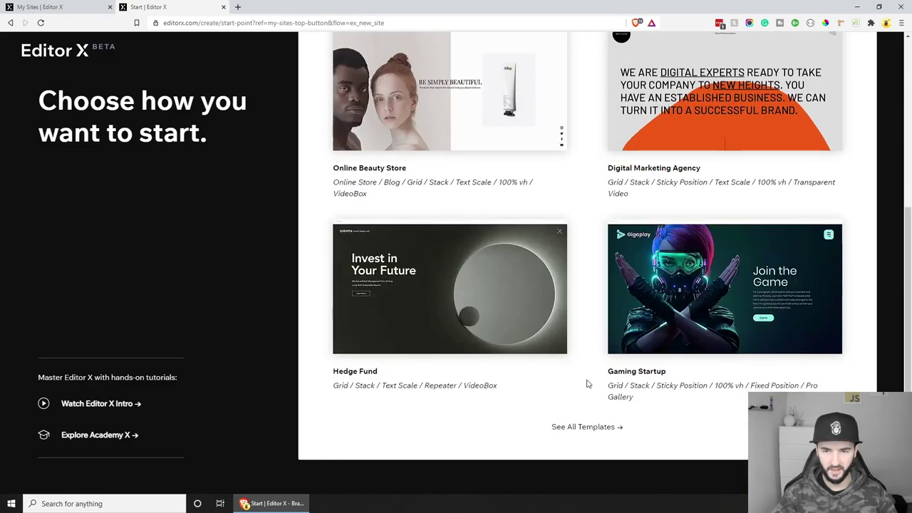
scroll(588, 385, "up", 3)
scroll(588, 385, "up", 2)
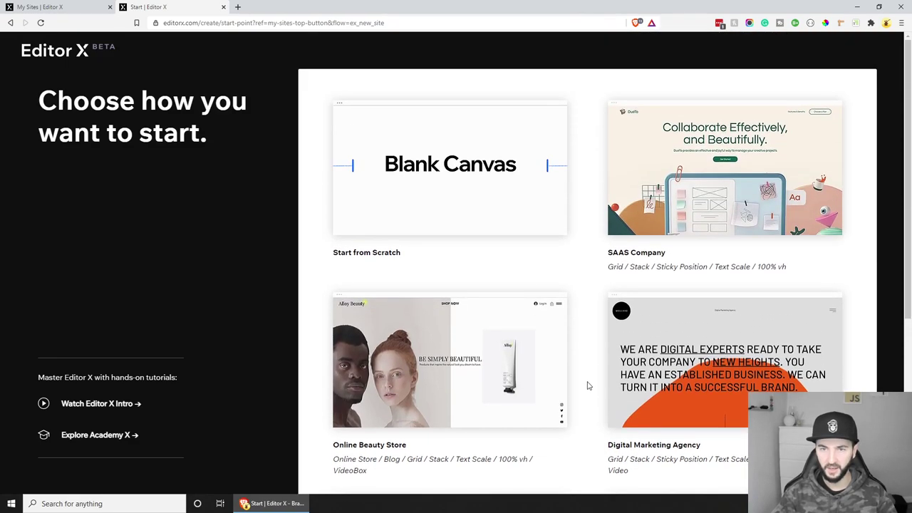
scroll(588, 371, "down", 4)
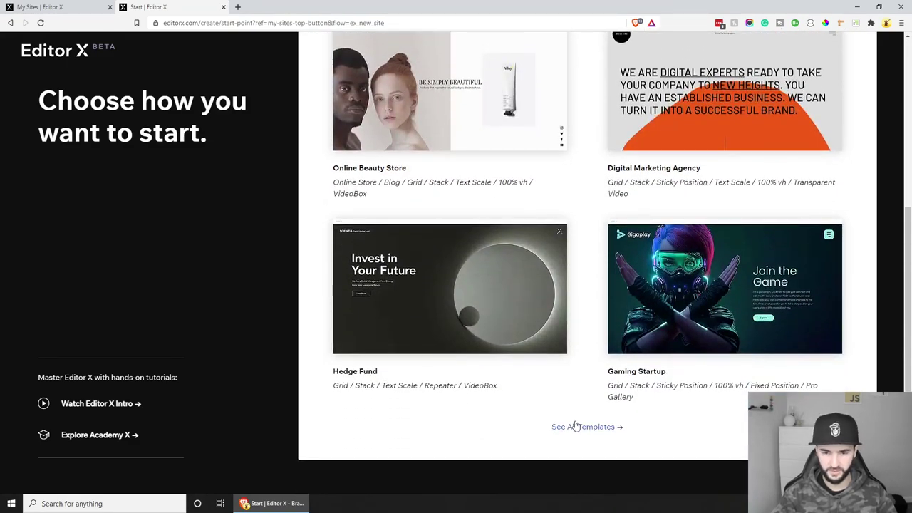
scroll(584, 406, "up", 4)
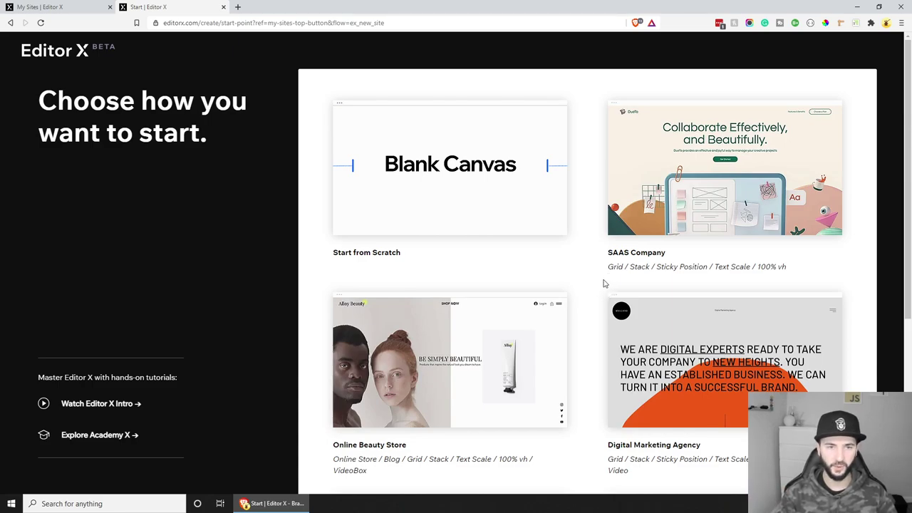
left_click(447, 175)
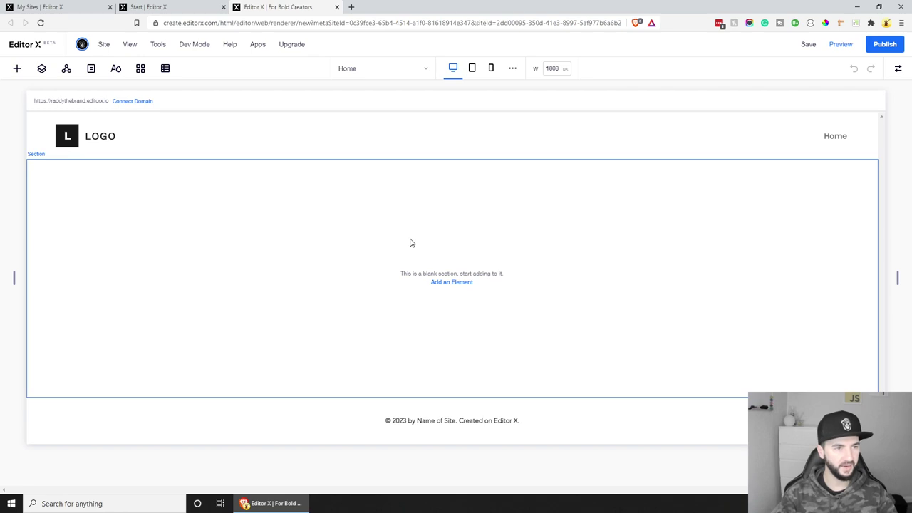
key("Delete")
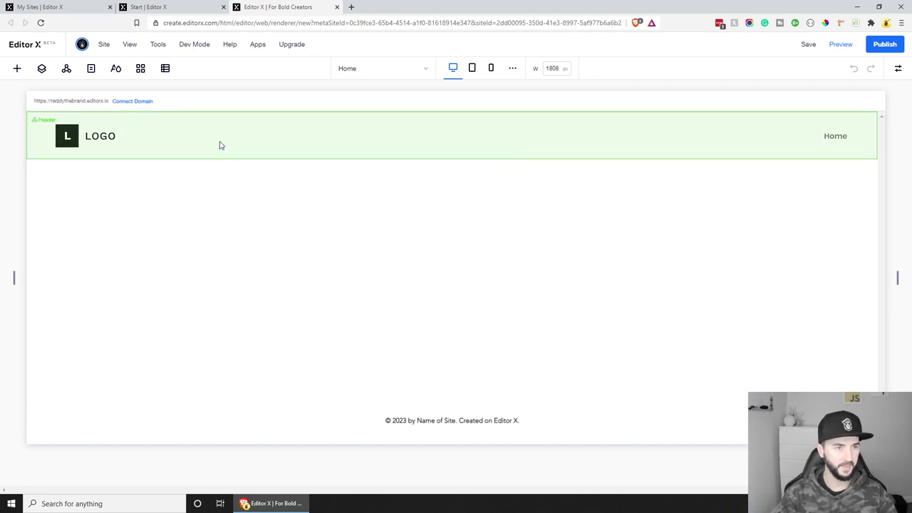
key("ctrl+z")
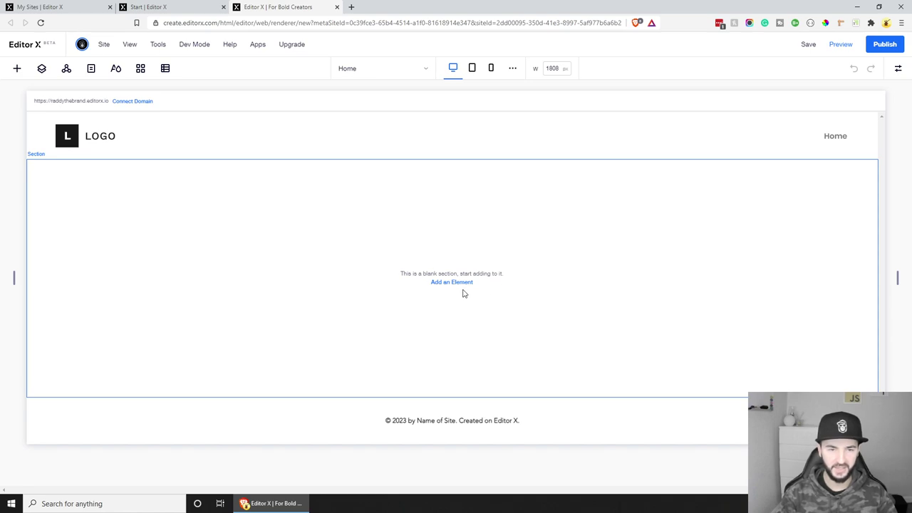
key("Delete")
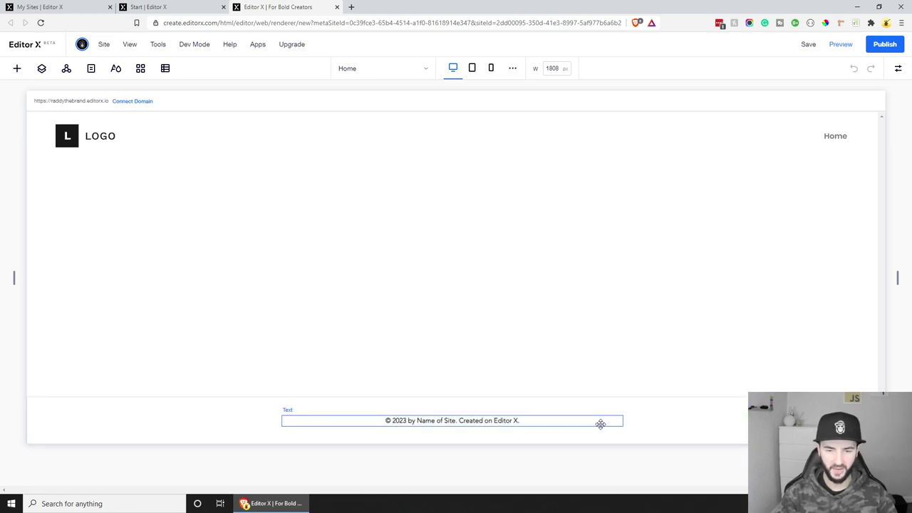
key("ctrl+z")
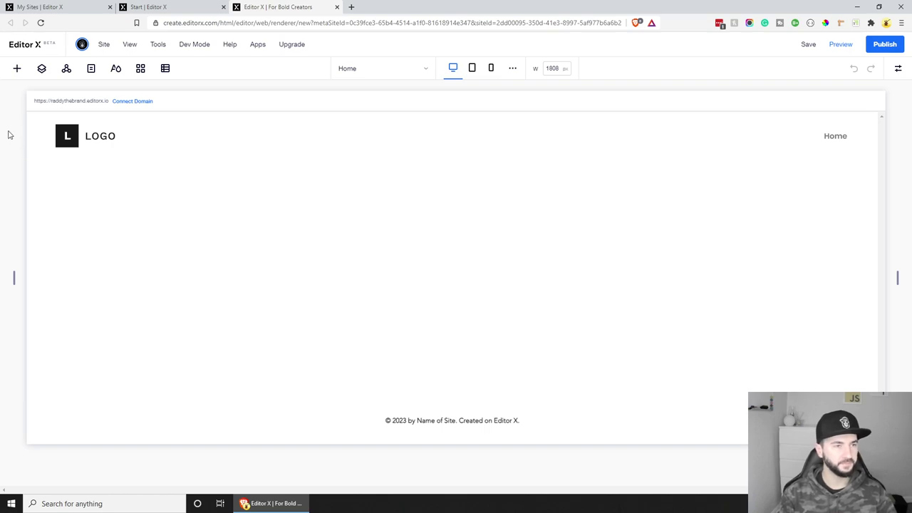
Browse the designed Welcome sections among the compositions that can be added to the page.
left_click(17, 69)
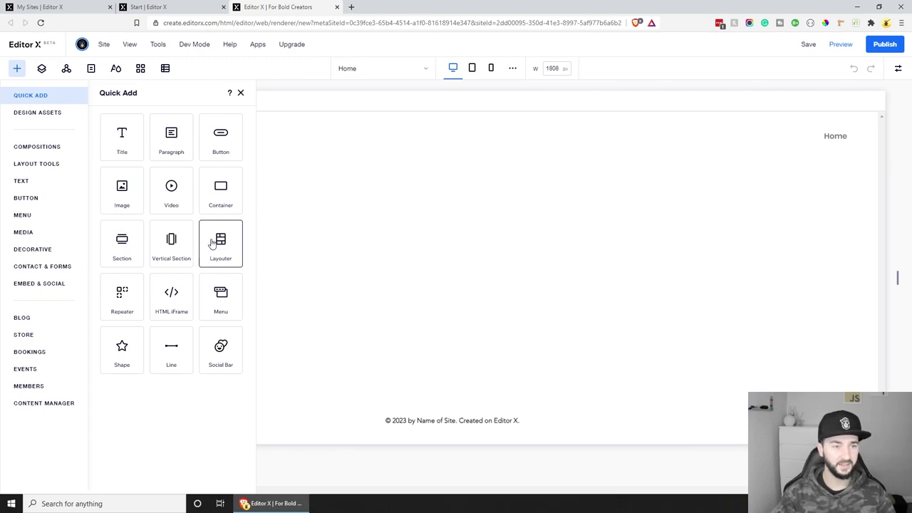
left_click(52, 149)
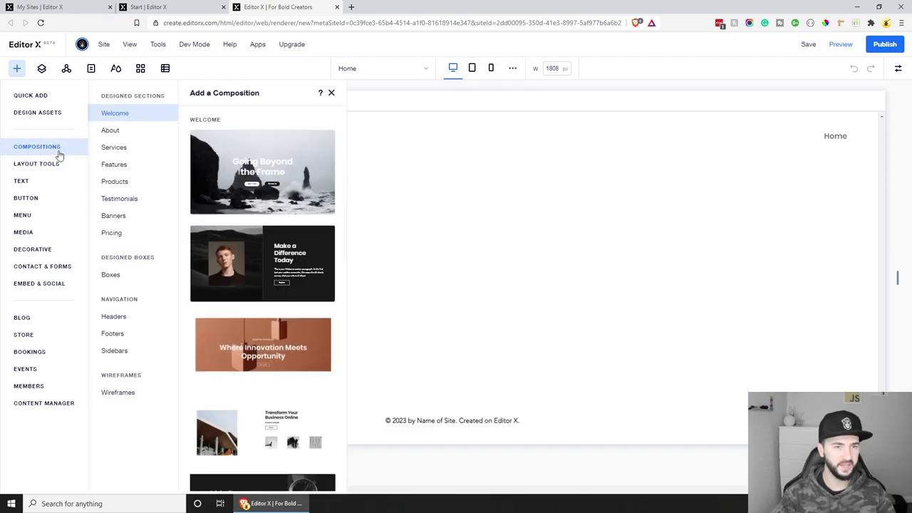
scroll(238, 235, "down", 3)
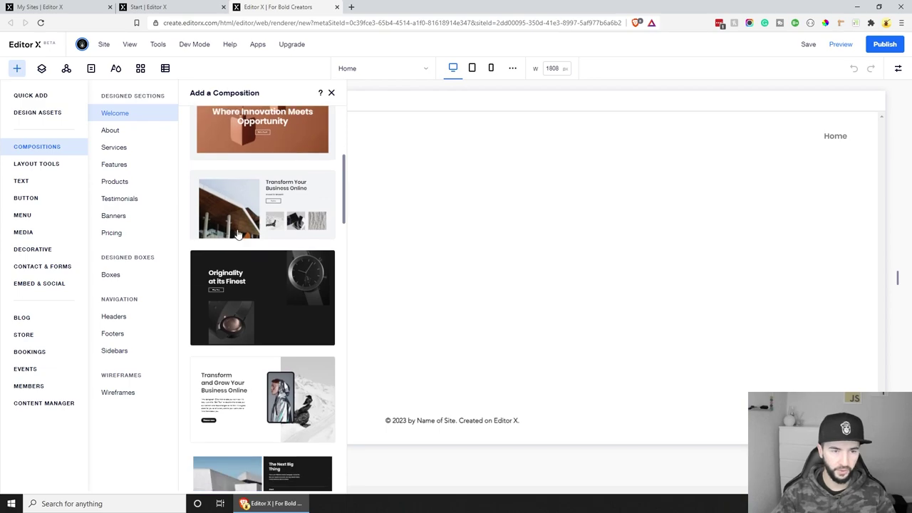
scroll(238, 235, "down", 3)
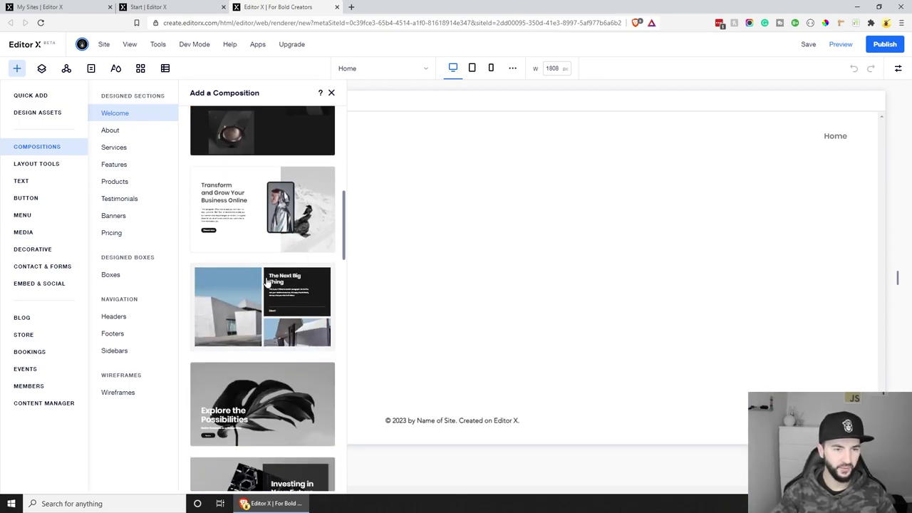
scroll(266, 278, "down", 4)
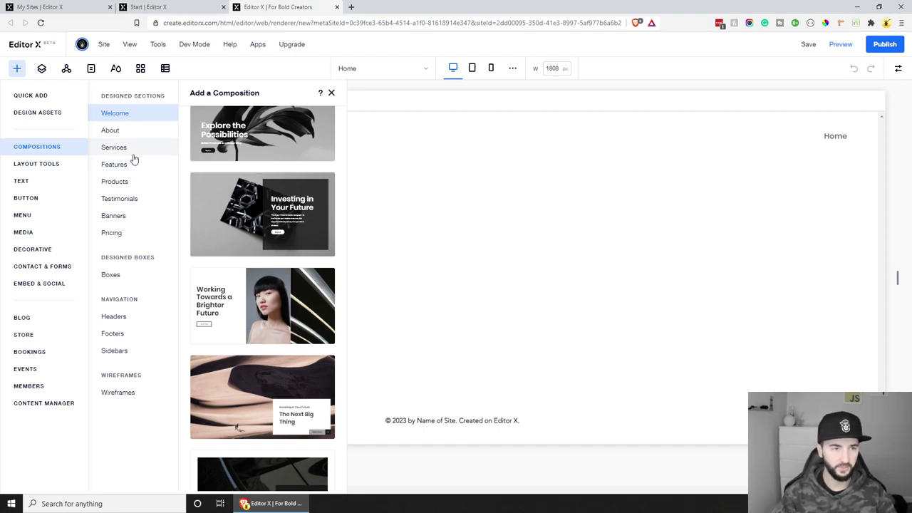
Look through the layout tools, text, button, menu and media elements available for the page.
left_click(43, 169)
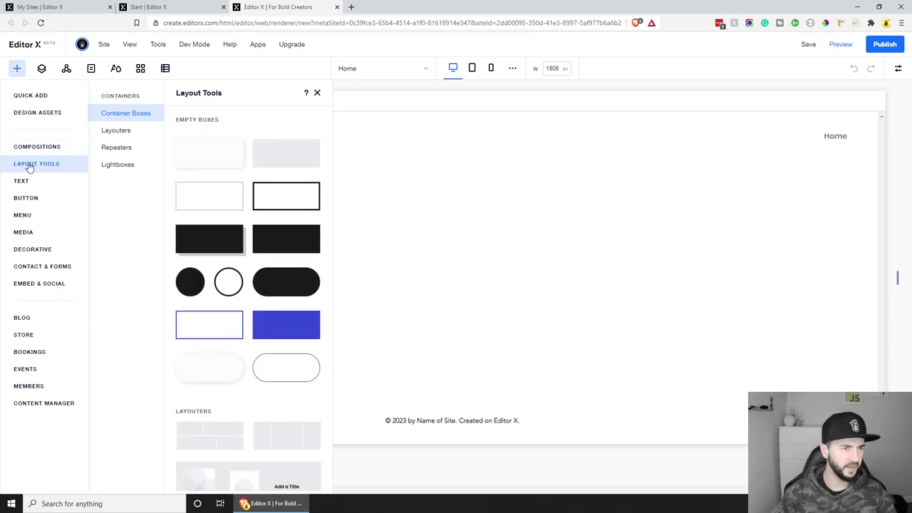
left_click(17, 183)
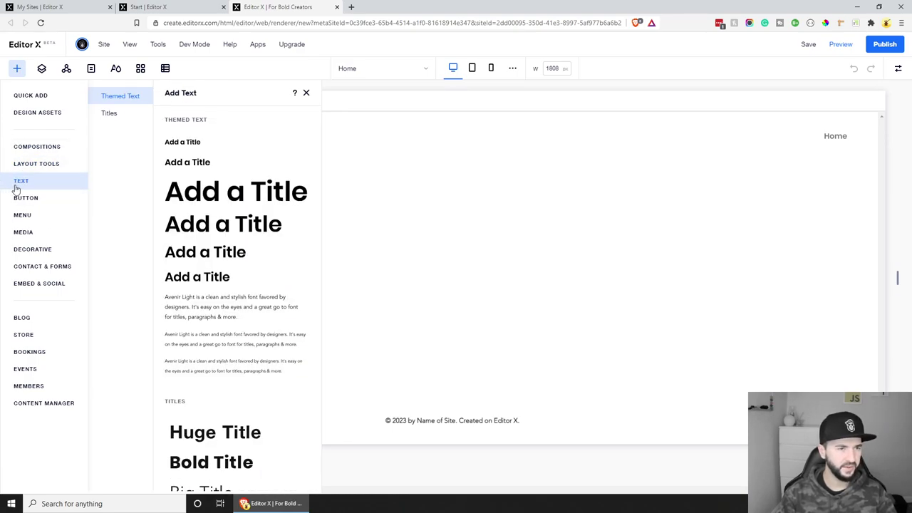
left_click(22, 200)
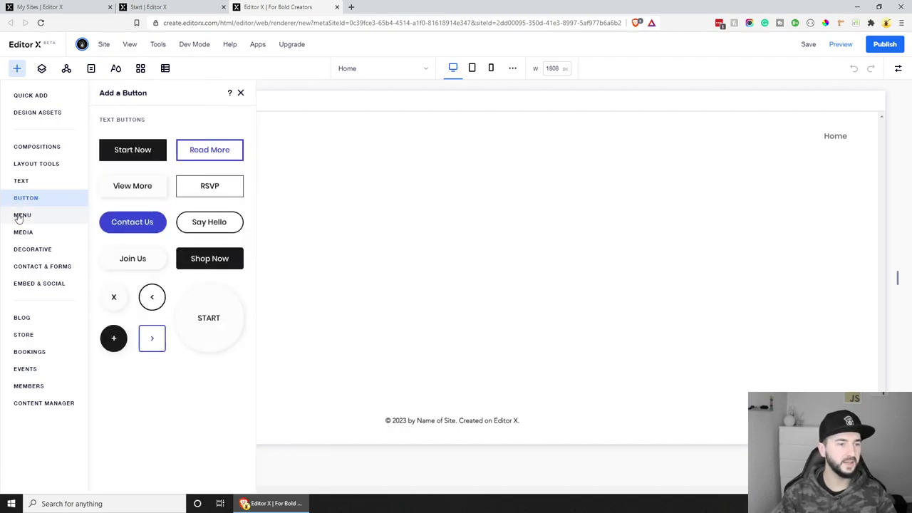
left_click(19, 217)
left_click(48, 236)
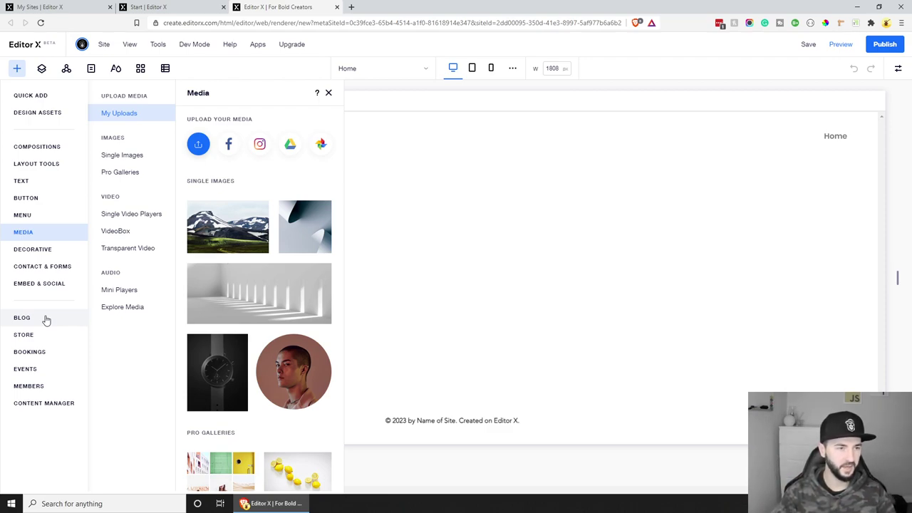
Review the page's layers, the site's header and footer masters, and the list of site pages.
left_click(42, 69)
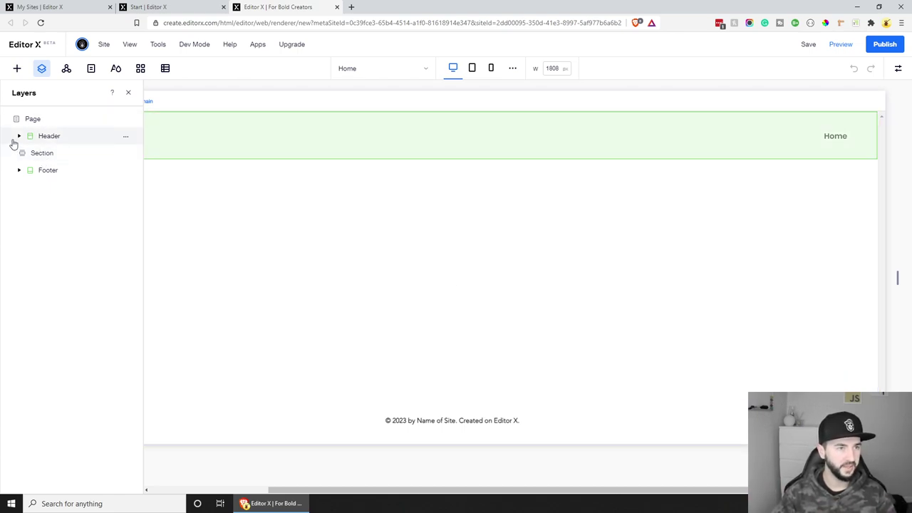
left_click(66, 69)
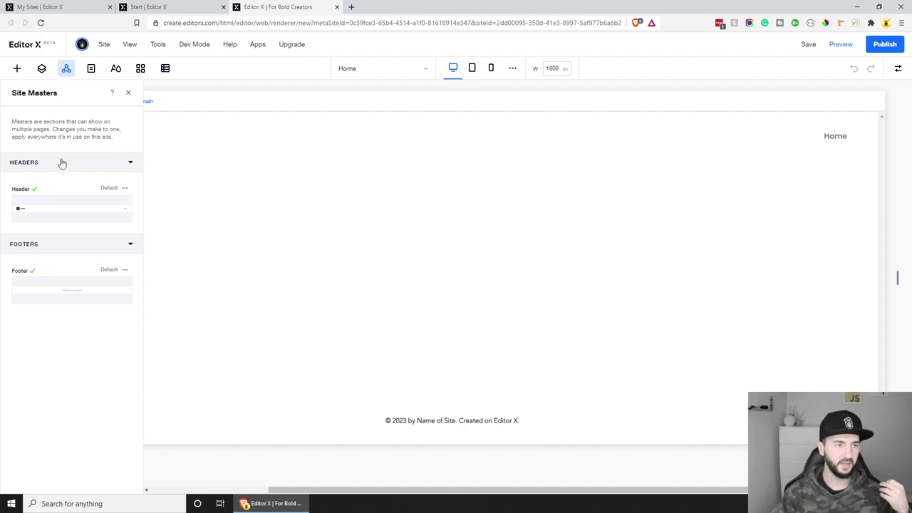
mouse_move(64, 212)
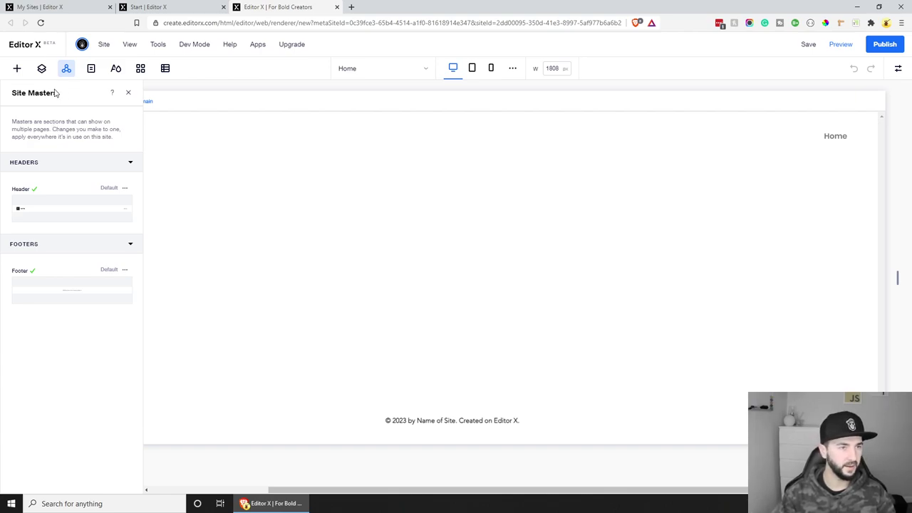
left_click(90, 69)
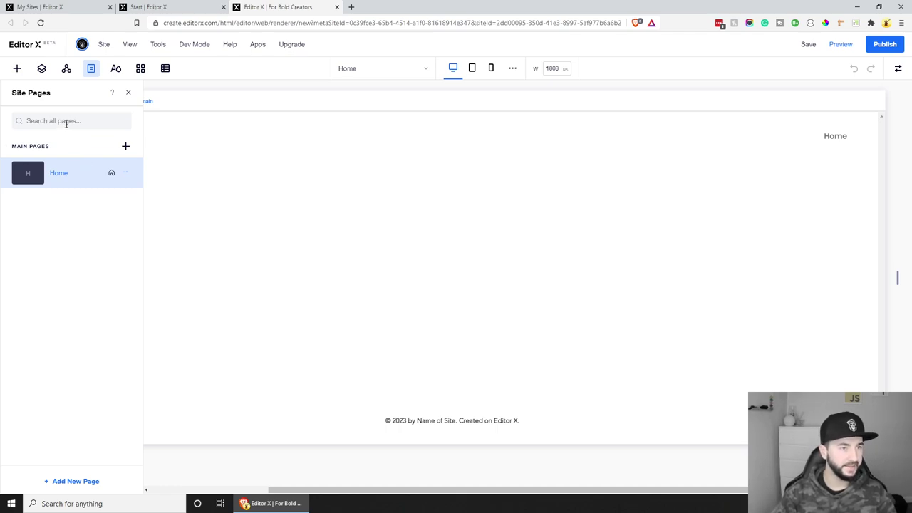
Examine the heading and paragraph typography themes, including the Paragraph 1 theme's font settings, and close its editor without changes.
left_click(116, 69)
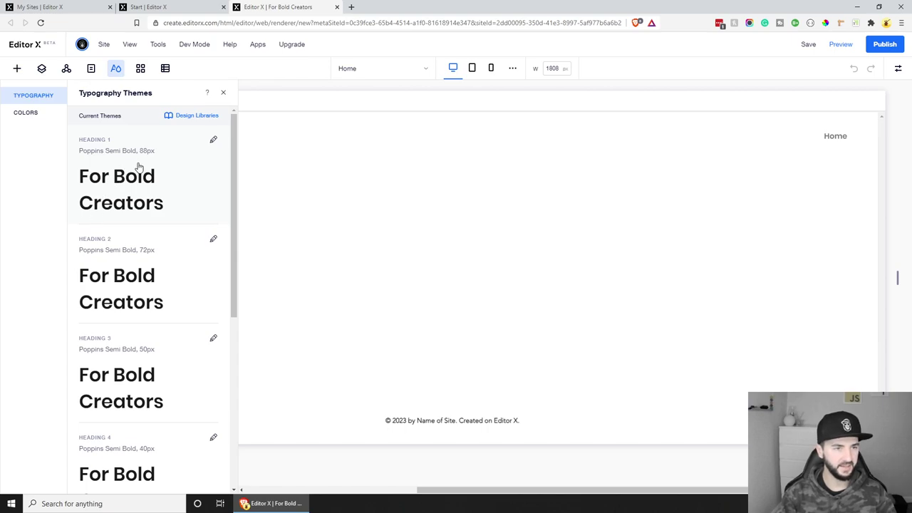
scroll(119, 163, "down", 1)
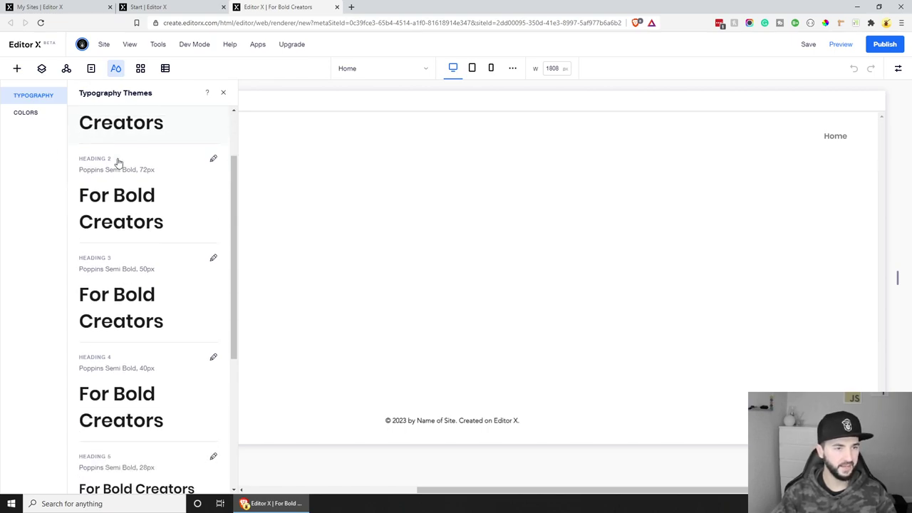
scroll(118, 163, "up", 1)
scroll(93, 171, "down", 3)
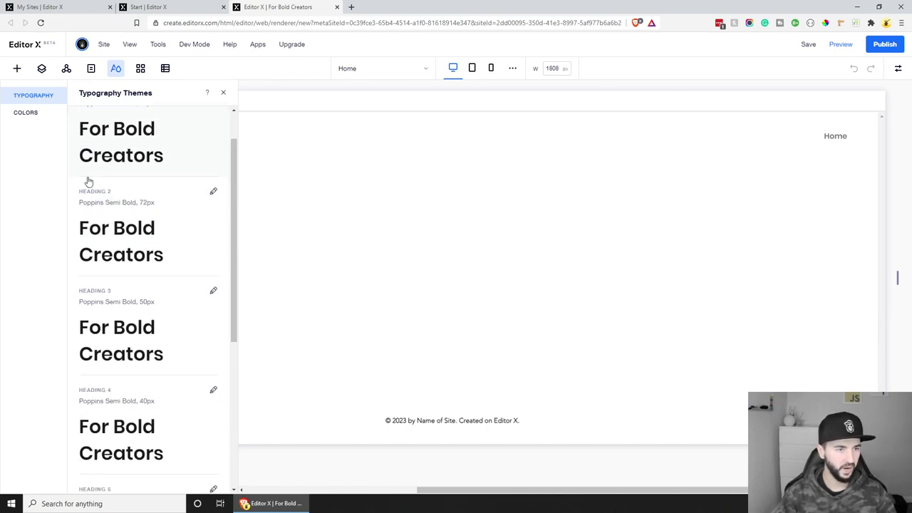
scroll(137, 278, "down", 2)
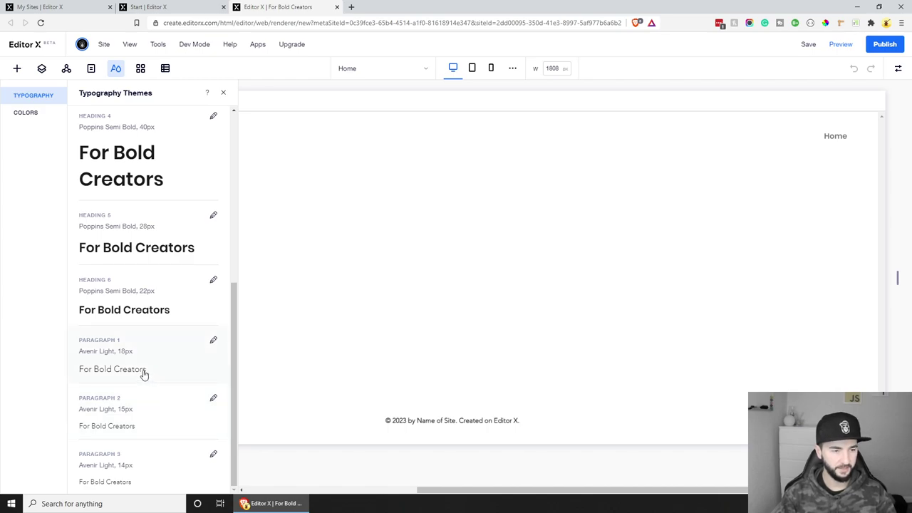
left_click(212, 341)
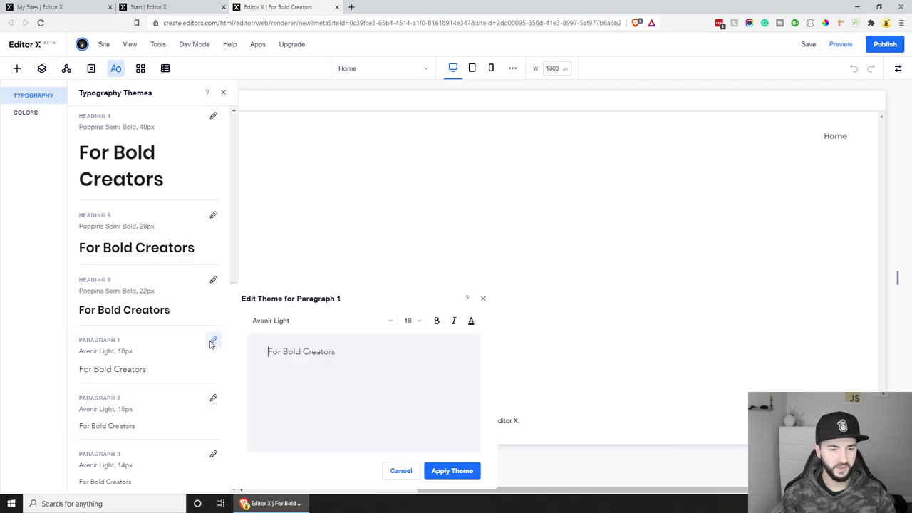
left_click(482, 299)
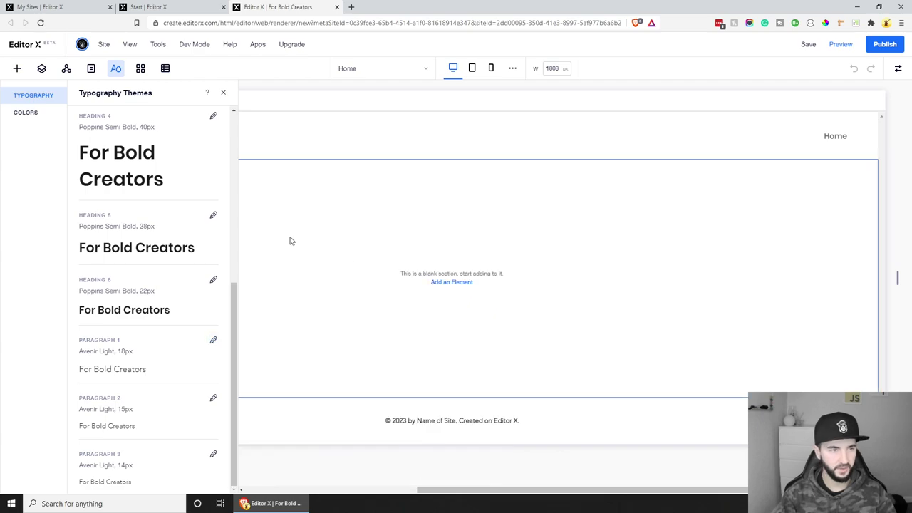
Review the site's color themes and browse the App Market's recommended apps, Wix Business Solutions and Team Picks.
left_click(21, 115)
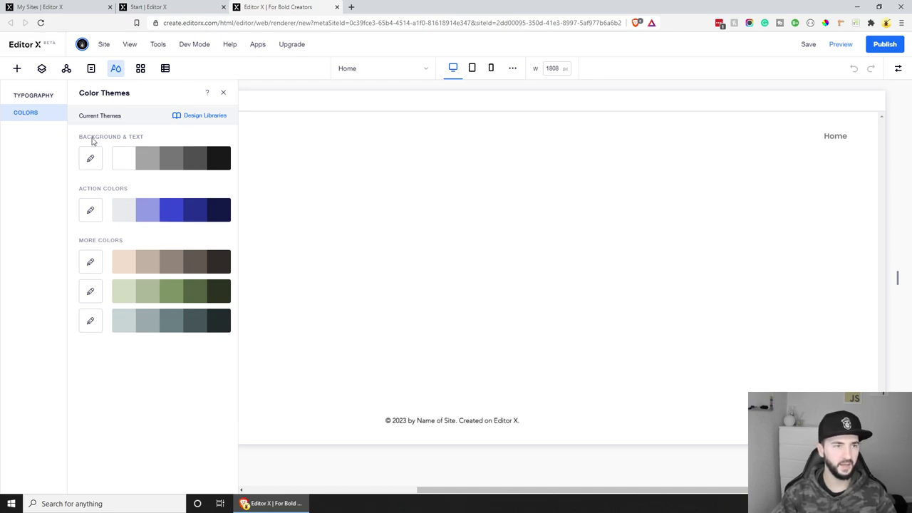
left_click(140, 69)
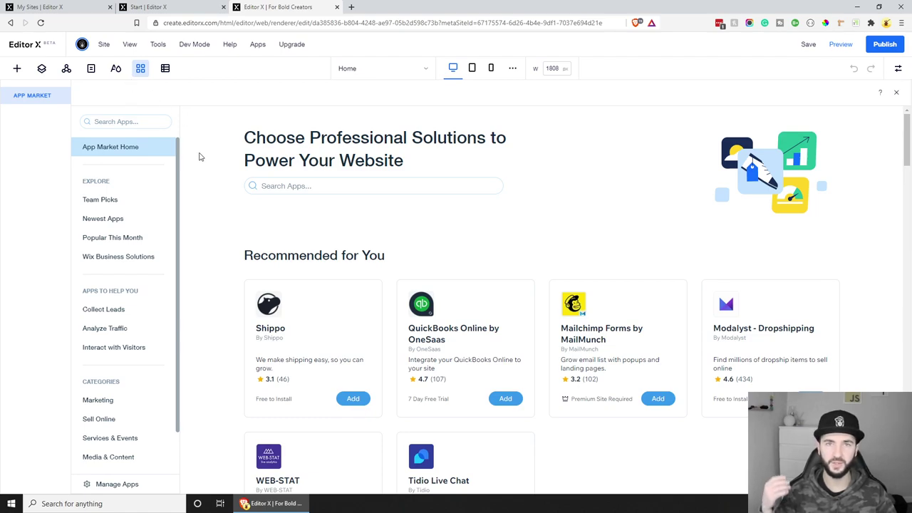
scroll(233, 223, "down", 6)
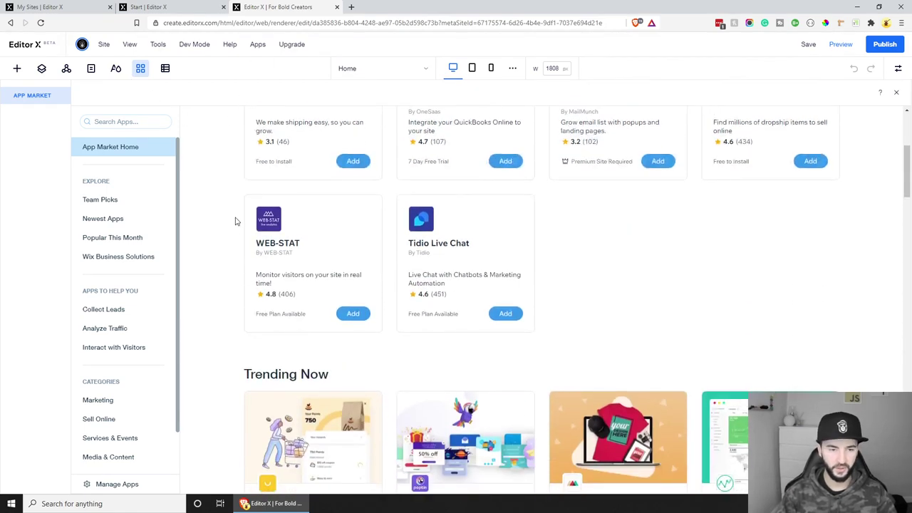
scroll(232, 220, "down", 4)
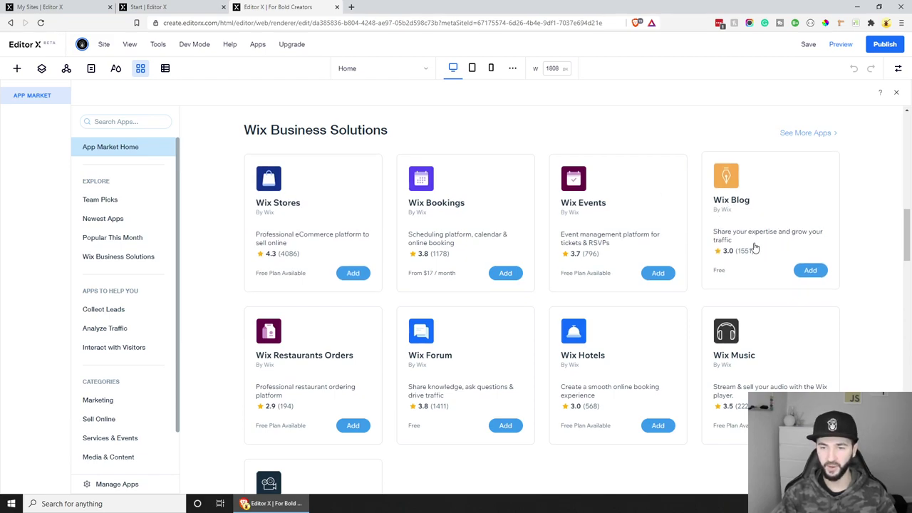
scroll(463, 371, "down", 2)
scroll(463, 371, "up", 2)
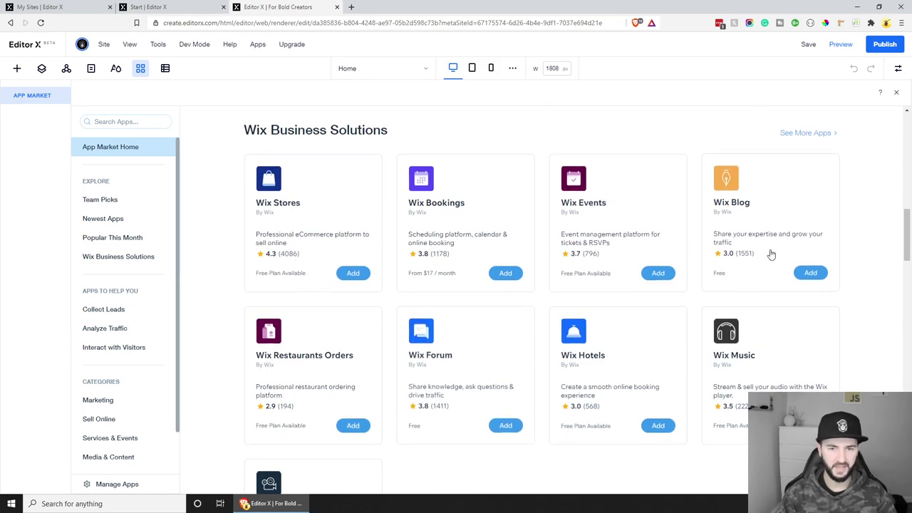
scroll(314, 250, "down", 7)
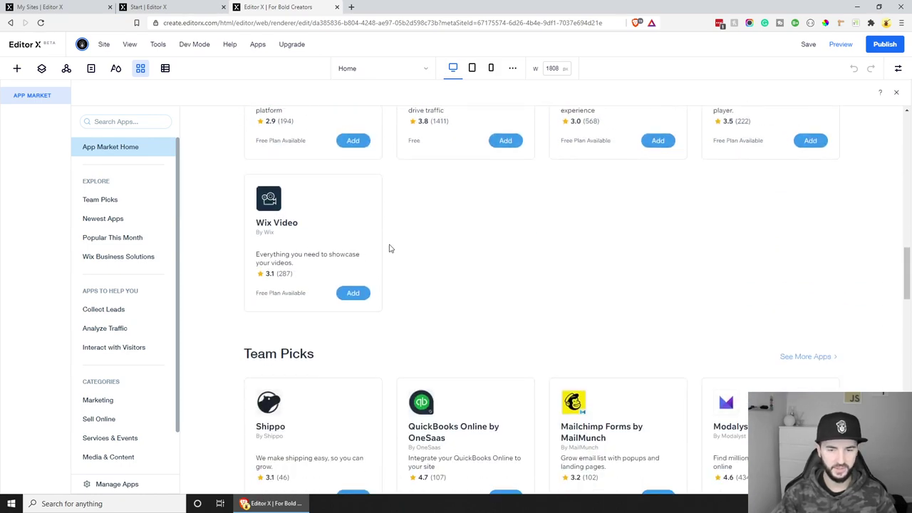
scroll(390, 248, "down", 3)
scroll(395, 238, "down", 2)
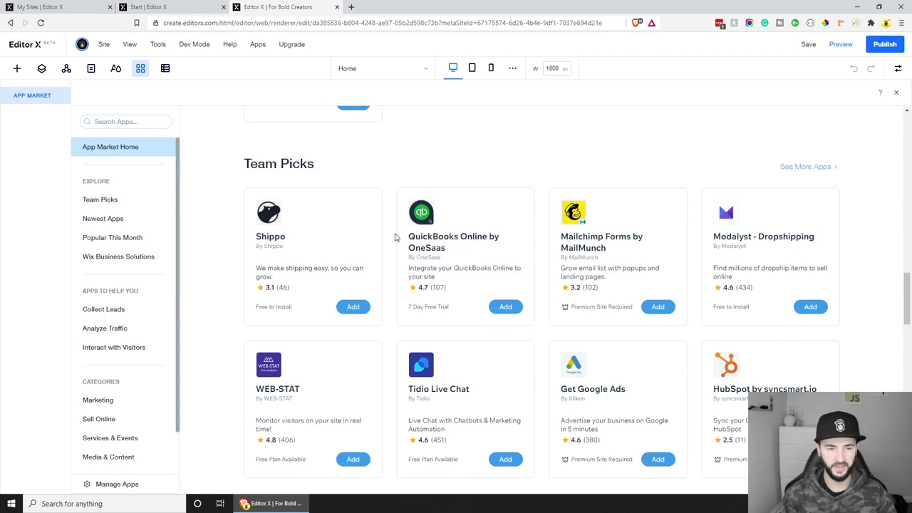
Review what the Content Manager offers for dynamic site content and close it without adding it to the site.
left_click(166, 69)
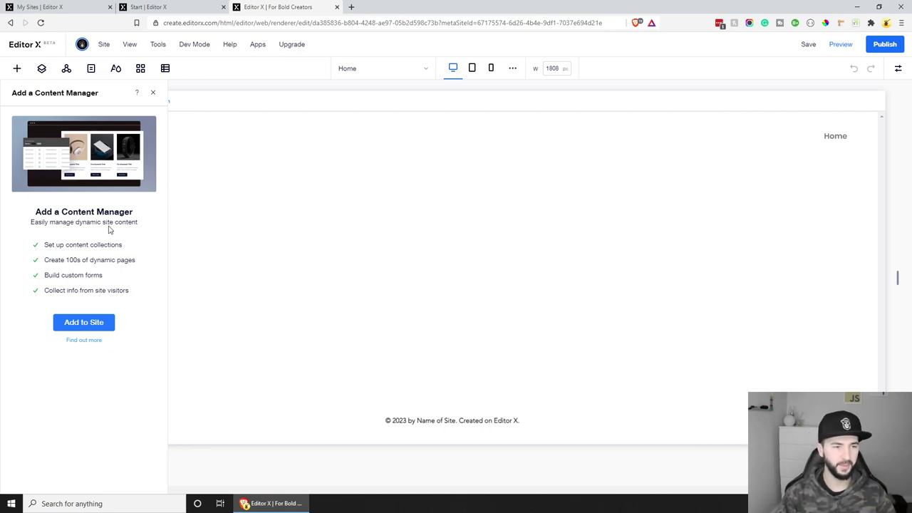
left_click(155, 96)
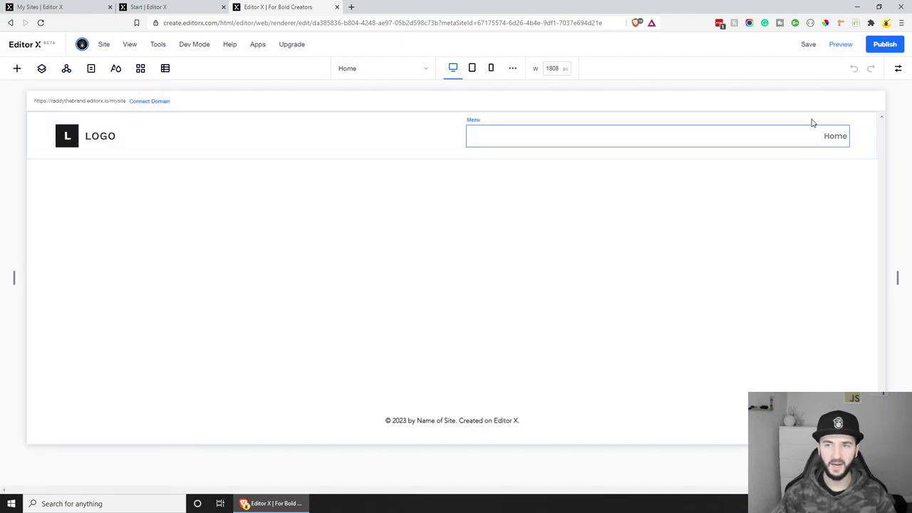
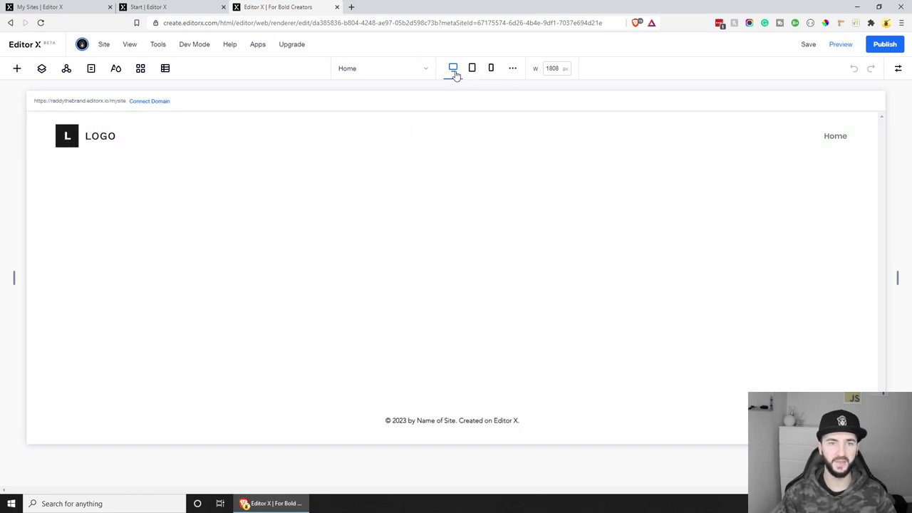
Check the page at the tablet and mobile breakpoints, test widening the canvas to about 914 px, and return to the desktop view.
left_click(472, 68)
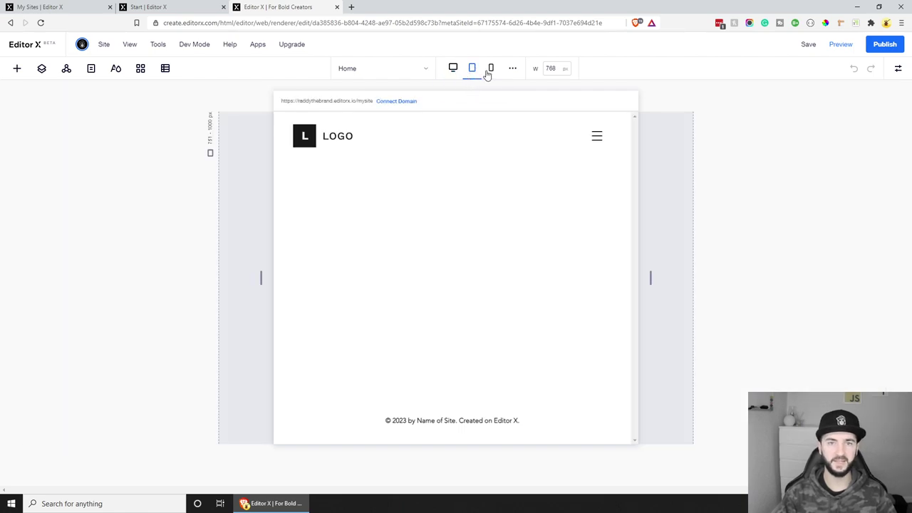
left_click(490, 69)
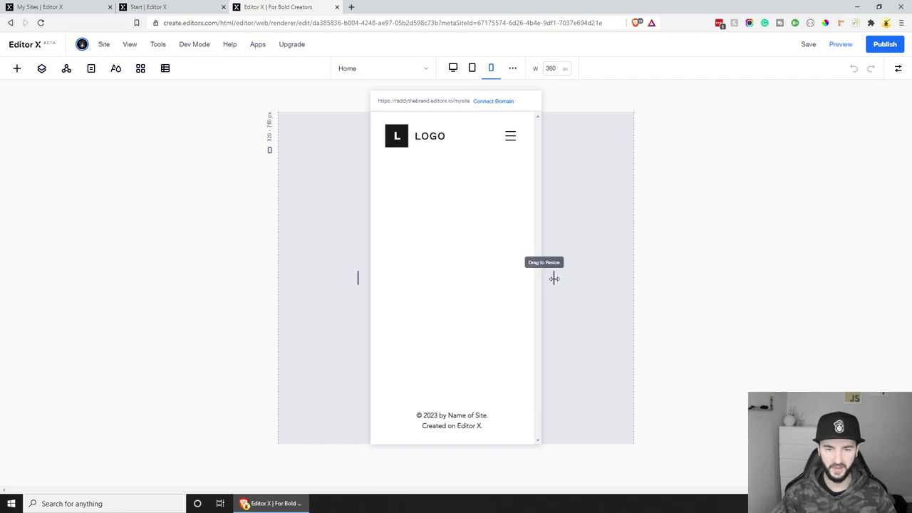
left_click_drag(555, 278, 687, 273)
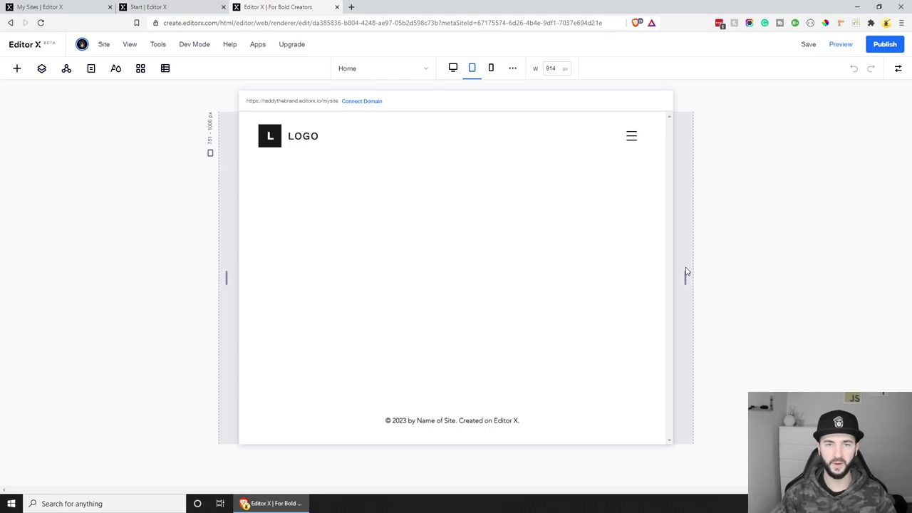
left_click(453, 67)
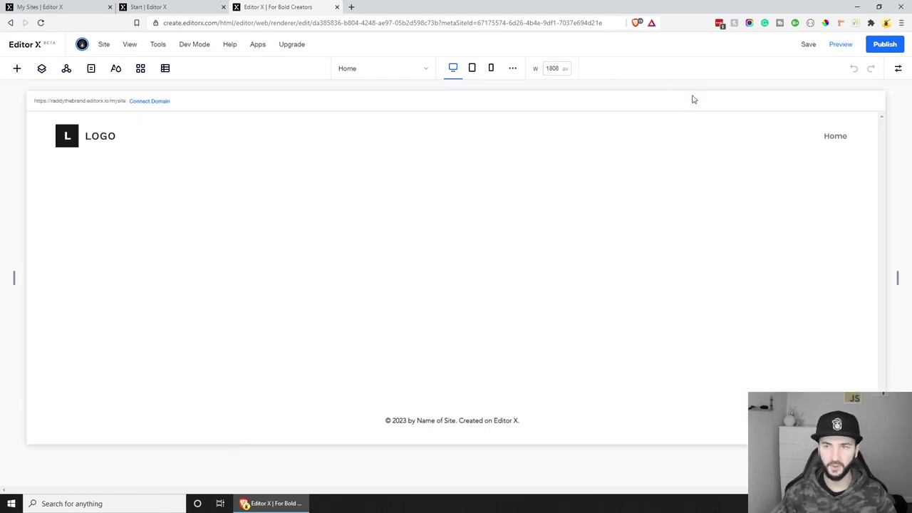
Examine the header's sizing and overflow properties in the inspector without changing them.
left_click(897, 69)
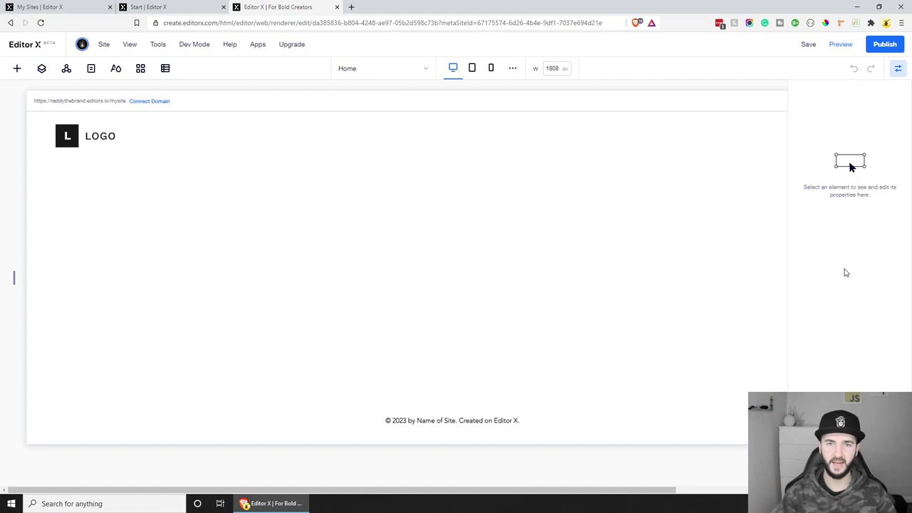
left_click(421, 156)
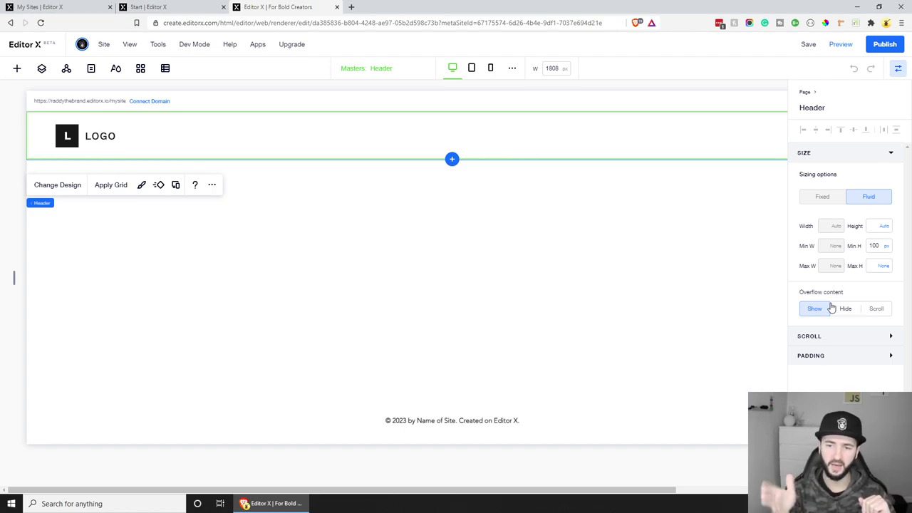
left_click(280, 246)
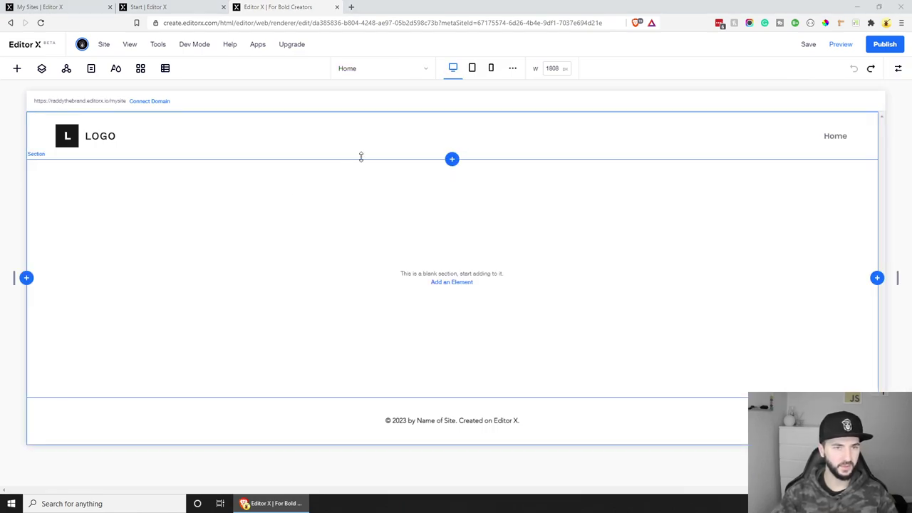
Add the custom color 0c1e35 and apply it as the header's background fill at 100% opacity.
left_click(289, 136)
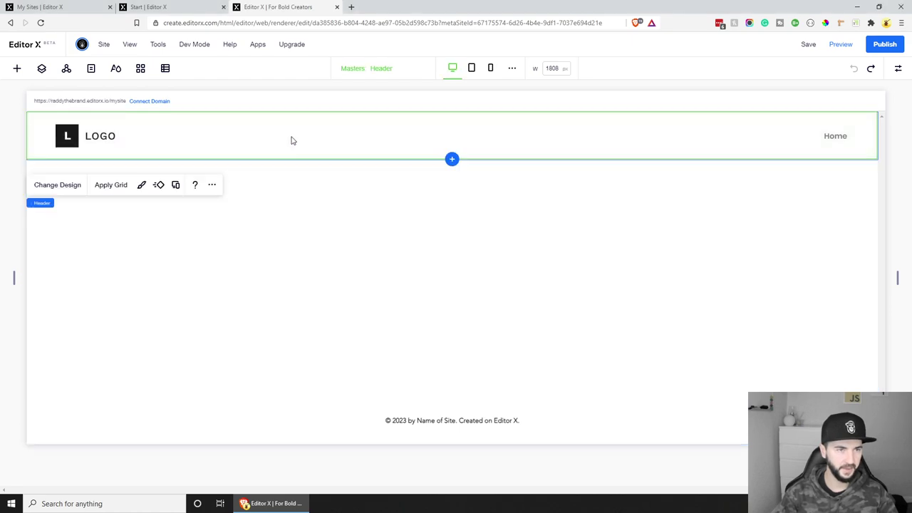
left_click(141, 185)
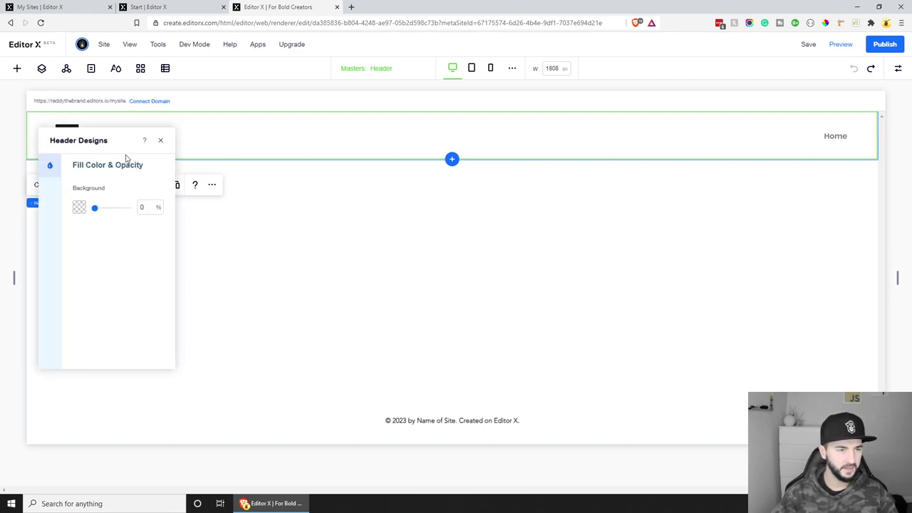
left_click_drag(92, 137, 410, 146)
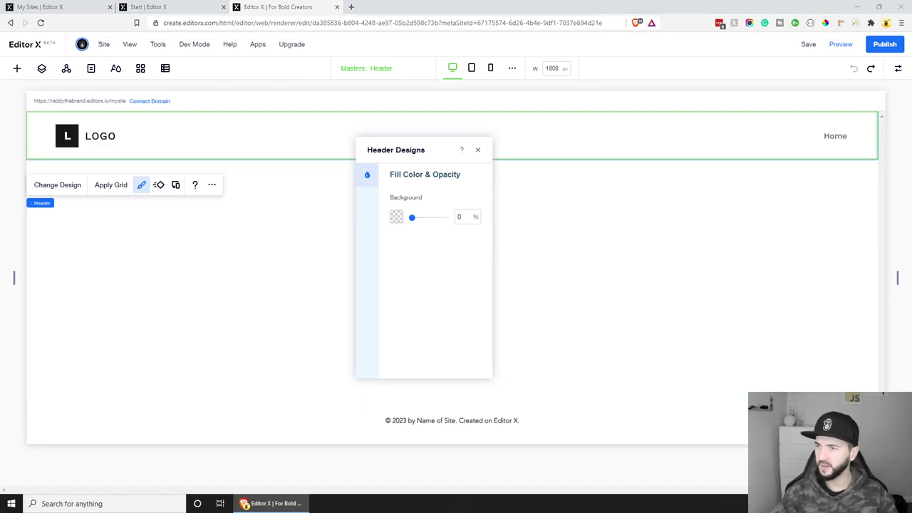
left_click(396, 218)
left_click(397, 313)
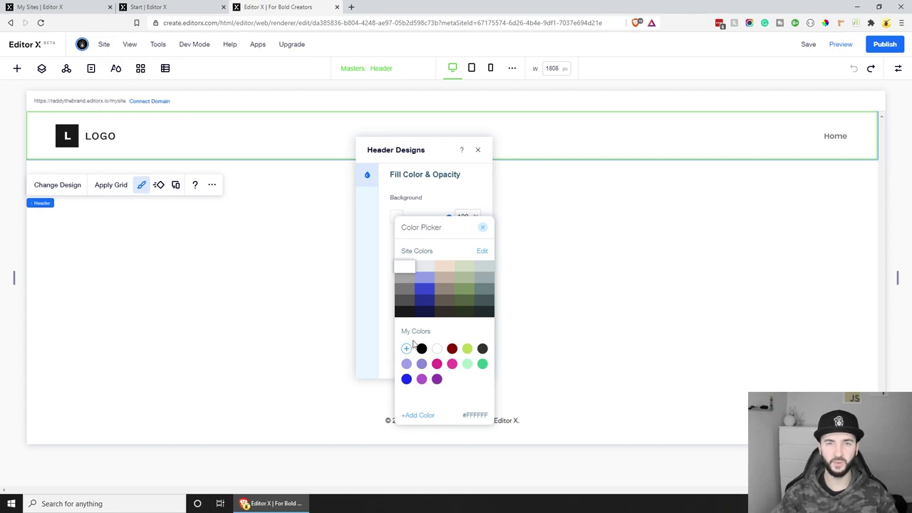
left_click(406, 348)
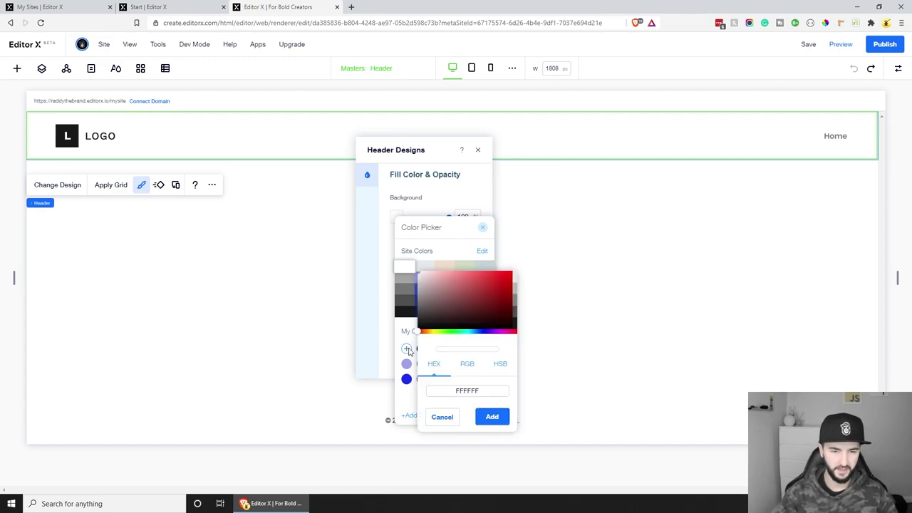
double_click(476, 391)
type("0c1e35")
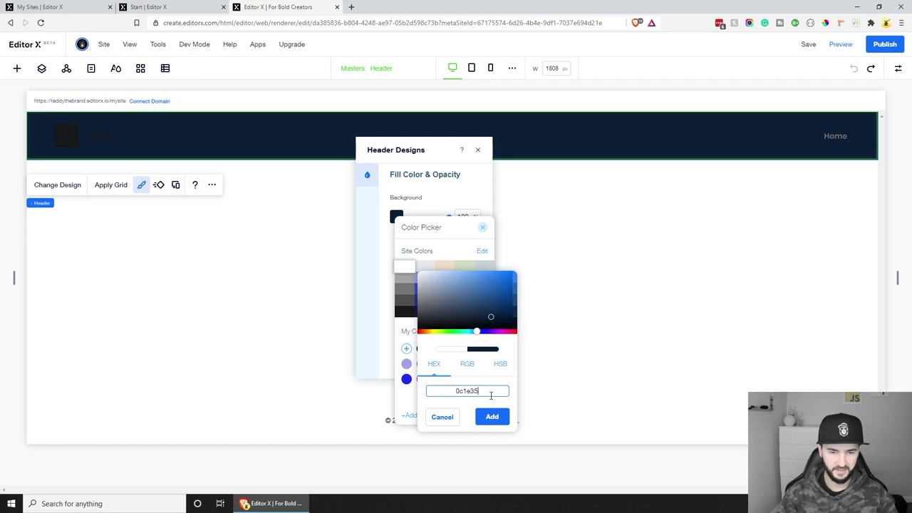
left_click(497, 418)
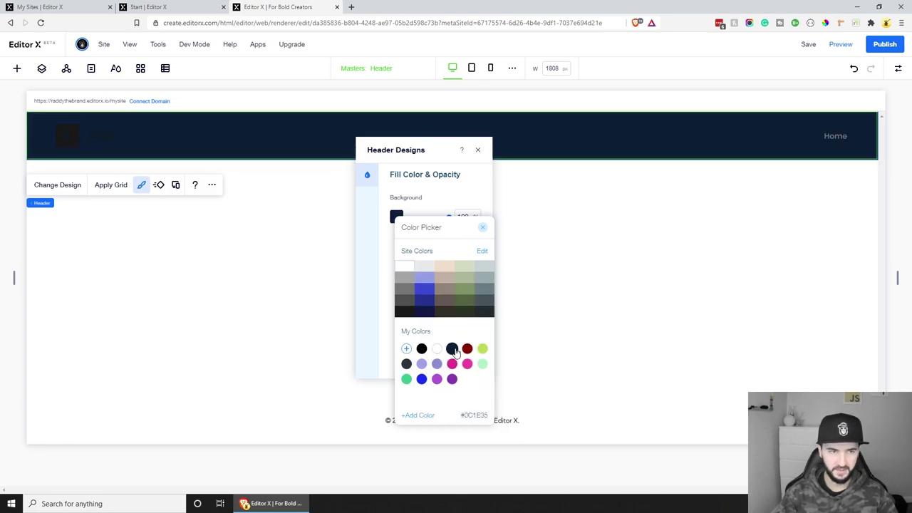
left_click(452, 349)
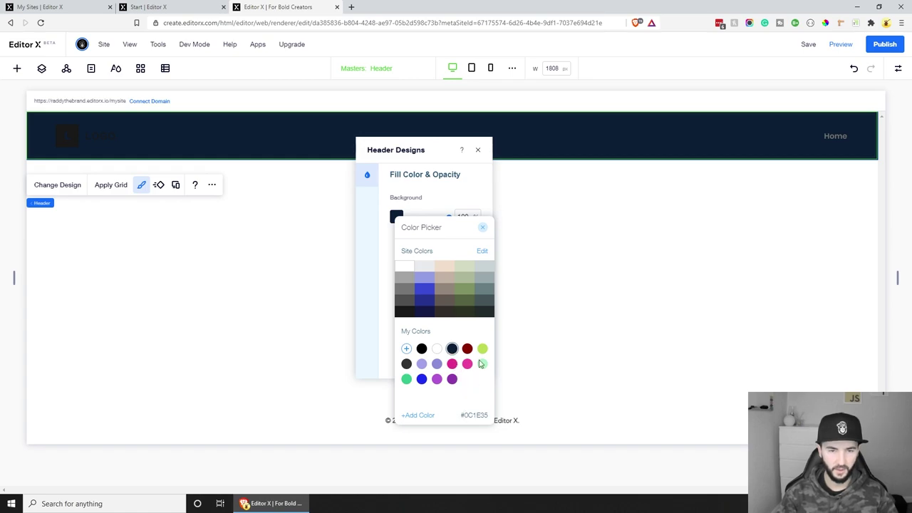
left_click(483, 230)
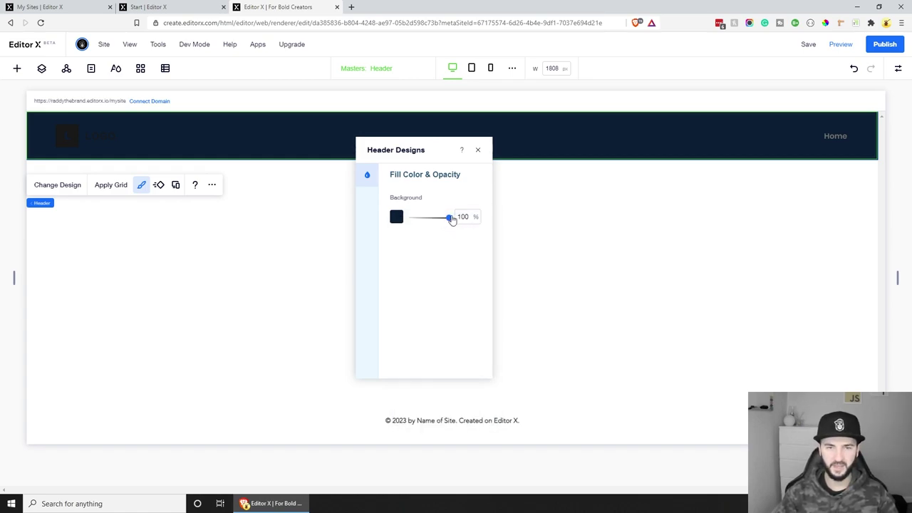
left_click(479, 152)
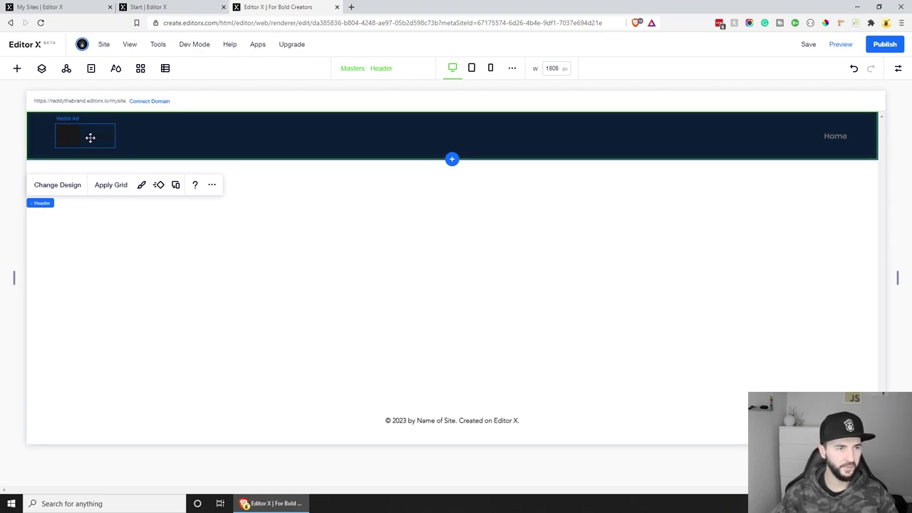
Examine the size, docking and margin properties of the header's logo vector art and close the inspector.
left_click(89, 138)
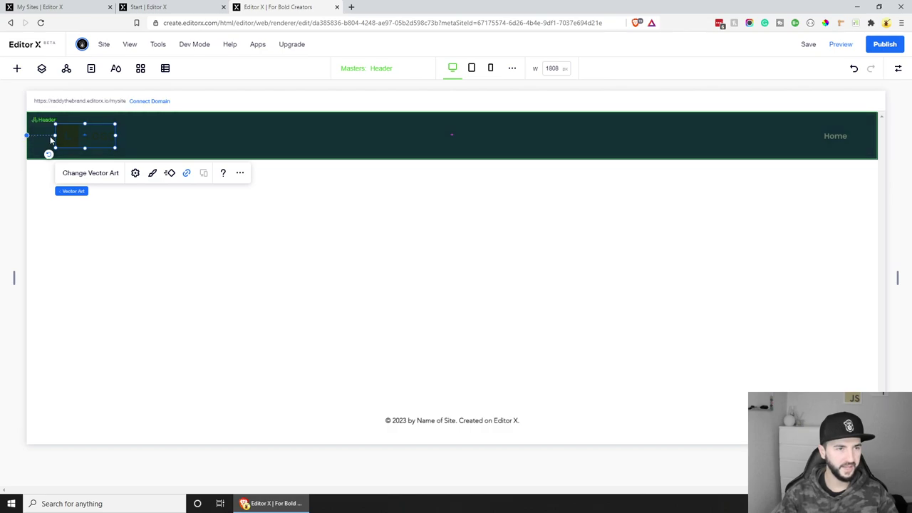
left_click(898, 68)
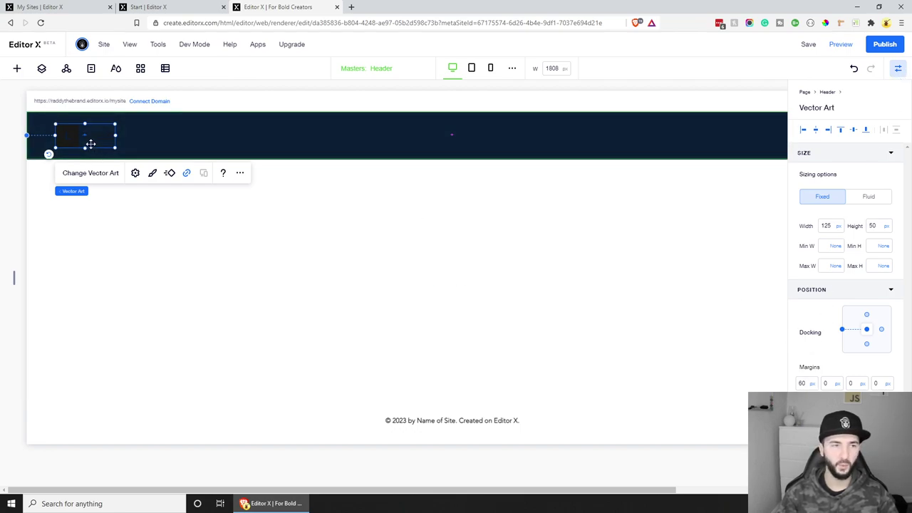
left_click(898, 68)
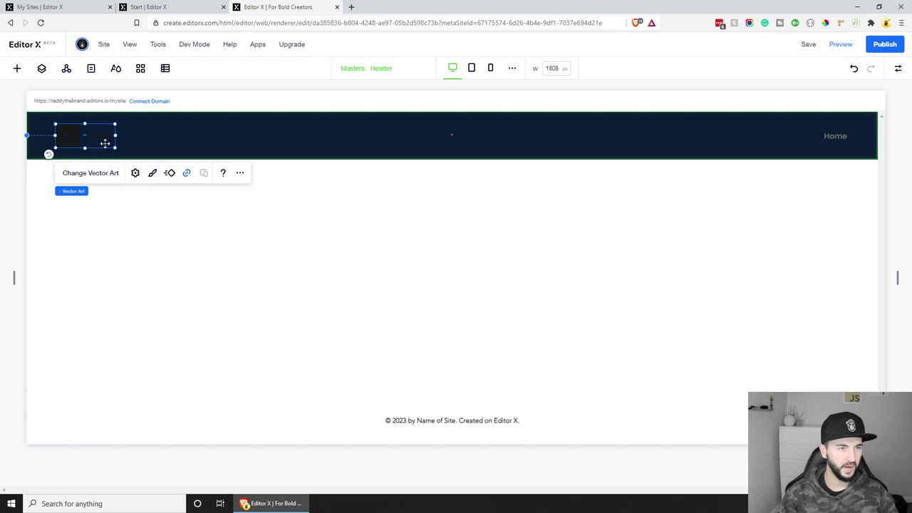
Replace the header's logo vector art with the uploaded costa-rica.svg and enlarge it to about 178 × 70 px.
left_click(104, 180)
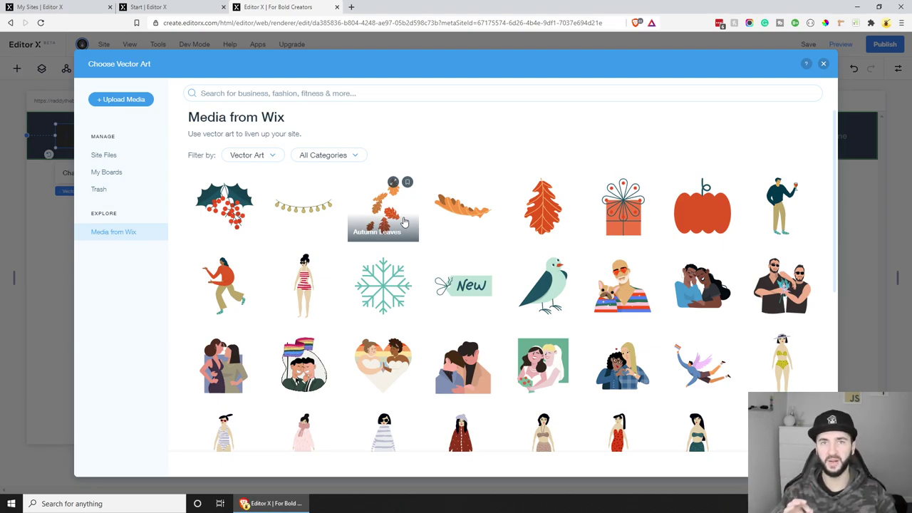
left_click(135, 99)
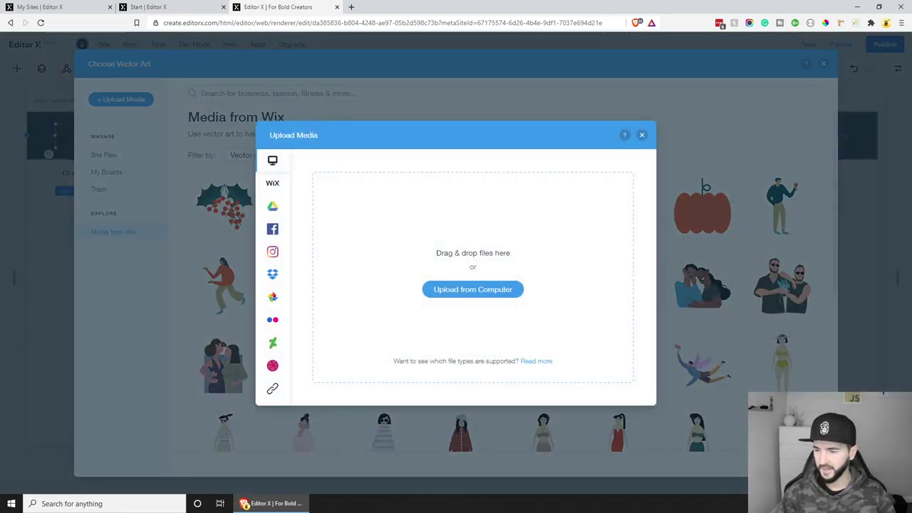
left_click_drag(911, 214, 484, 247)
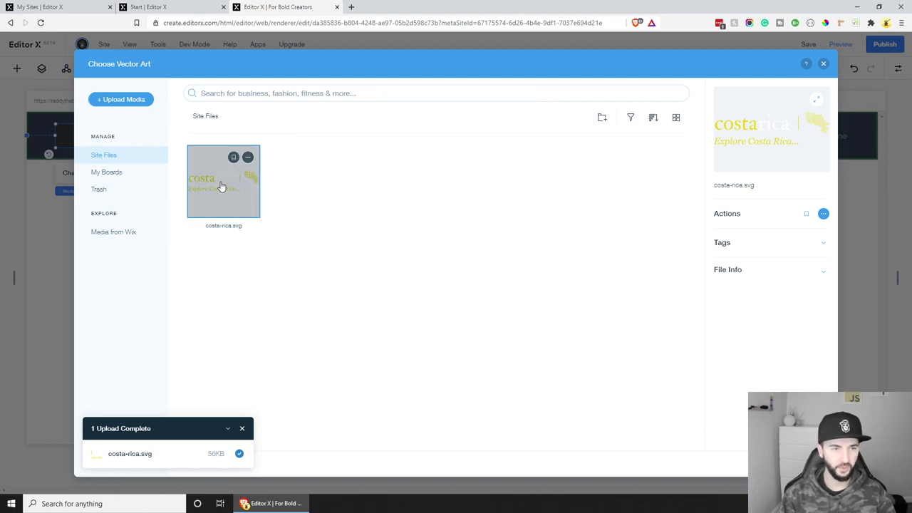
left_click(791, 463)
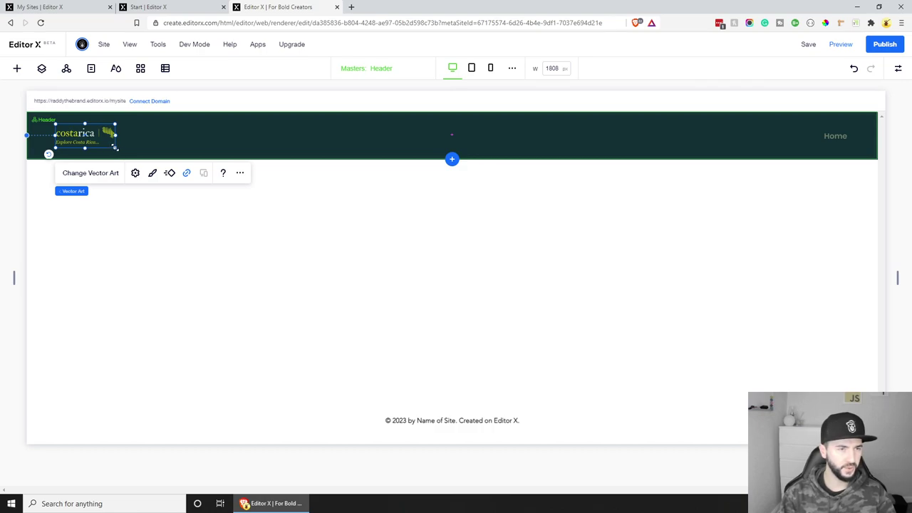
left_click_drag(114, 146, 137, 159)
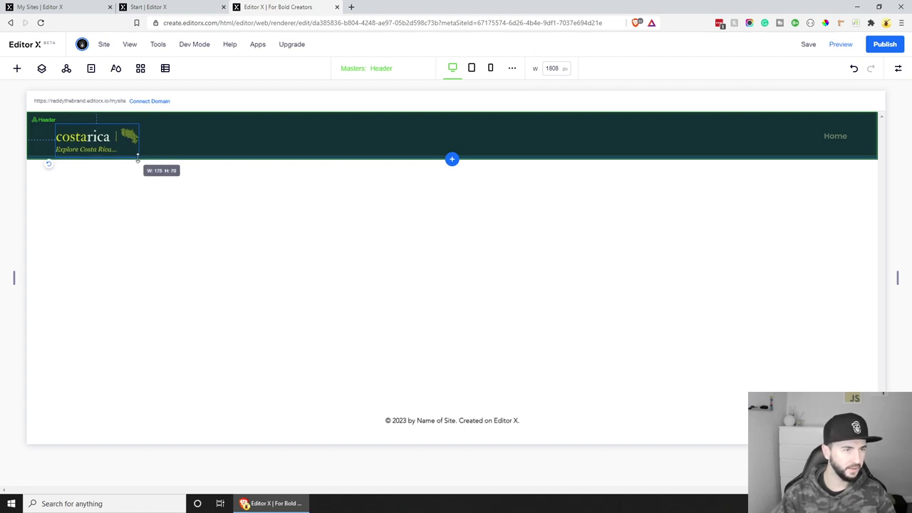
Undo the last drag of the header's logo and dock it at the header's vertical centre, keeping it docked to the left.
left_click_drag(137, 158, 99, 136)
key("ctrl+z")
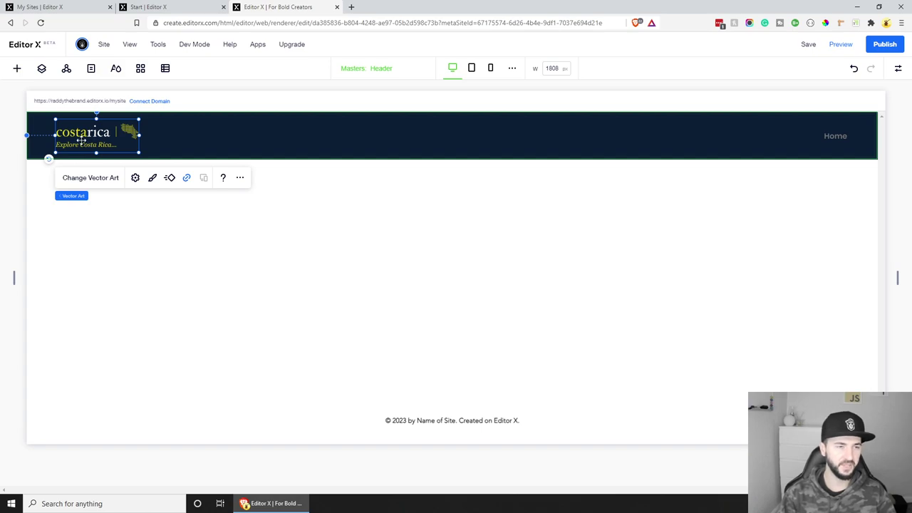
left_click(898, 69)
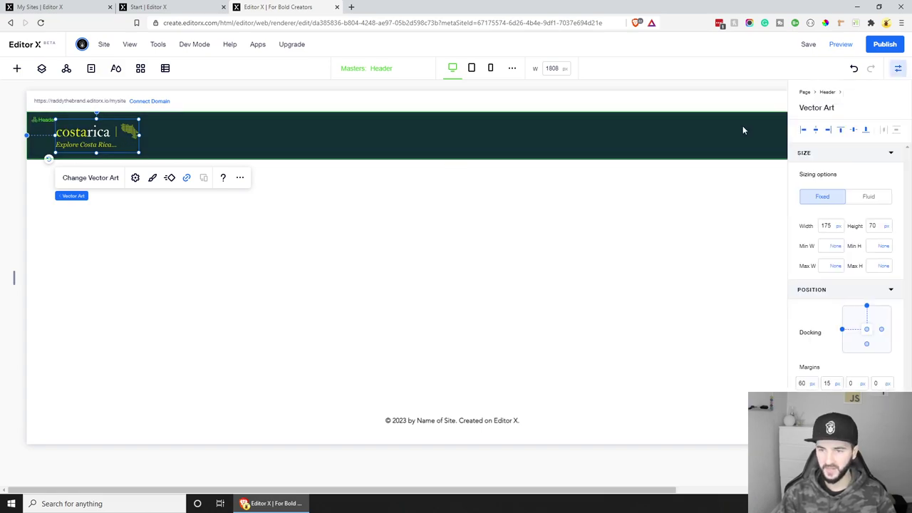
left_click(867, 308)
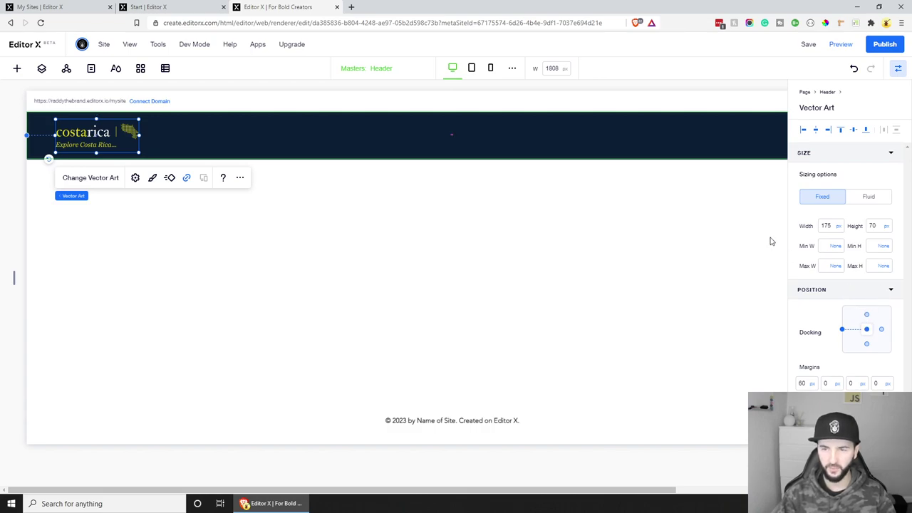
Try a minimum height of 200 px on the header, undo it and close the inspector.
left_click(478, 156)
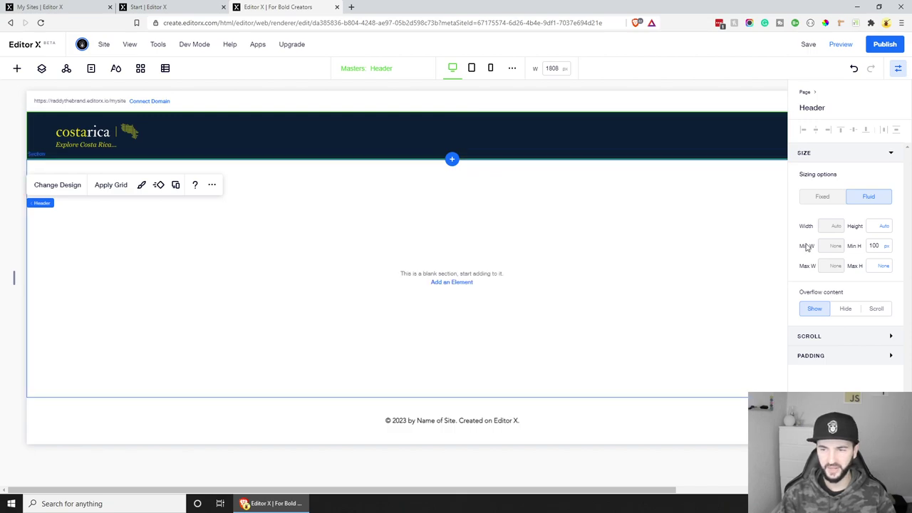
left_click(877, 248)
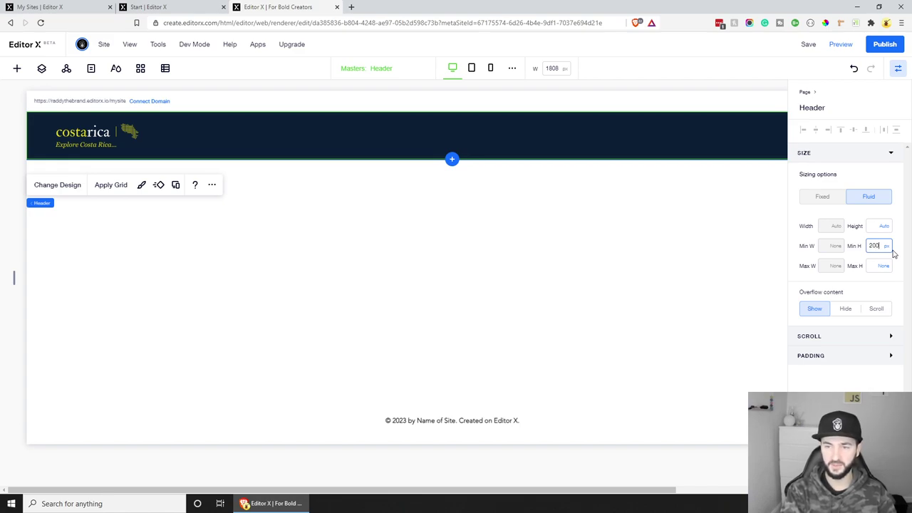
key("Return")
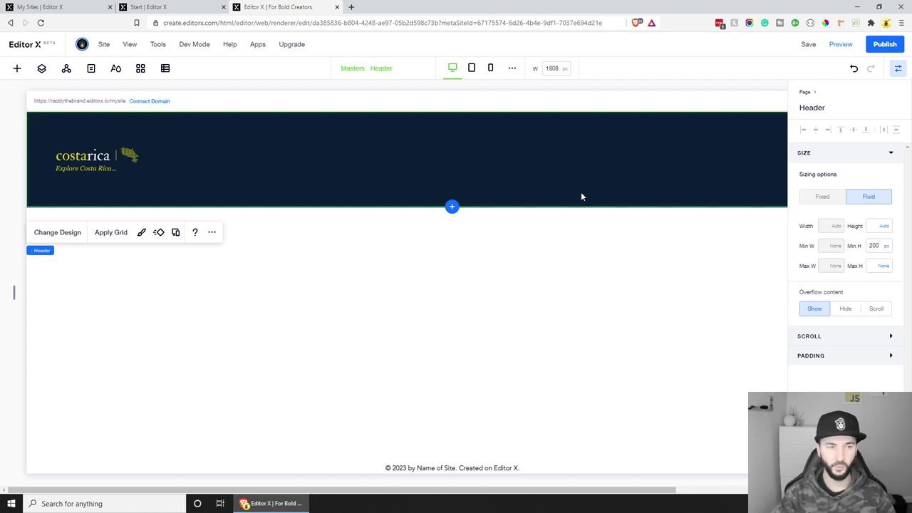
key("ctrl+z")
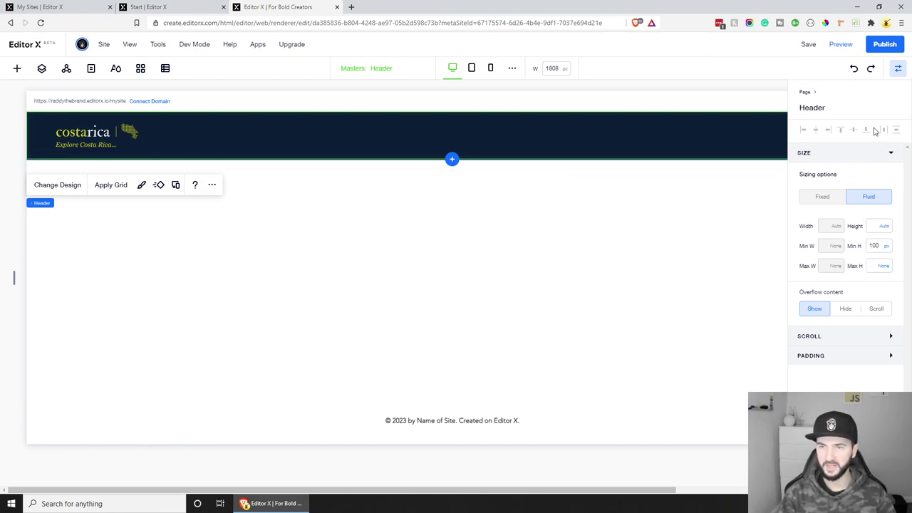
left_click(899, 68)
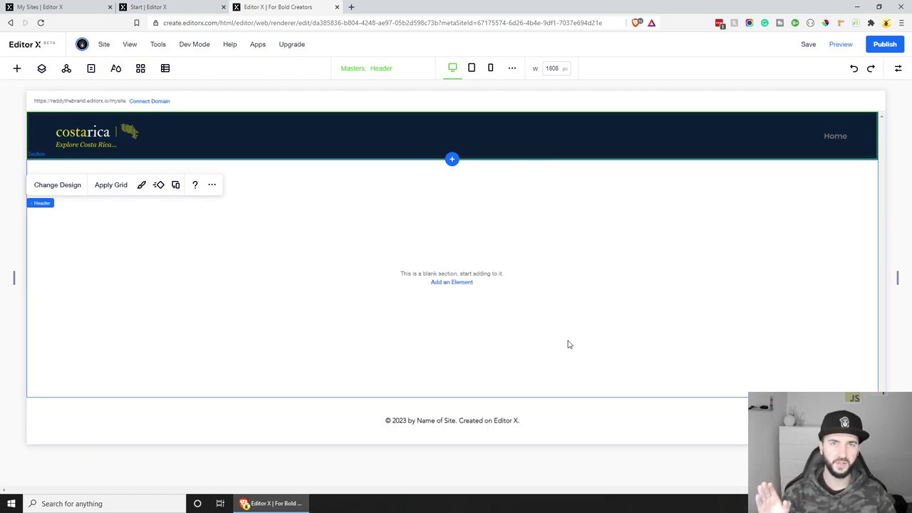
Examine the header at the tablet and mobile breakpoints and return to the desktop view.
left_click(472, 72)
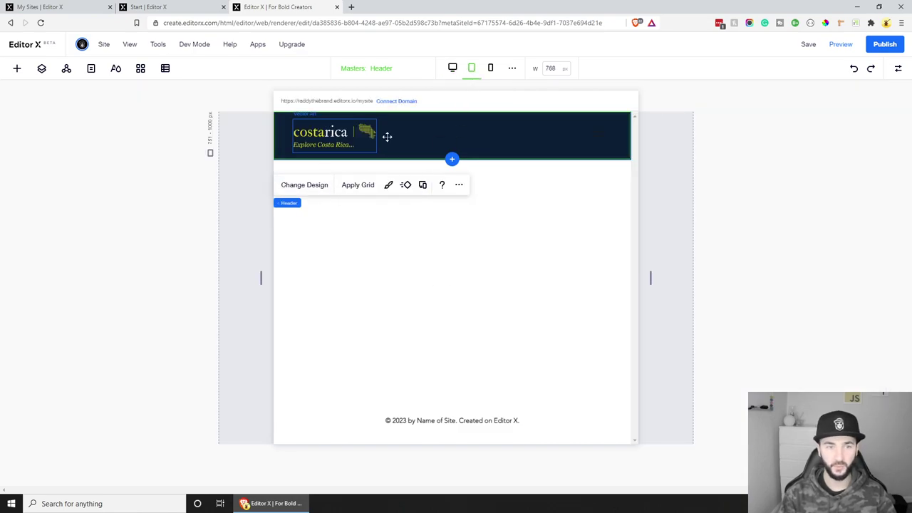
left_click(491, 69)
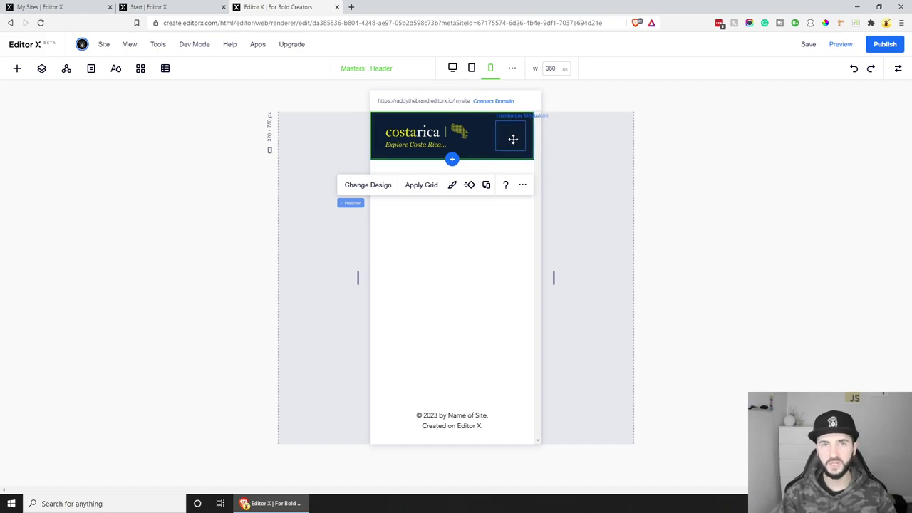
left_click(451, 67)
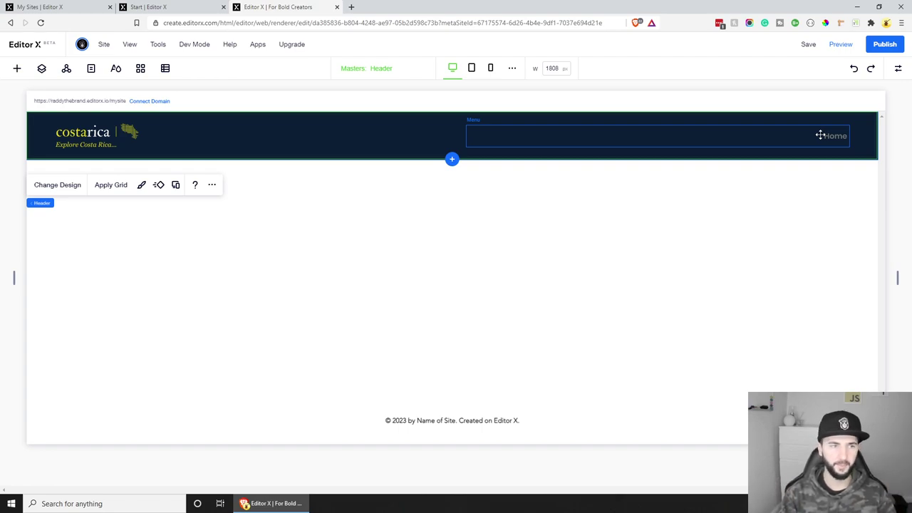
Add two new main pages to the site, named Contact and About Page.
left_click(91, 69)
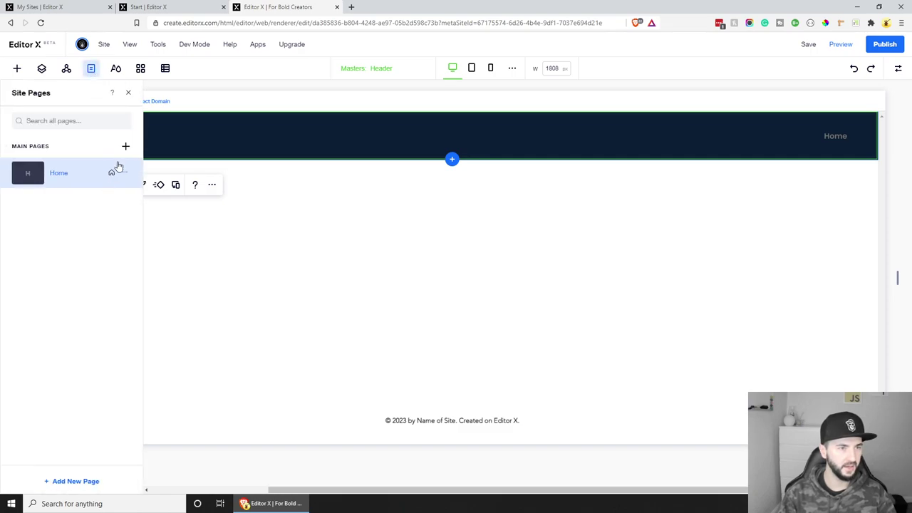
left_click(126, 147)
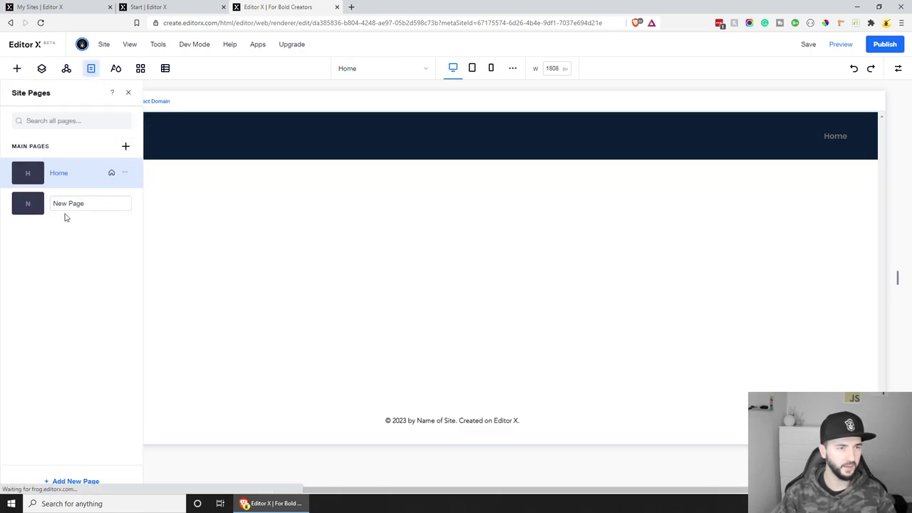
type("C")
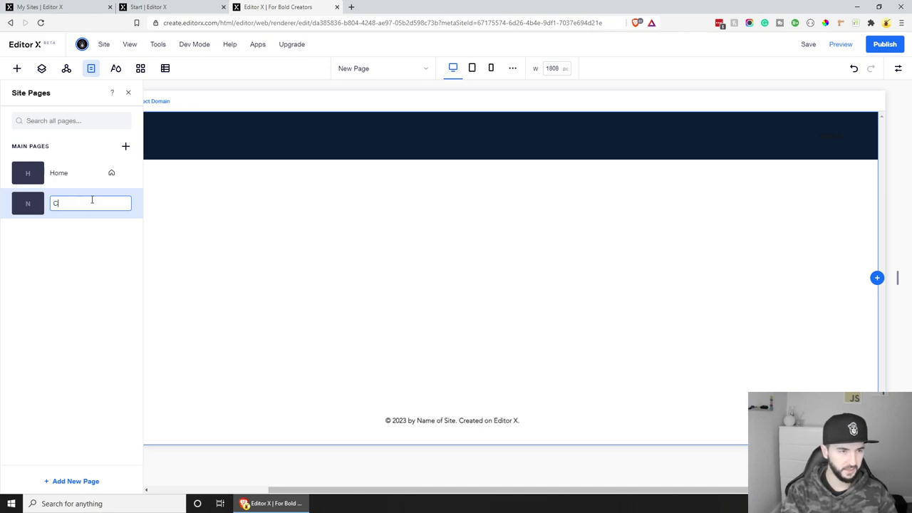
type("ontact")
key("Return")
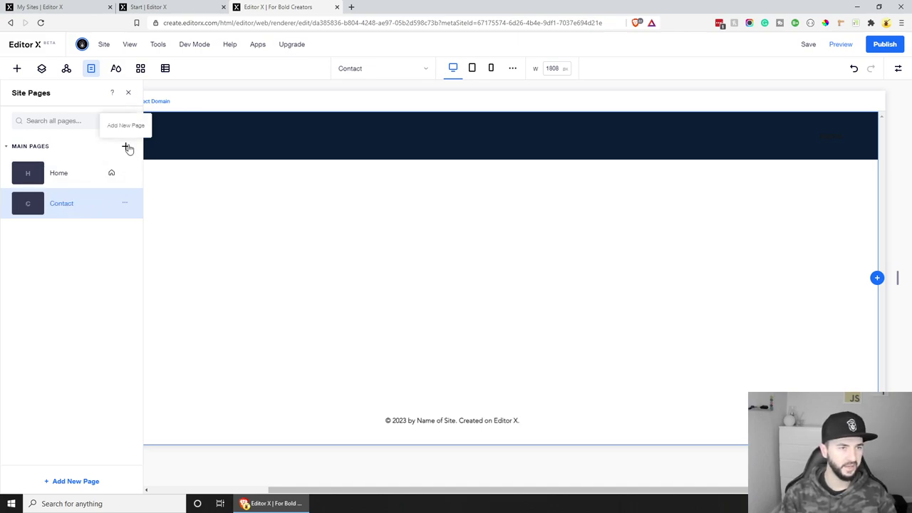
left_click(126, 146)
type("Abo")
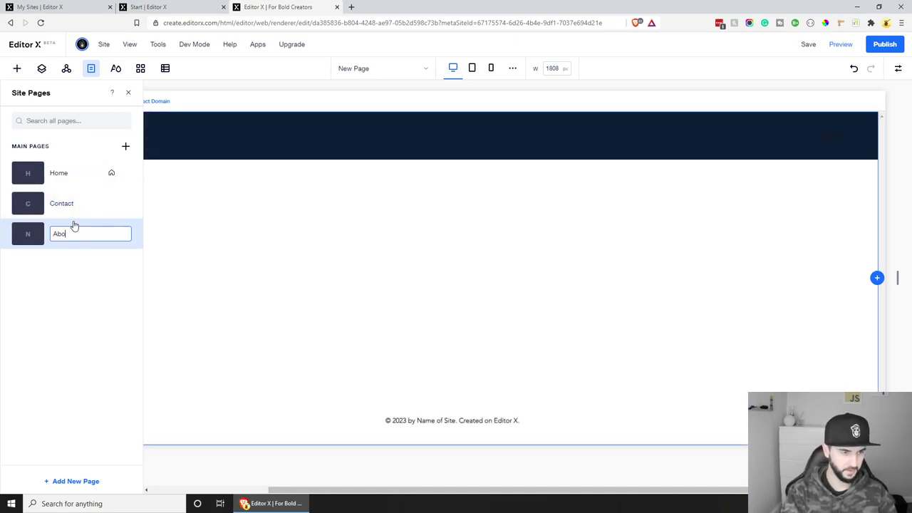
type("ut Page")
key("Return")
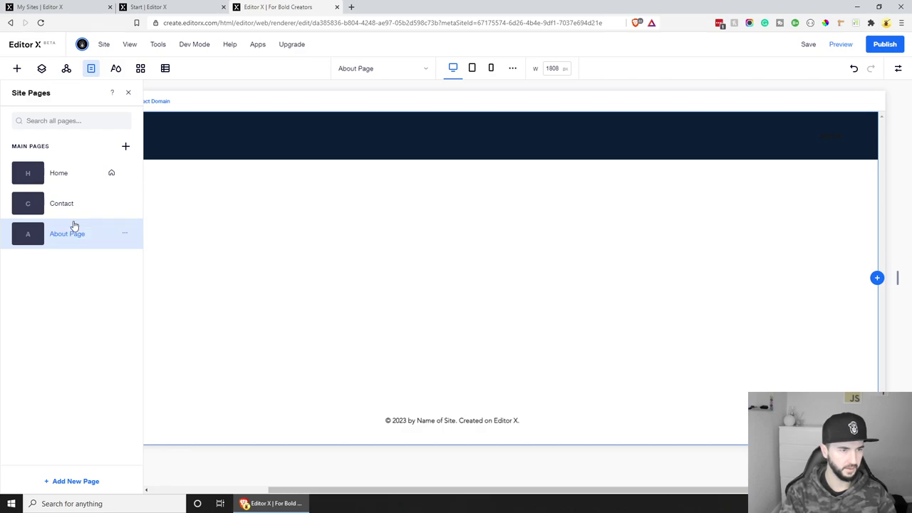
Add two more main pages to the site, named Things To Do and Where To Go.
left_click(126, 147)
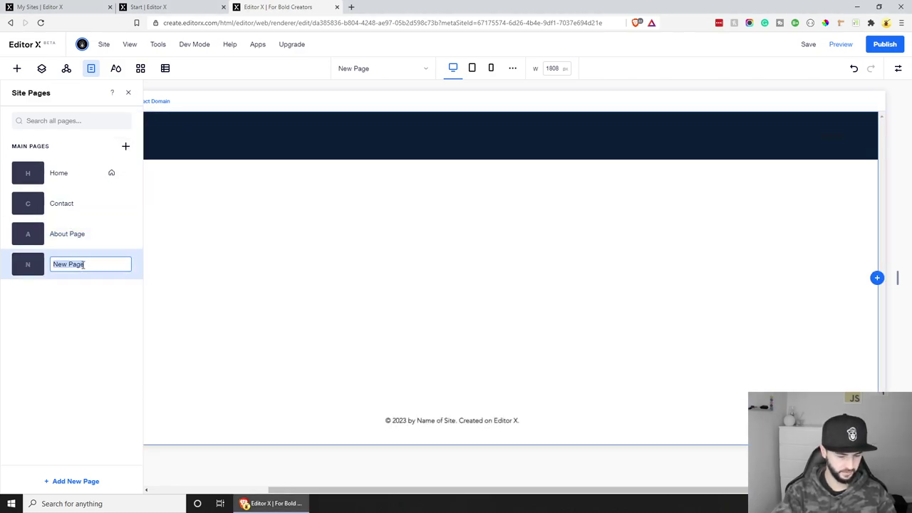
type("Things ")
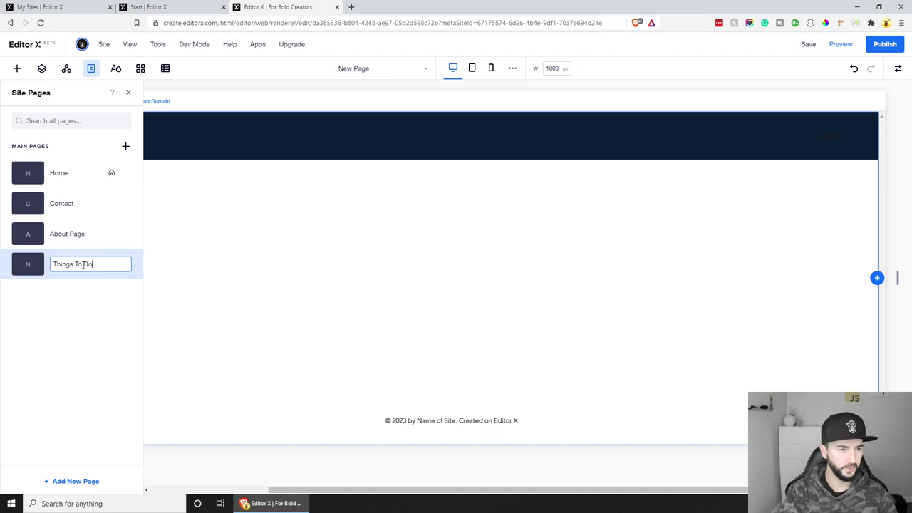
type("To Do")
key("Return")
left_click(126, 147)
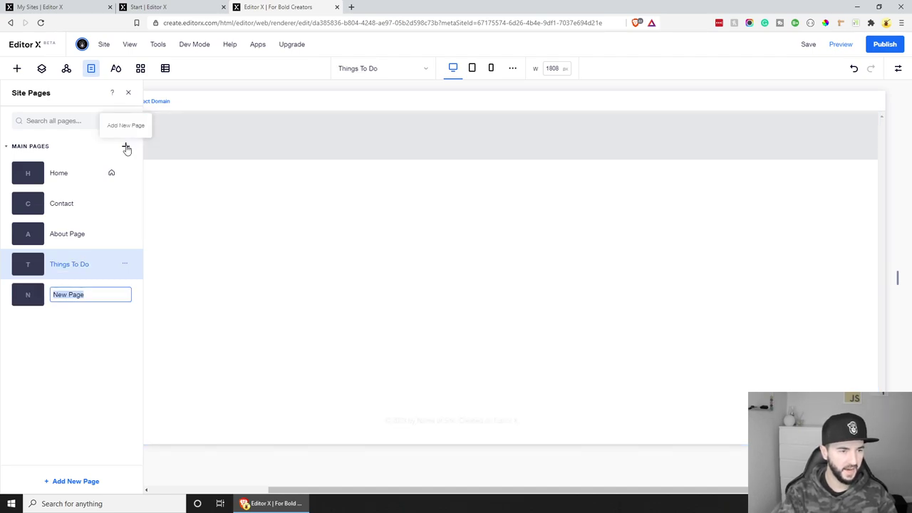
type("Where To G")
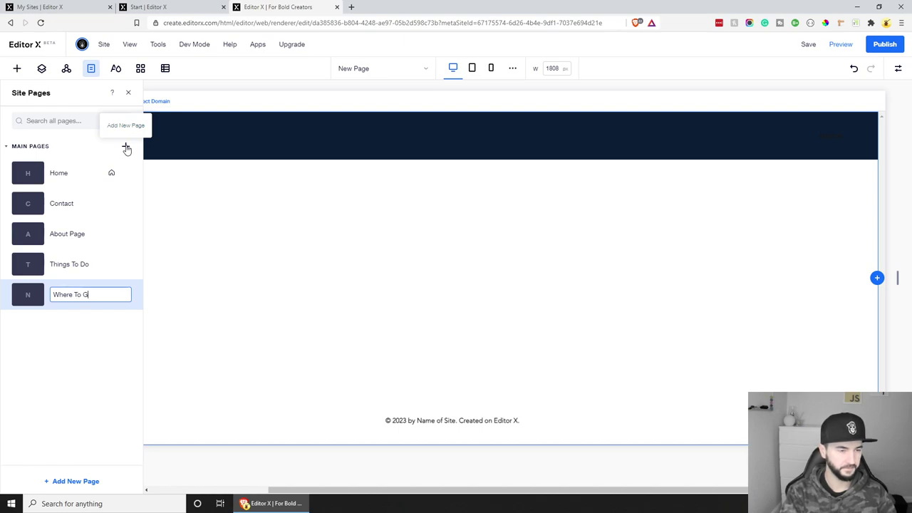
type("o")
key("Return")
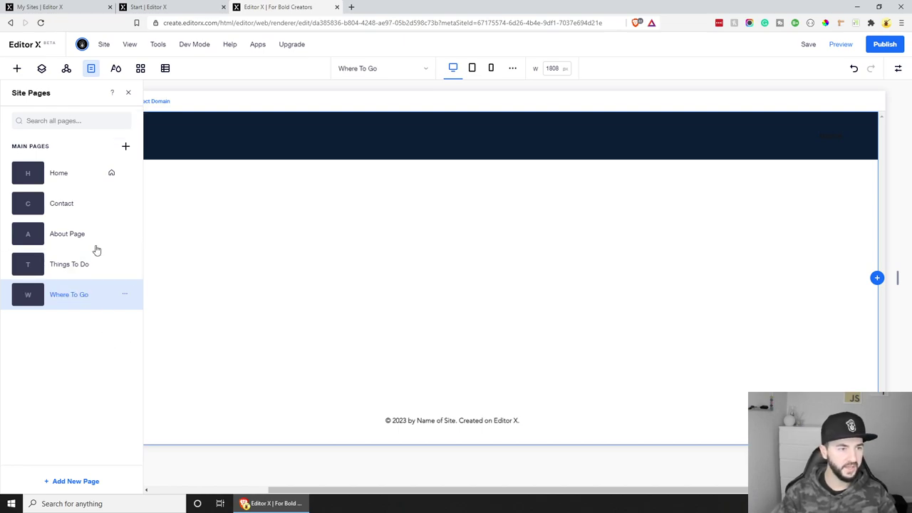
View the Contact and About Page pages with the site pages list closed, and return to the Home page.
left_click(78, 212)
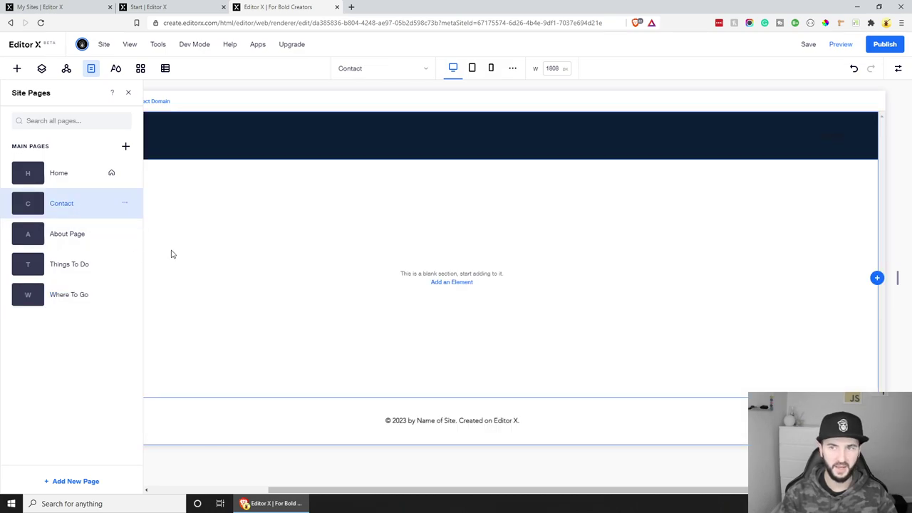
left_click(129, 92)
left_click(392, 70)
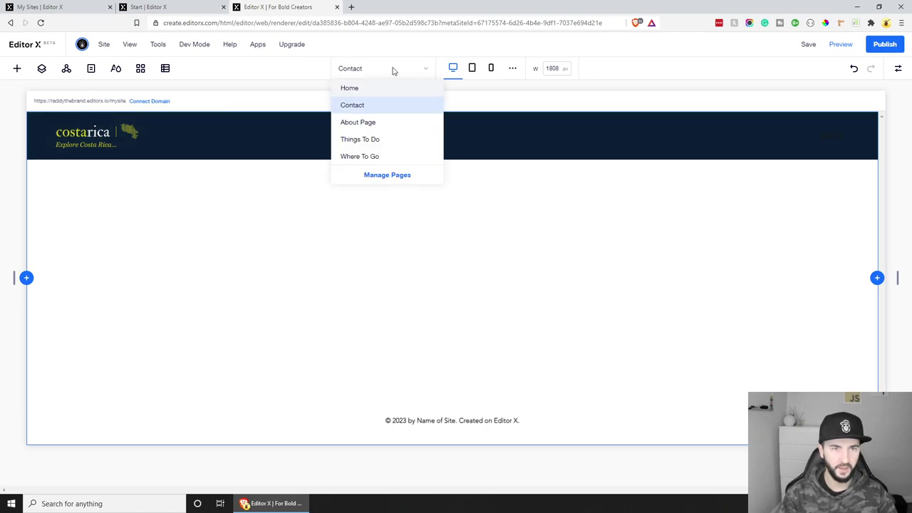
left_click(363, 124)
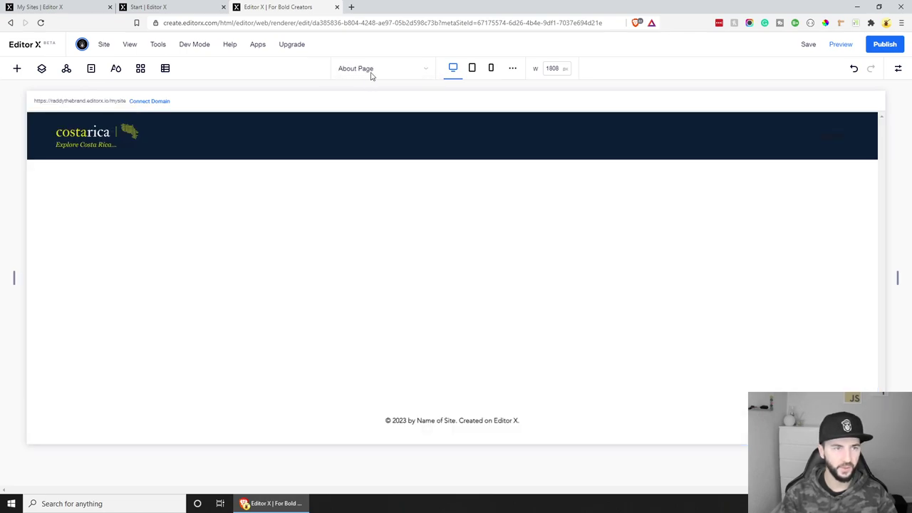
left_click(370, 75)
left_click(362, 87)
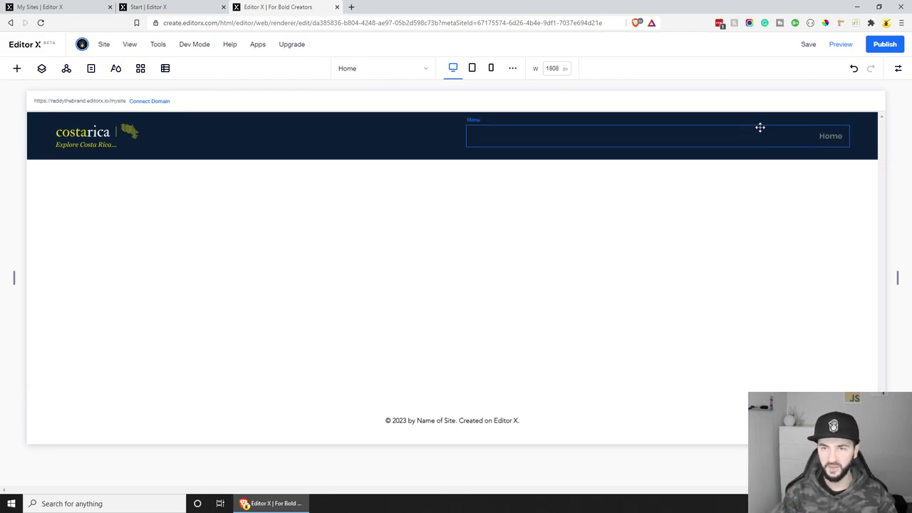
Show the Contact, About Page, Things To Do and Where To Go pages in the header menu and move Contact to the end.
left_click(726, 135)
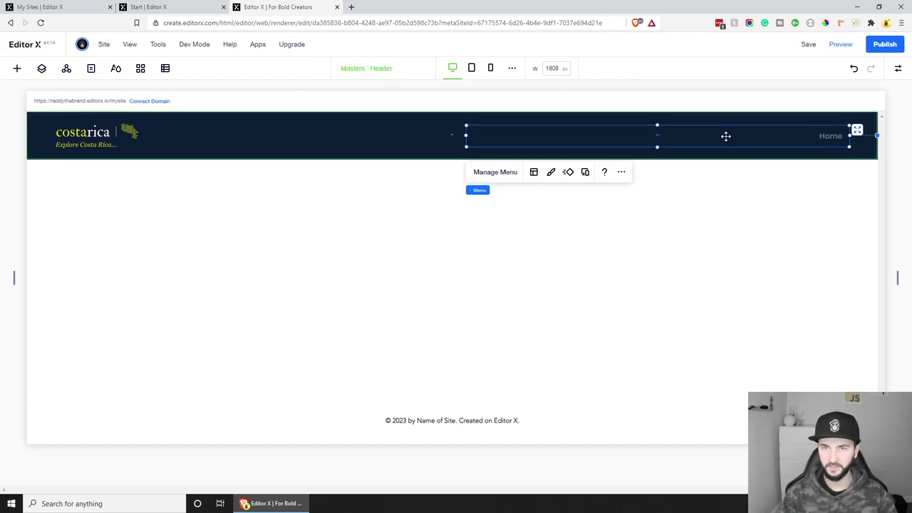
left_click(496, 174)
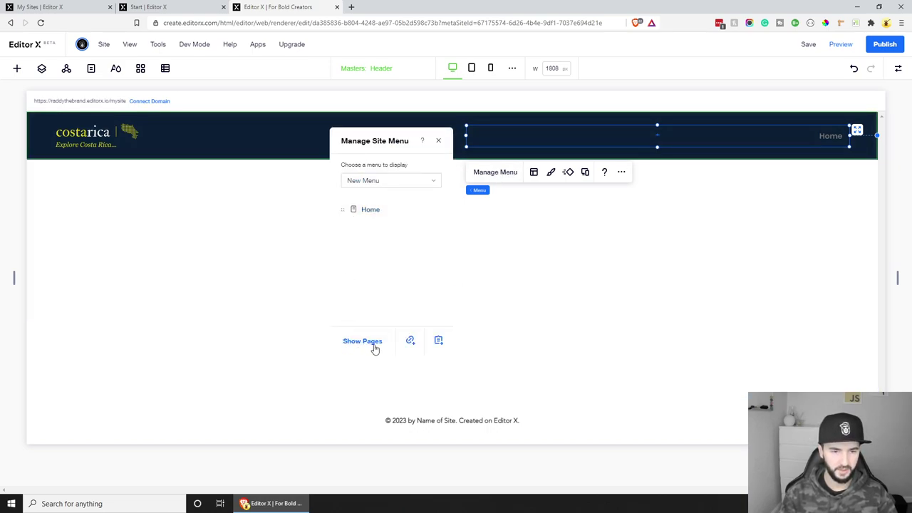
left_click(375, 343)
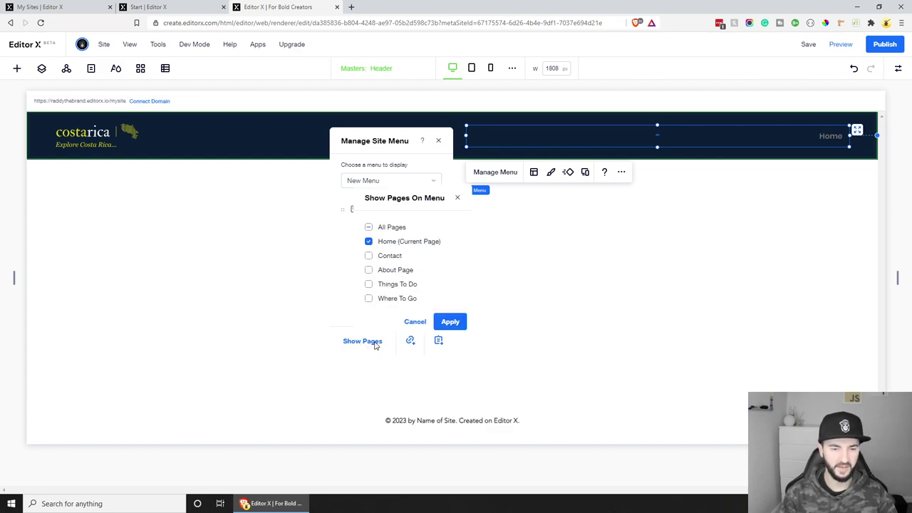
left_click(368, 256)
left_click(368, 270)
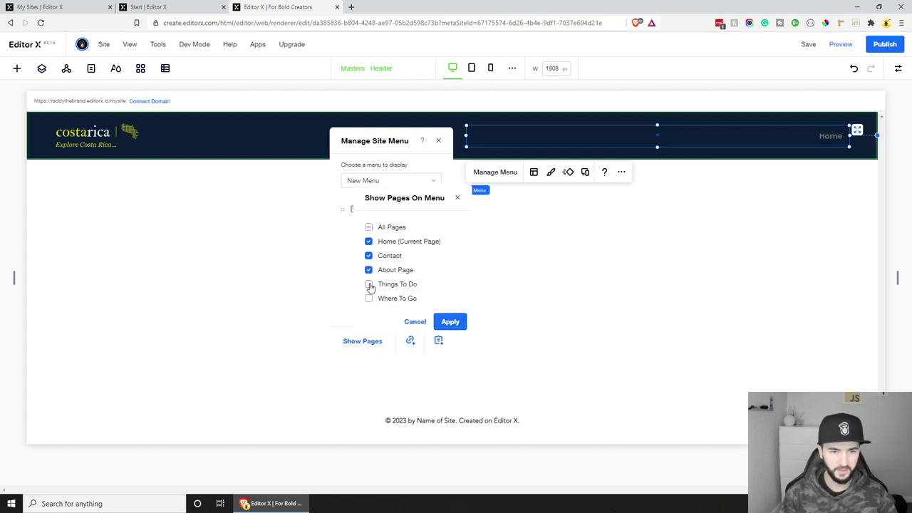
left_click(369, 285)
left_click(368, 299)
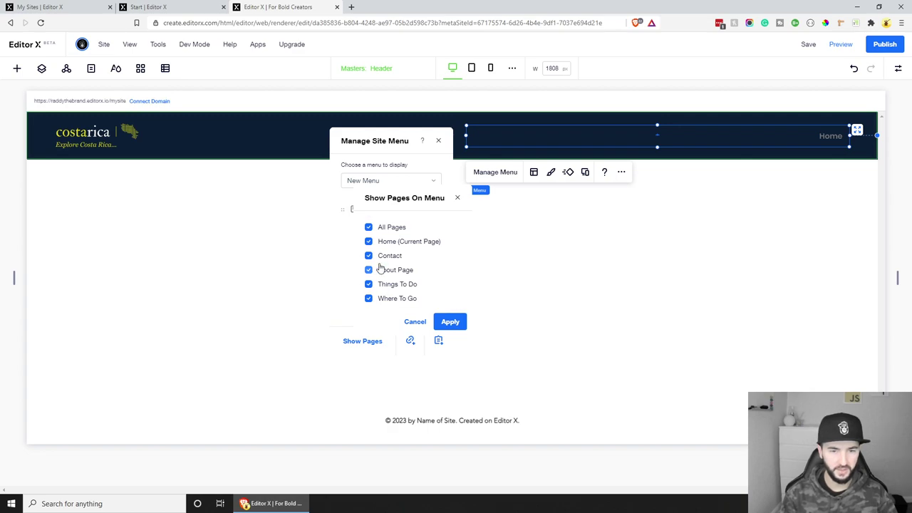
left_click(449, 322)
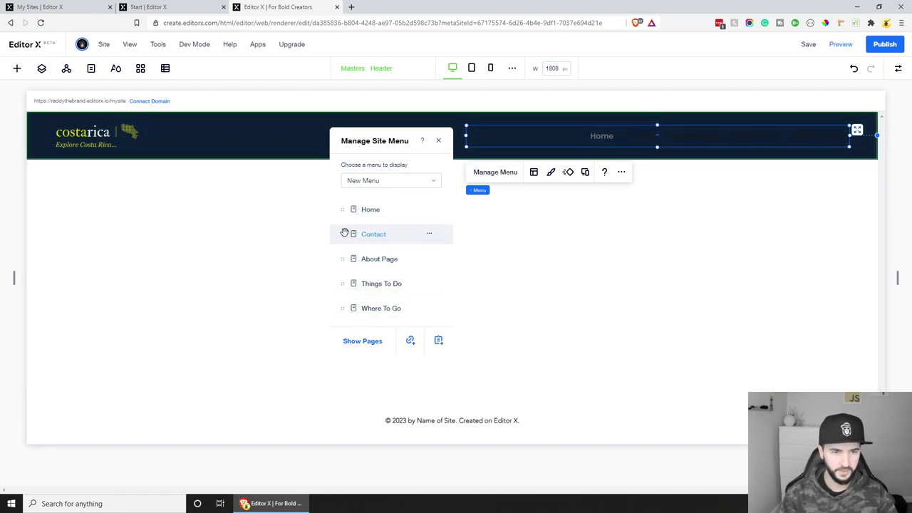
left_click_drag(344, 233, 348, 307)
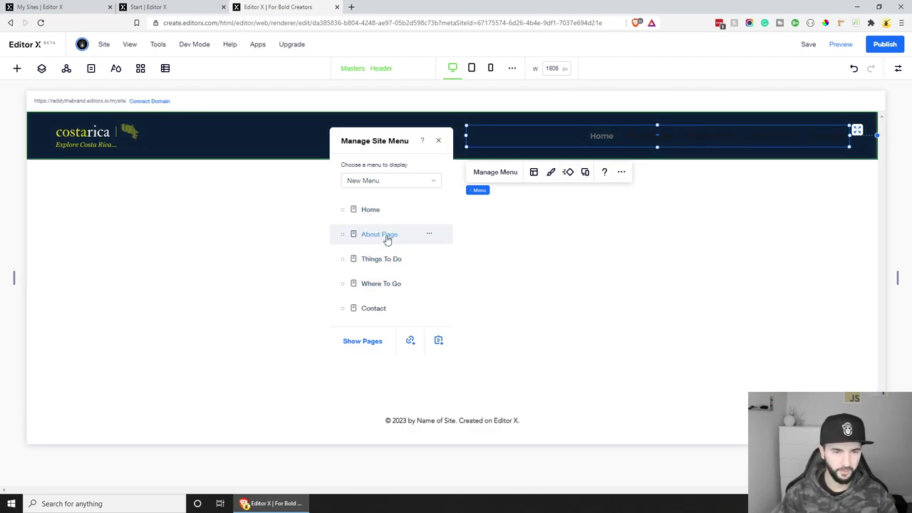
Rename the About Page site page to About.
left_click(91, 69)
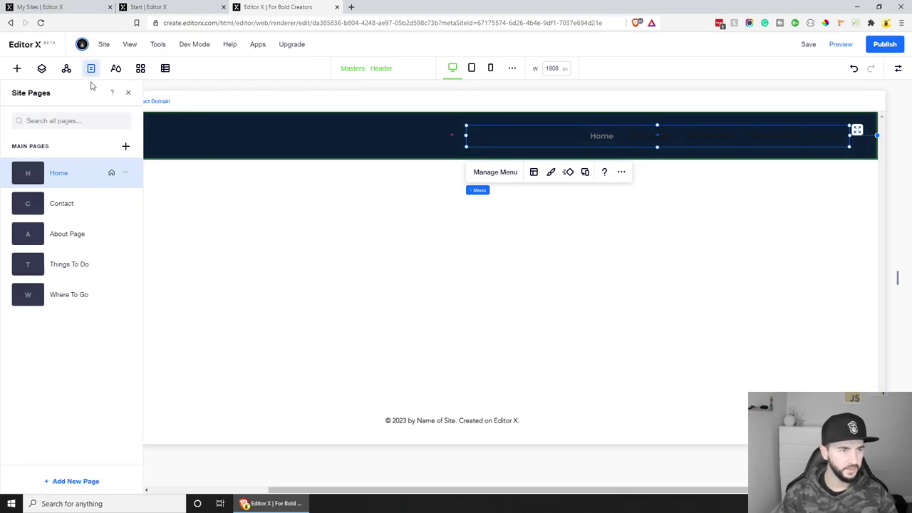
double_click(77, 236)
key("End")
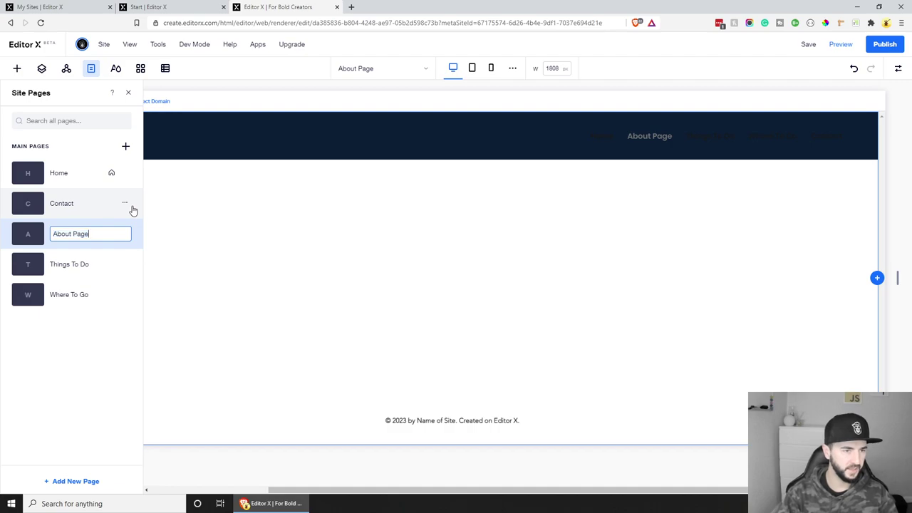
key("BackSpace")
key("BackSpace")
key("BackSpace")
key("BackSpace")
key("BackSpace")
key("Return")
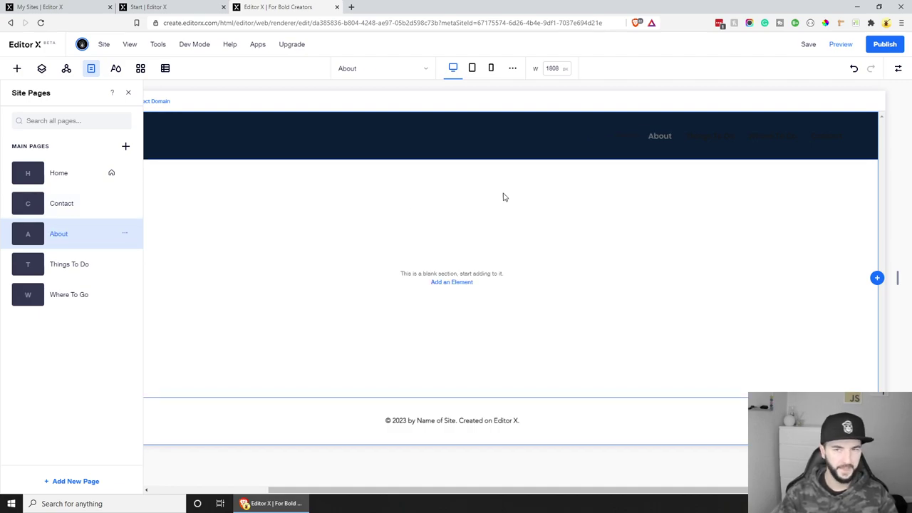
Switch back to the Home page and close the site pages list.
left_click(384, 68)
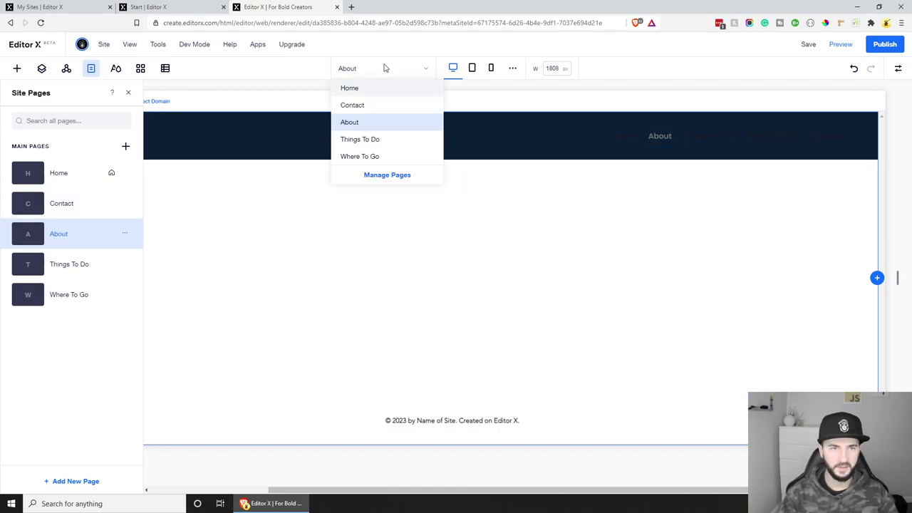
left_click(368, 90)
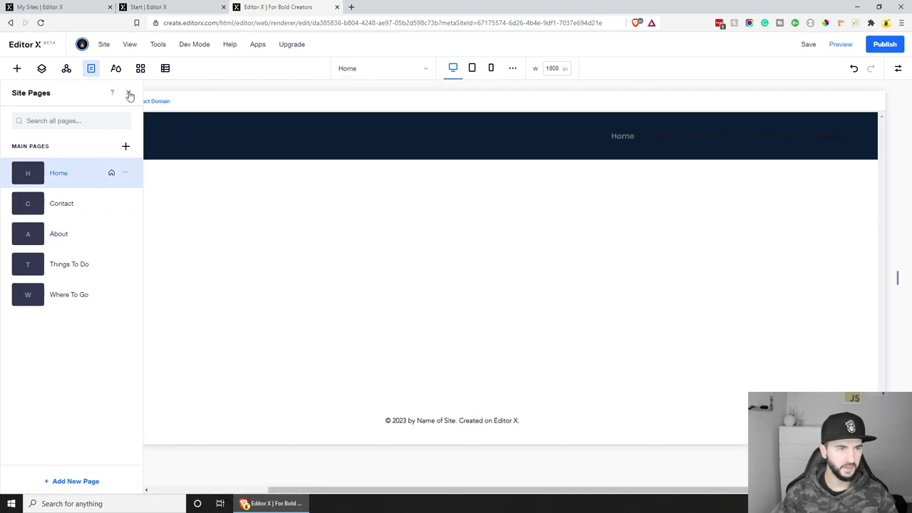
left_click(128, 93)
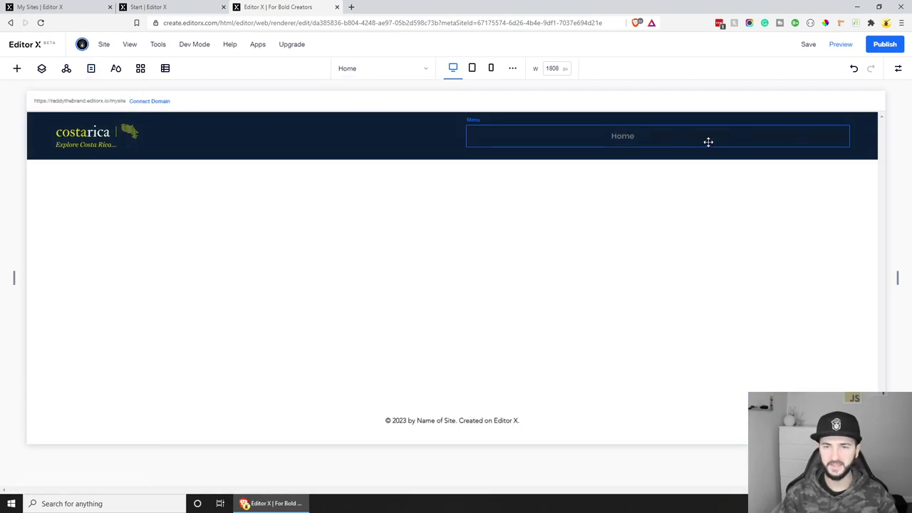
Set the header menu's regular text color to white, #FFFFFF.
left_click(640, 136)
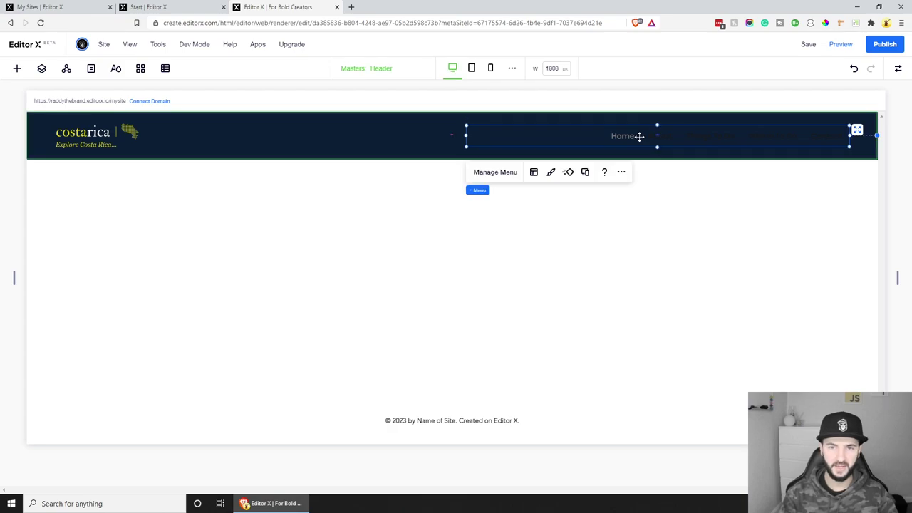
left_click(552, 173)
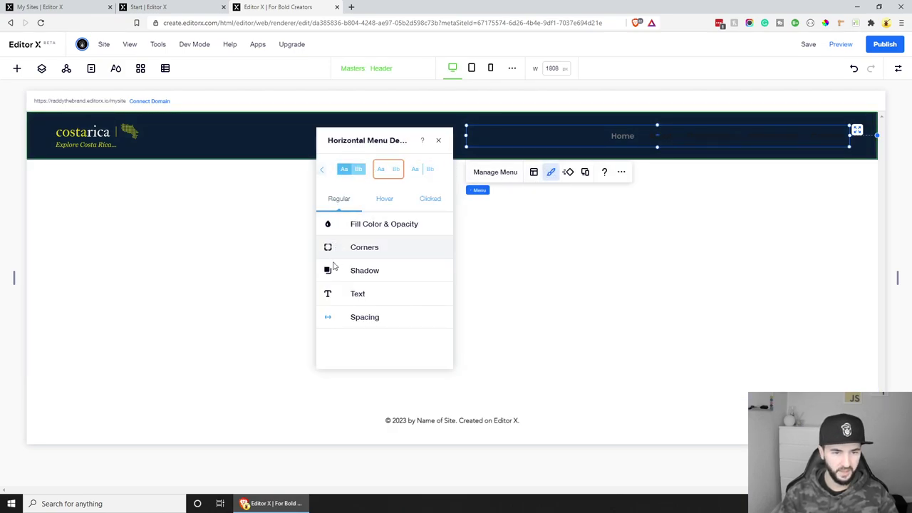
left_click(330, 295)
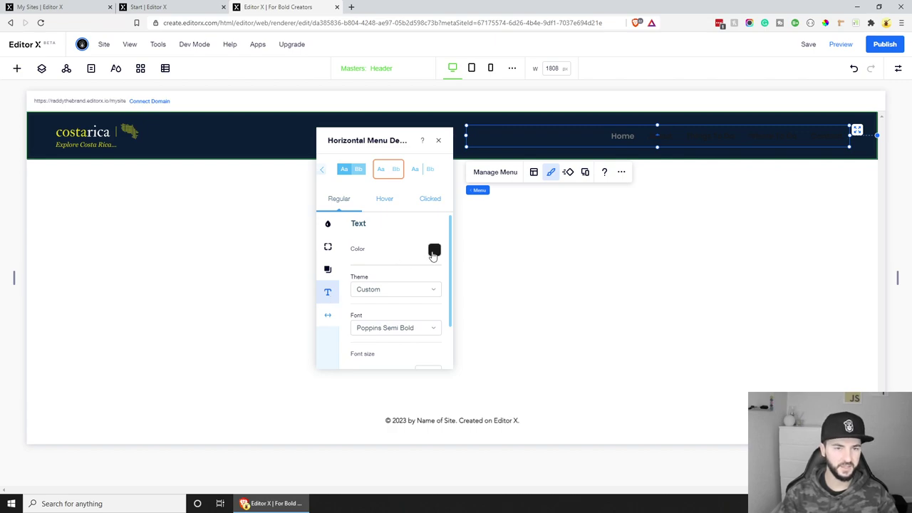
left_click(433, 251)
left_click(341, 235)
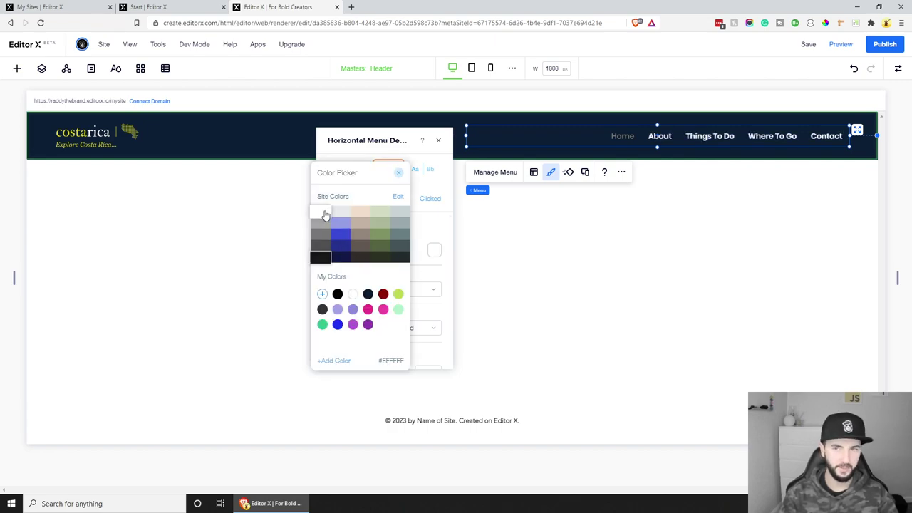
left_click(323, 212)
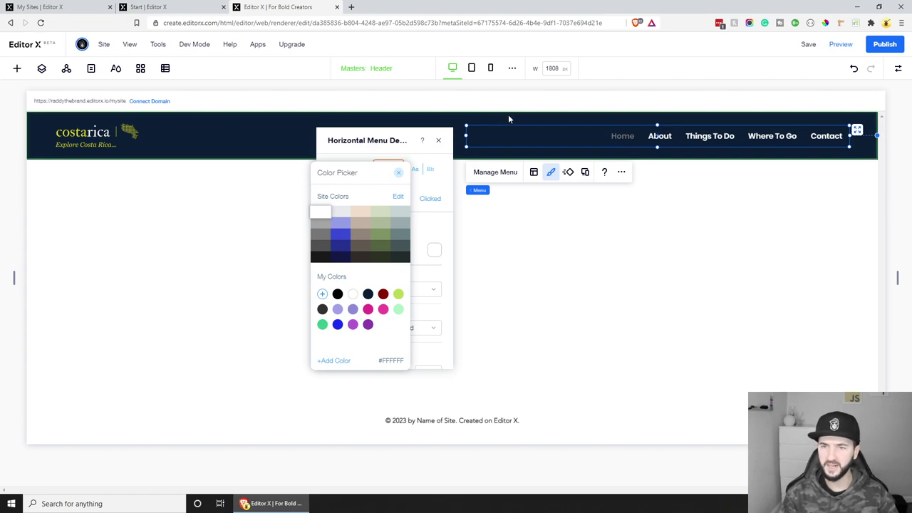
left_click(408, 198)
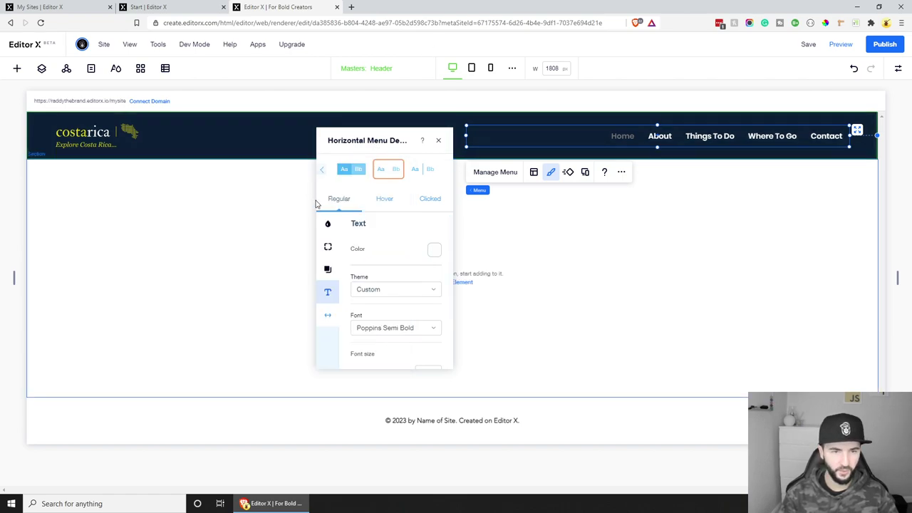
Set the header menu's hover text color to a light tint from the site colors.
left_click(386, 201)
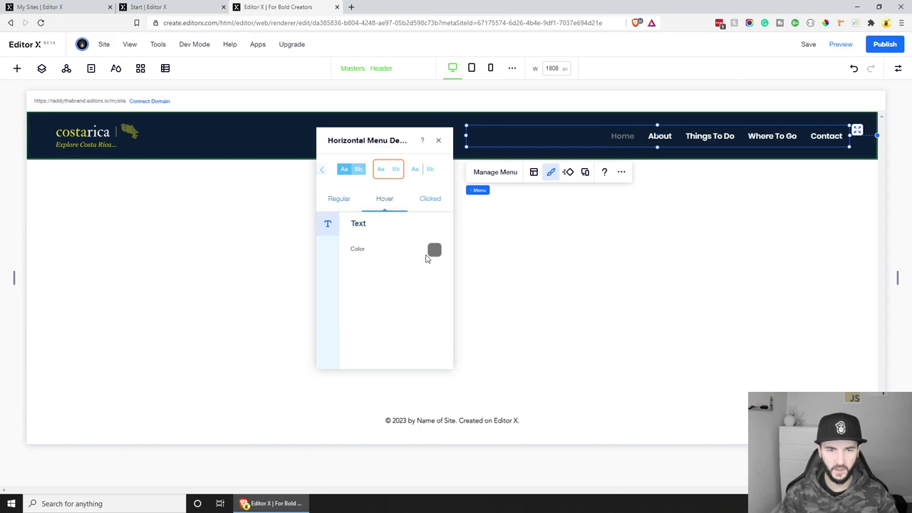
left_click(432, 251)
left_click(322, 224)
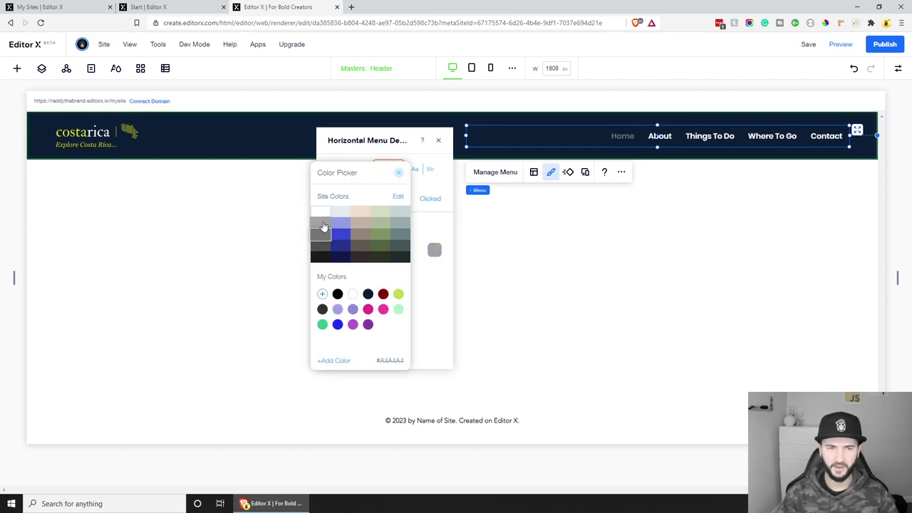
left_click(341, 222)
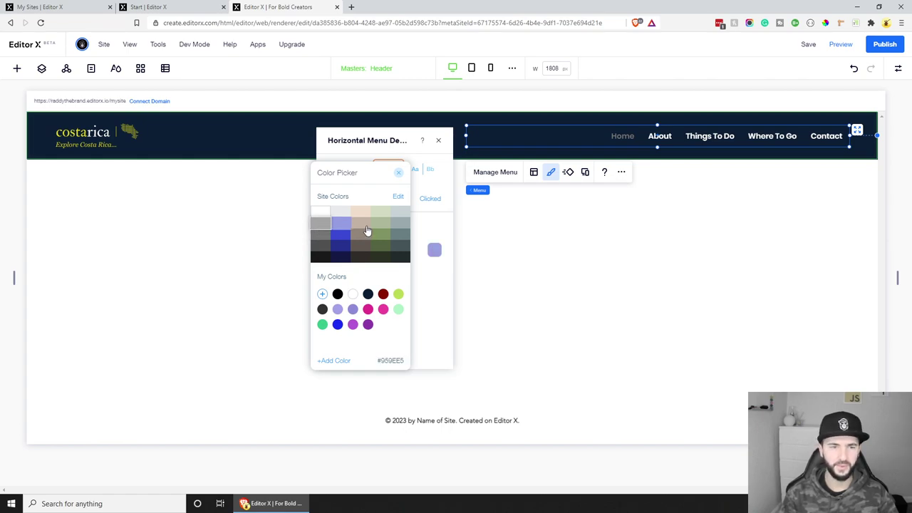
left_click(360, 211)
left_click(398, 173)
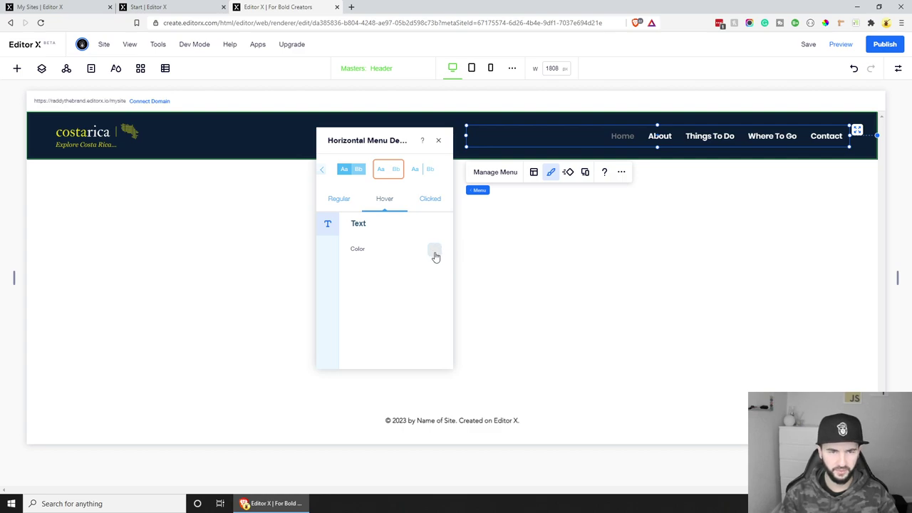
Set the header menu's clicked text color to the site gray #A4A4A4 and close the menu design settings.
left_click(429, 199)
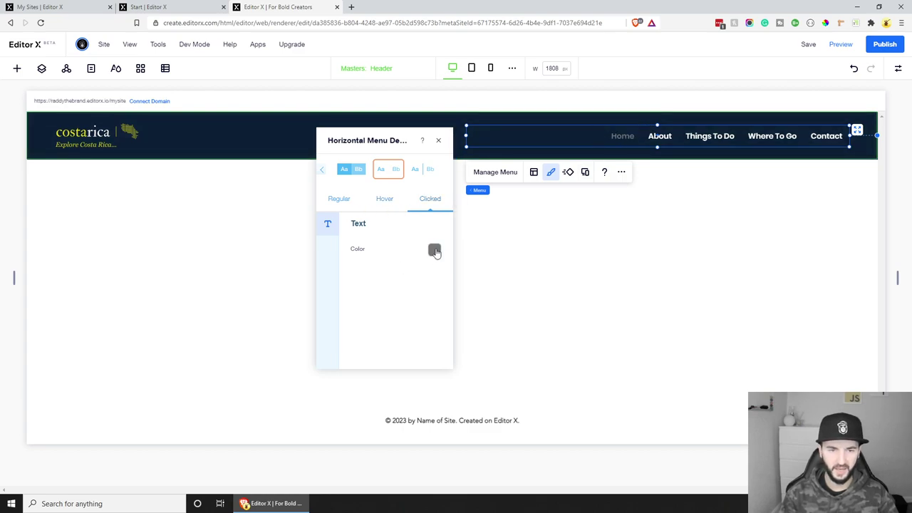
left_click(434, 251)
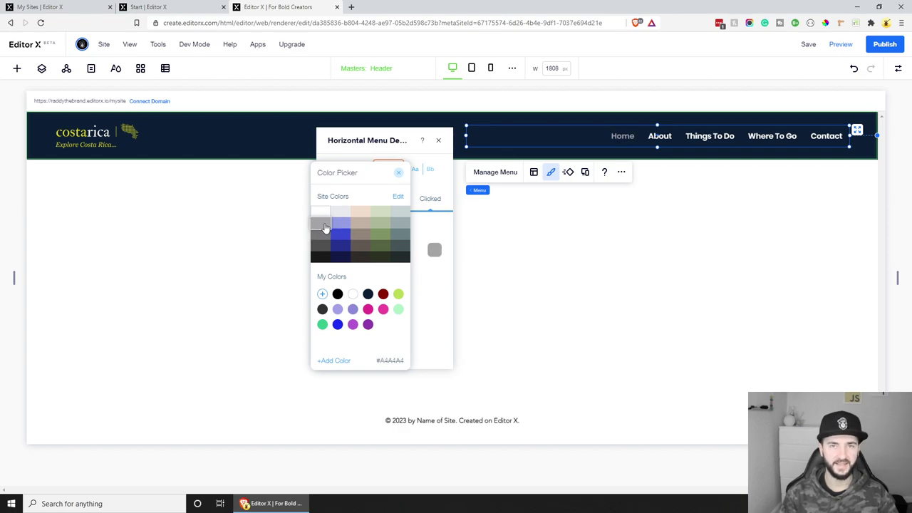
left_click(398, 173)
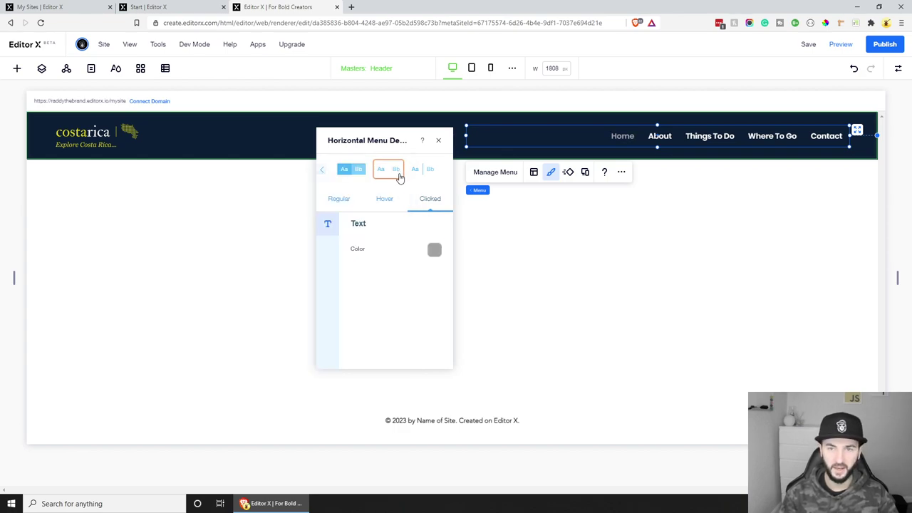
left_click(323, 170)
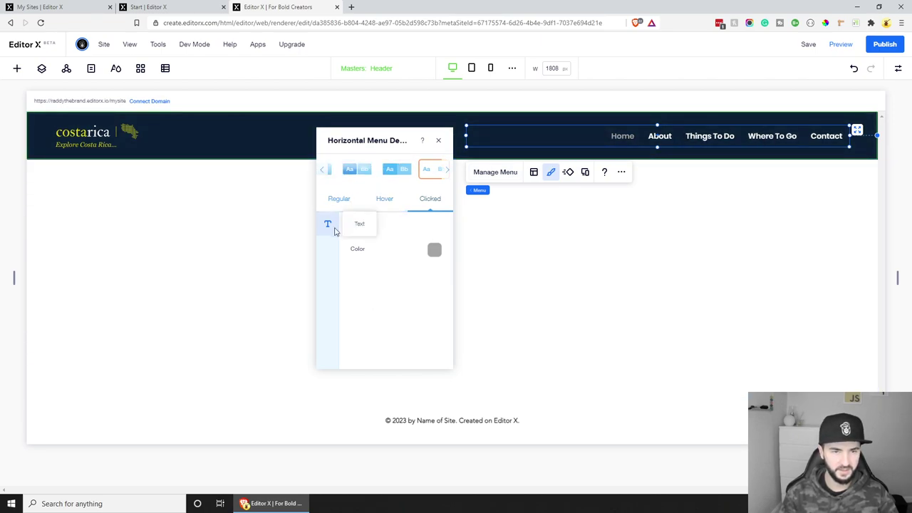
left_click(438, 141)
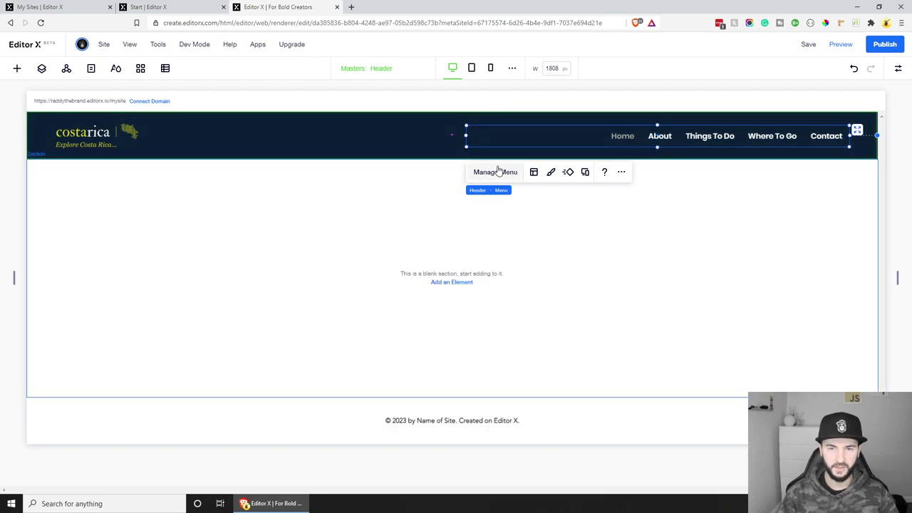
At the tablet breakpoint, set the hamburger menu icon's closed-state icon color to white, #FFFFFF.
left_click(471, 68)
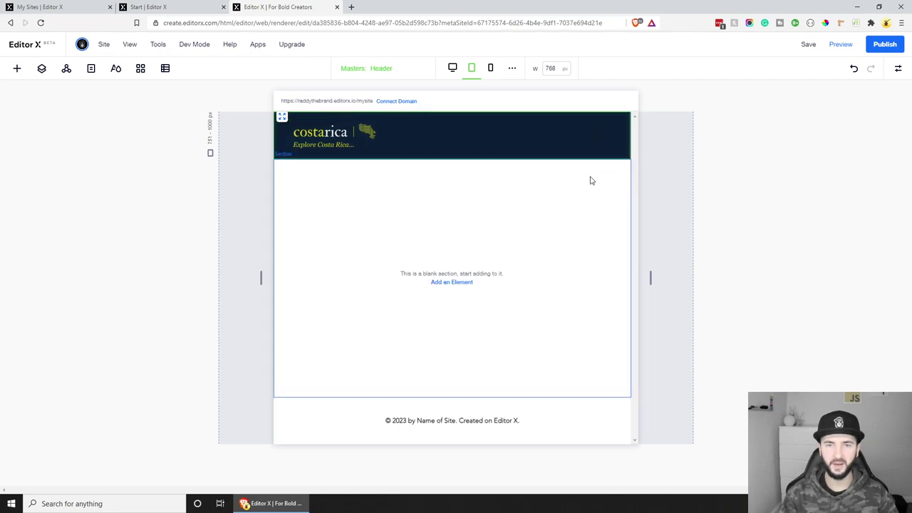
left_click(596, 136)
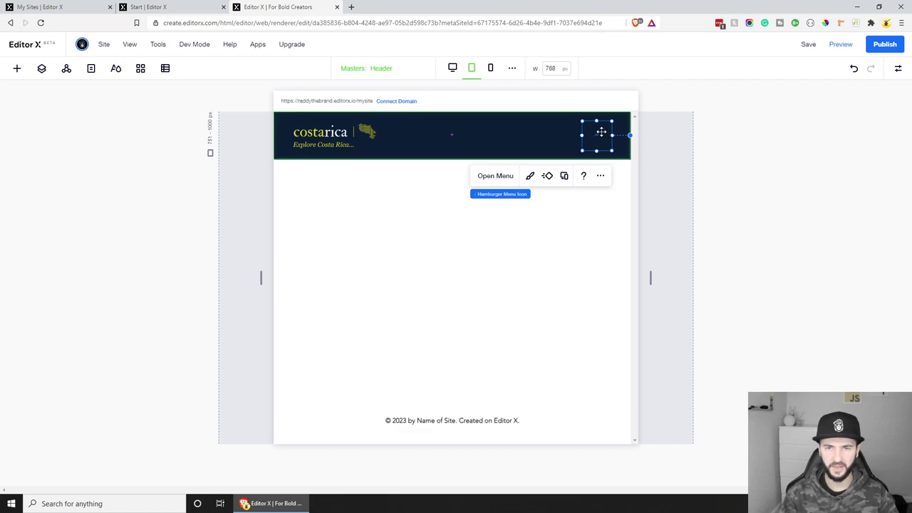
left_click(531, 177)
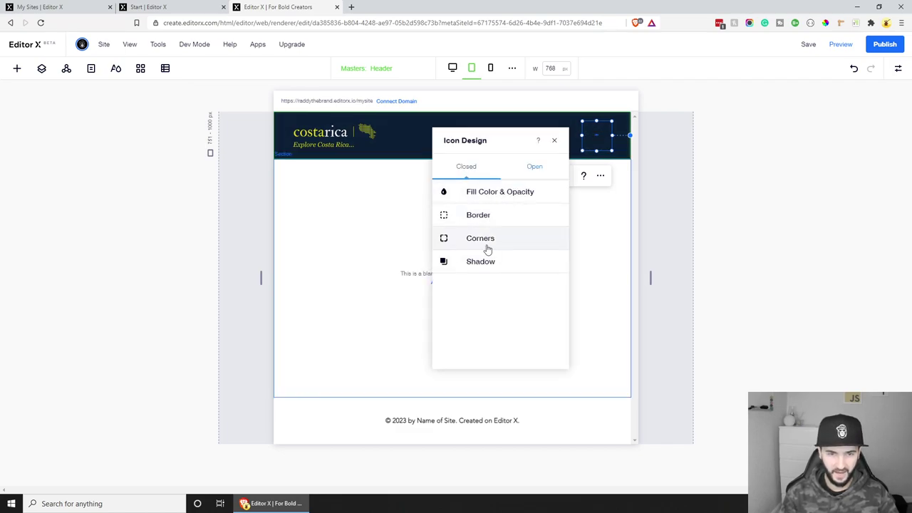
left_click(475, 195)
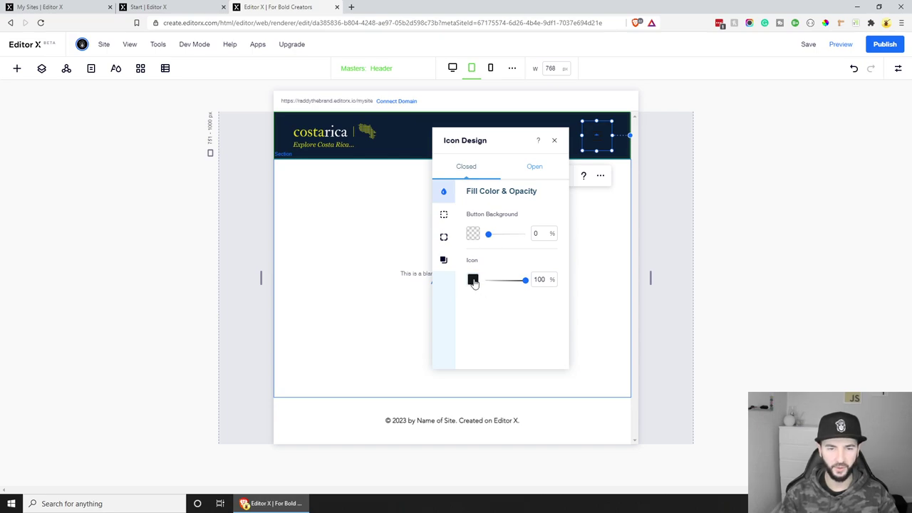
left_click(473, 281)
left_click(487, 330)
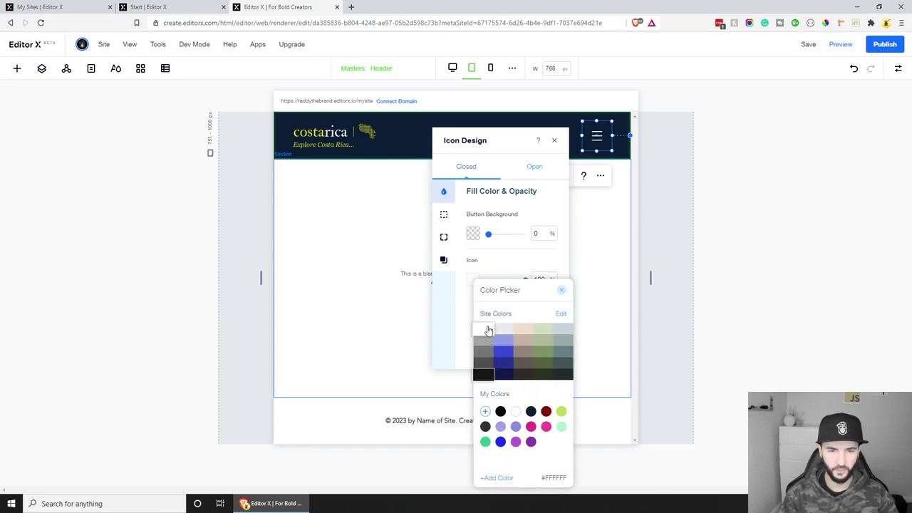
left_click(554, 142)
left_click(555, 142)
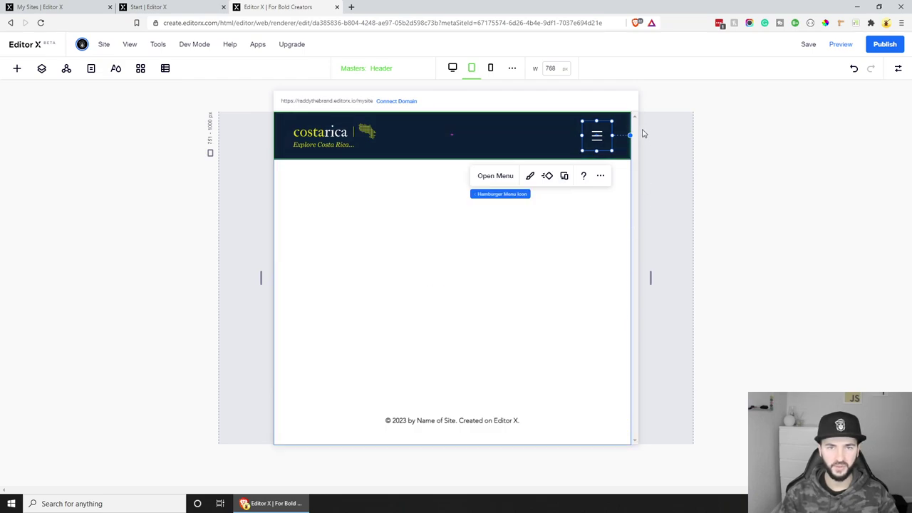
Preview the site at tablet size, then open and close its hamburger menu.
left_click(840, 45)
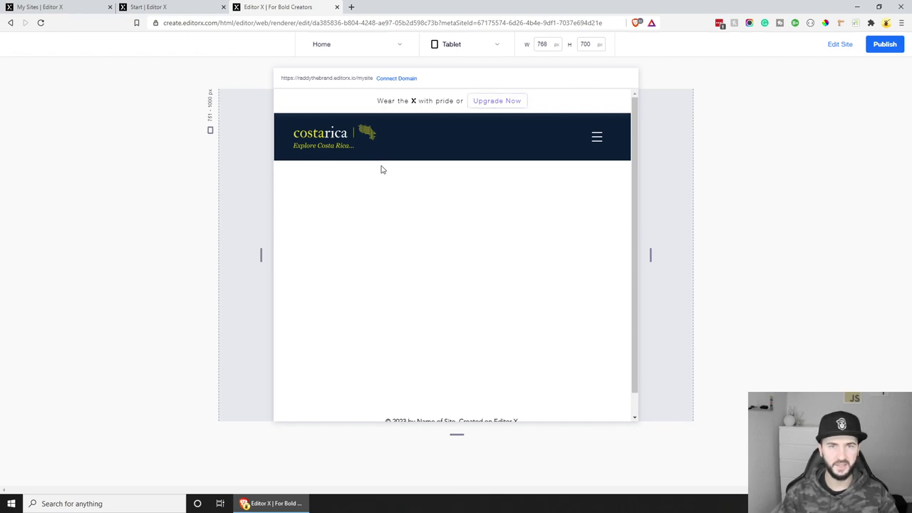
left_click(597, 139)
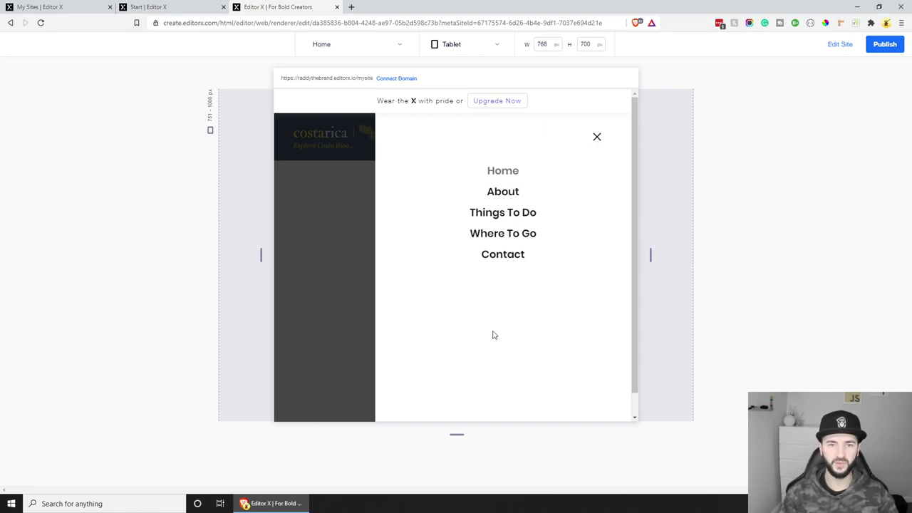
left_click(597, 137)
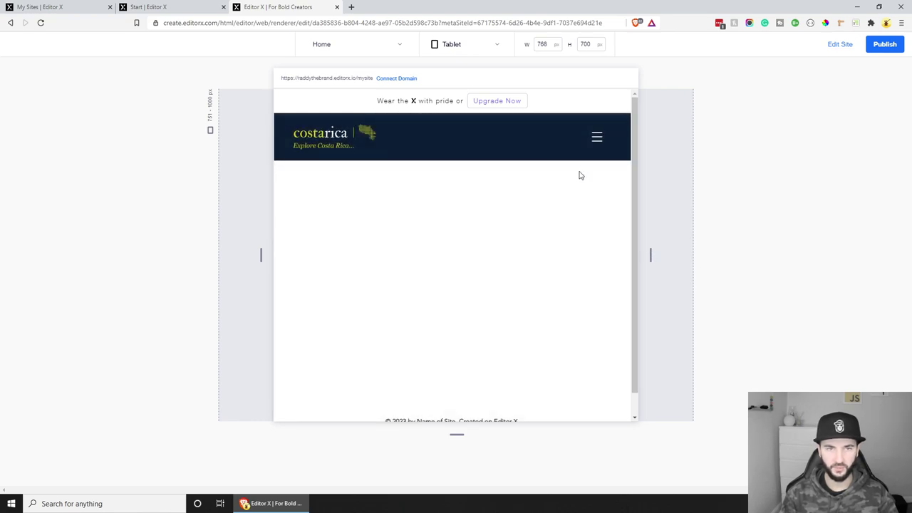
Preview the site at desktop size and test the About, Things To Do and Home links in the header menu.
left_click(475, 47)
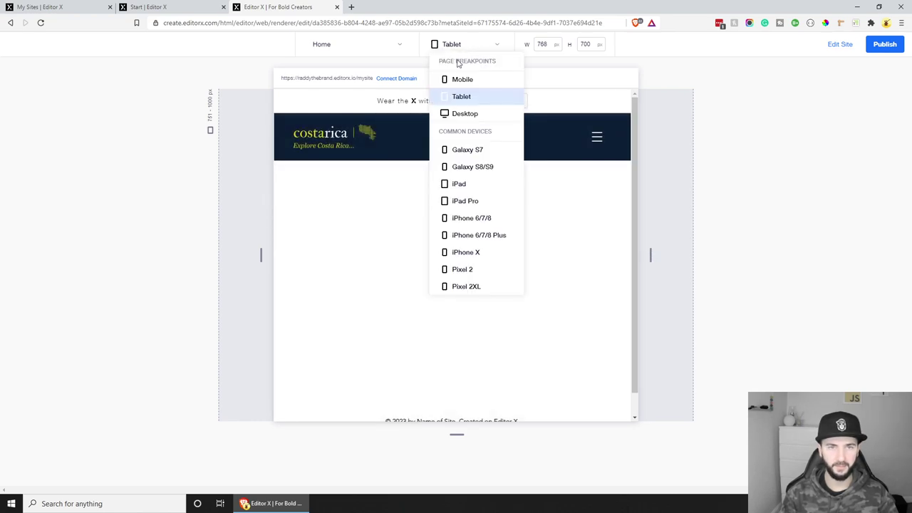
left_click(479, 114)
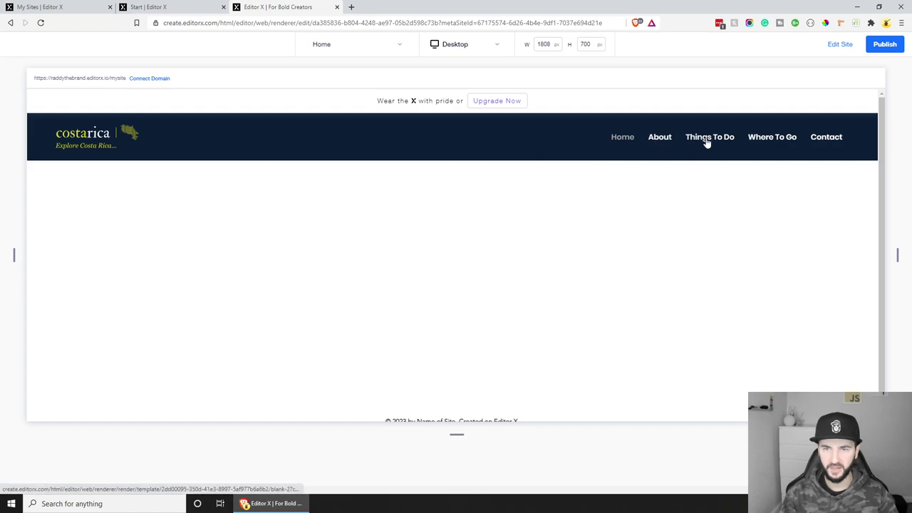
left_click(662, 142)
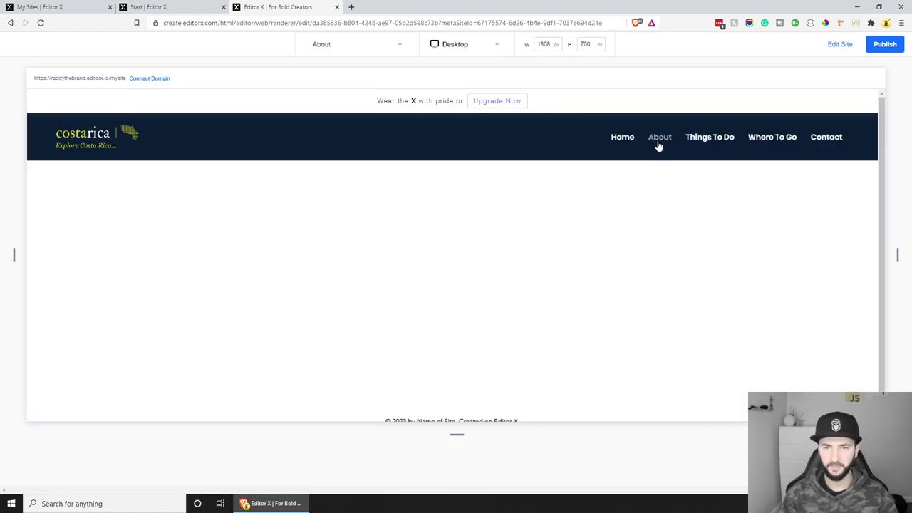
left_click(712, 139)
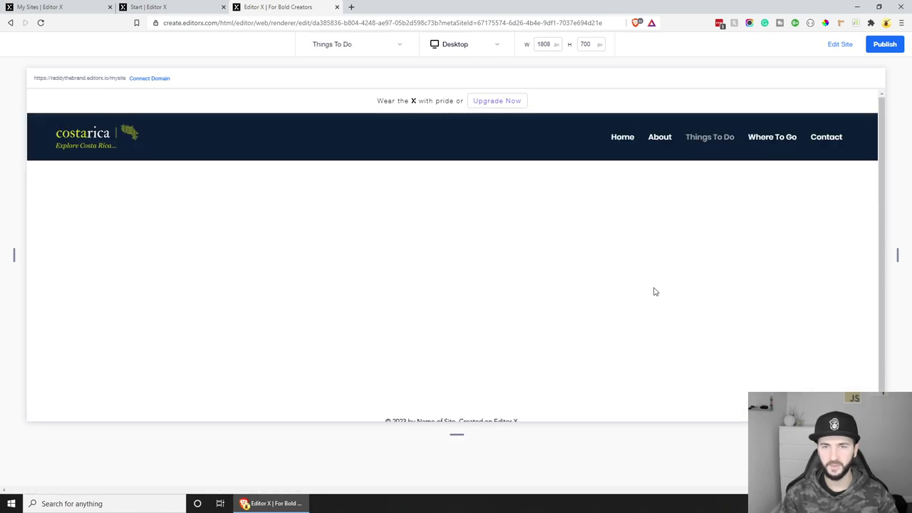
left_click(620, 139)
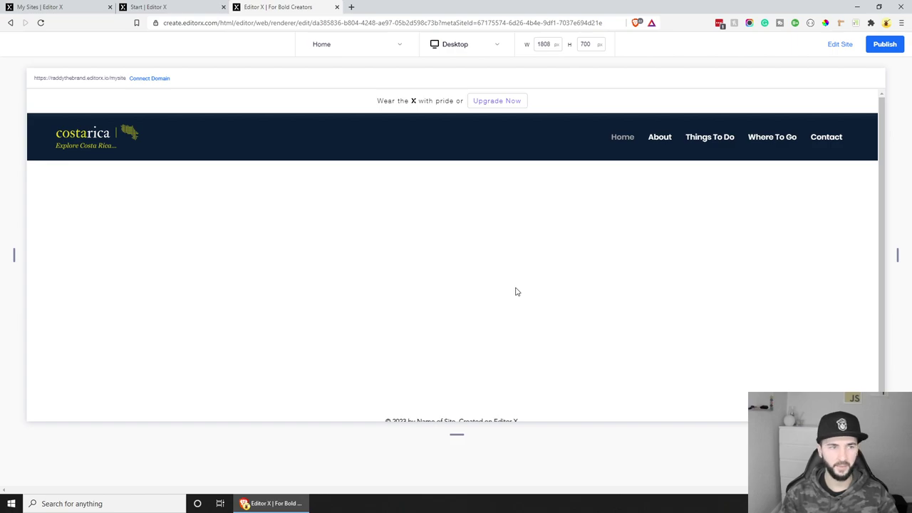
Return from the preview to the editor and delete the blank section between the header and footer.
left_click(840, 44)
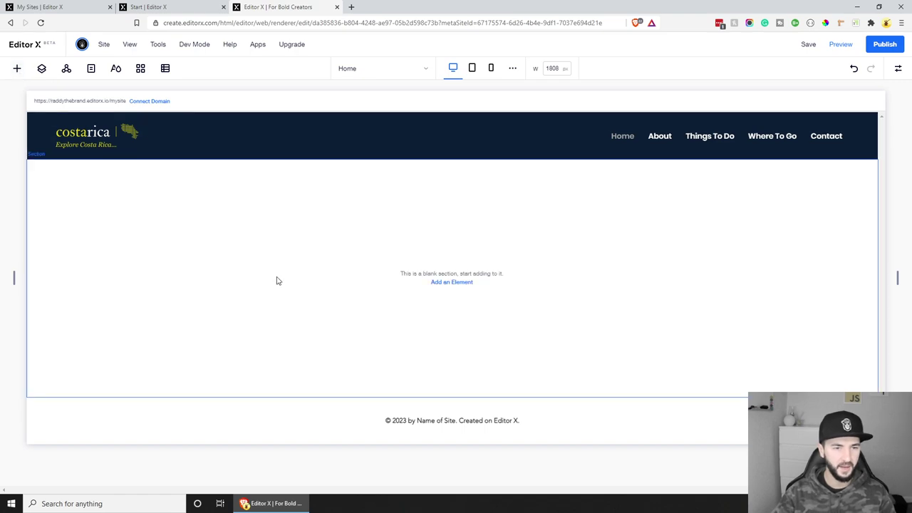
left_click(261, 207)
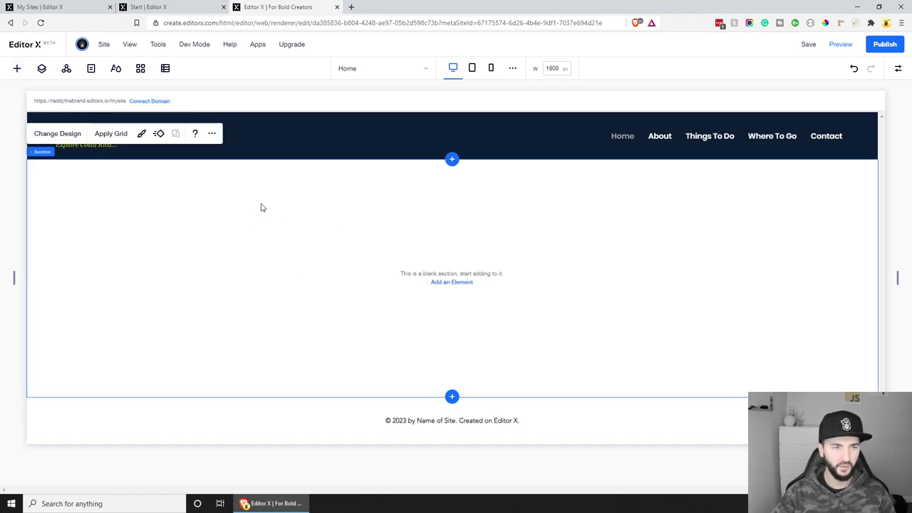
right_click(261, 207)
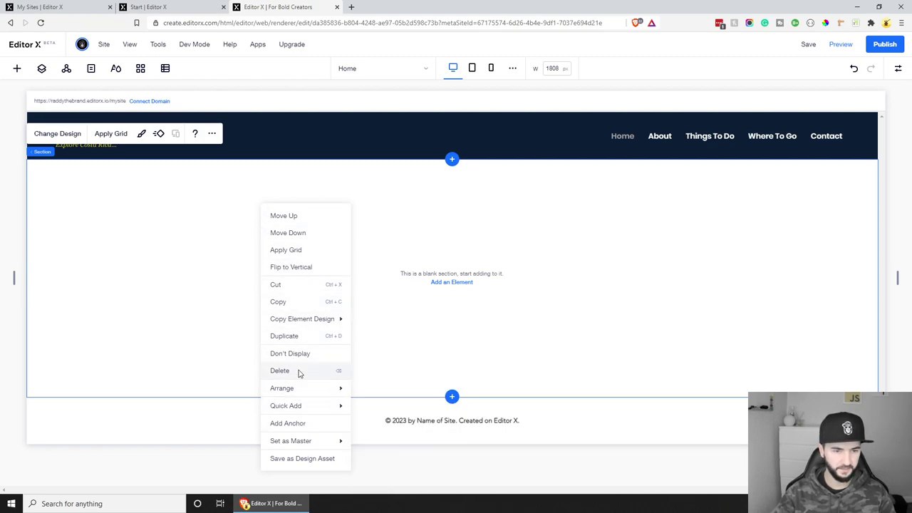
left_click(336, 373)
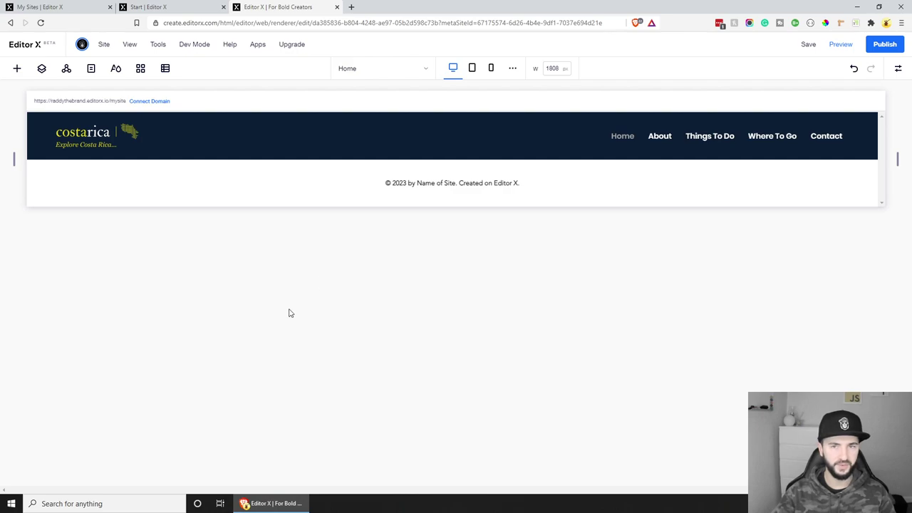
Add the "Going Beyond the Frame" Welcome composition to the Home page.
left_click(18, 69)
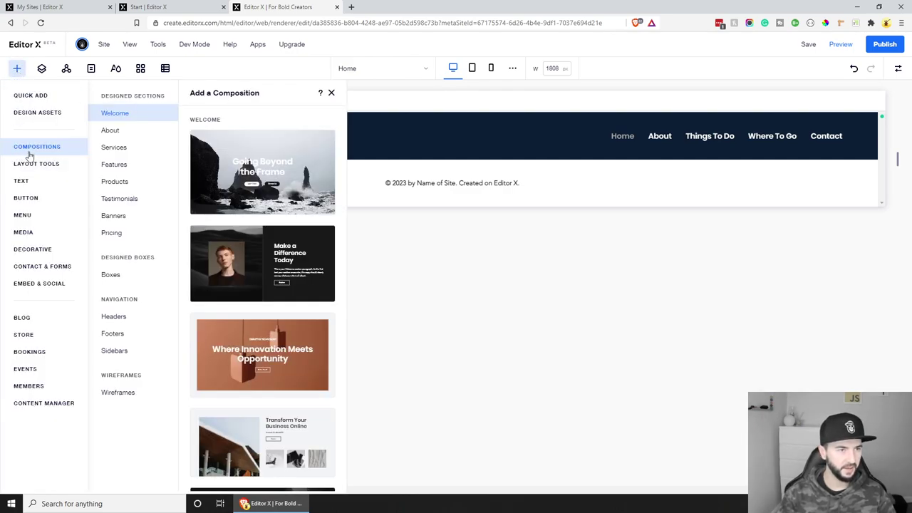
left_click(308, 150)
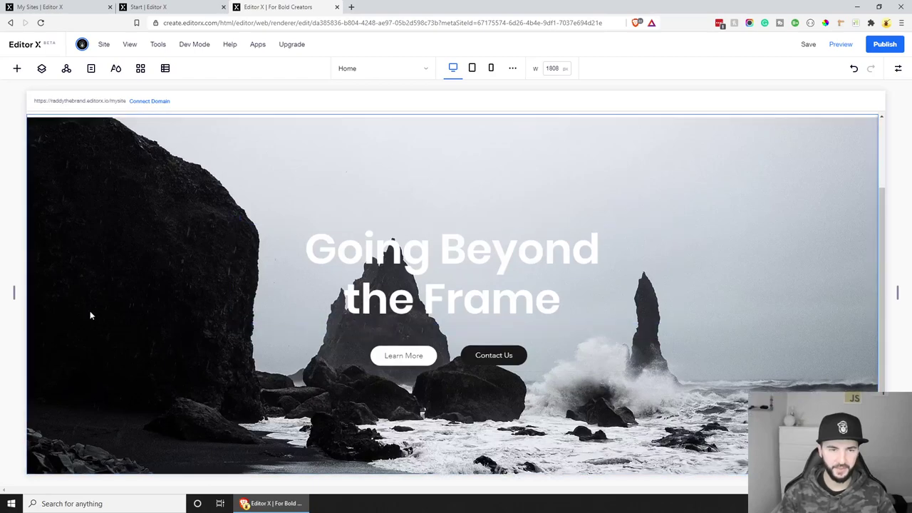
scroll(186, 381, "up", 3)
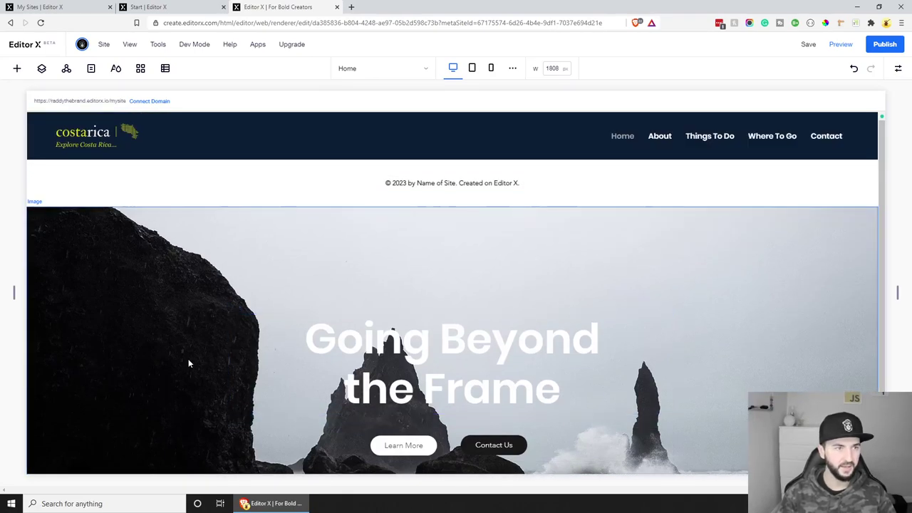
Reorder the page layers so the new welcome section sits between the header and the footer.
left_click(42, 69)
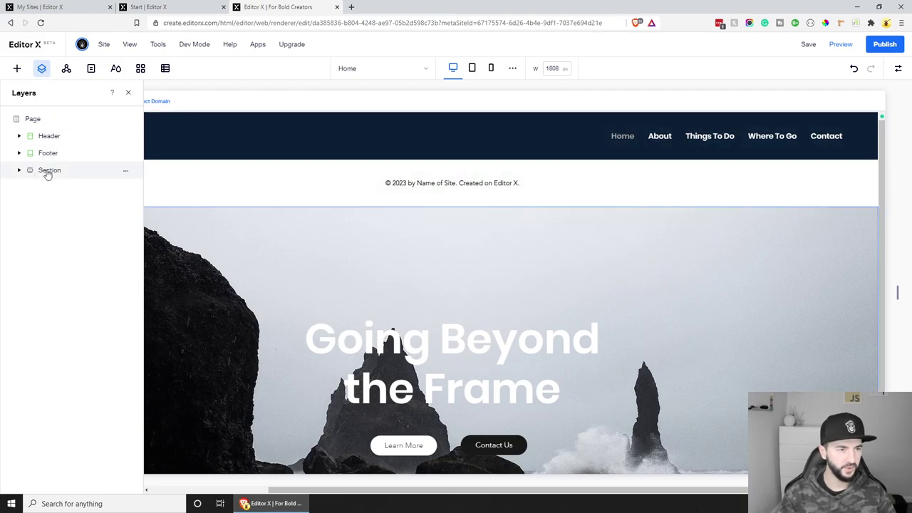
left_click_drag(47, 175, 46, 153)
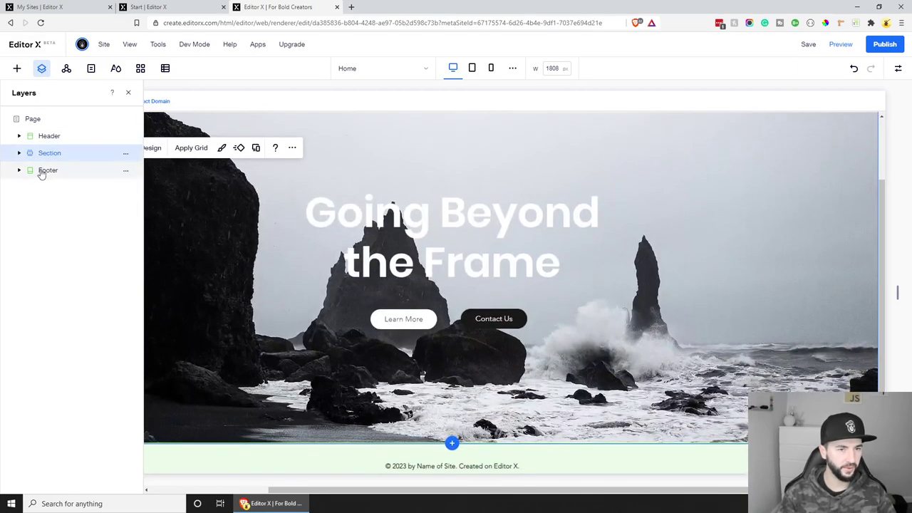
scroll(442, 151, "up", 1)
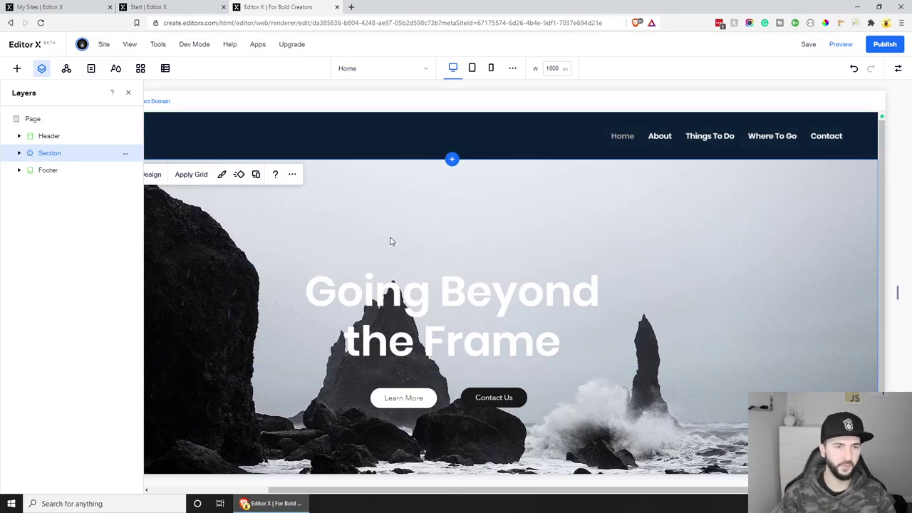
scroll(394, 264, "down", 1)
scroll(427, 327, "down", 1)
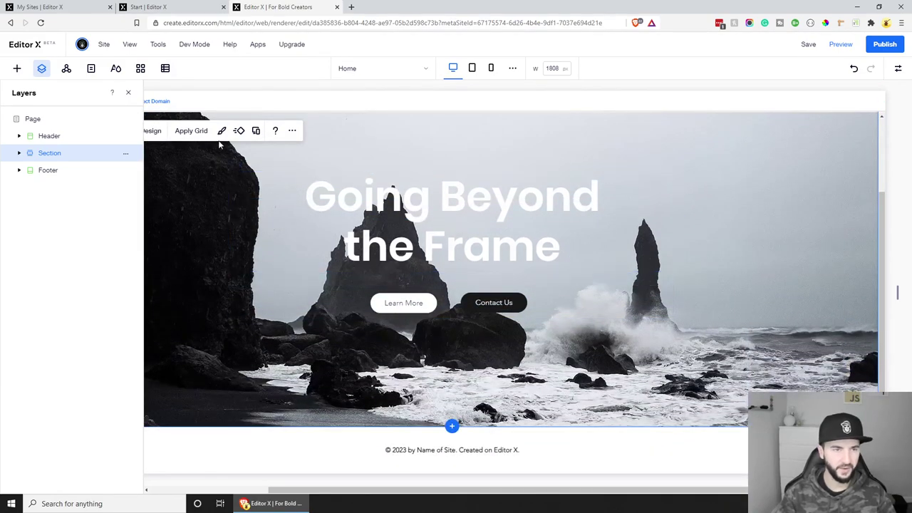
left_click(129, 94)
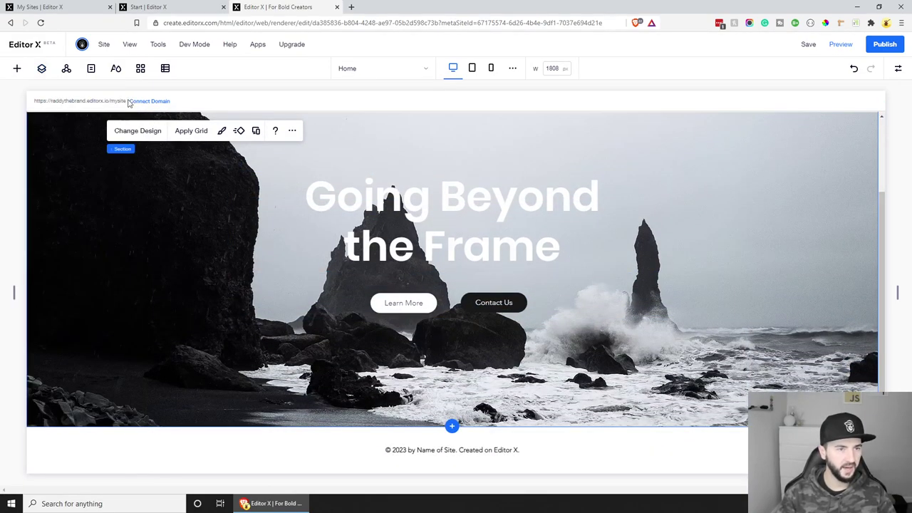
Examine the welcome section's additional actions, such as moving it up or down, and its placement on the page.
scroll(210, 304, "up", 1)
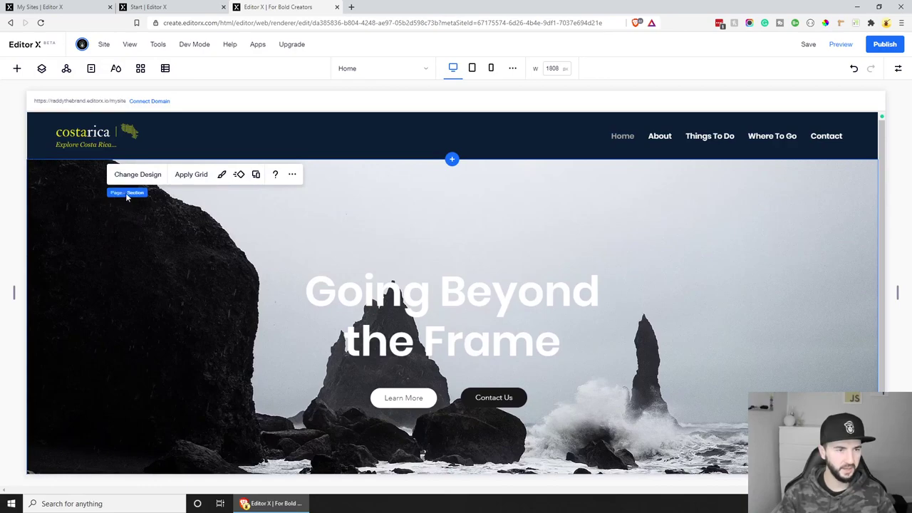
right_click(159, 214)
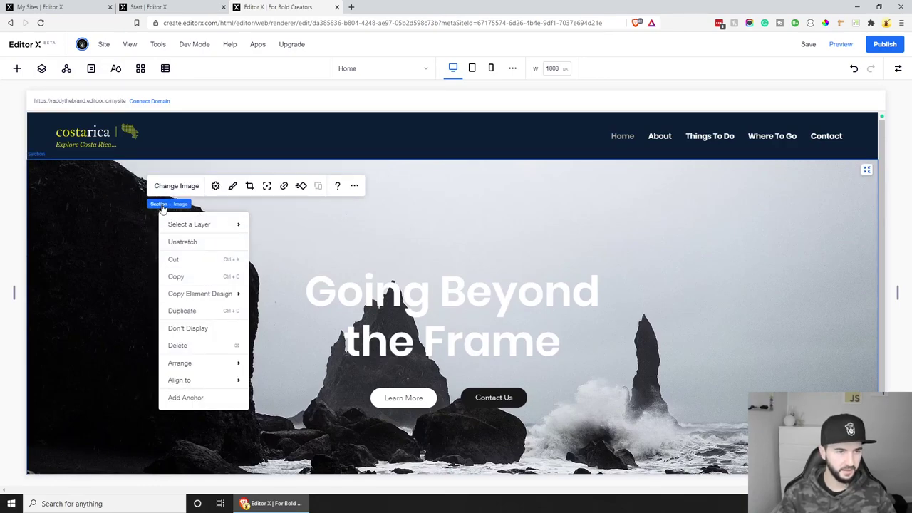
left_click(160, 205)
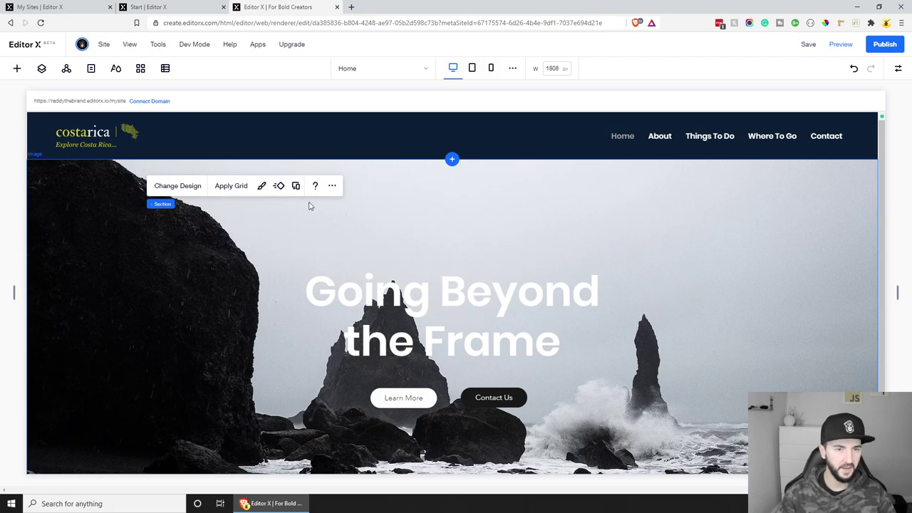
left_click(332, 187)
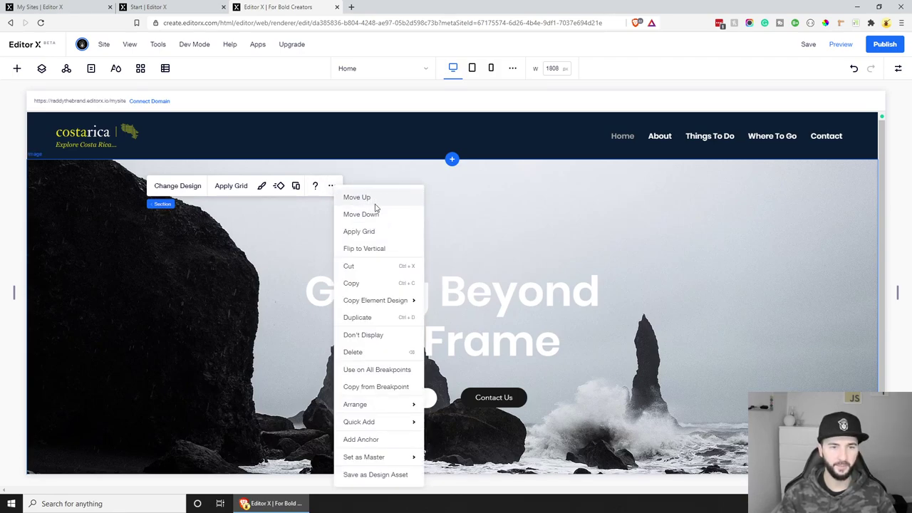
left_click(530, 185)
scroll(530, 186, "down", 1)
scroll(356, 270, "up", 1)
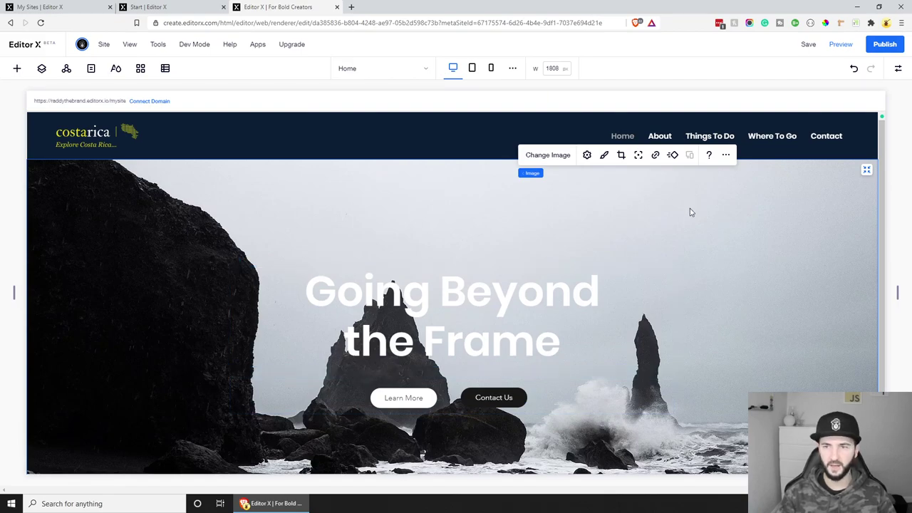
scroll(690, 213, "down", 2)
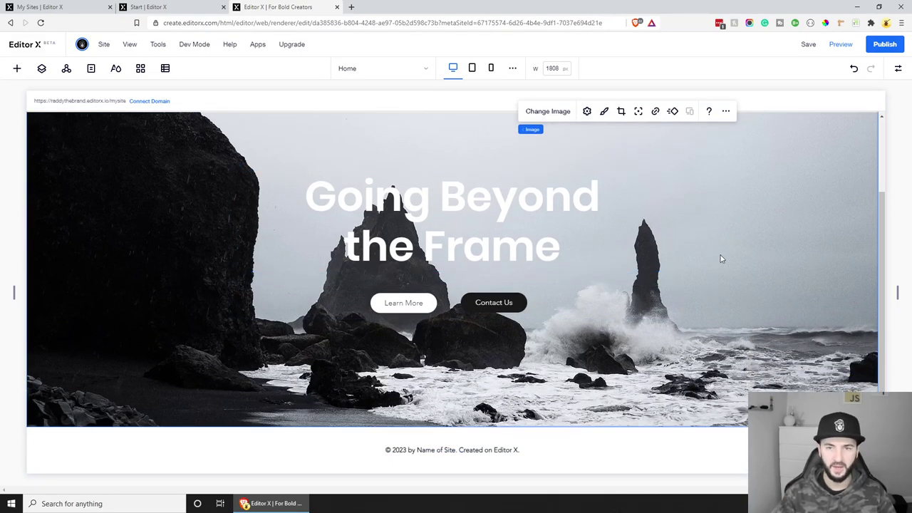
scroll(718, 257, "up", 1)
scroll(715, 263, "down", 1)
scroll(712, 266, "up", 2)
scroll(705, 246, "down", 1)
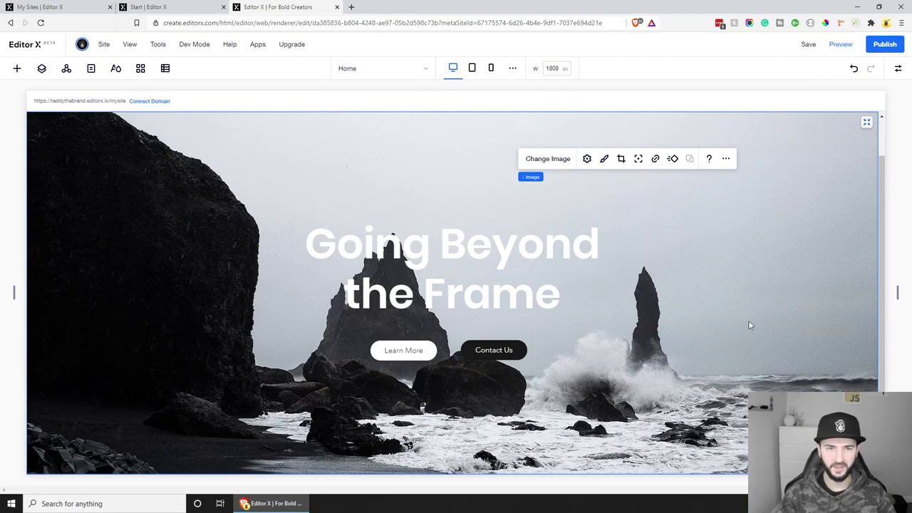
Set the welcome section's minimum height to 80 vh.
left_click(702, 206)
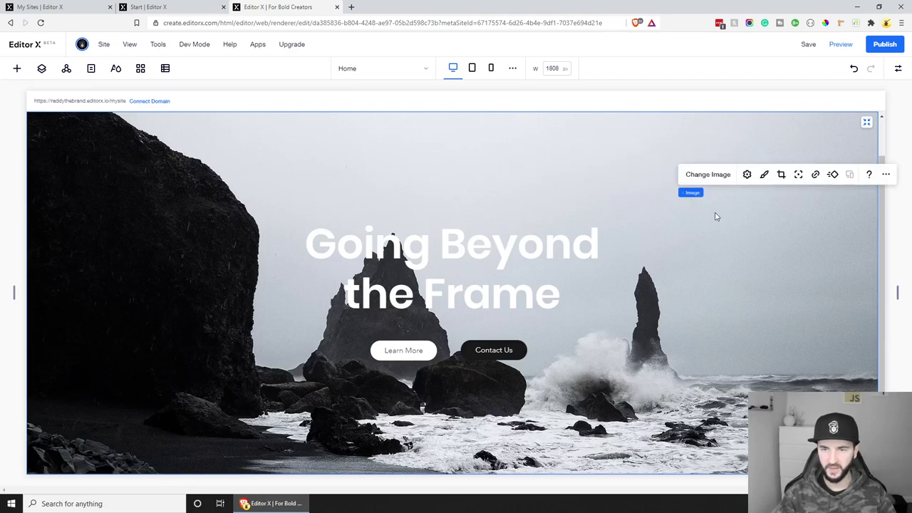
left_click(497, 165)
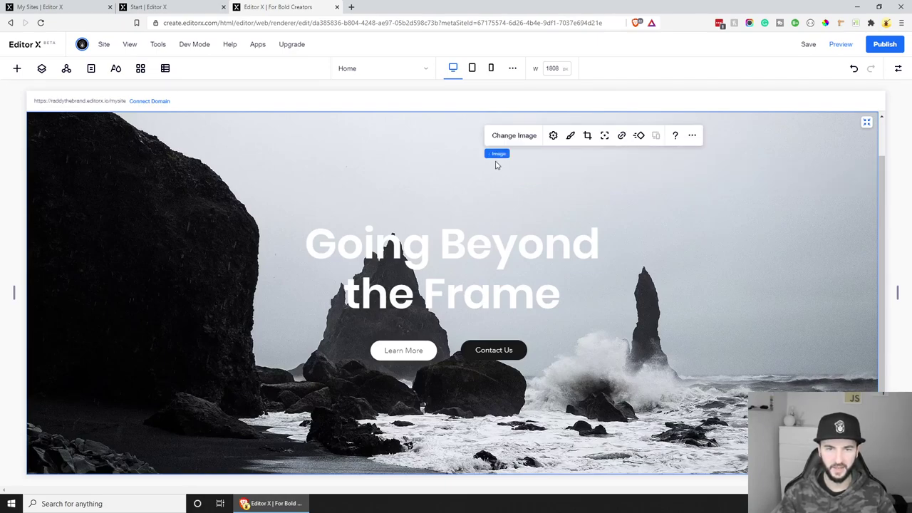
left_click(498, 155)
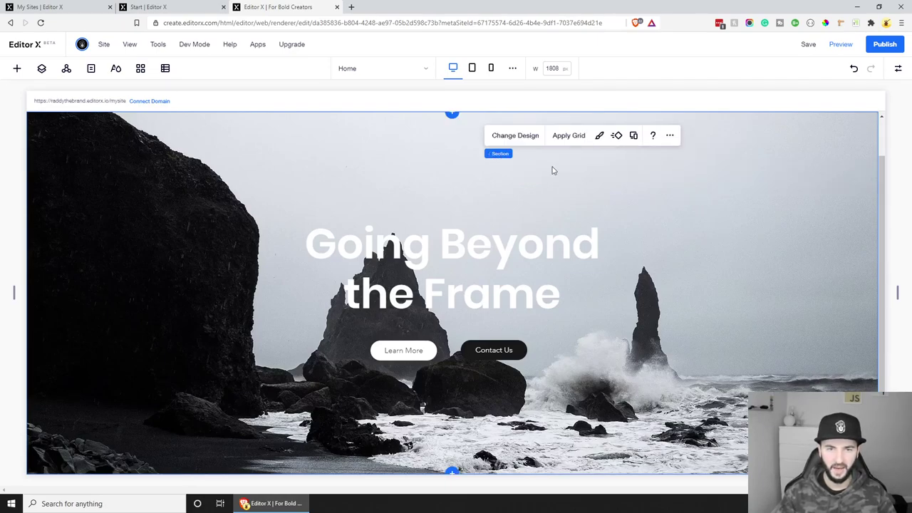
left_click(899, 72)
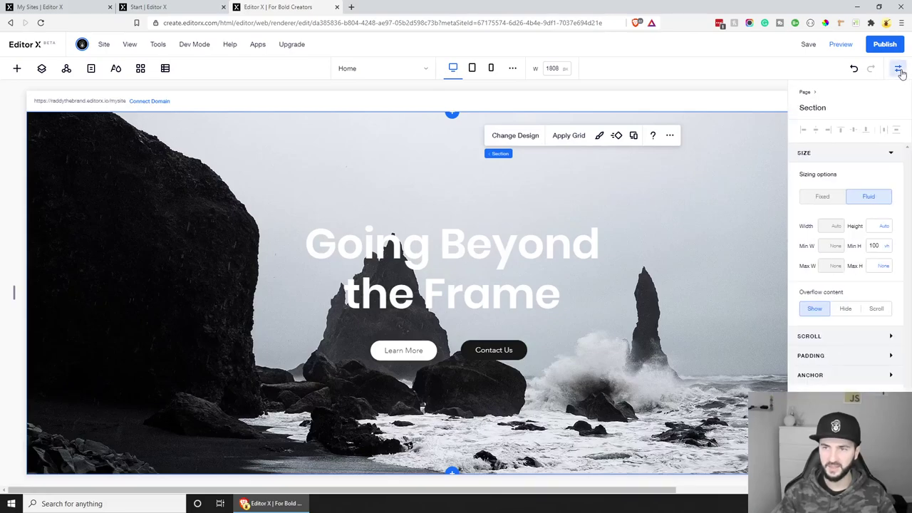
double_click(873, 245)
type("80")
key("Return")
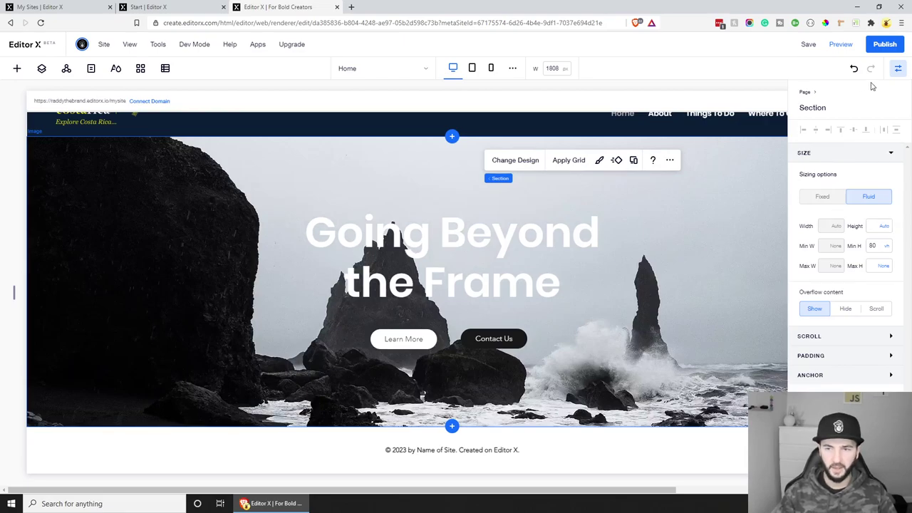
left_click(898, 68)
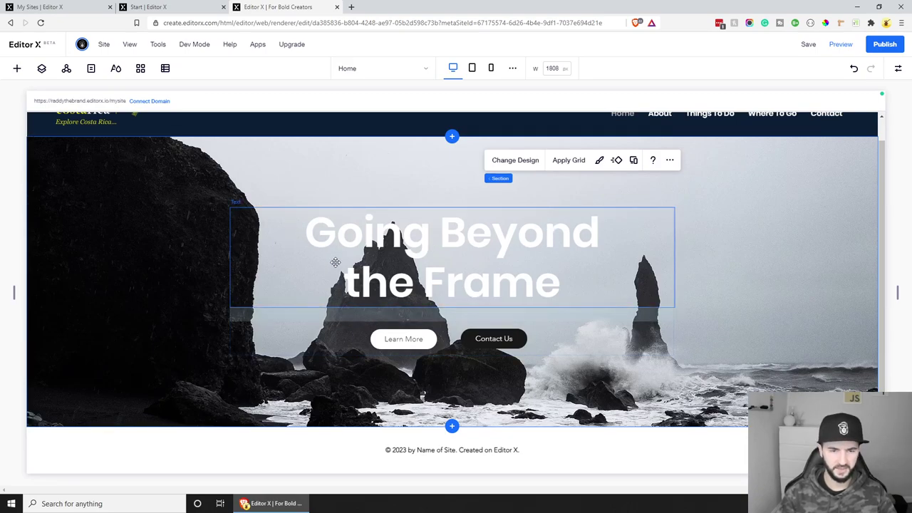
Replace the "Going Beyond the Frame" heading text with "Costa Rica".
double_click(473, 254)
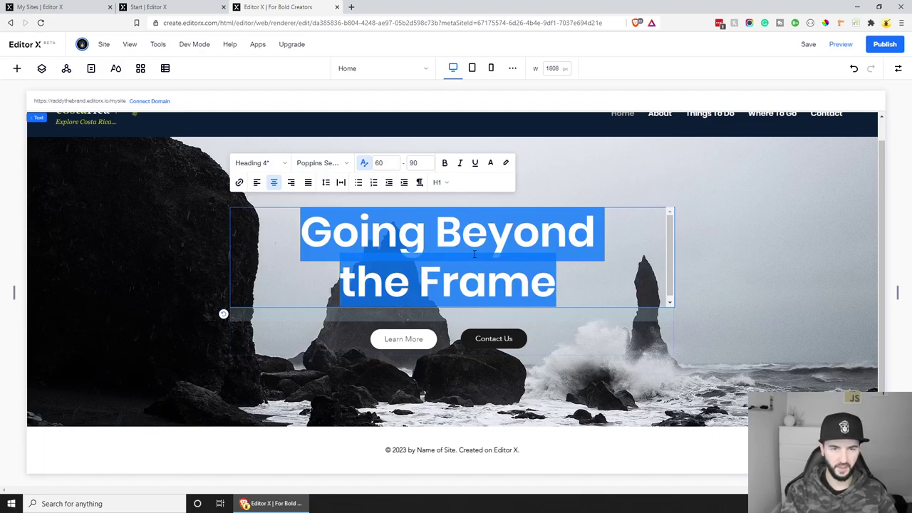
type("Costa")
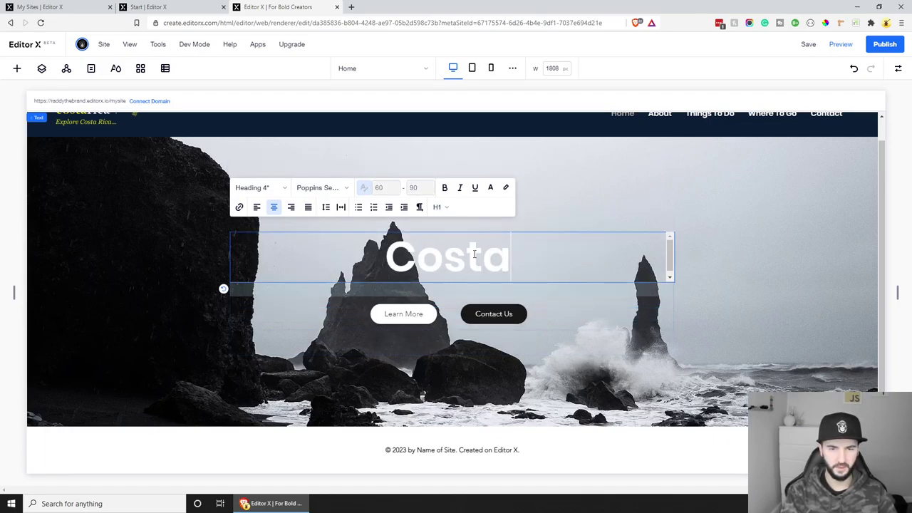
type(" Rica")
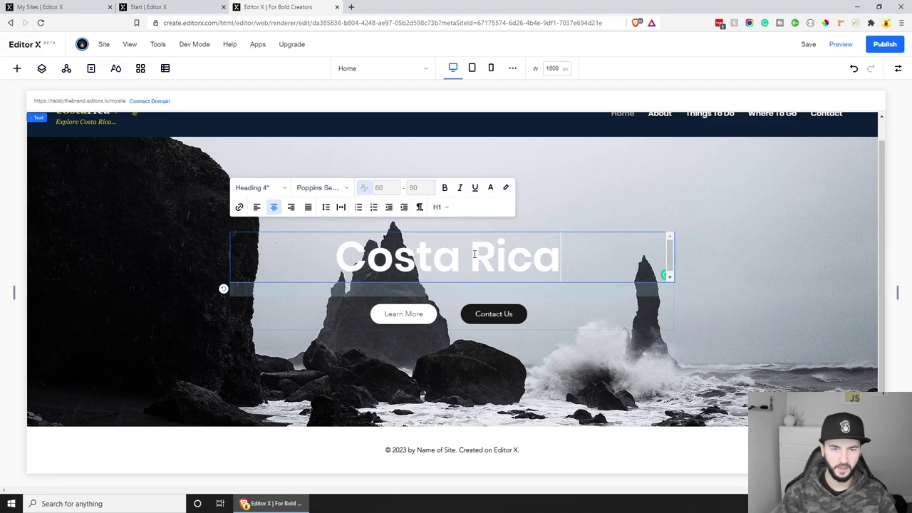
Set the character spacing of the whole "Costa Rica" heading to 0.1.
left_click_drag(557, 257, 345, 255)
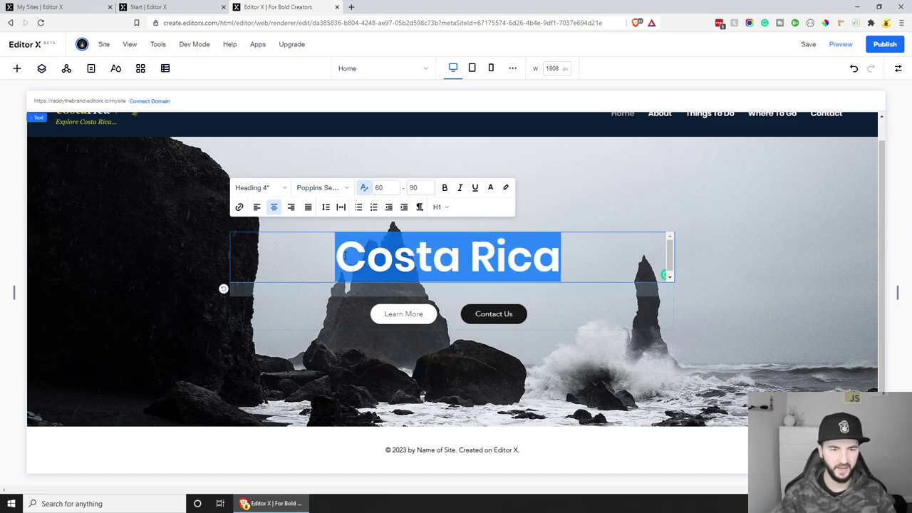
left_click(340, 207)
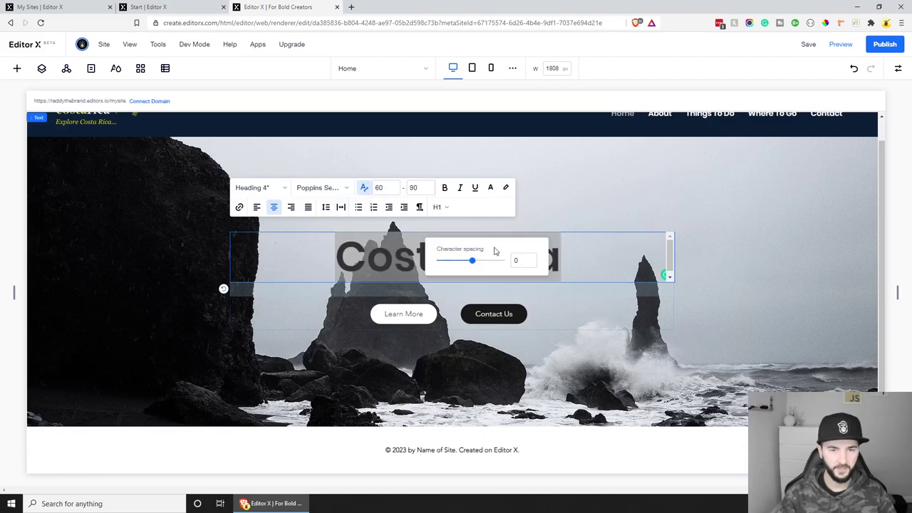
left_click(525, 260)
type("0.1")
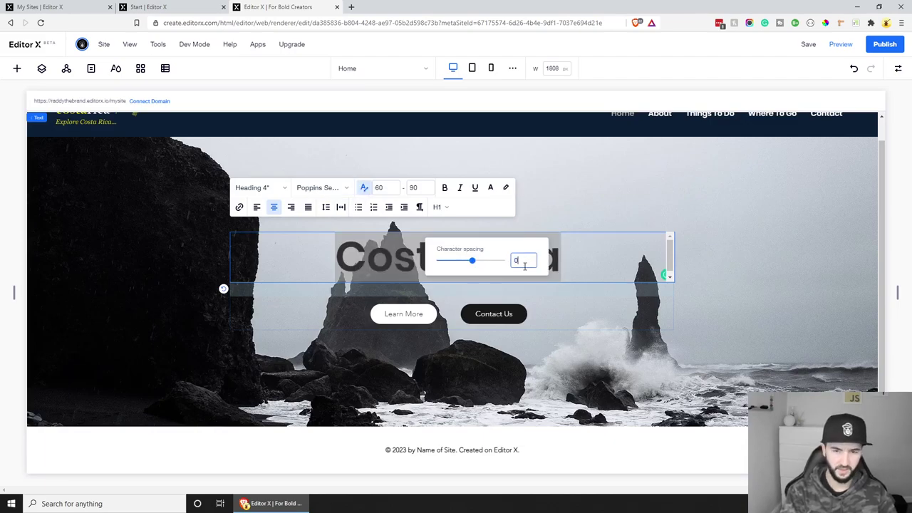
left_click(602, 251)
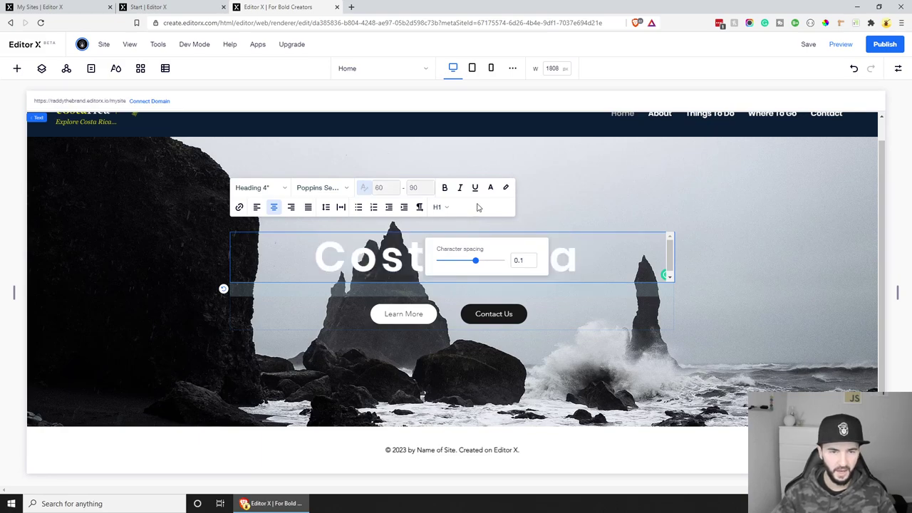
left_click(540, 191)
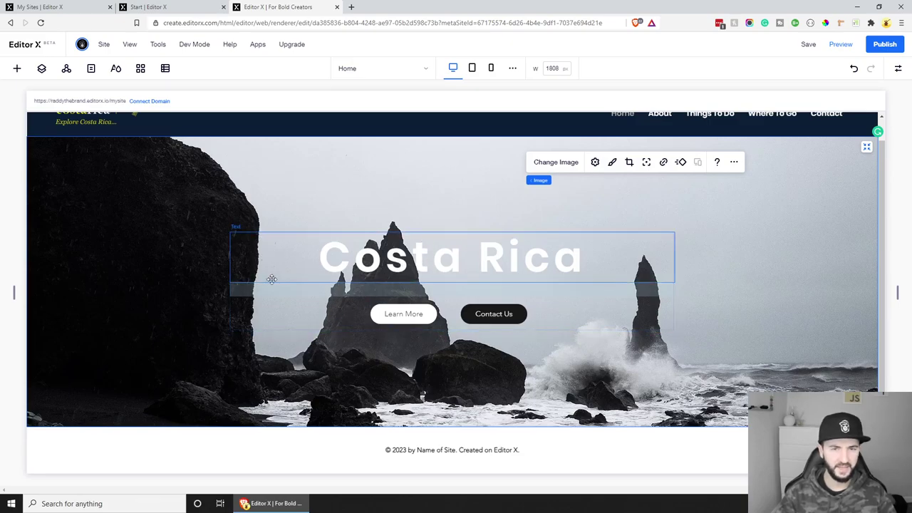
Try a second line reading "Rad" below "Costa Rica" in the welcome heading, and remove it again.
left_click(265, 329)
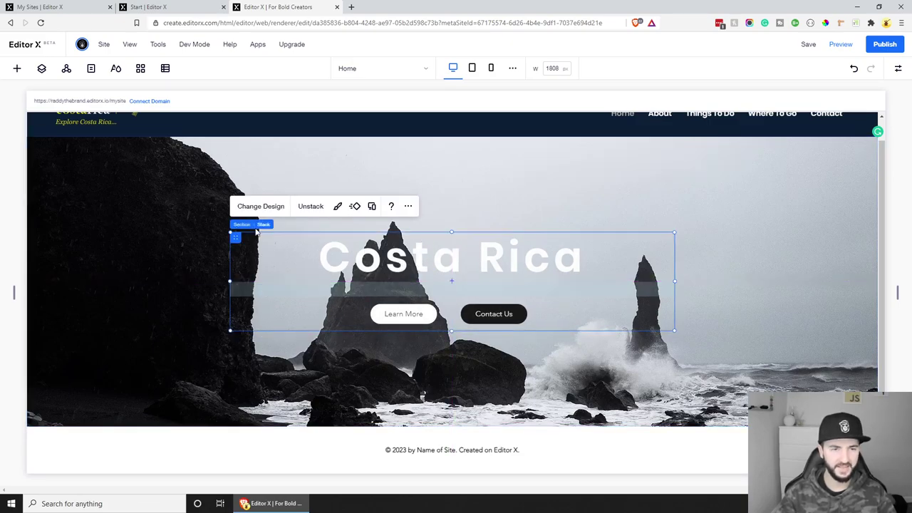
left_click(527, 257)
left_click(527, 256)
left_click(582, 257)
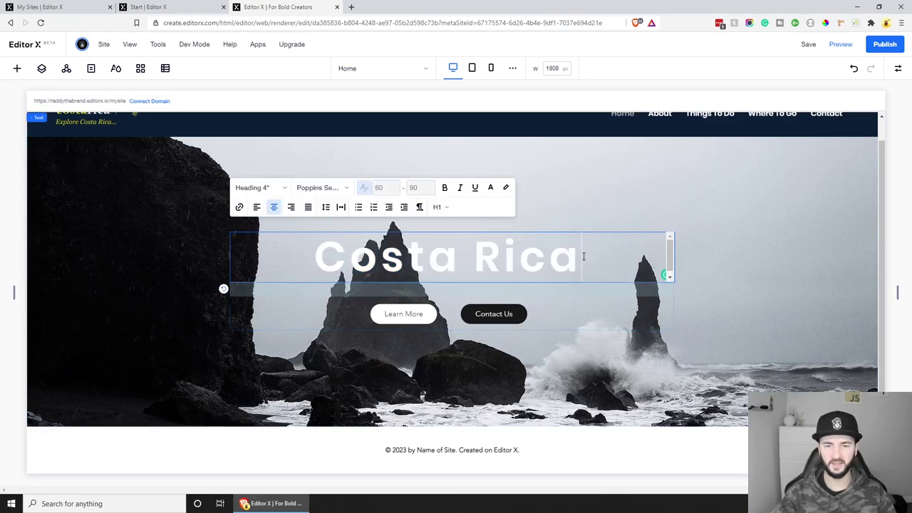
key("Return")
type("Rad")
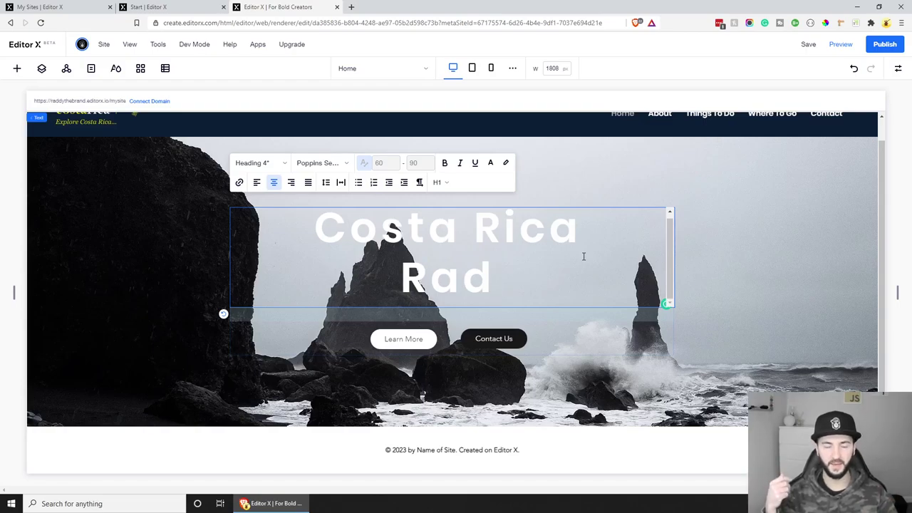
left_click_drag(495, 279, 388, 285)
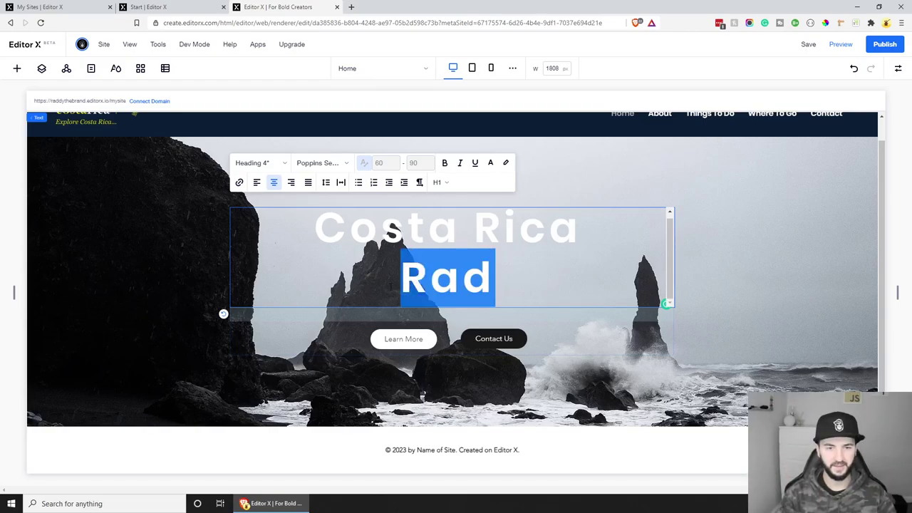
key("BackSpace")
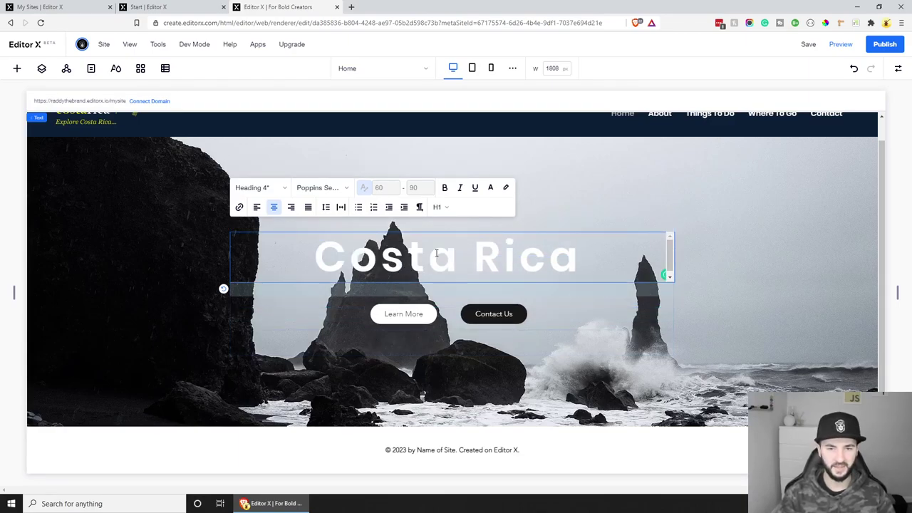
left_click(716, 297)
Unstack the welcome section's stack so the "Costa Rica" heading and the button container are separate elements.
left_click(470, 264)
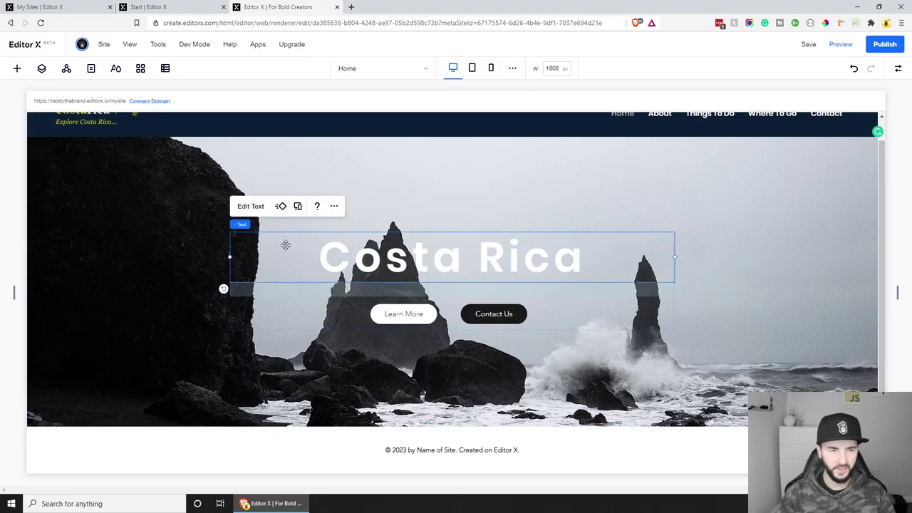
left_click(262, 225)
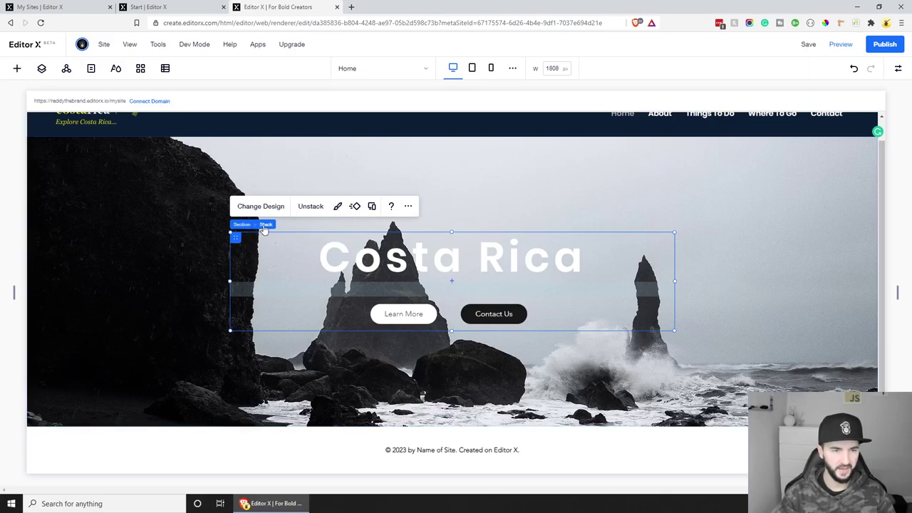
right_click(401, 290)
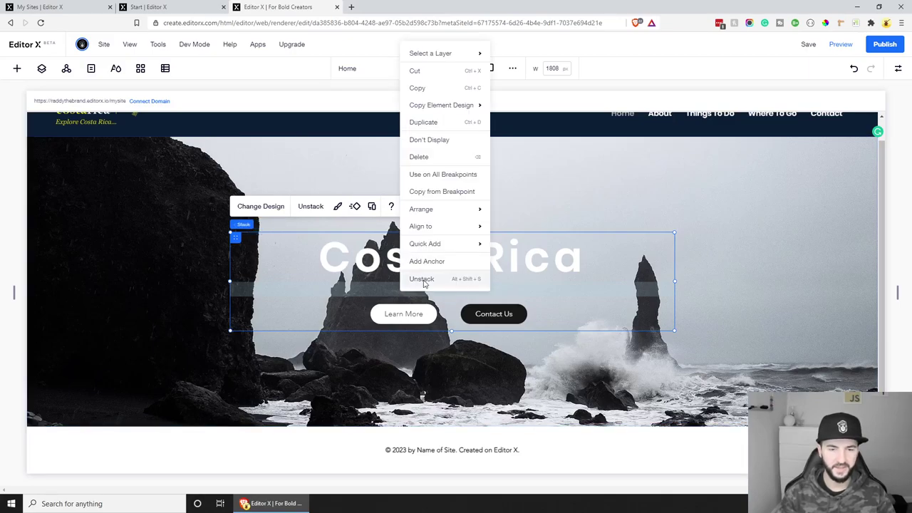
left_click(421, 279)
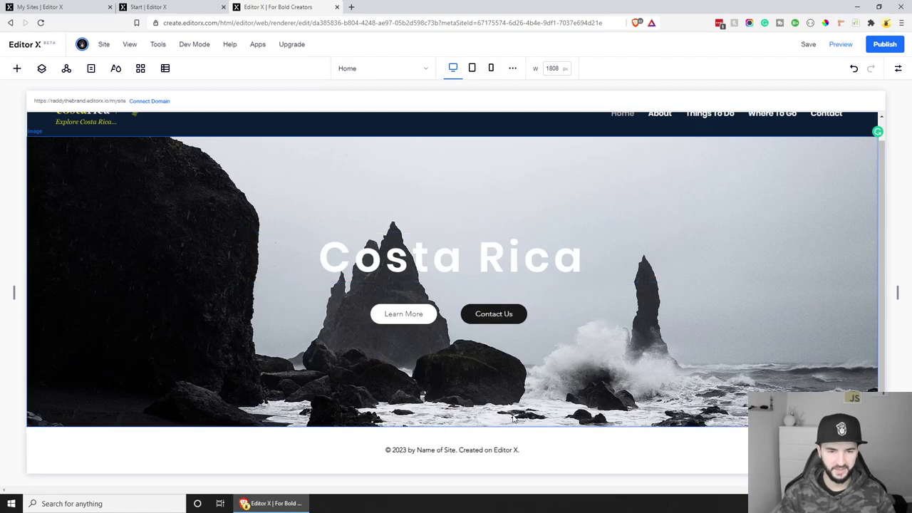
left_click(502, 260)
mouse_move(502, 260)
left_mouse_down()
mouse_move(513, 197)
mouse_move(460, 254)
mouse_move(502, 269)
left_mouse_up()
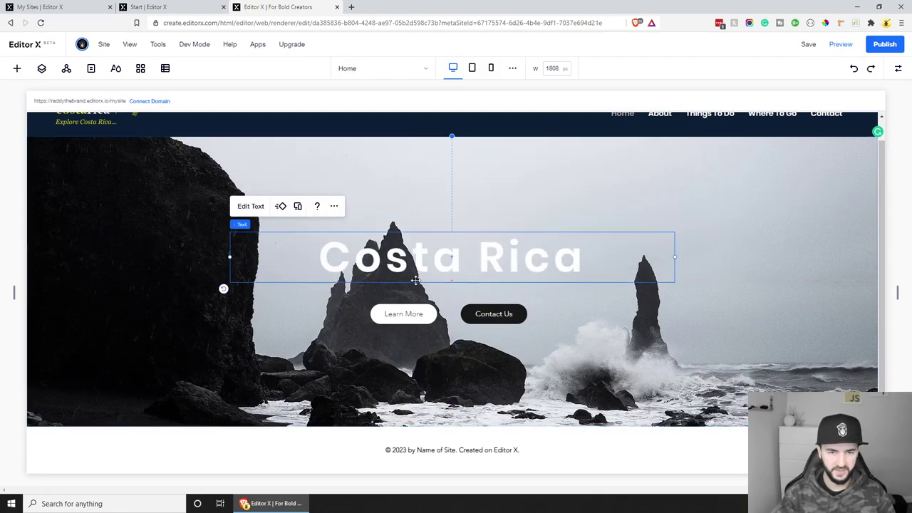
Set the "Learn More" button's corner radius to 0 px and check its hover design.
left_click(432, 318)
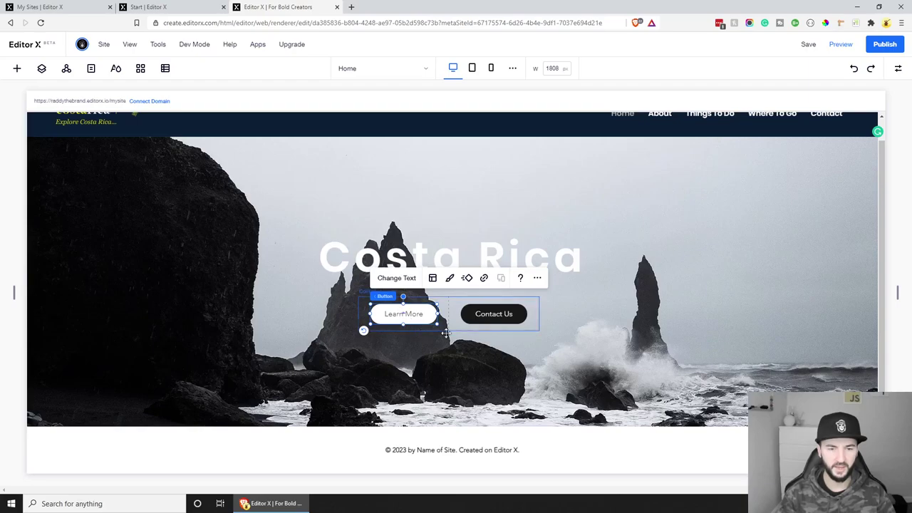
left_click(449, 278)
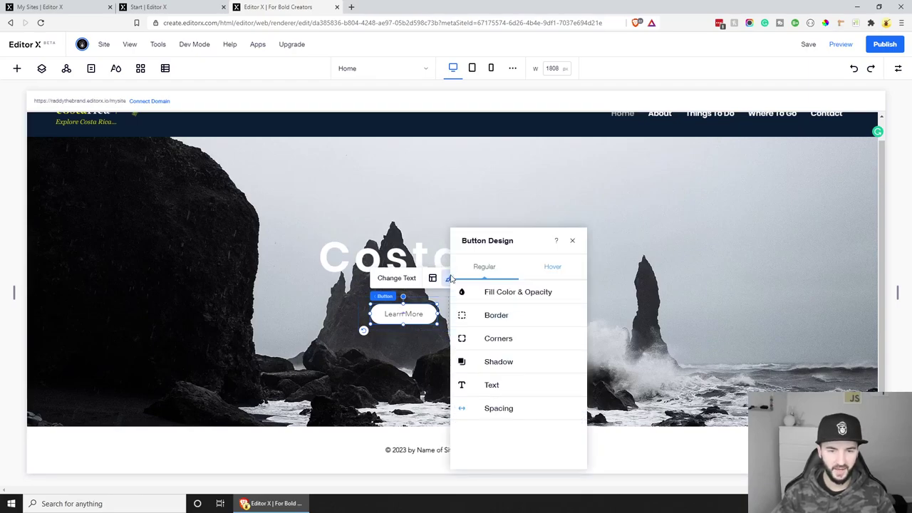
left_click(472, 342)
left_click(492, 330)
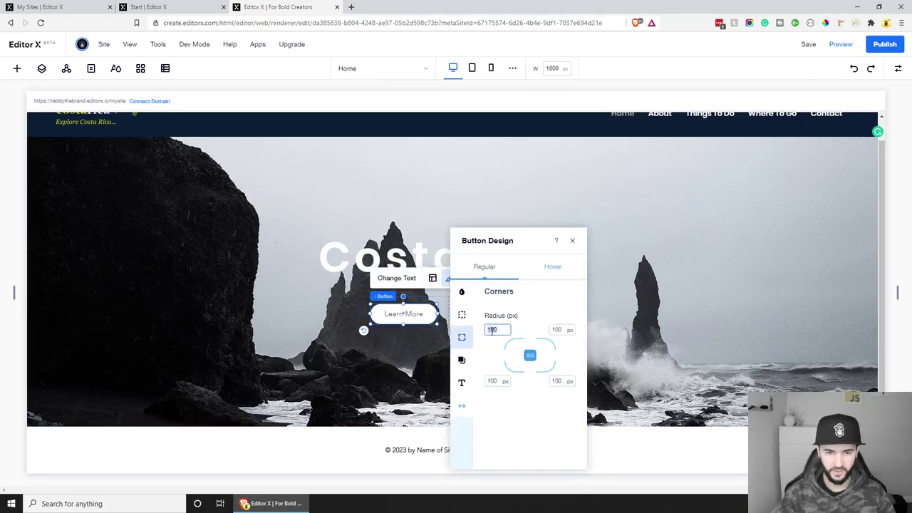
type("0")
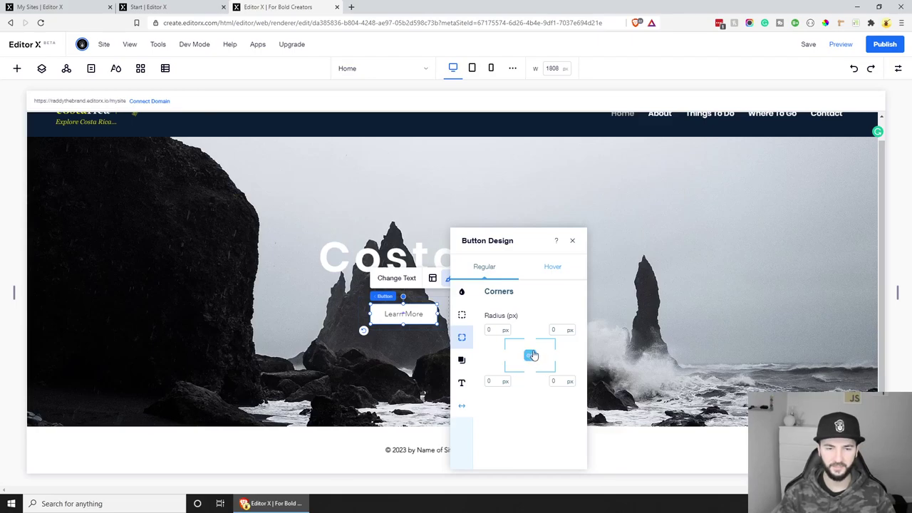
left_click(554, 267)
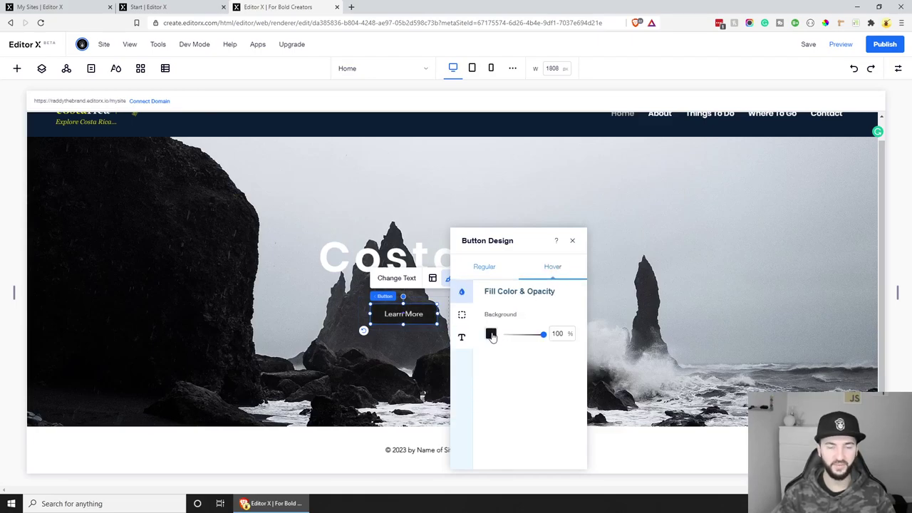
key("Escape")
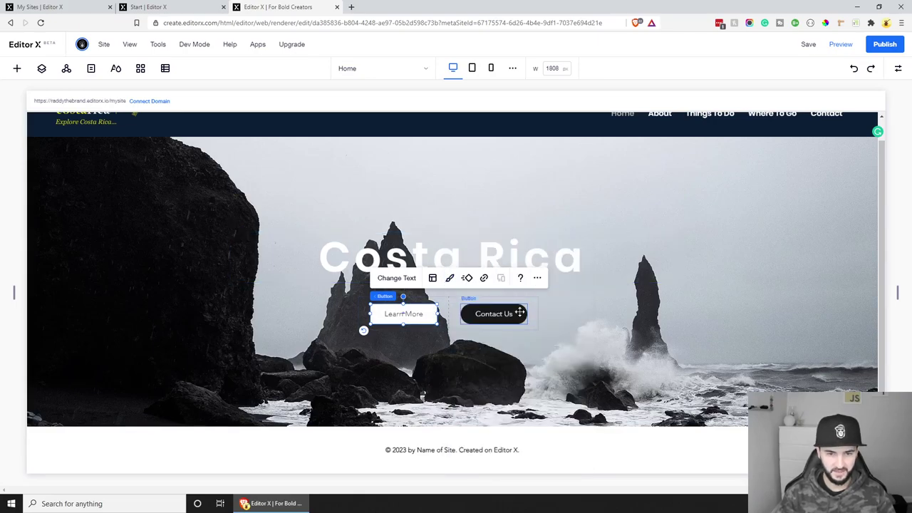
Give the "Contact Us" button square corners to match the "Learn More" button.
left_click(522, 312)
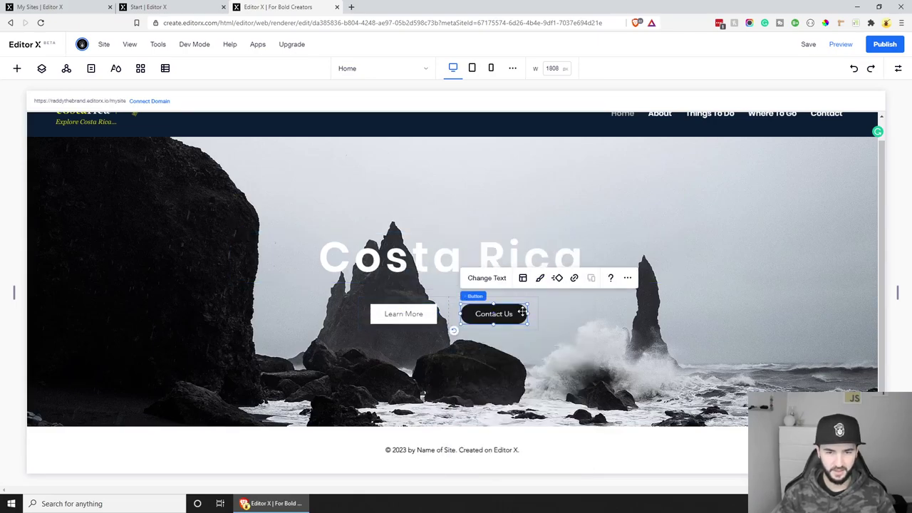
left_click(540, 278)
left_click(567, 339)
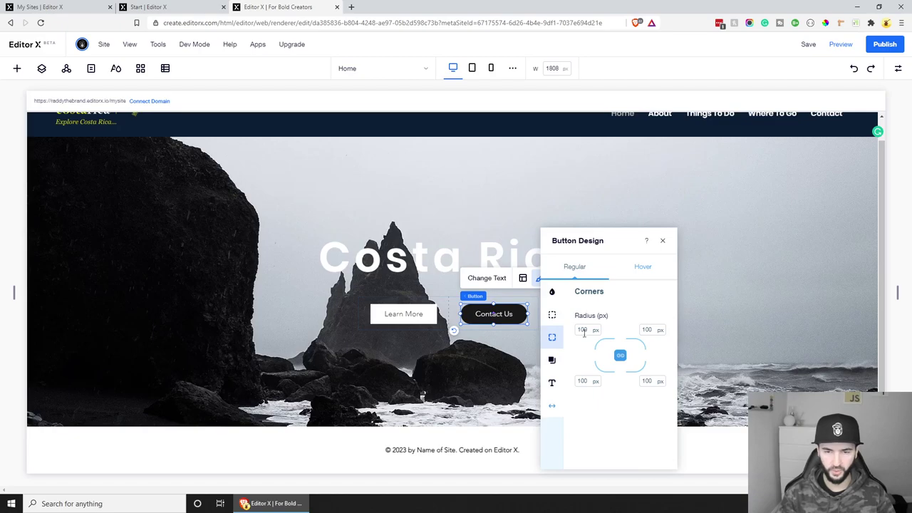
left_click(586, 329)
key("Escape")
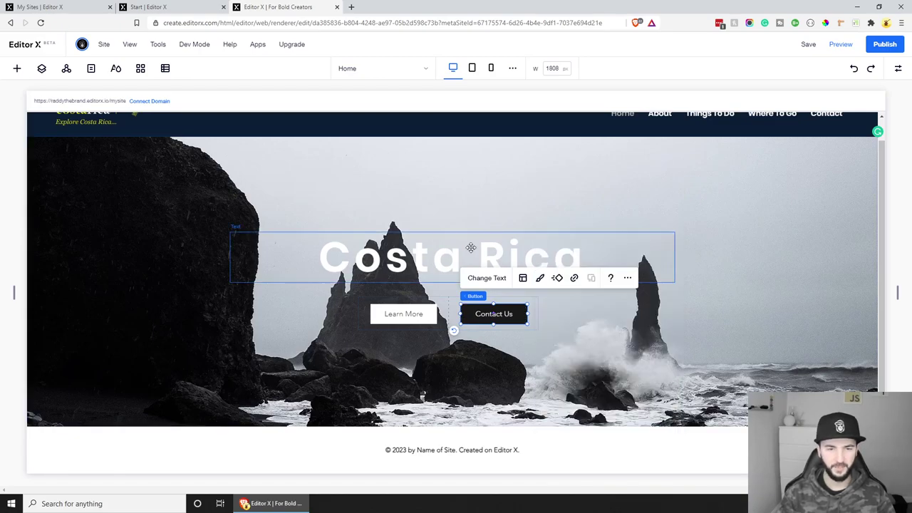
Duplicate the "Costa Rica" heading and place the copy above the original.
left_click(471, 247)
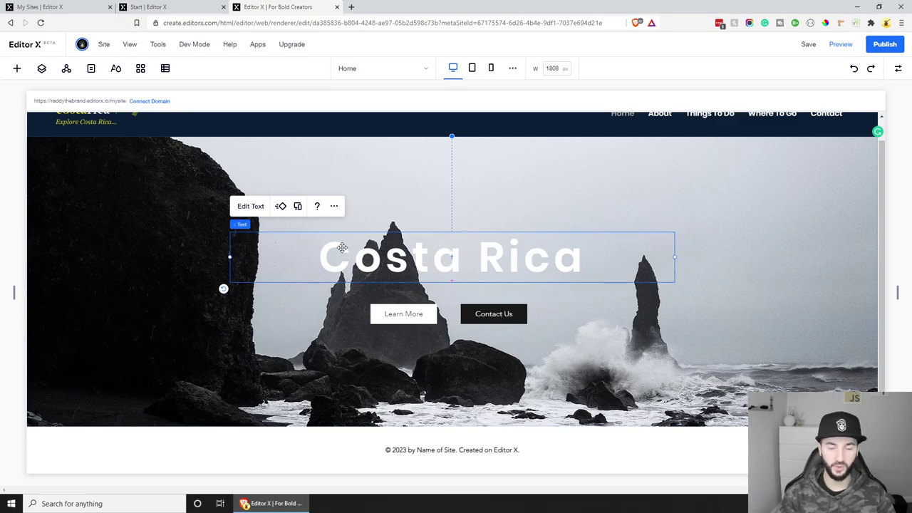
key("ctrl+d")
left_click_drag(342, 247, 388, 206)
right_click(388, 206)
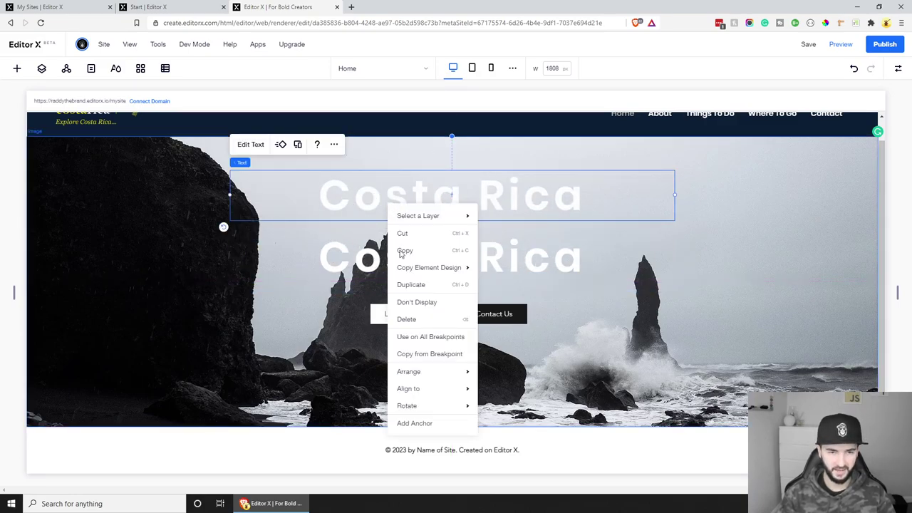
left_click(534, 184)
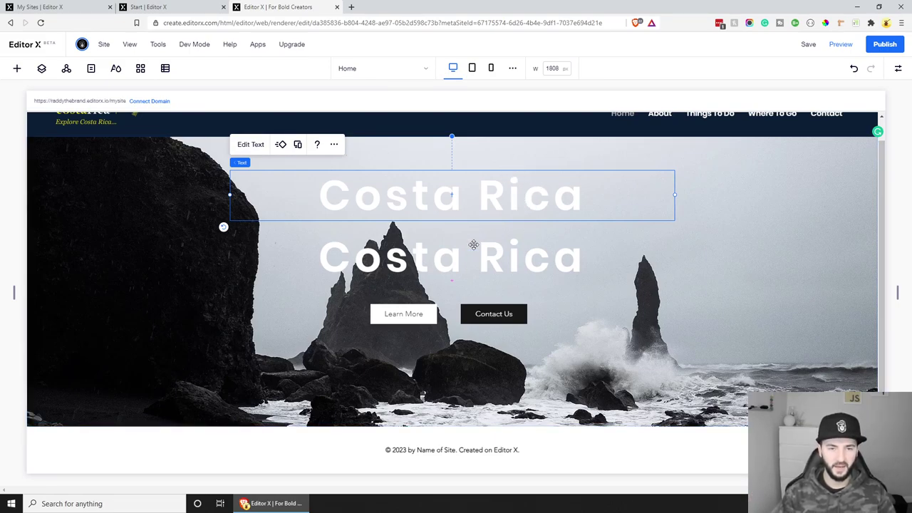
Replace the upper heading copy's text with "EXPLORE" and set its font to Futura.
double_click(524, 198)
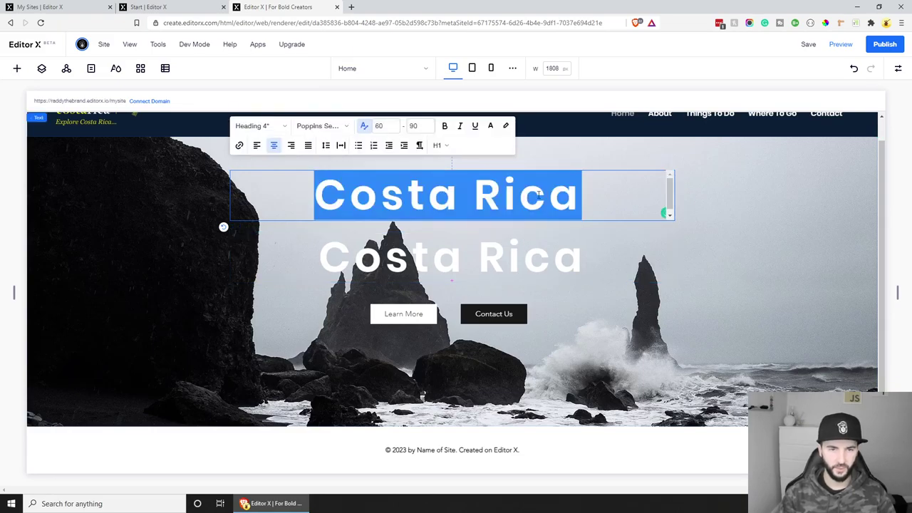
type("EXPLORE")
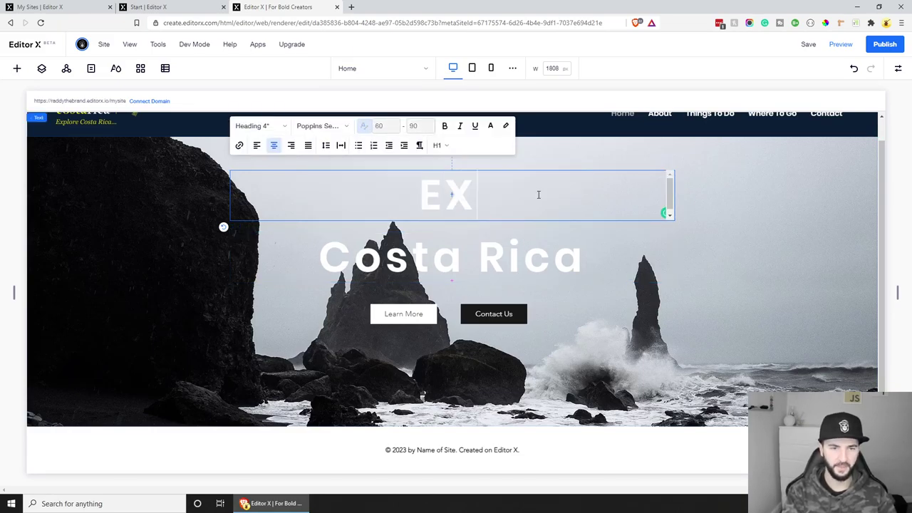
key("shift+Left")
key("shift+Left")
key("shift+Left")
key("shift+Left")
key("shift+Left")
key("shift+Left")
key("shift+Left")
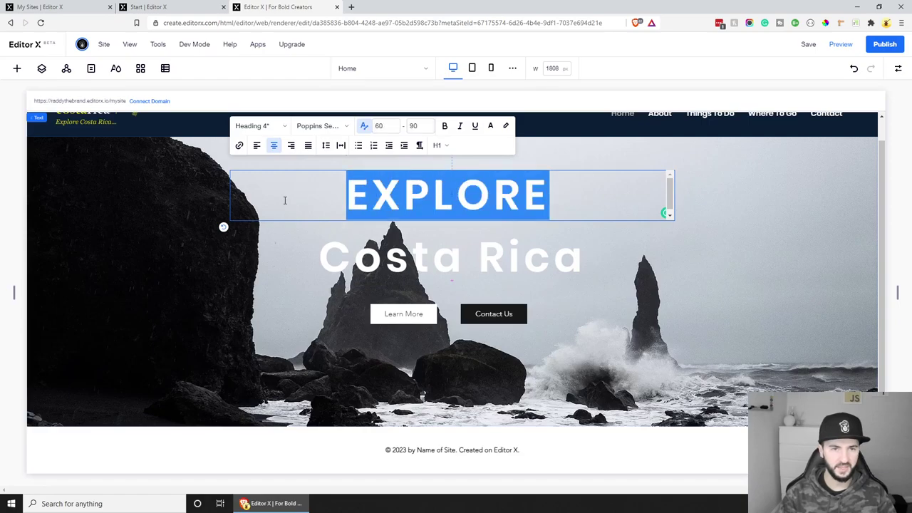
left_click(320, 127)
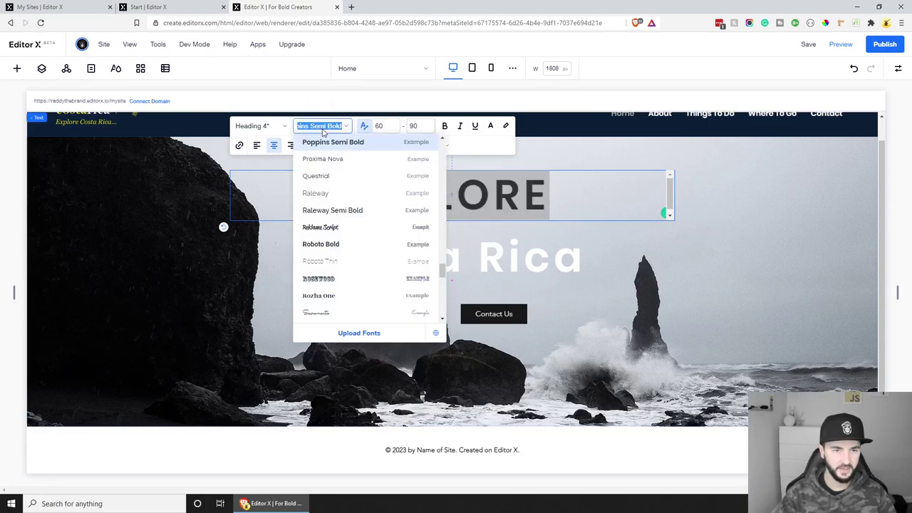
type("Futura")
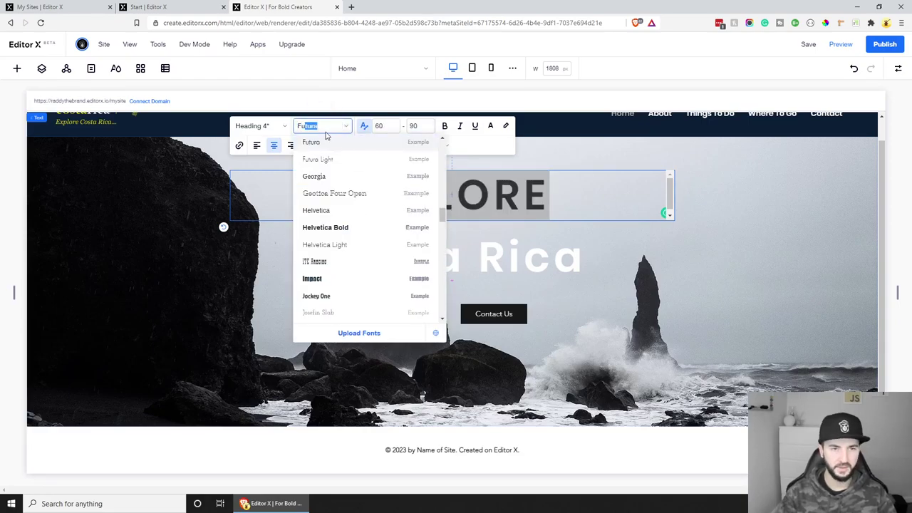
left_click(325, 144)
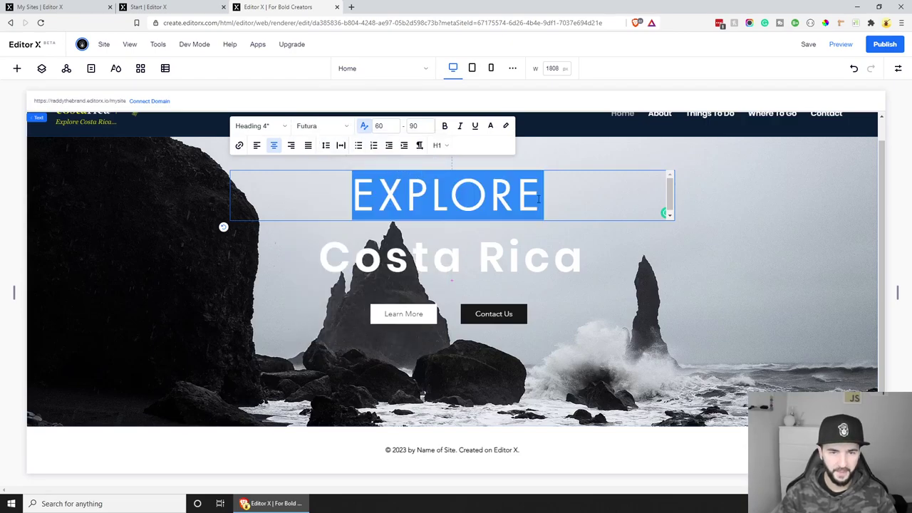
Set the "EXPLORE" text's responsive size range to 10–50 and its character spacing to 0.65.
left_click(365, 127)
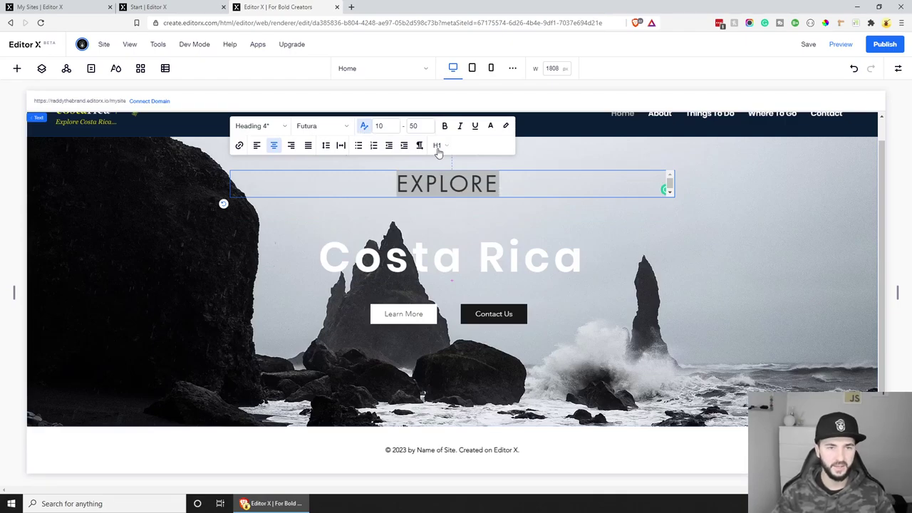
left_click(341, 147)
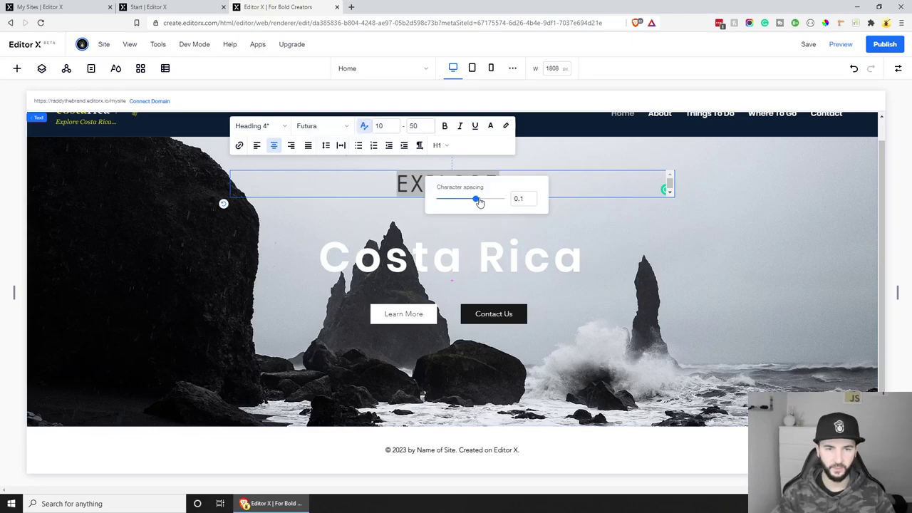
left_click_drag(477, 198, 495, 202)
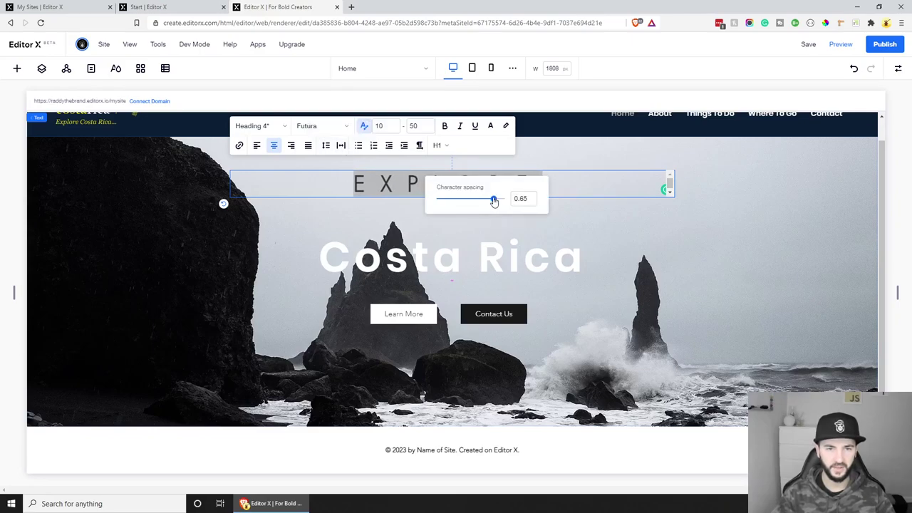
left_click(703, 192)
Move "EXPLORE" directly above "Costa Rica" and stack both texts together with the button container.
left_click_drag(443, 183, 446, 224)
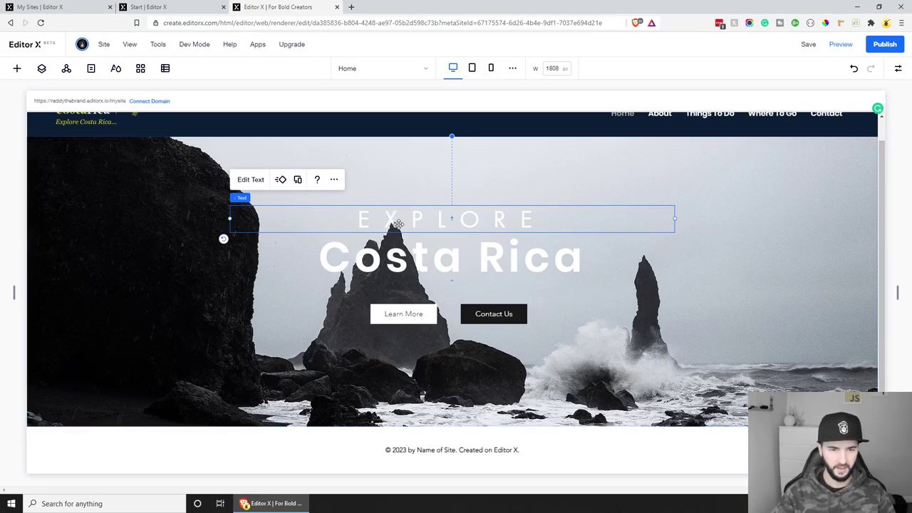
left_click(410, 263, "shift")
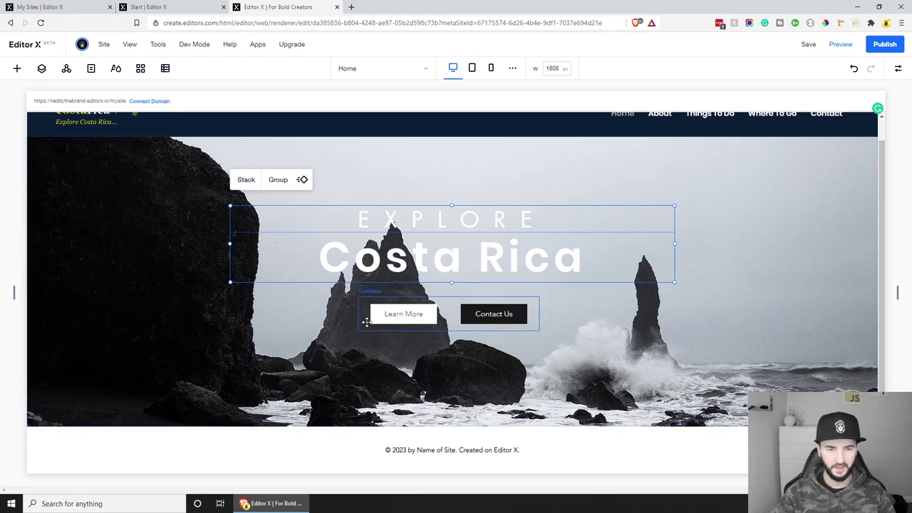
left_click(427, 317, "shift")
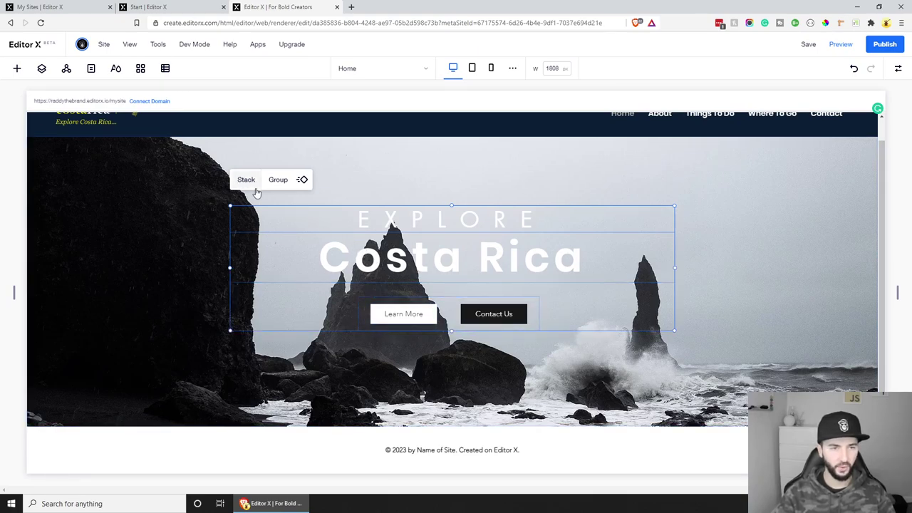
left_click(245, 180)
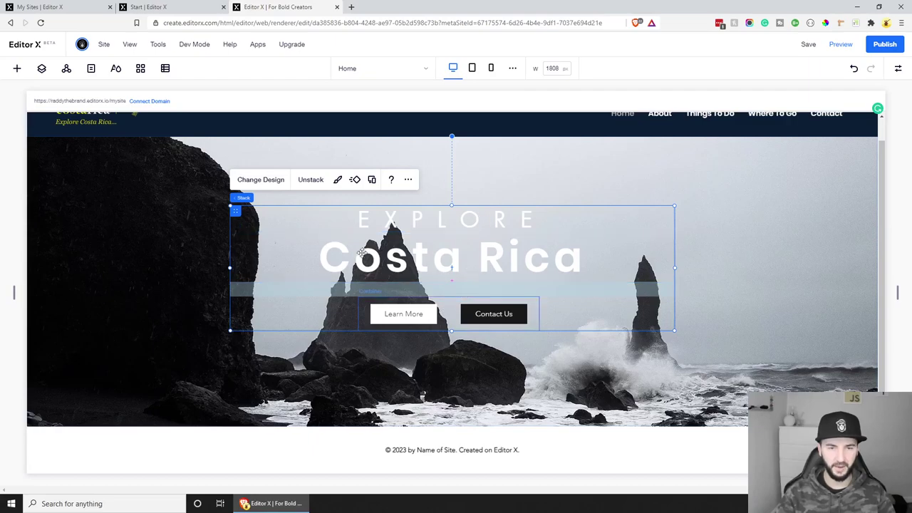
Move the headings-and-buttons stack slightly down to the section's middle and remove its top docking, leaving it docked to the centre.
left_click_drag(236, 212, 235, 232)
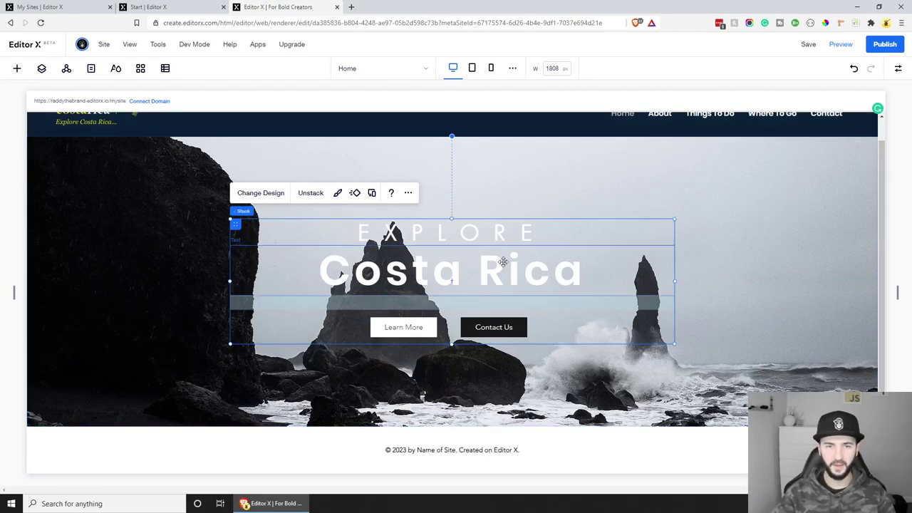
left_click(898, 69)
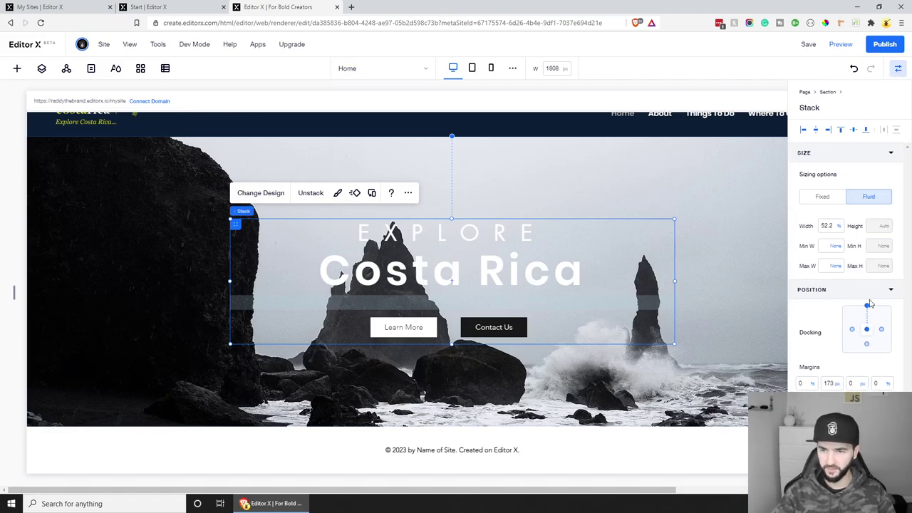
left_click(867, 305)
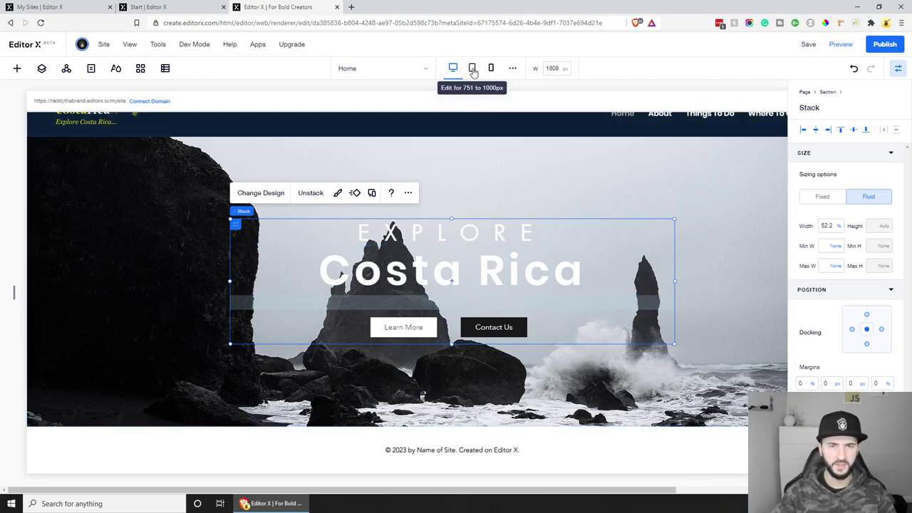
left_click(898, 69)
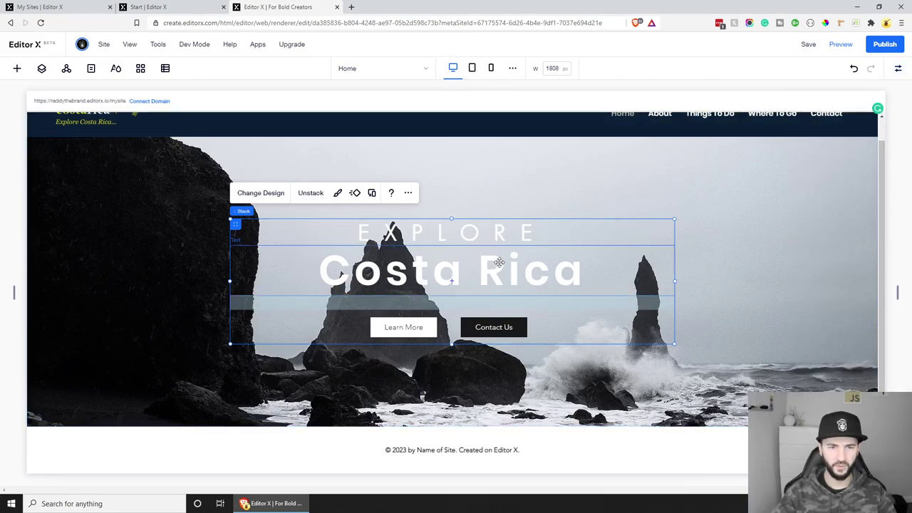
Check the stacked headings and buttons at the tablet and mobile breakpoints, and return to the desktop layout.
left_click(471, 68)
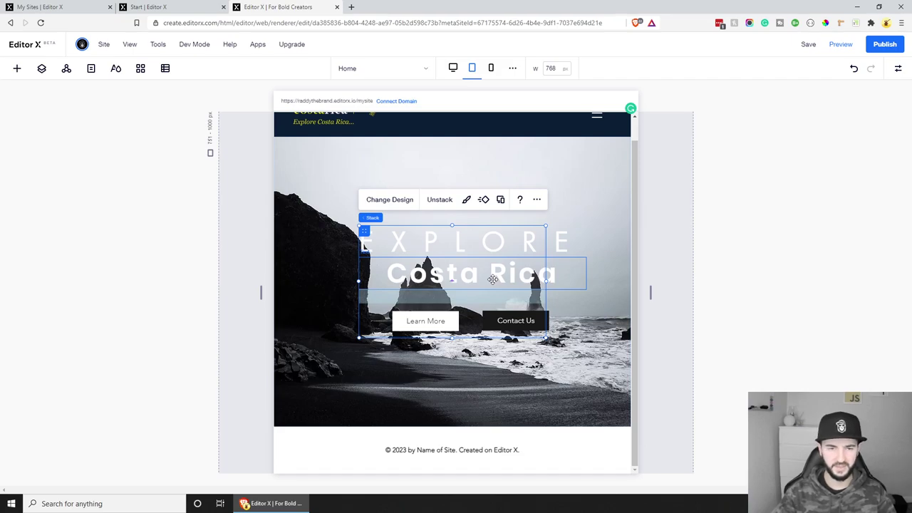
left_click(491, 69)
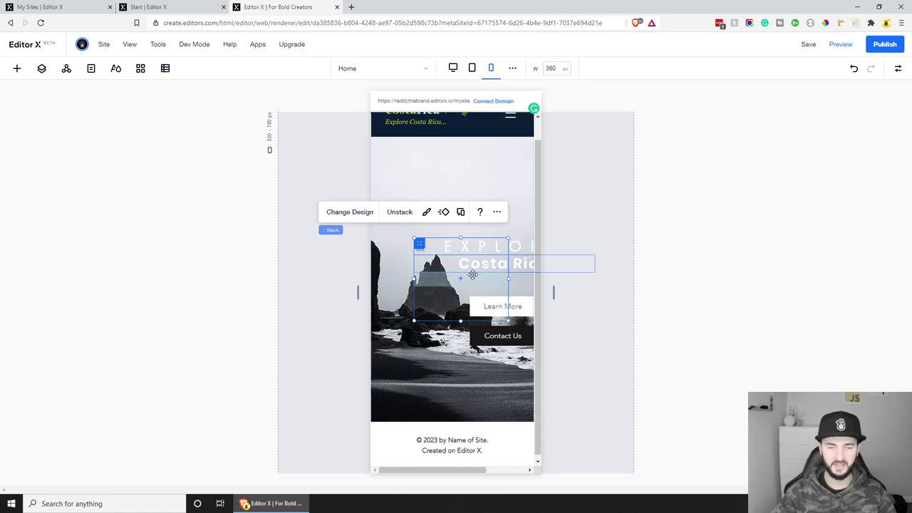
left_click(454, 68)
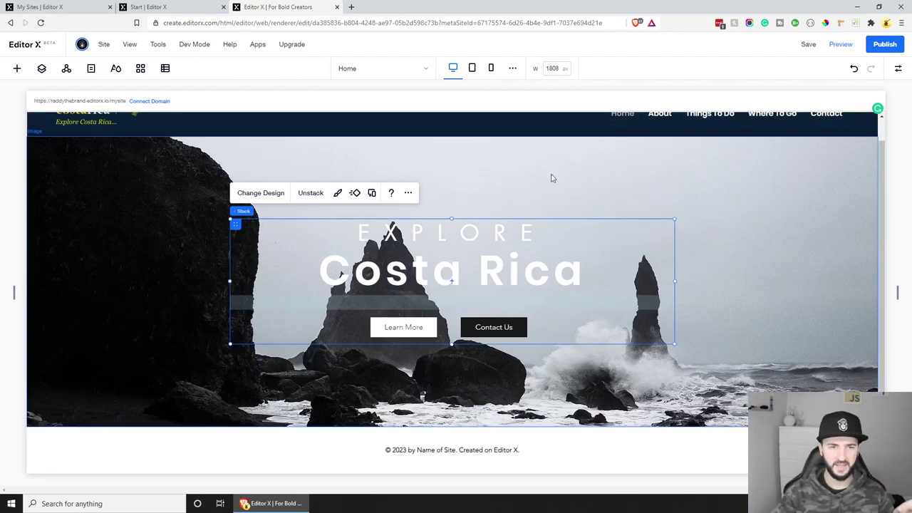
Start changing the welcome section's background image and browse the Media from Wix photos.
left_click(436, 174)
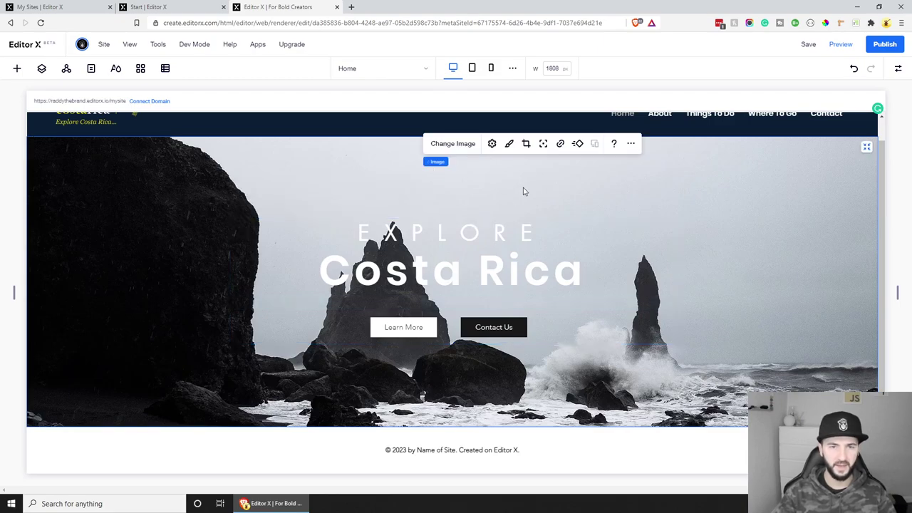
left_click(456, 149)
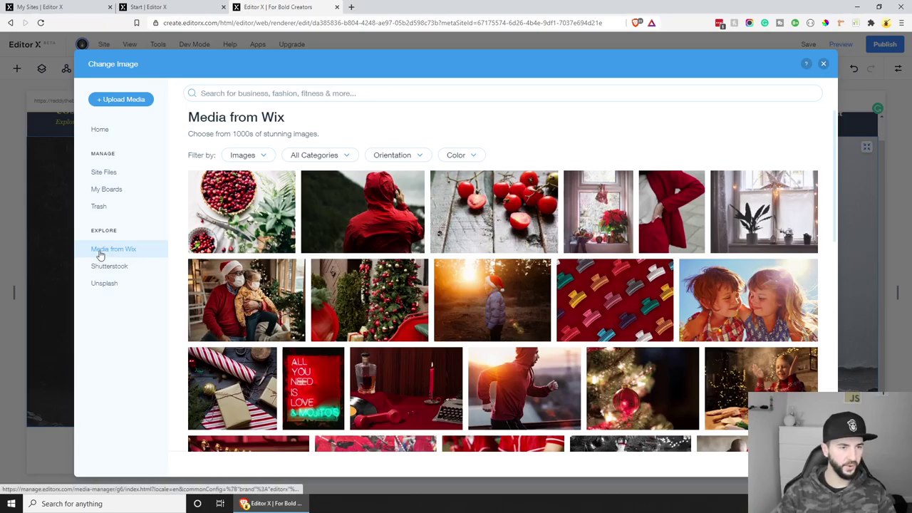
scroll(442, 265, "down", 8)
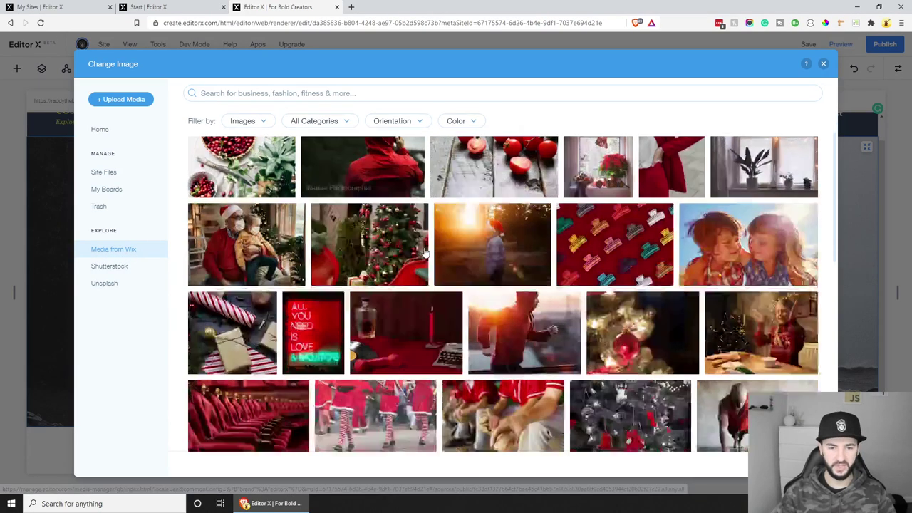
scroll(441, 265, "down", 10)
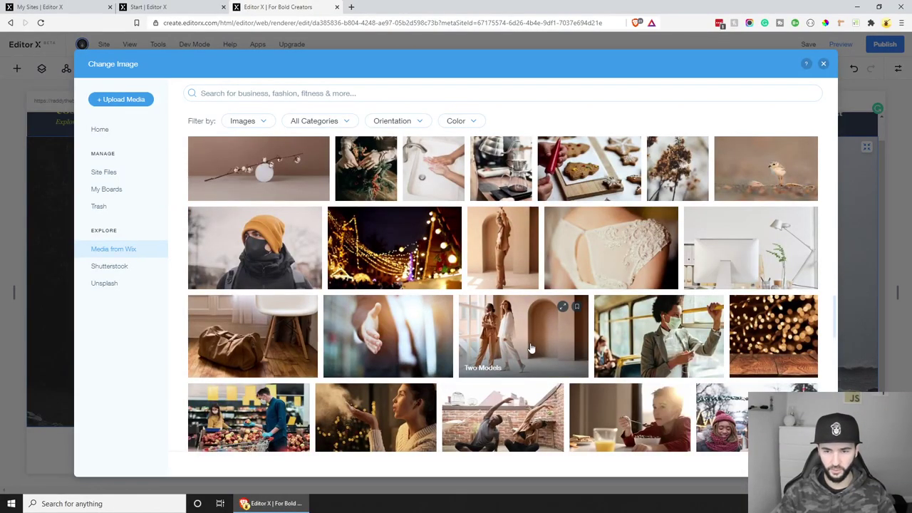
scroll(530, 338, "down", 3)
scroll(531, 337, "down", 5)
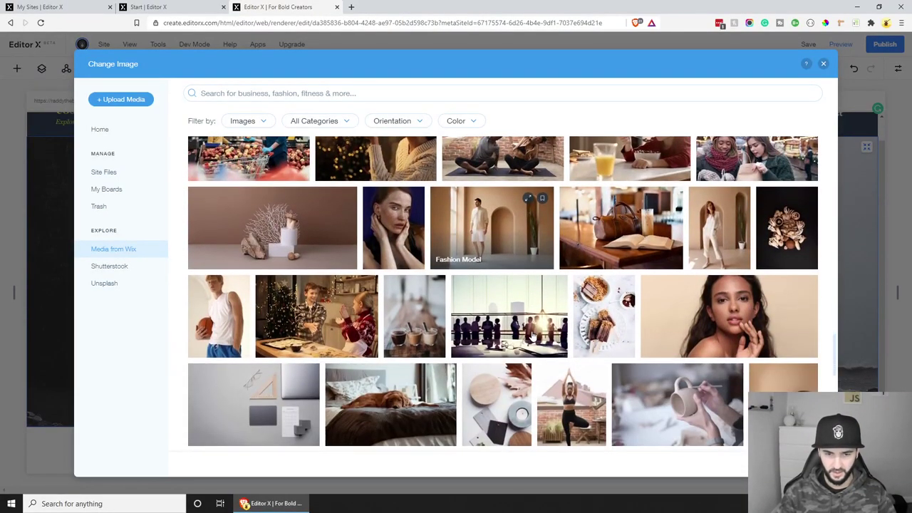
scroll(520, 346, "up", 15)
scroll(518, 347, "up", 3)
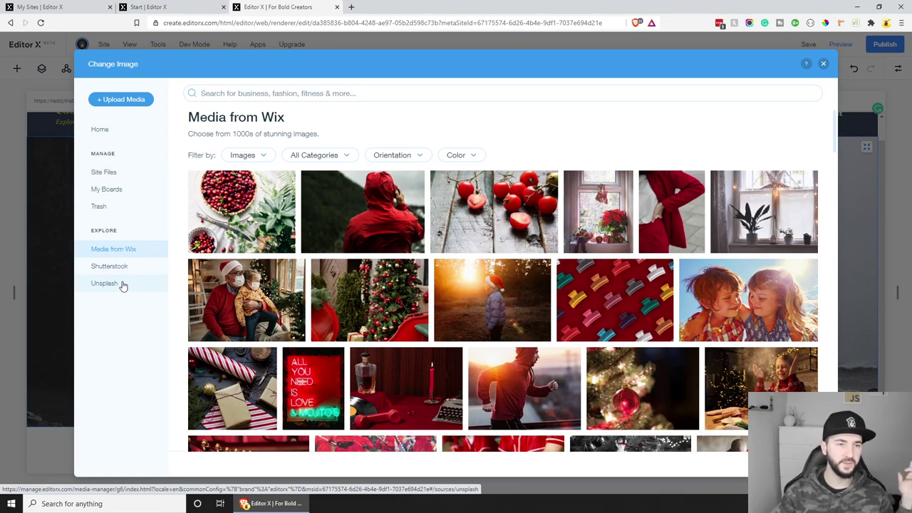
Search Unsplash for "costa rica" and replace the section's image with the portrait photo of the forested coastline at sunset.
left_click(121, 286)
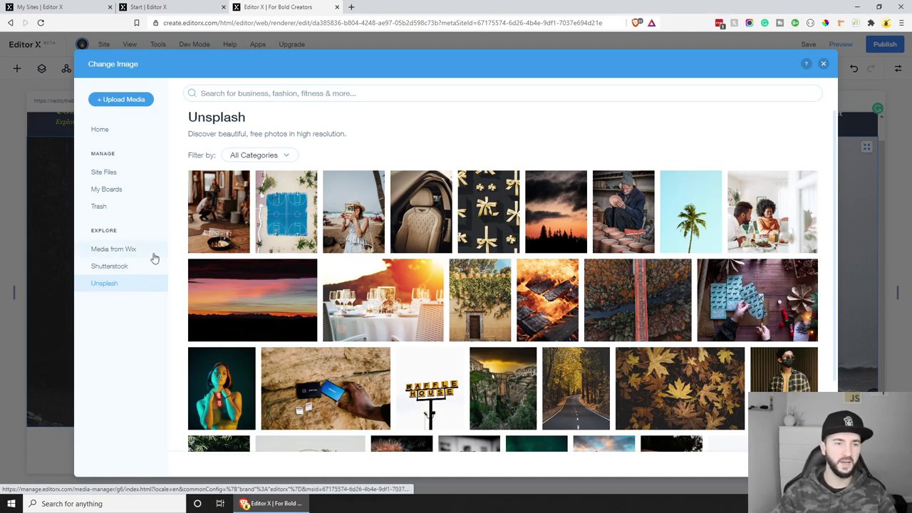
left_click(298, 99)
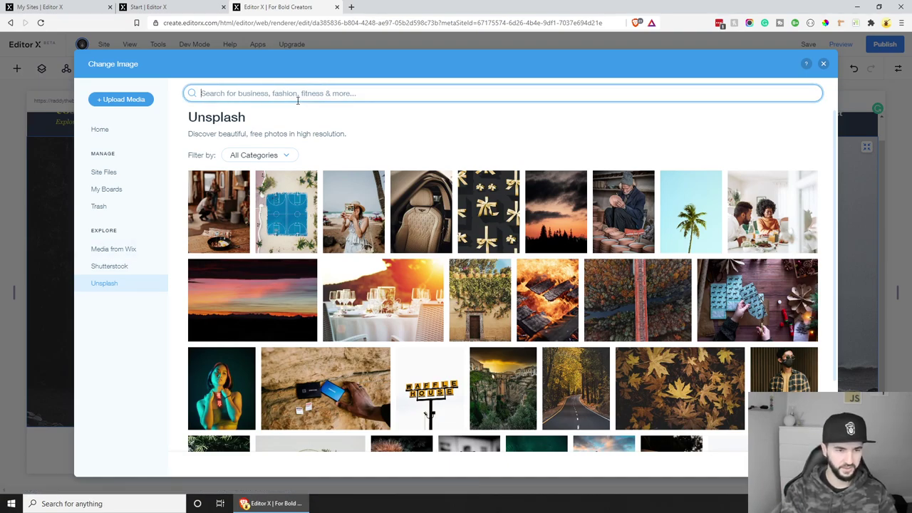
type("costa rica")
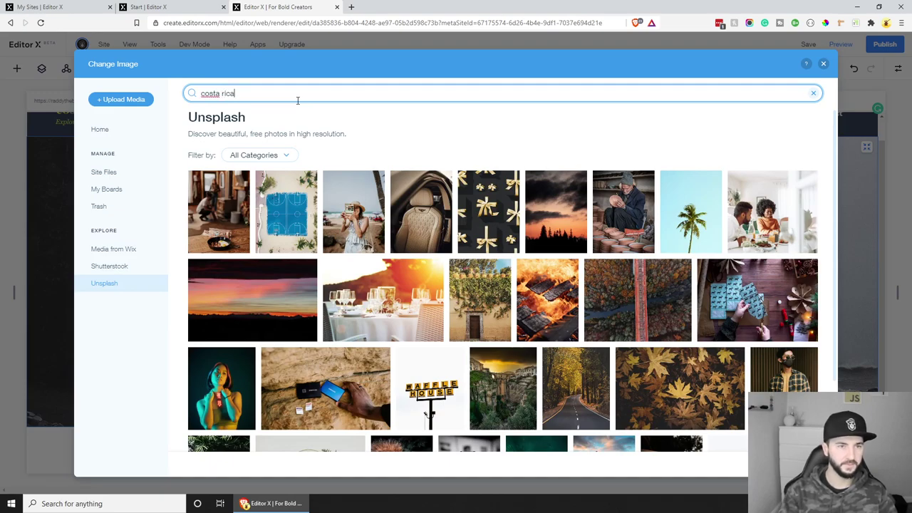
key("Return")
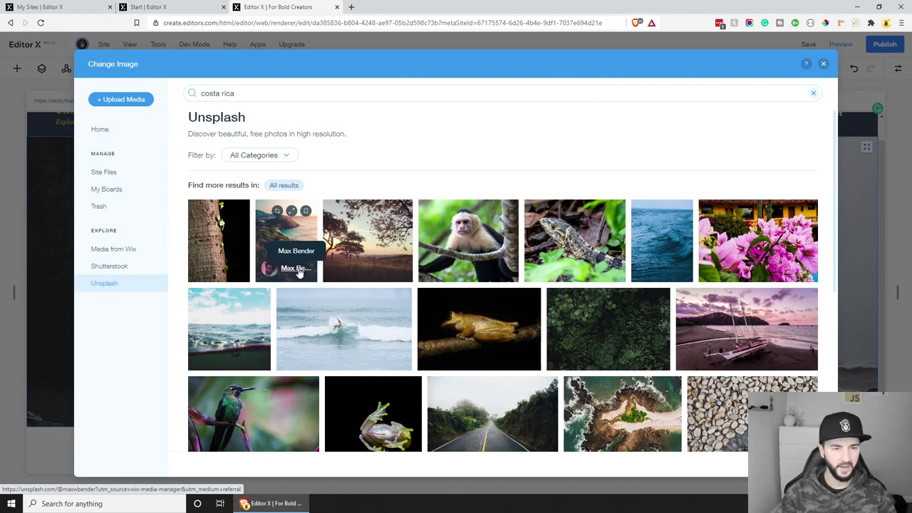
left_click(270, 237)
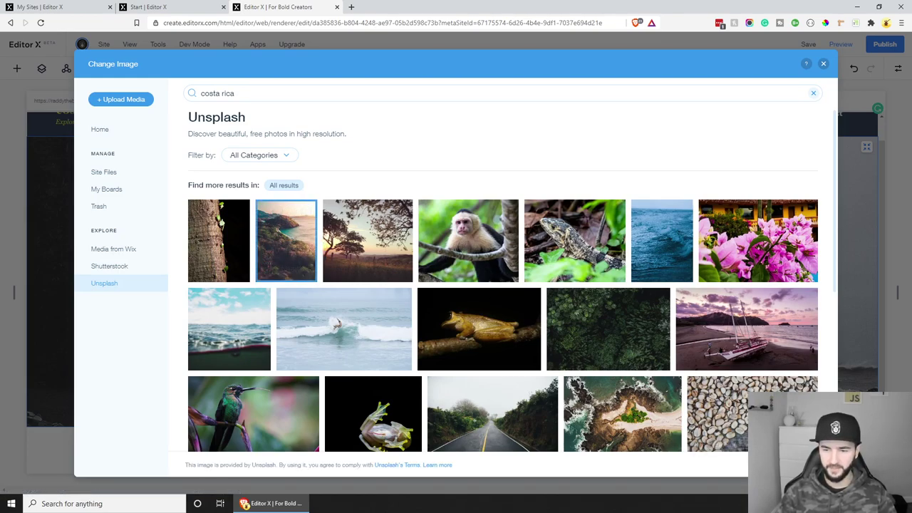
key("Return")
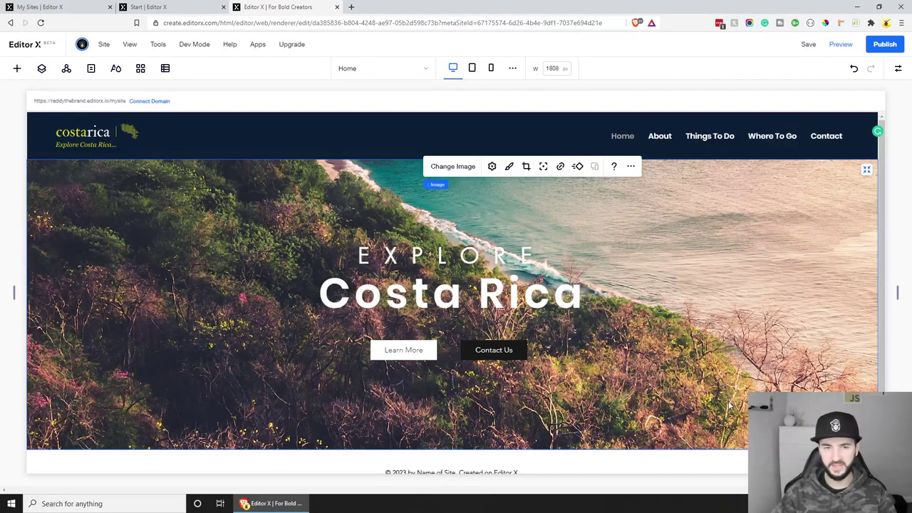
Set the background image's focal point in its upper part, near the bay and horizon.
left_click(543, 168)
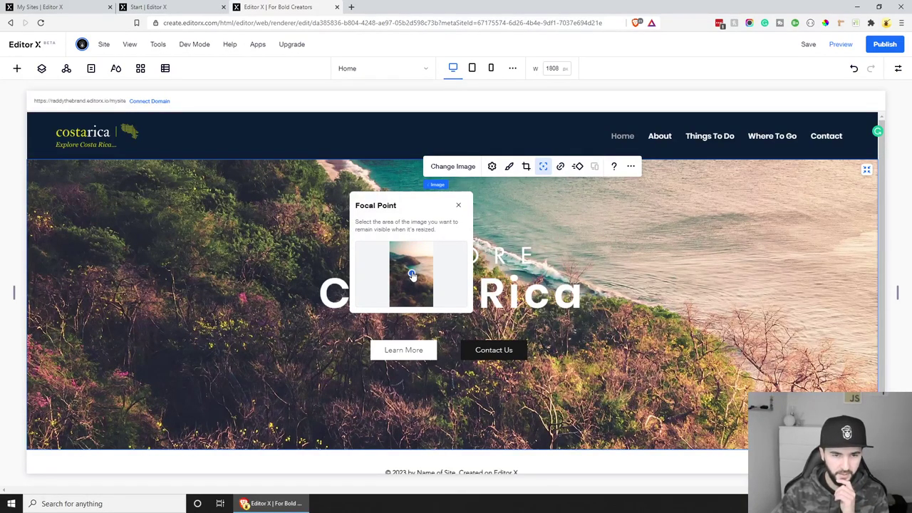
left_click_drag(412, 275, 414, 262)
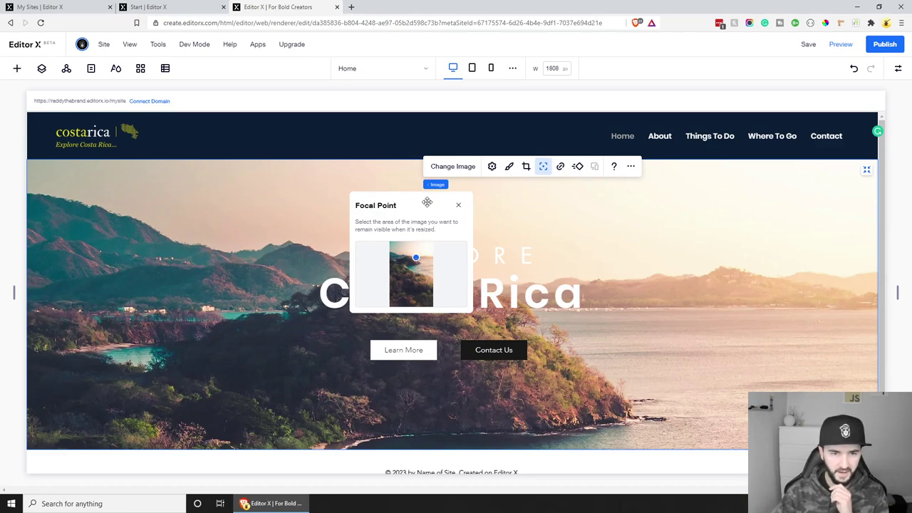
left_click_drag(427, 205, 218, 213)
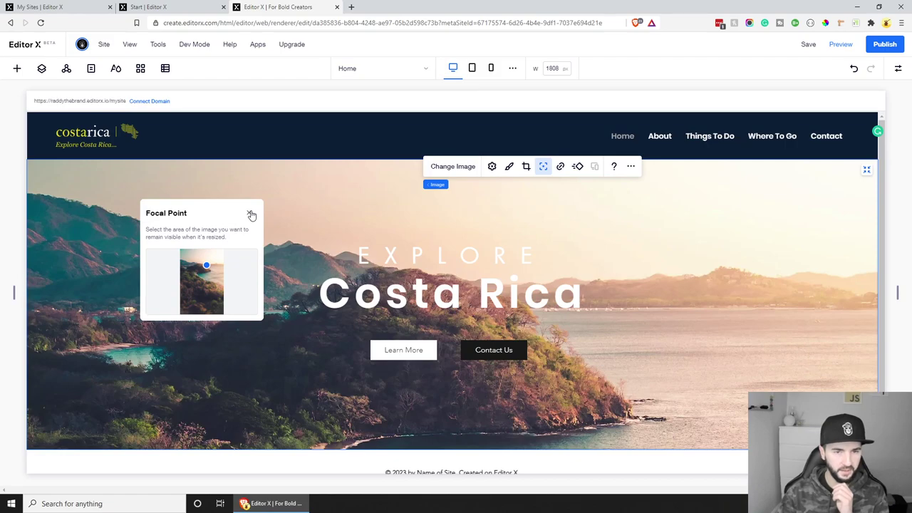
left_click(251, 214)
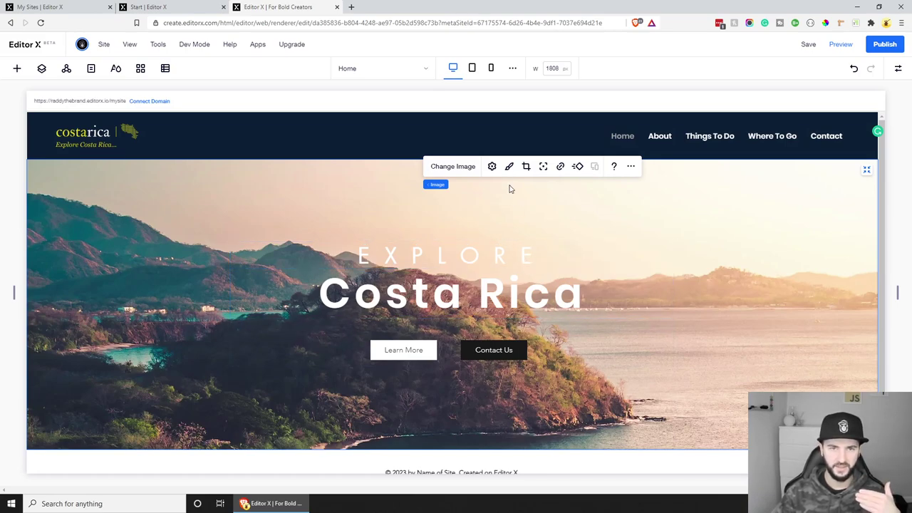
Examine how the new background image is framed at the tablet and mobile breakpoints, and go back to desktop.
left_click(474, 67)
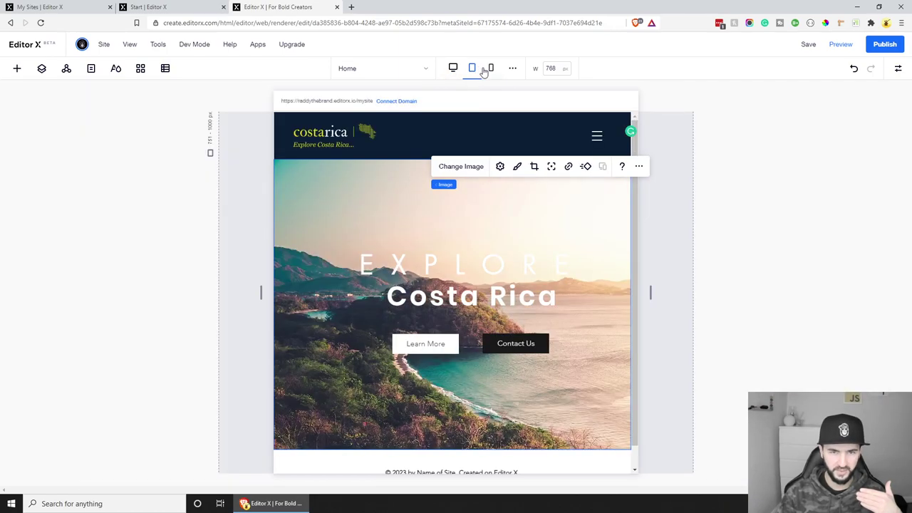
left_click(490, 67)
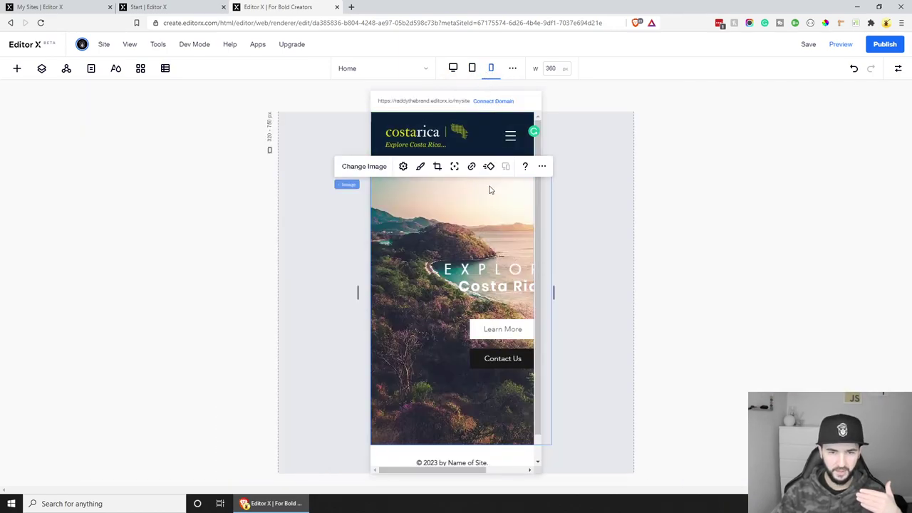
left_click(472, 69)
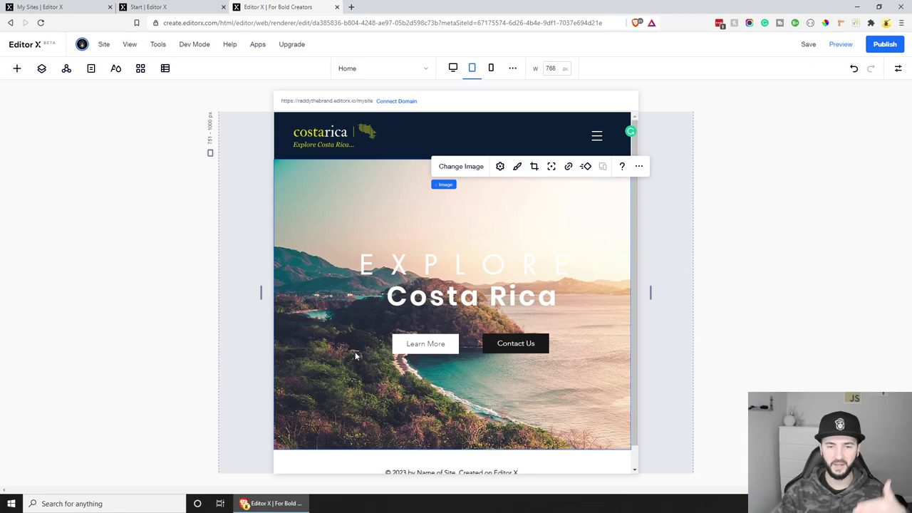
left_click(452, 67)
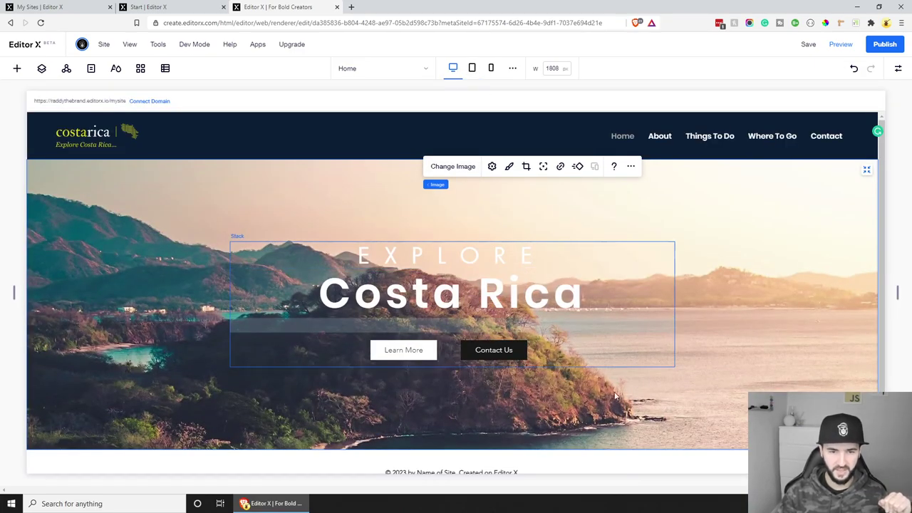
Try black as the text colour of the "EXPLORE" heading.
left_click(481, 259)
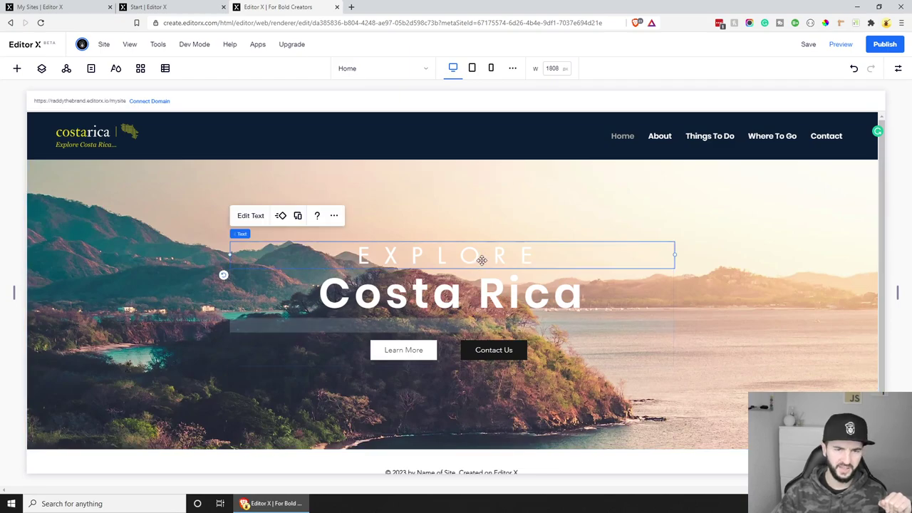
double_click(481, 259)
left_click(490, 197)
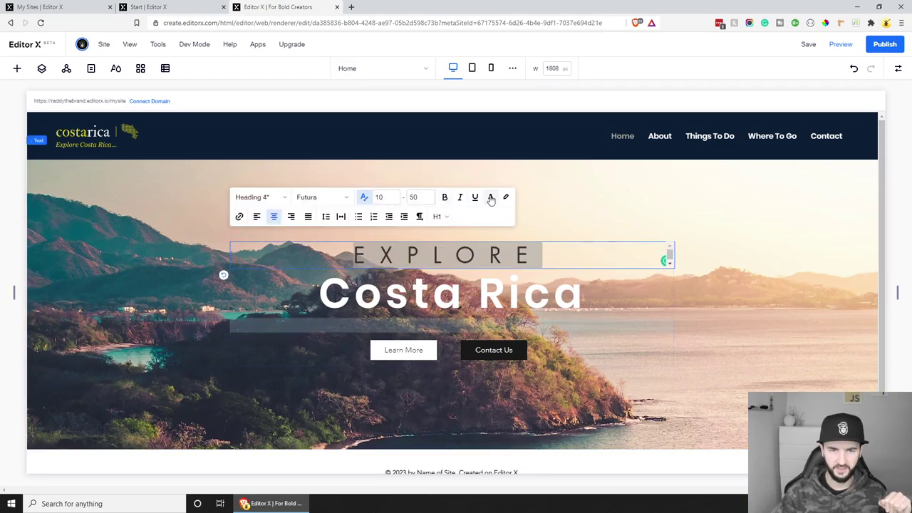
left_click(456, 301)
left_click(701, 263)
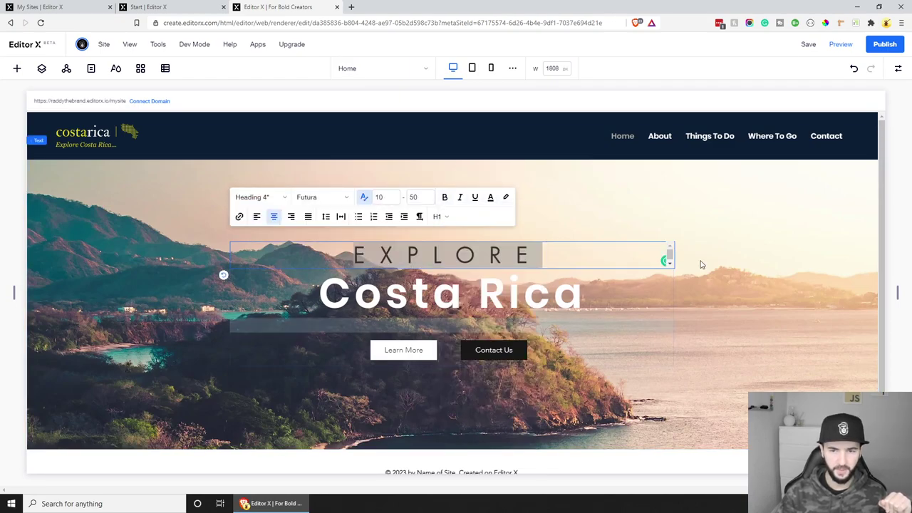
left_click(760, 213)
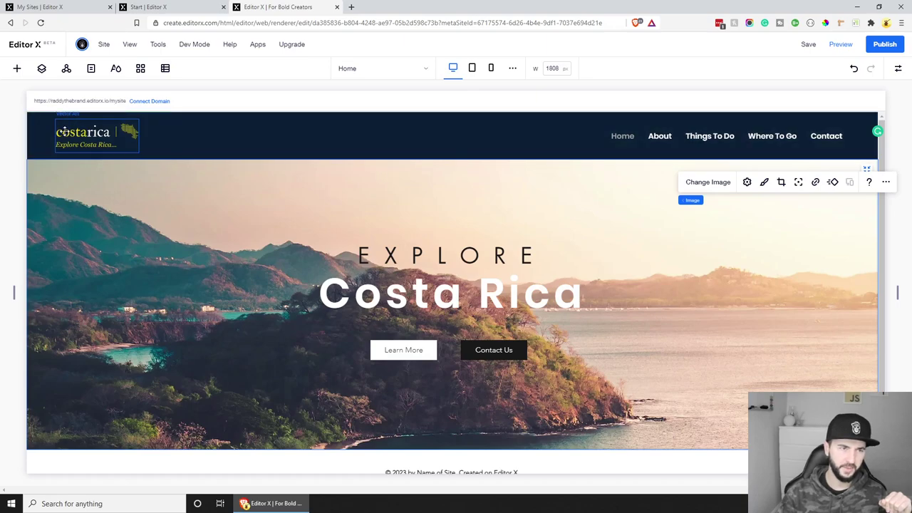
Return the "EXPLORE" heading's text colour to white (#FFFFFF).
key("ctrl+z")
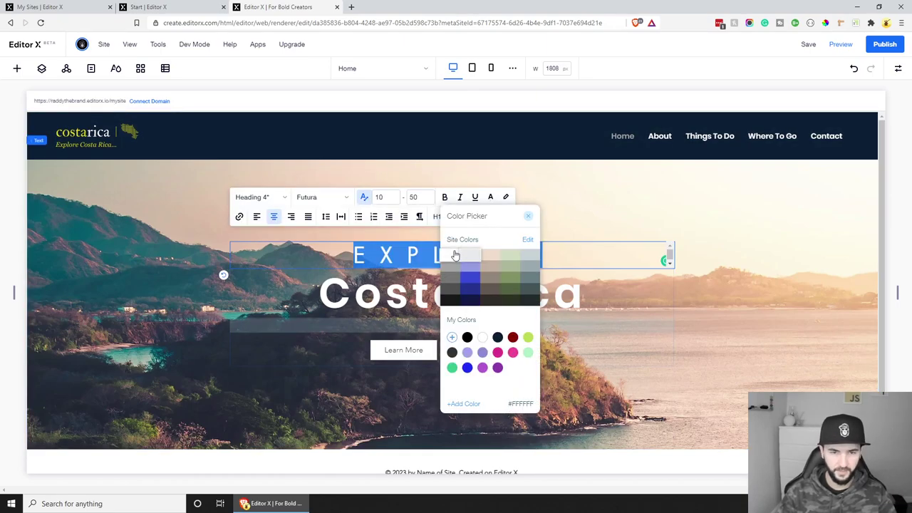
left_click(528, 216)
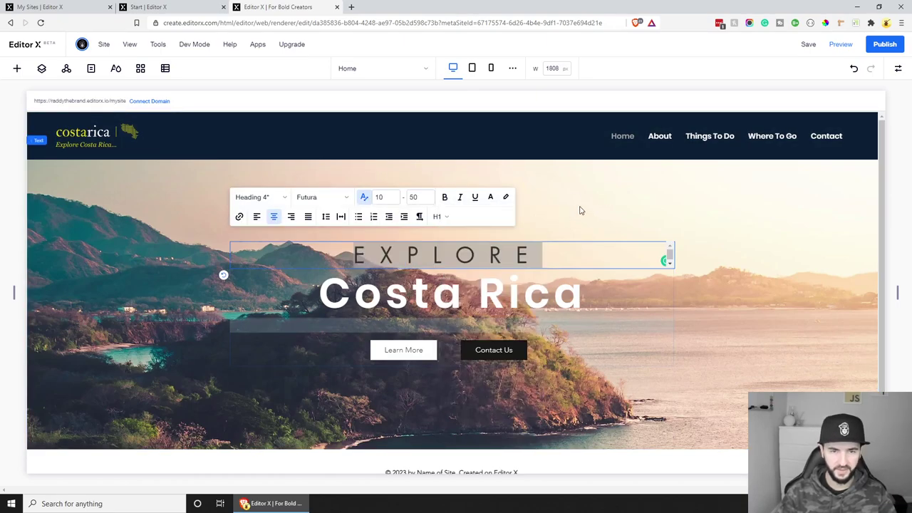
left_click(750, 263)
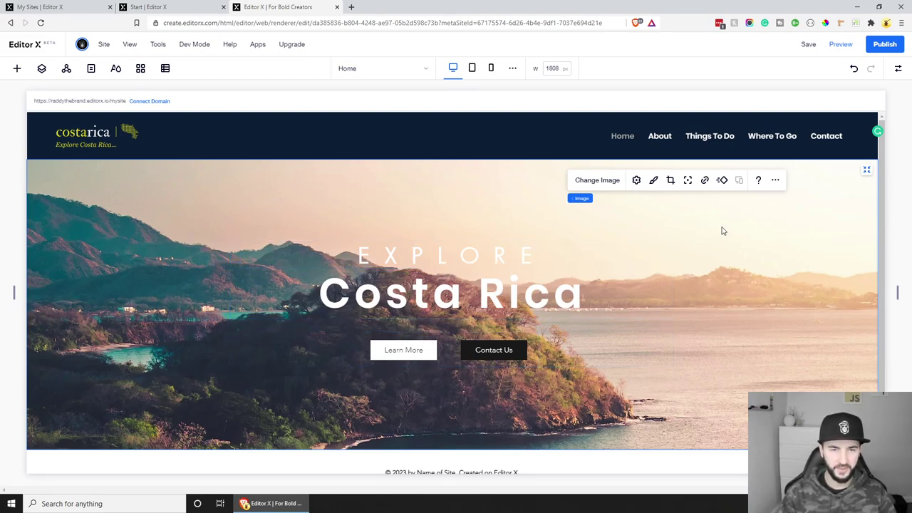
At the tablet breakpoint, set the heading stack's width to 90% and dock it to the centre.
left_click(473, 68)
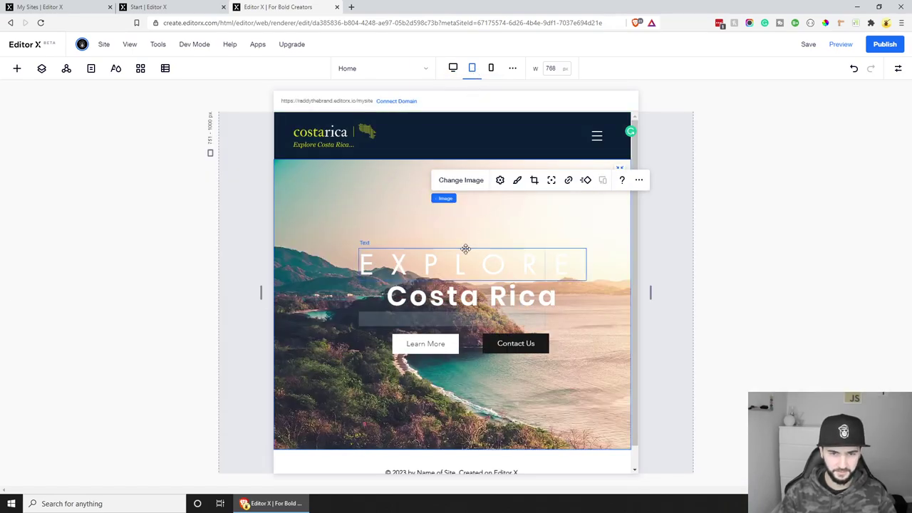
left_click(534, 324)
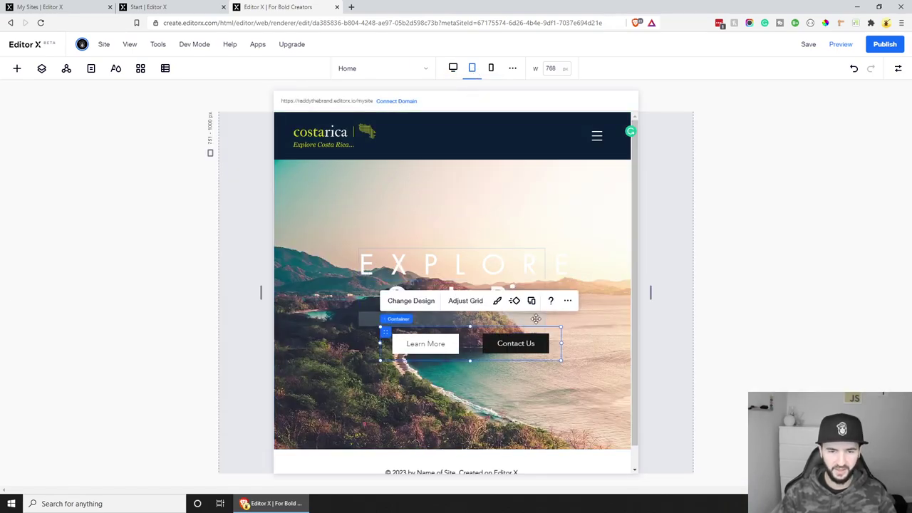
left_click(363, 352)
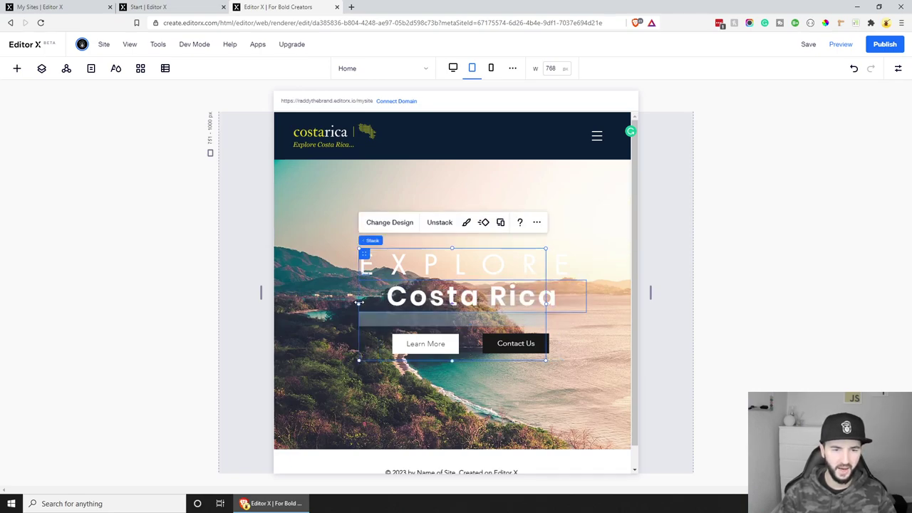
left_click_drag(359, 303, 290, 301)
left_click(897, 68)
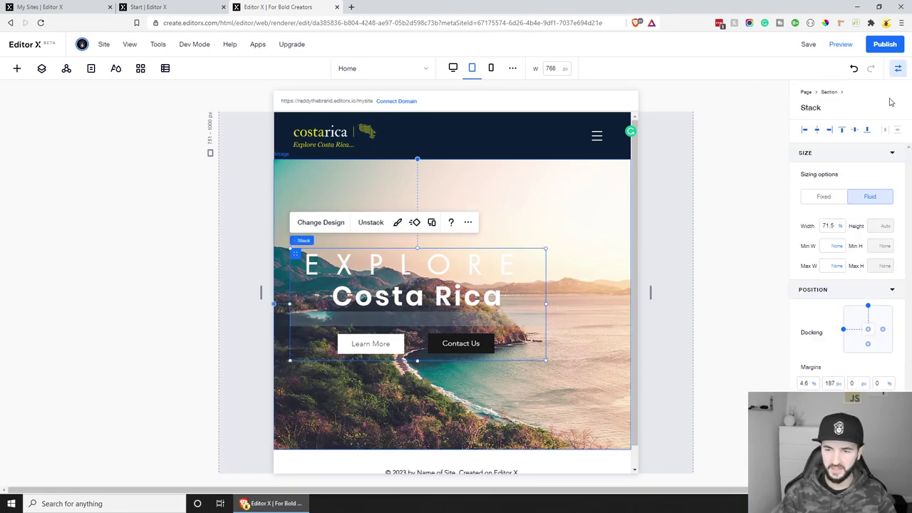
left_click(840, 228)
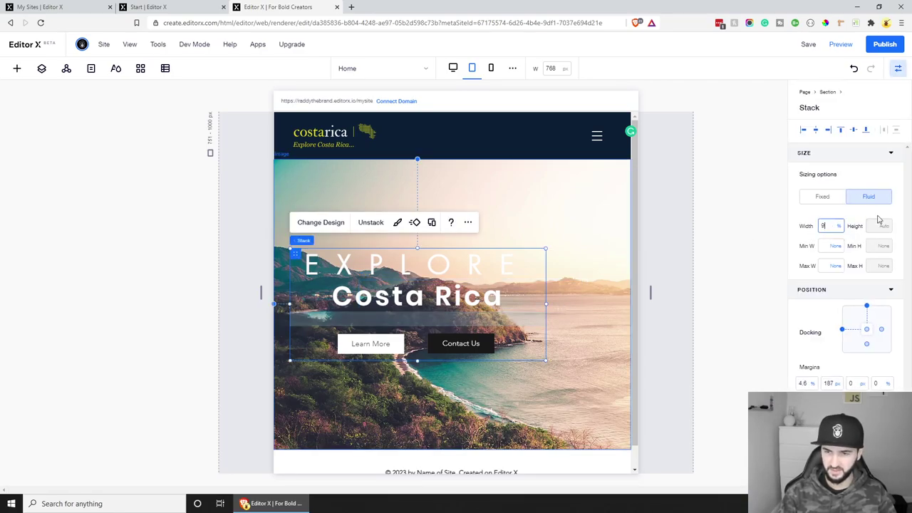
key("Return")
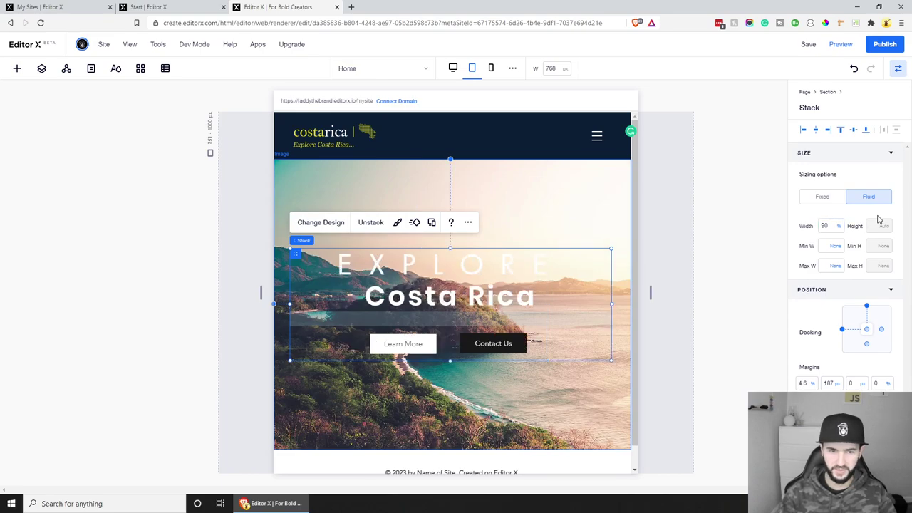
left_click(867, 307)
left_click(842, 329)
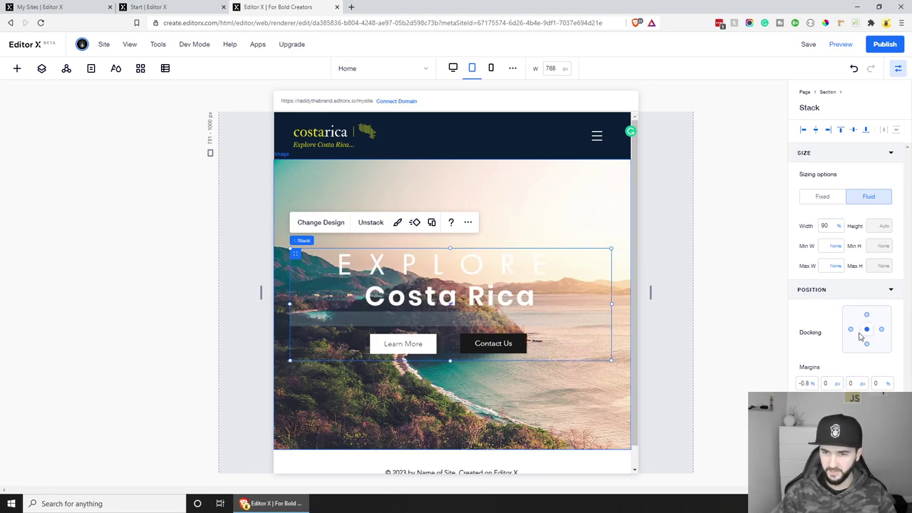
Reset the "EXPLORE" heading's text scaling at the tablet breakpoint to a size range of 10 to 50.
left_click(454, 267)
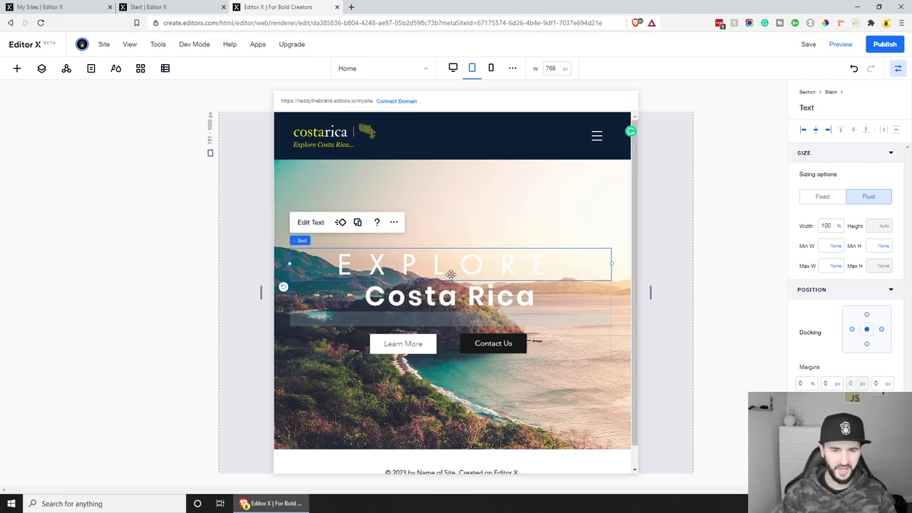
left_click(314, 222)
left_click(425, 205)
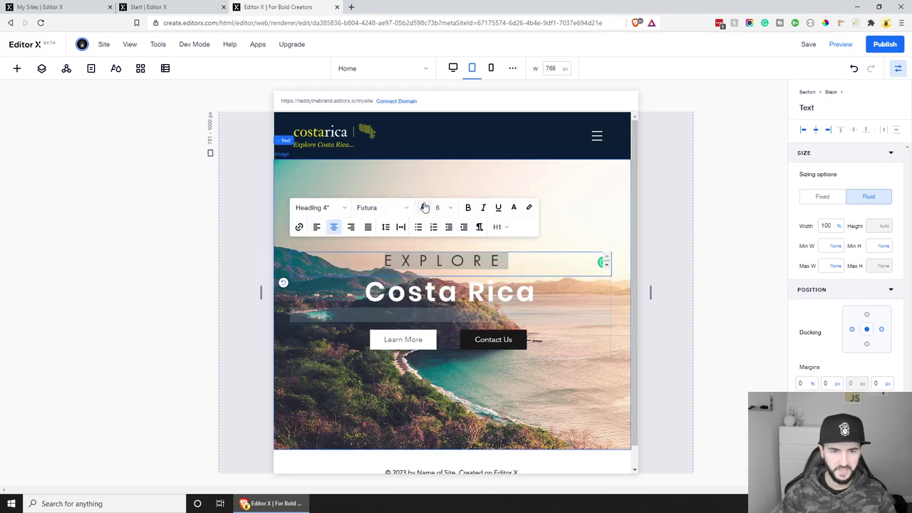
left_click(424, 212)
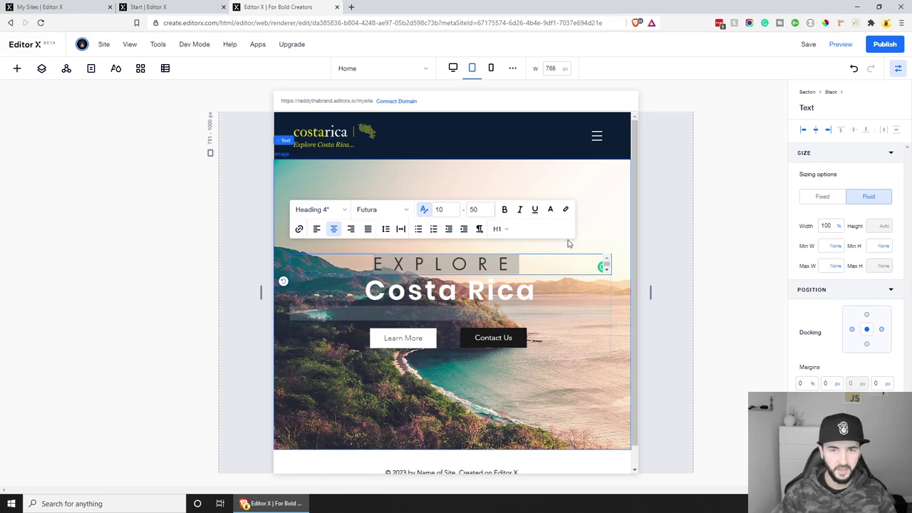
At the mobile breakpoint, set the heading stack's width to 100% and its left margin to 0%.
left_click(491, 68)
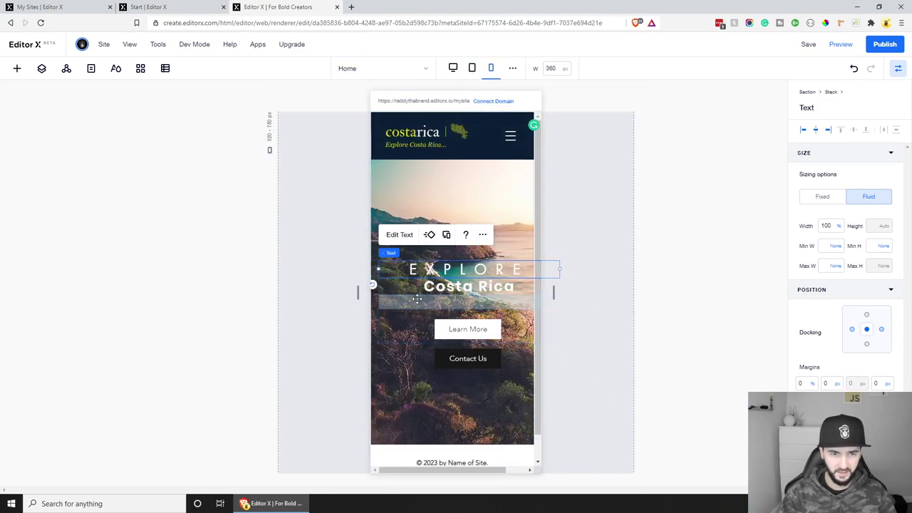
left_click(378, 341)
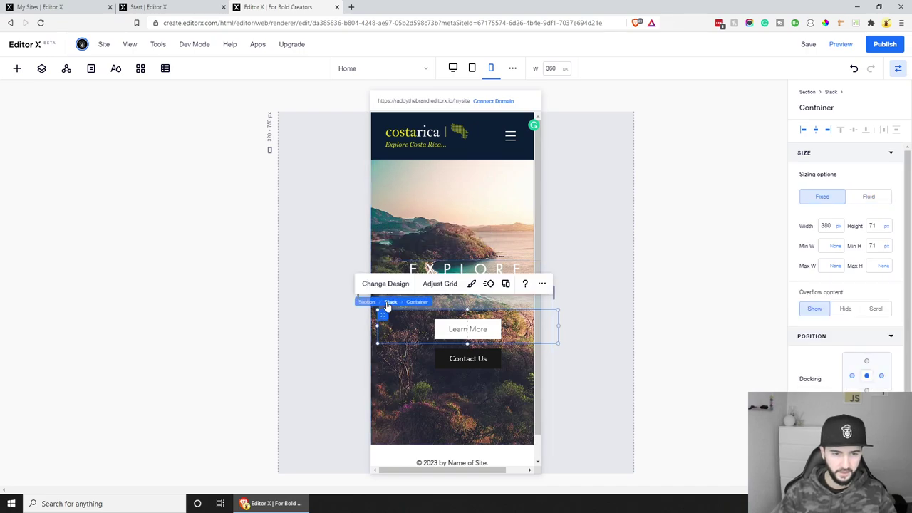
left_click(389, 302)
left_click(831, 227)
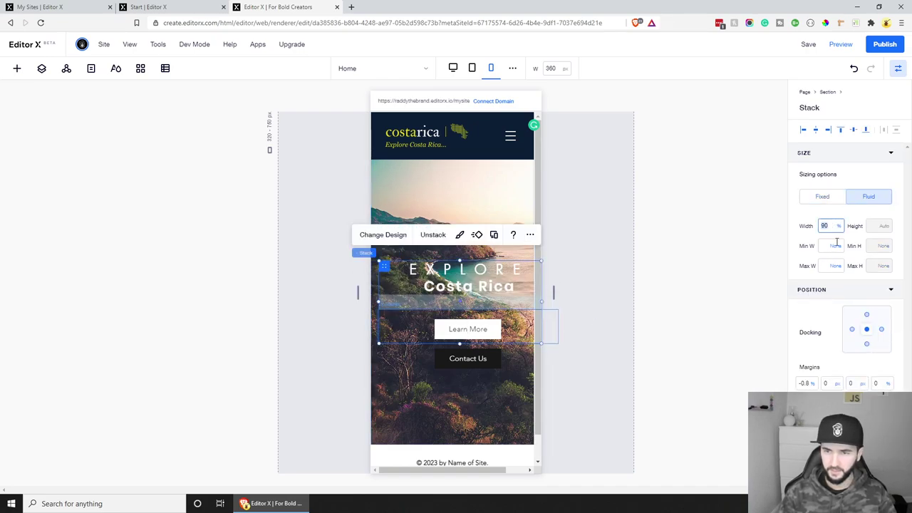
type("400")
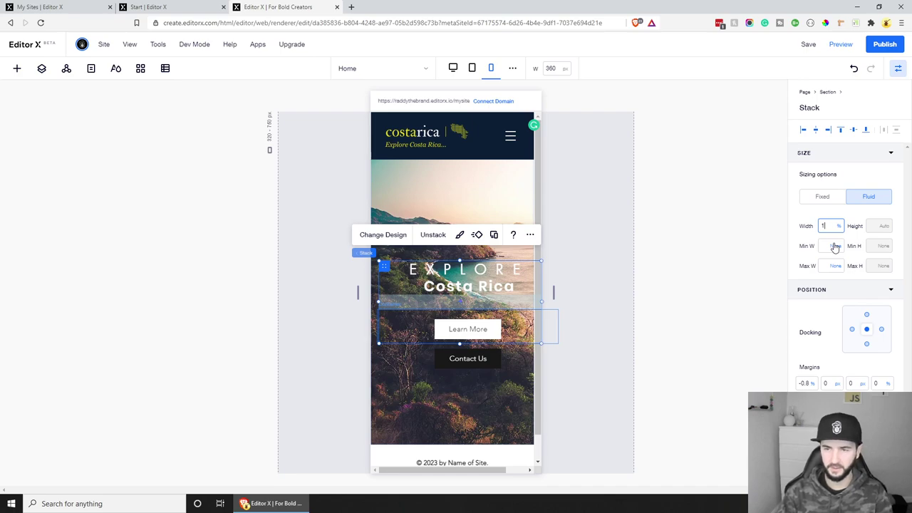
key("Return")
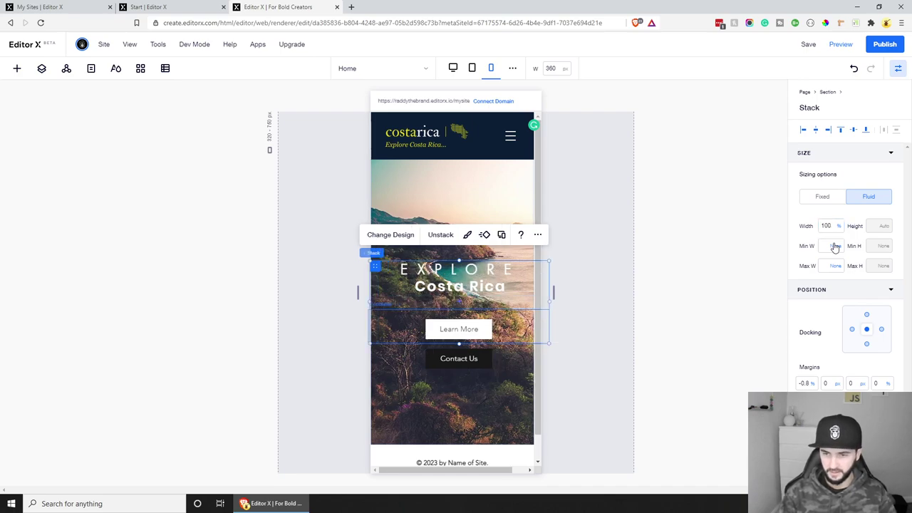
left_click(810, 385)
type("0")
key("Return")
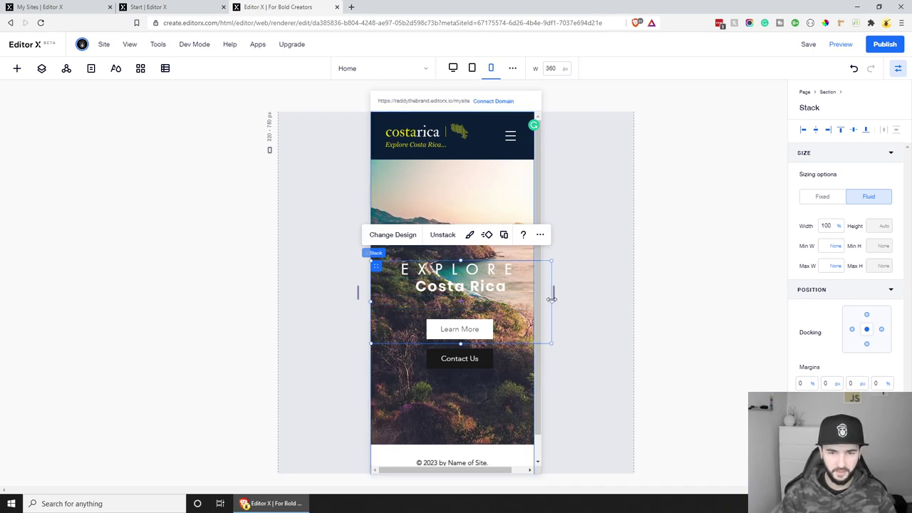
Pull the mobile stack's right edge inside the page, and set its width back to 100%.
left_click_drag(552, 298, 530, 304)
left_click(829, 229)
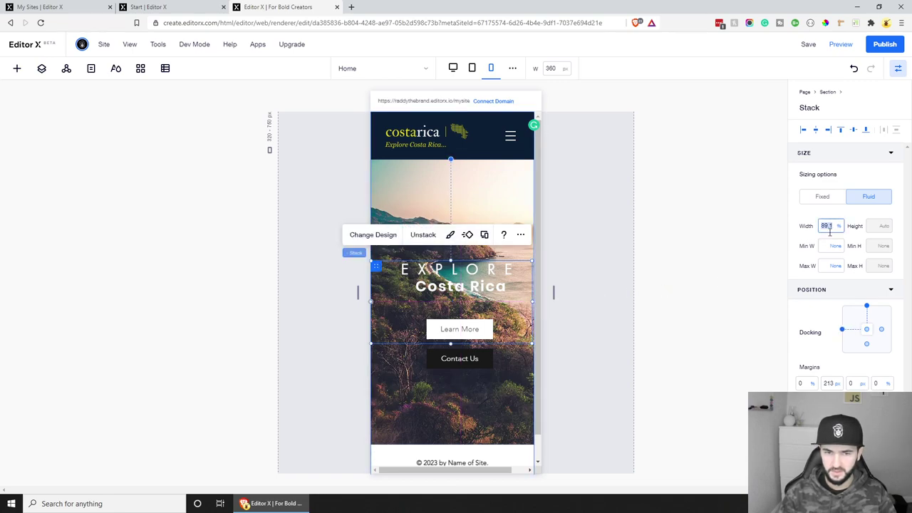
type("100")
key("Return")
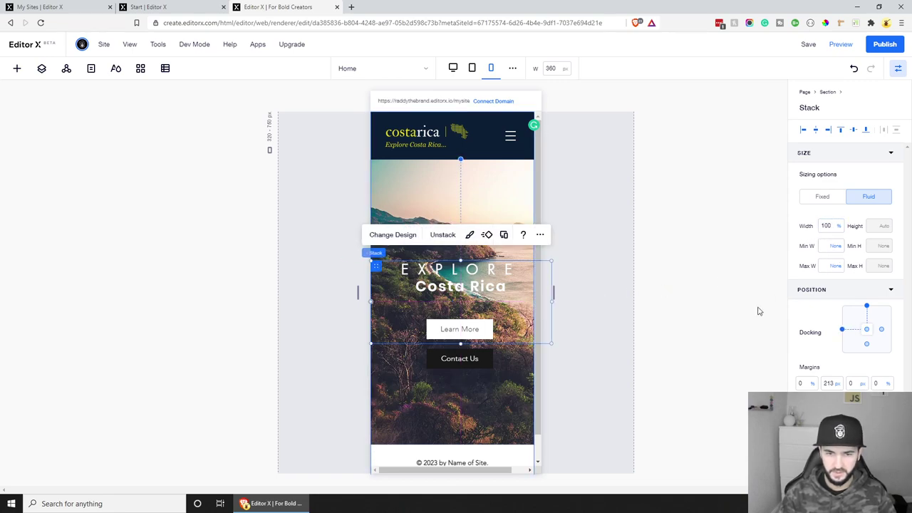
Set the mobile heading stack's width to 90% and dock it to the centre.
left_click(827, 226)
type("90")
key("Return")
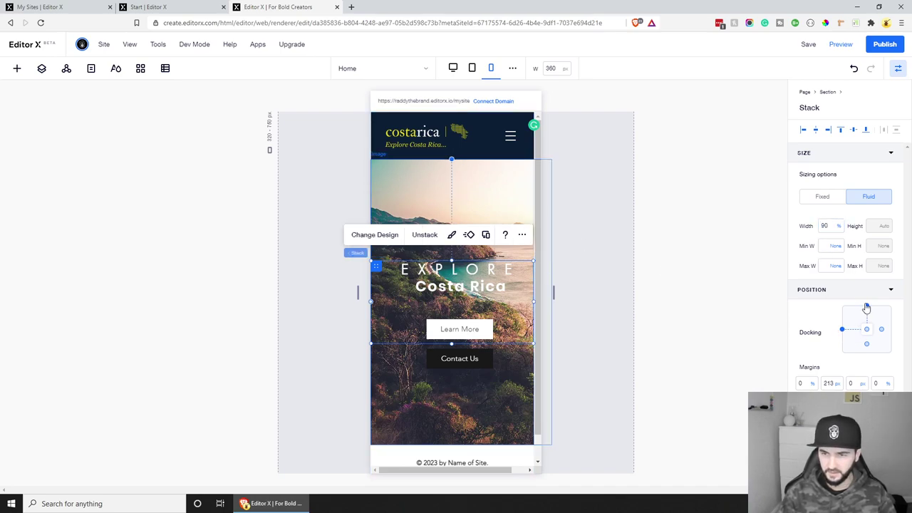
left_click(867, 330)
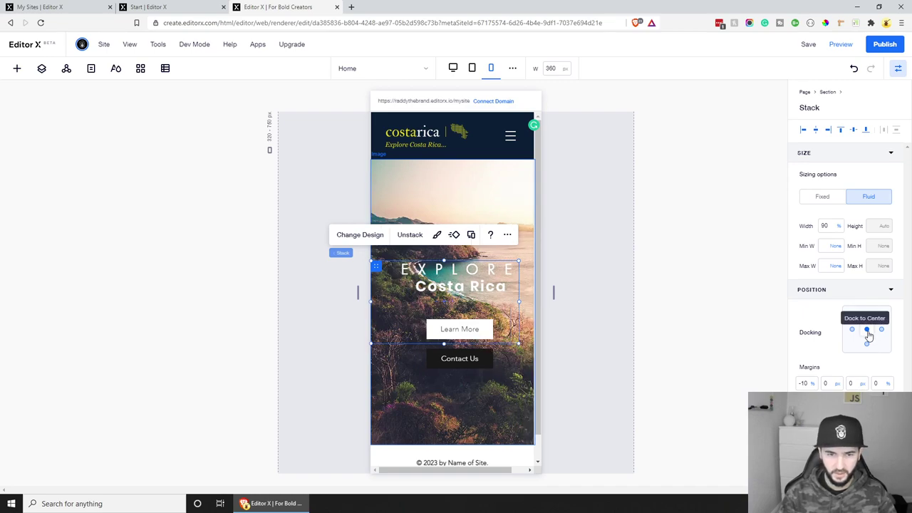
Try moving the "Costa Rica" heading slightly left on mobile, and undo the move.
left_click(444, 282)
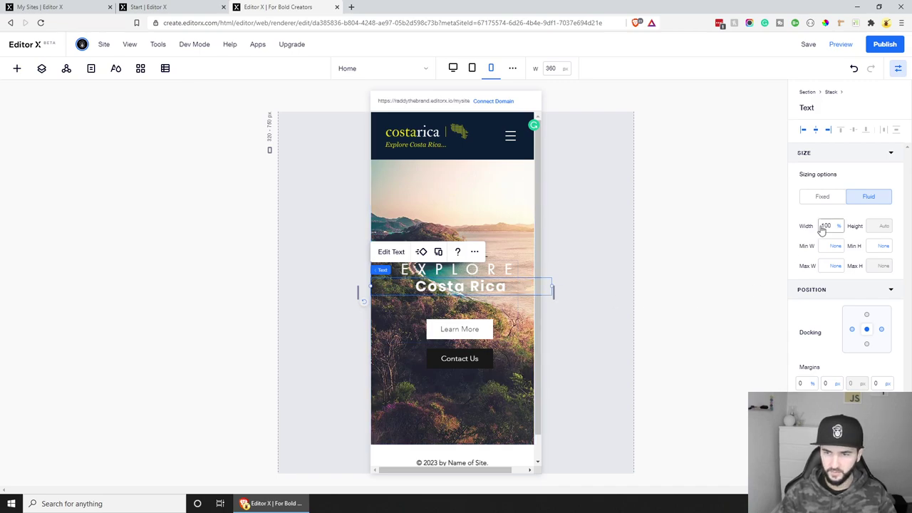
left_click_drag(453, 289, 441, 287)
key("ctrl+z")
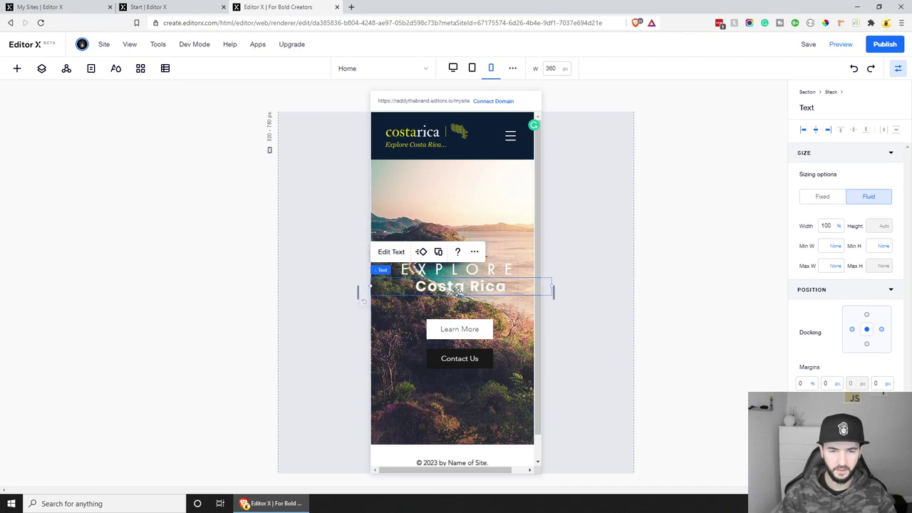
Resize the heading stack on mobile from its right edge to a width of about 79%.
left_click(520, 305)
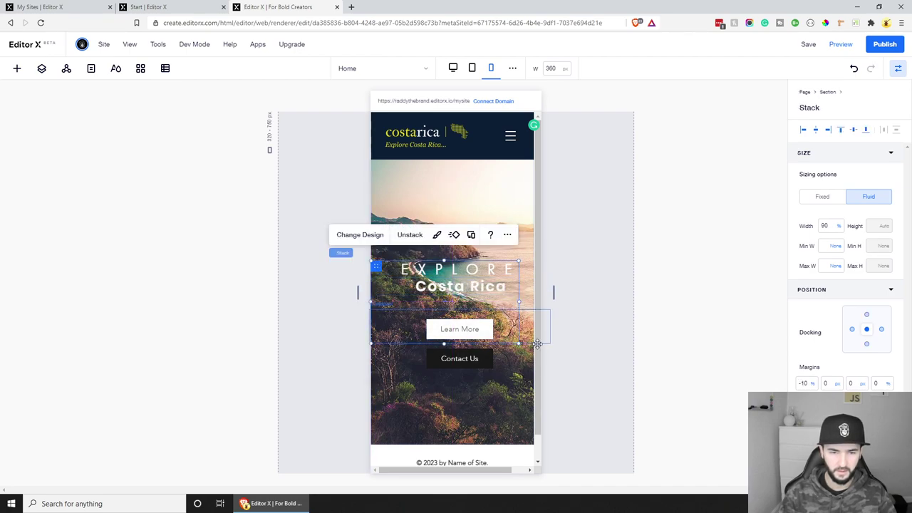
left_click_drag(518, 301, 534, 300)
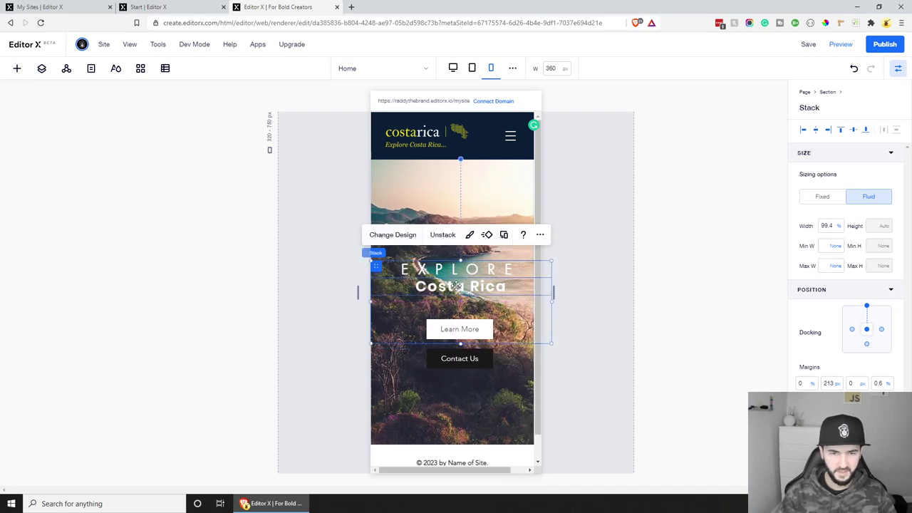
left_click(450, 285)
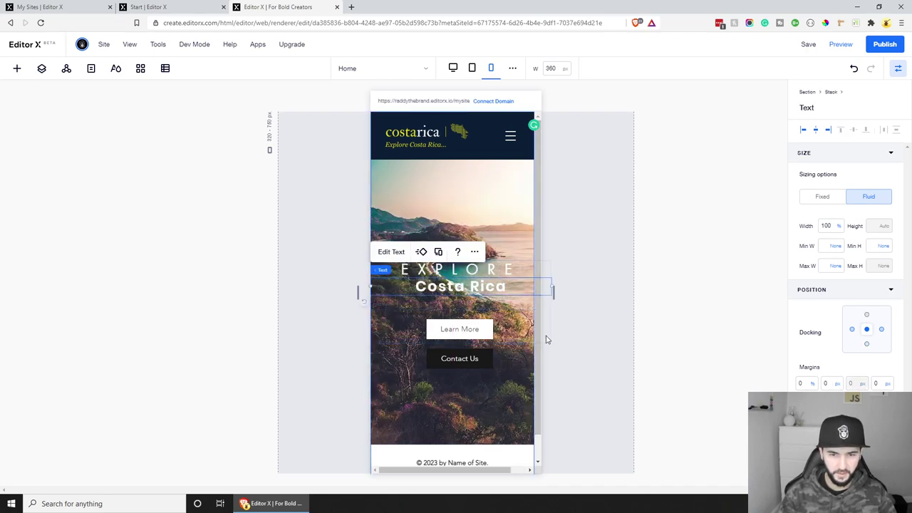
left_click(388, 344)
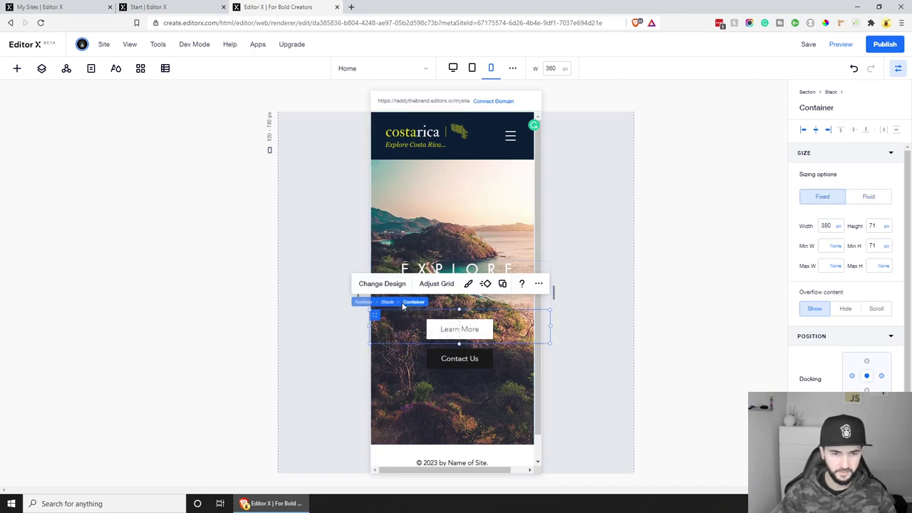
left_click(397, 305)
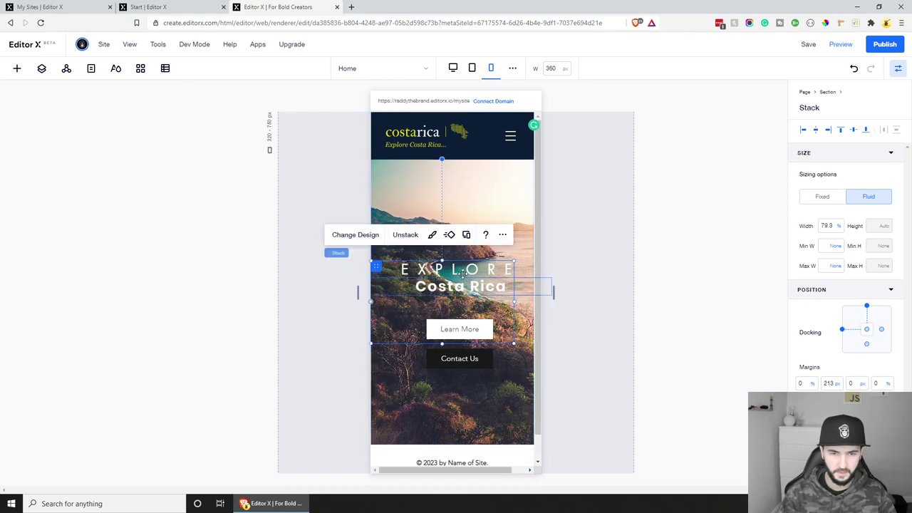
Try narrowing the "EXPLORE" text box on mobile, and set its width to 100%.
left_click(488, 271)
left_click_drag(550, 270, 508, 274)
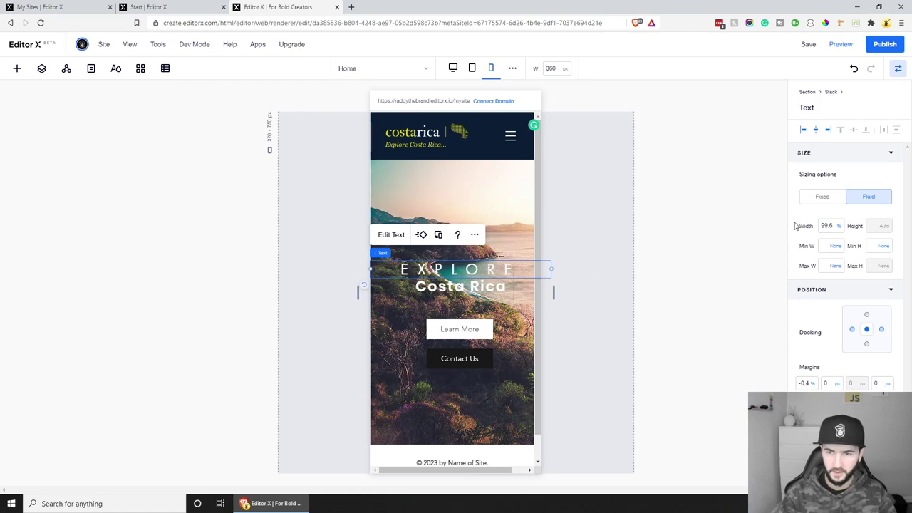
left_click(836, 227)
type("100")
key("Return")
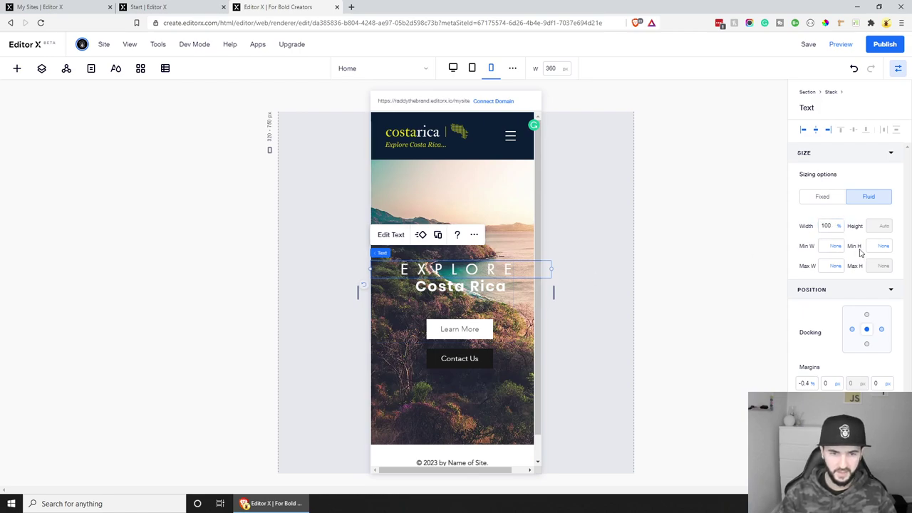
Reset the "EXPLORE" heading's text scaling on mobile to a size range of 10 to 50.
double_click(465, 272)
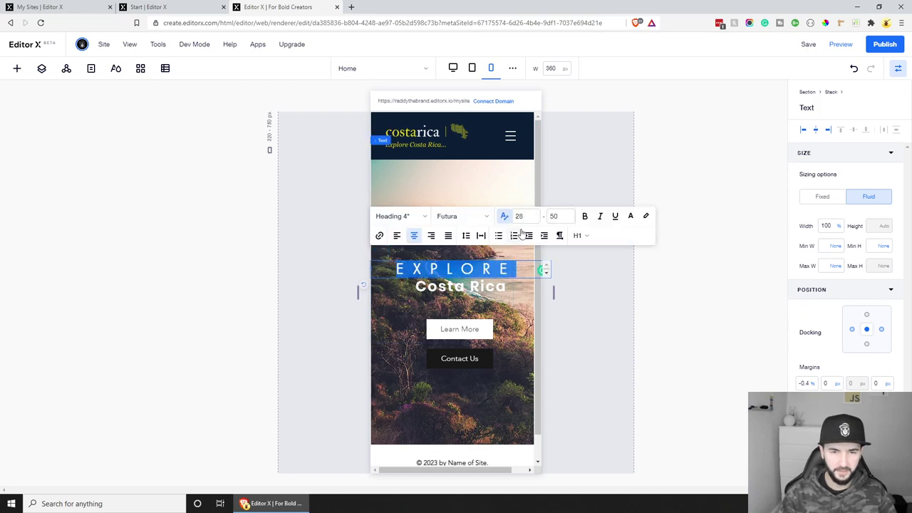
left_click(505, 216)
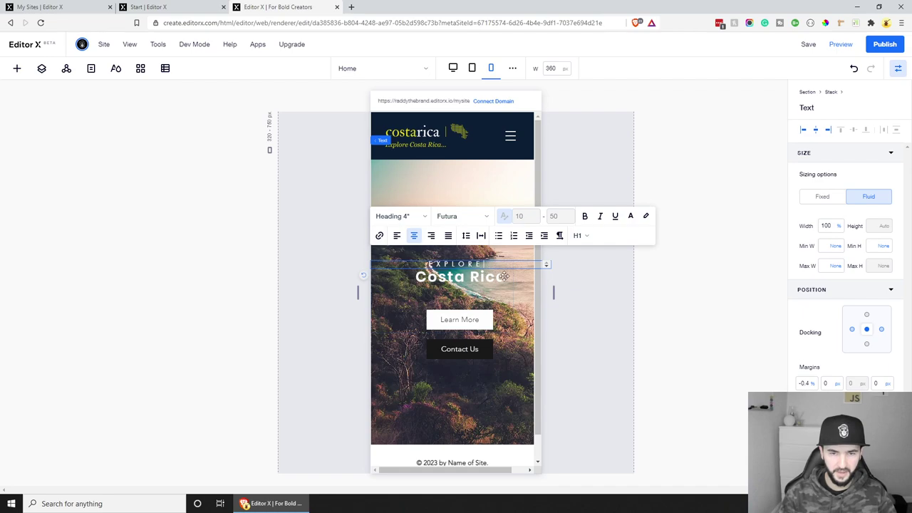
left_click(548, 268)
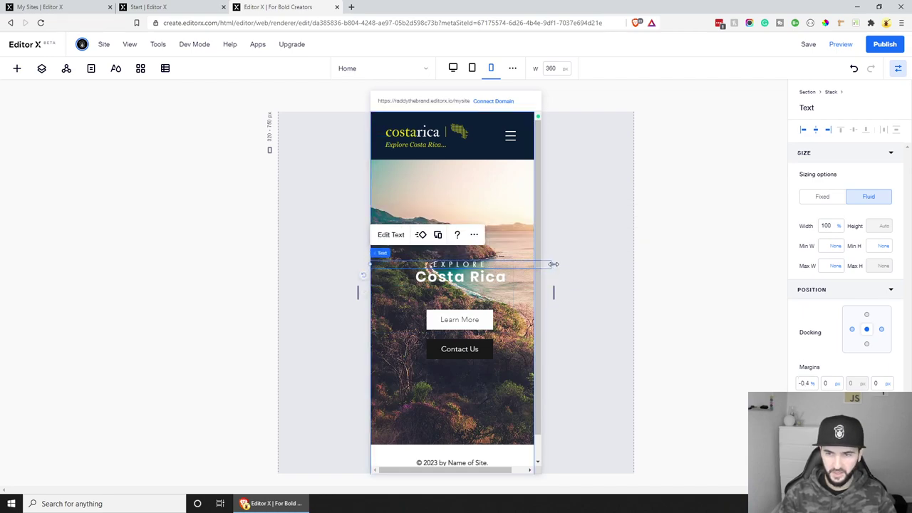
Set the "EXPLORE" text box's left margin to 0% on mobile, and select the stack around it.
left_click(803, 383)
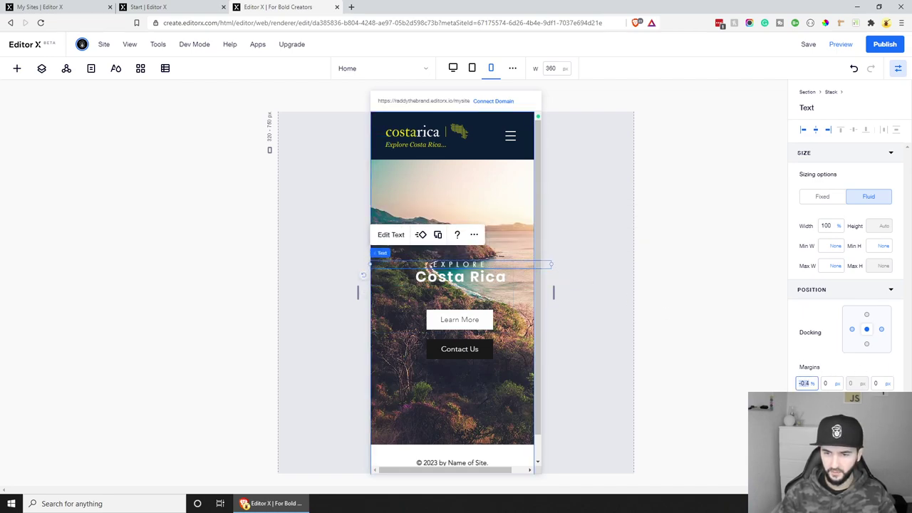
type("0")
key("Return")
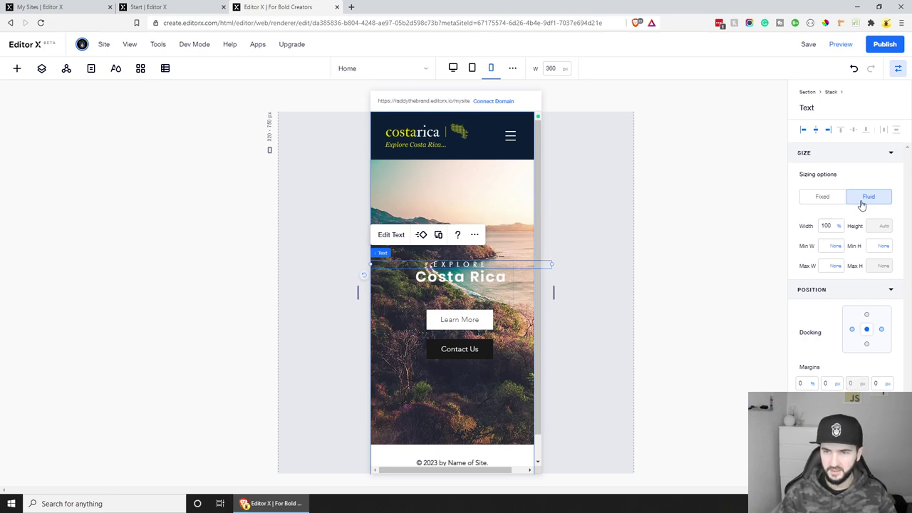
left_click(511, 296)
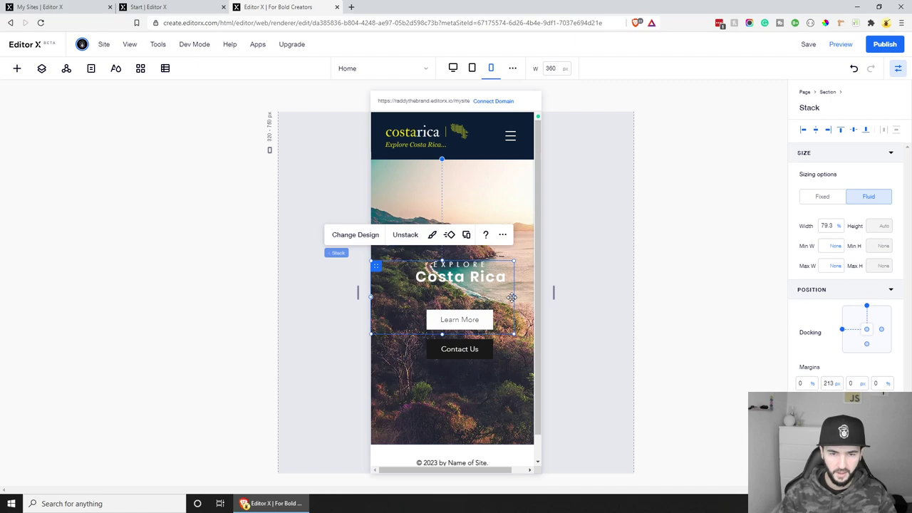
Switch the "Learn More" button container on mobile to percentage sizing and set its width to 100%.
left_click(456, 278)
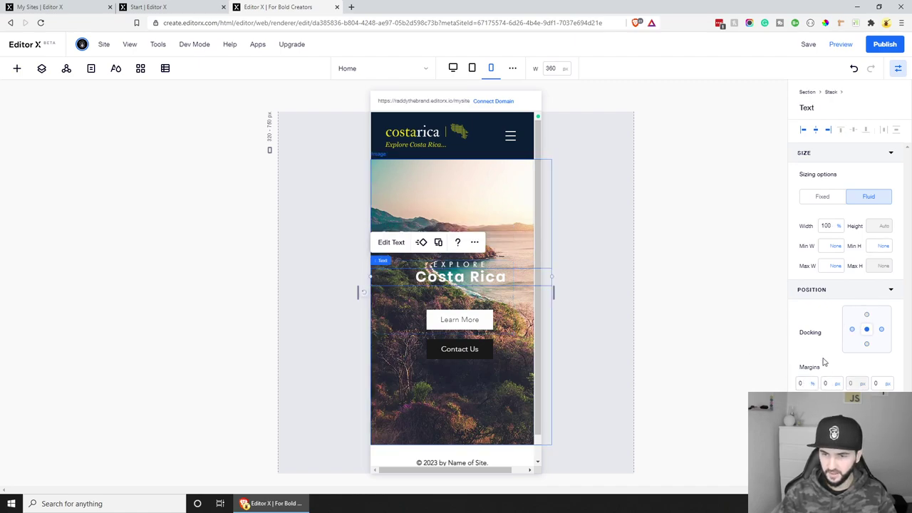
left_click(510, 314)
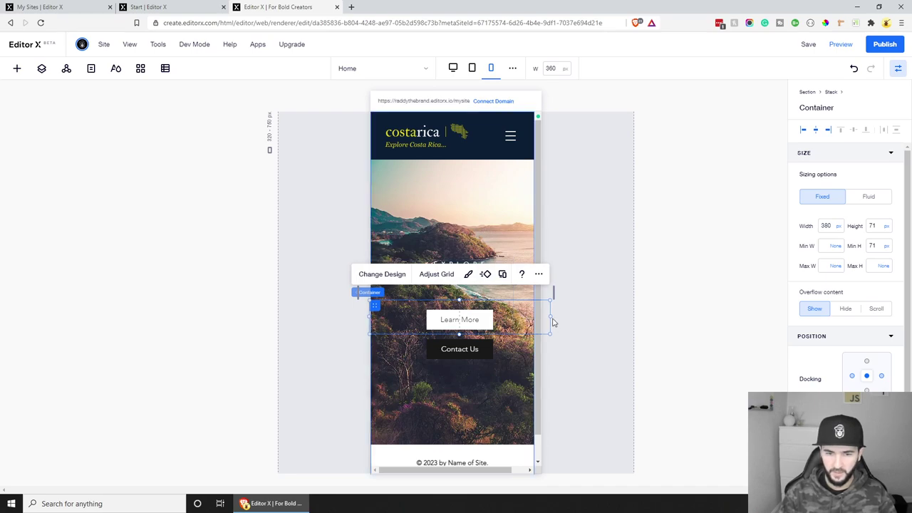
left_click_drag(550, 317, 510, 320)
left_click(835, 225)
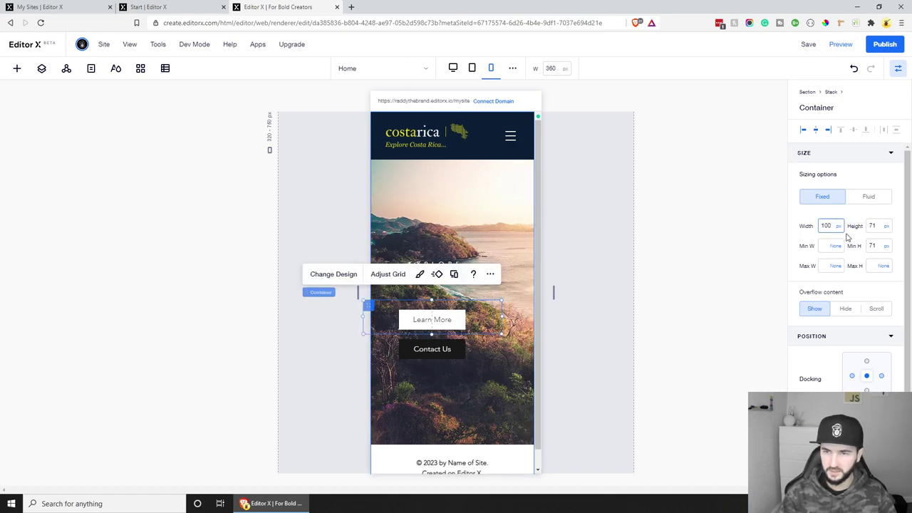
left_click(840, 229)
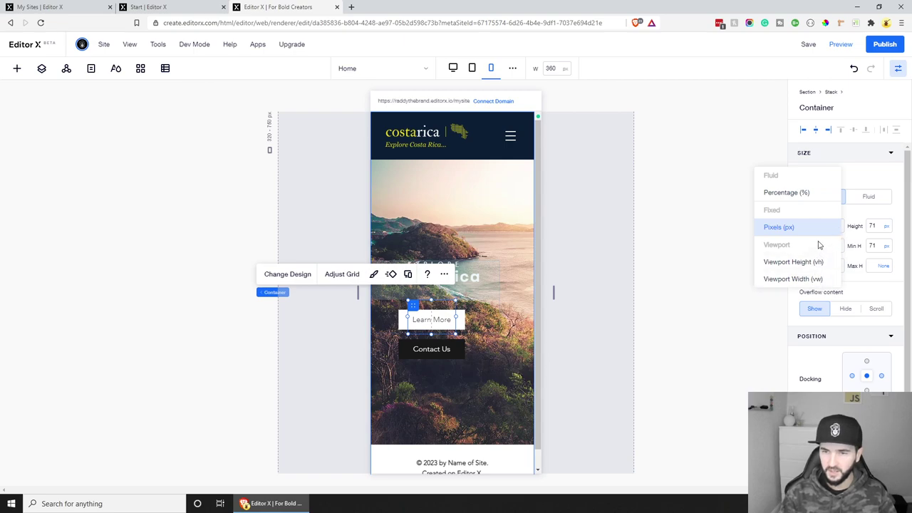
left_click(808, 194)
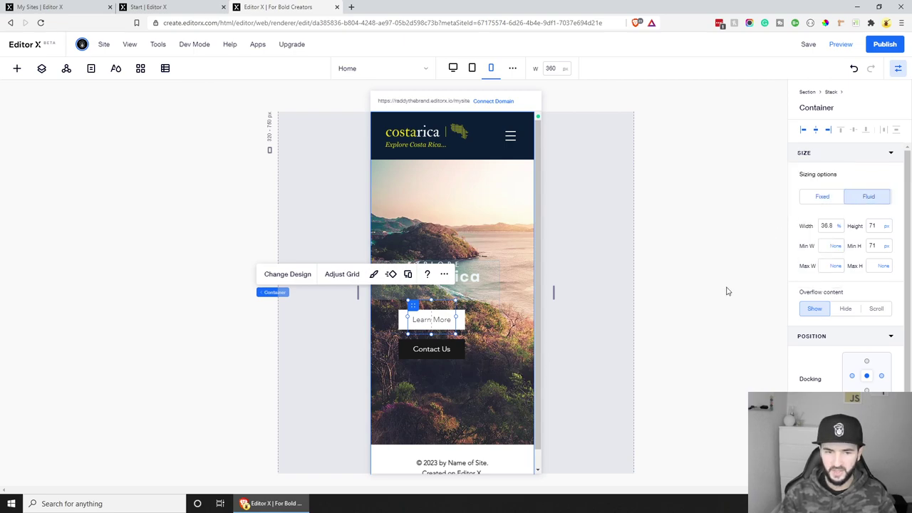
left_click(820, 228)
type("100")
key("Return")
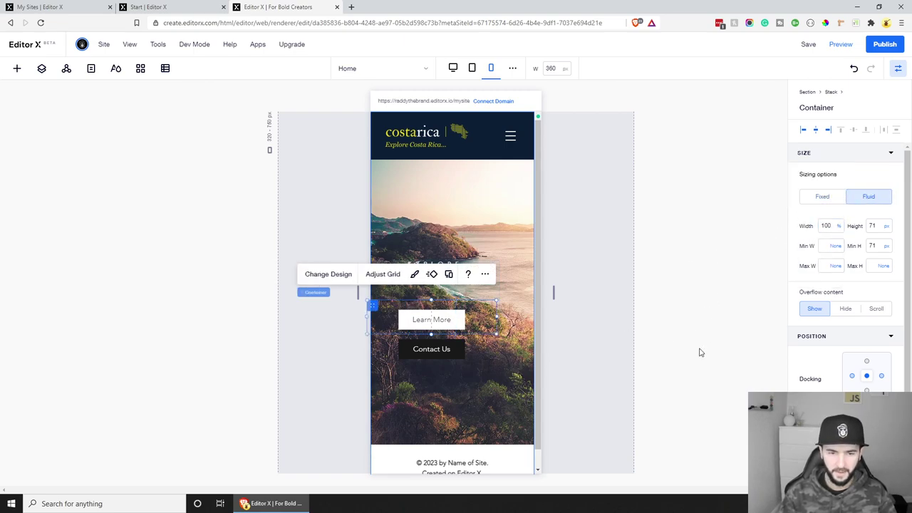
Set the width of the stack holding the headings and buttons to 100% on mobile.
left_click(500, 293)
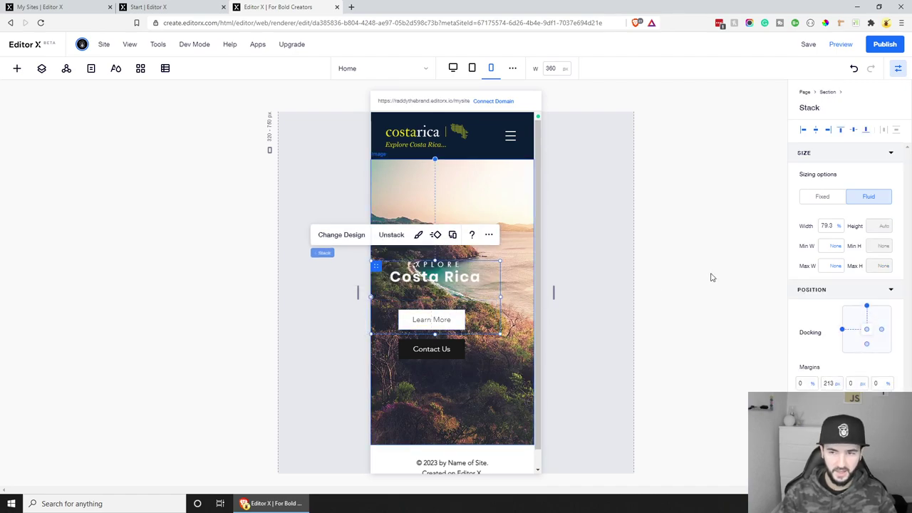
left_click(832, 226)
type("100")
key("Return")
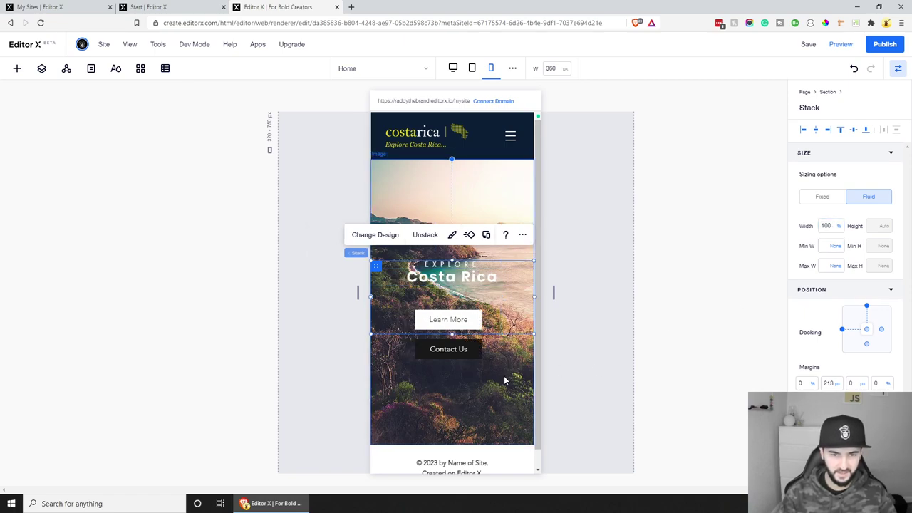
Set the welcome section's minimum height to 400 px on mobile.
left_click(474, 410)
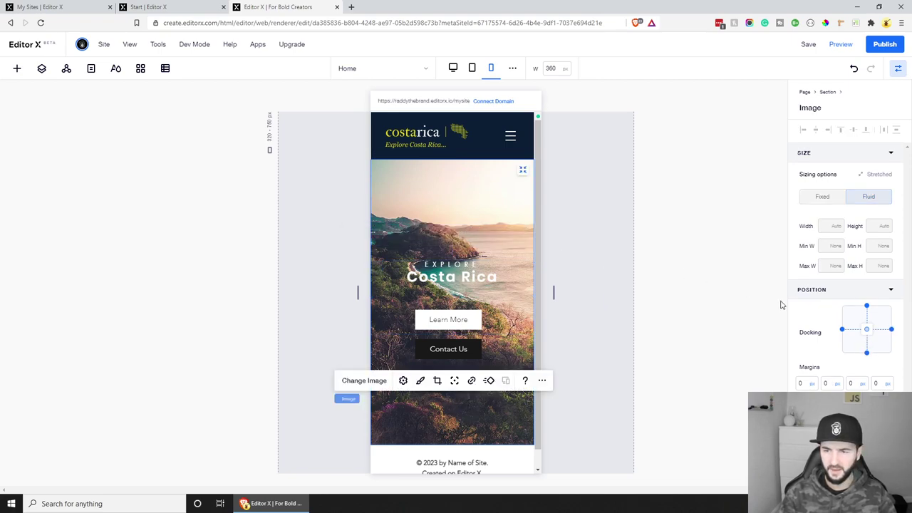
left_click(419, 183)
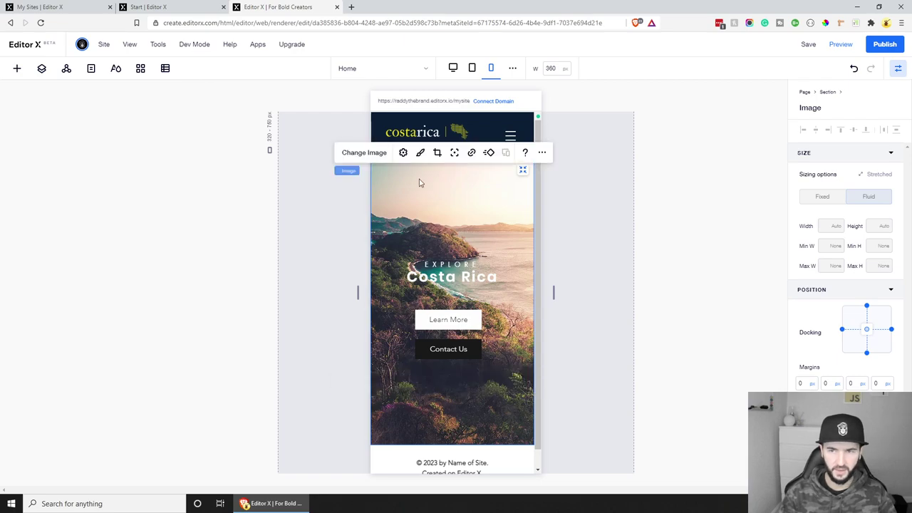
left_click(826, 92)
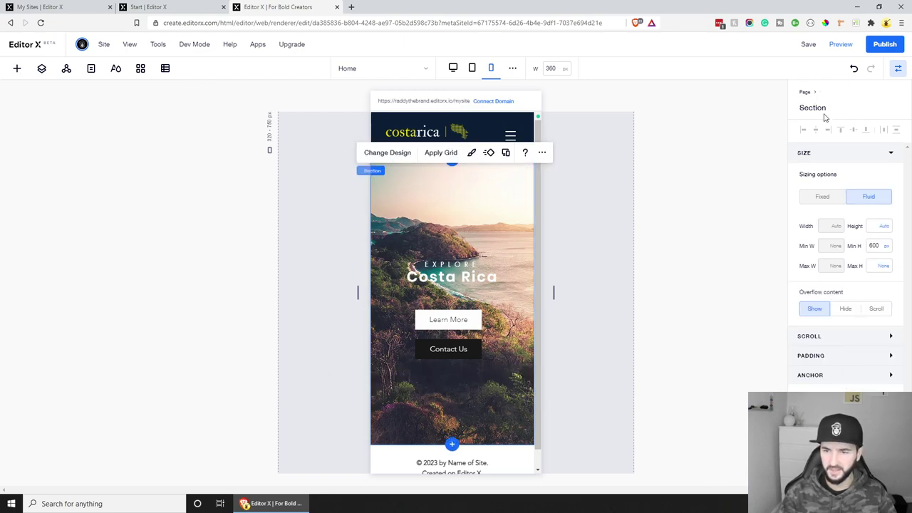
left_click(879, 248)
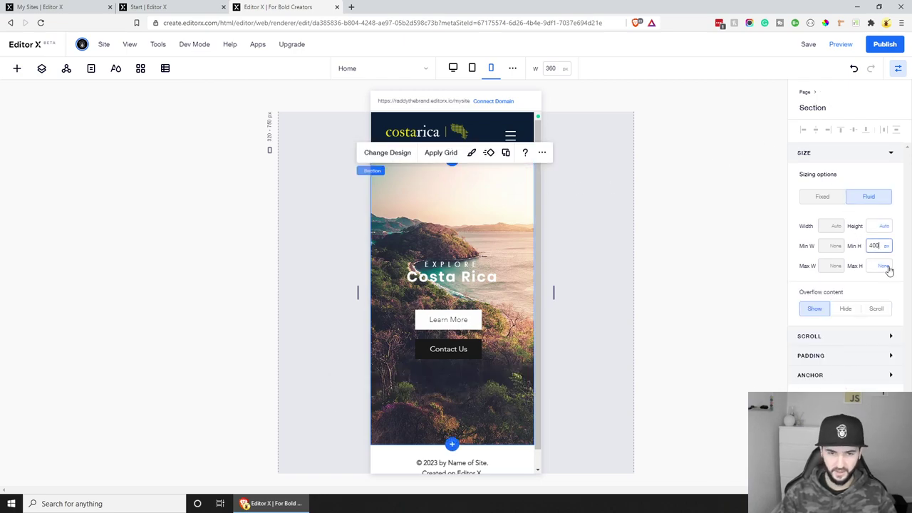
key("Return")
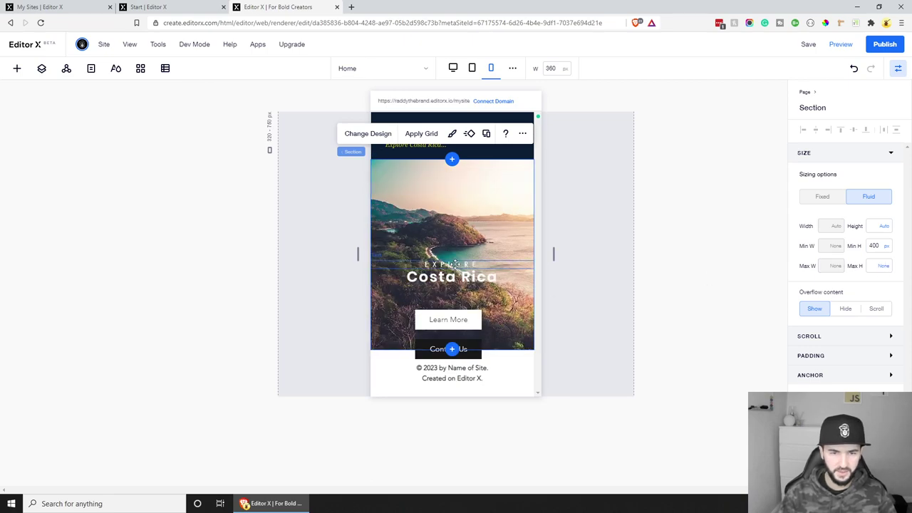
Move the heading stack up within the welcome section on mobile, and dock it to the center only.
left_click(460, 265)
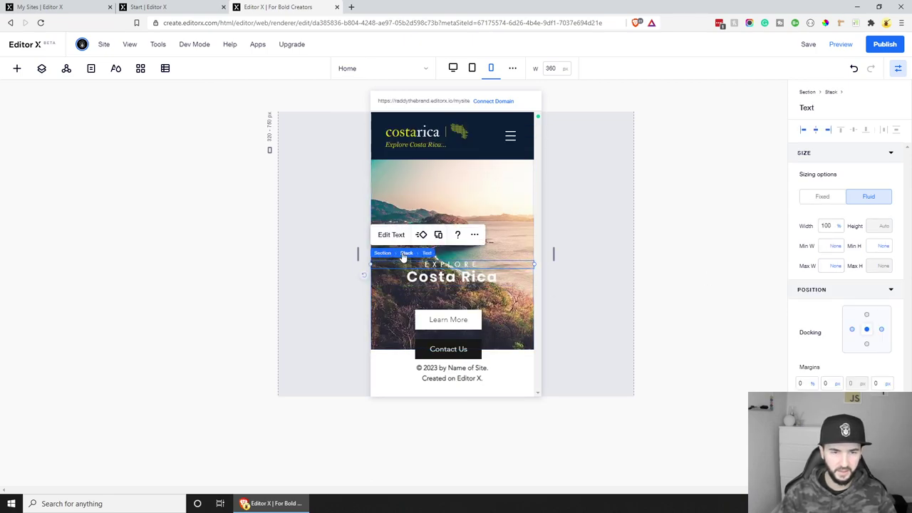
left_click(406, 253)
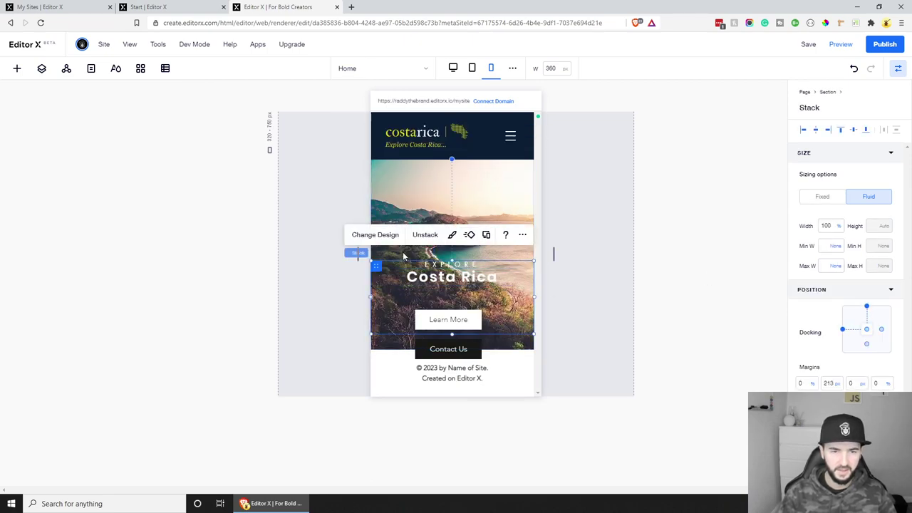
left_click(867, 306)
left_click(842, 330)
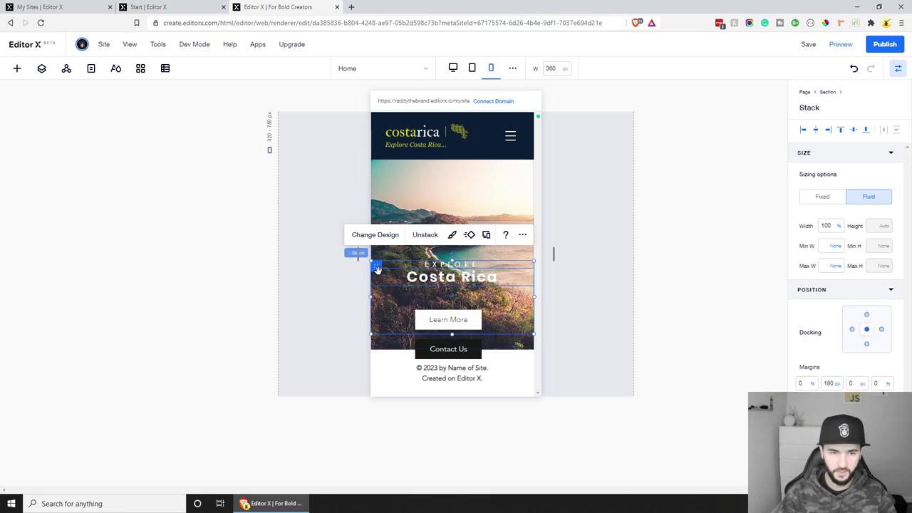
left_click_drag(375, 268, 378, 215)
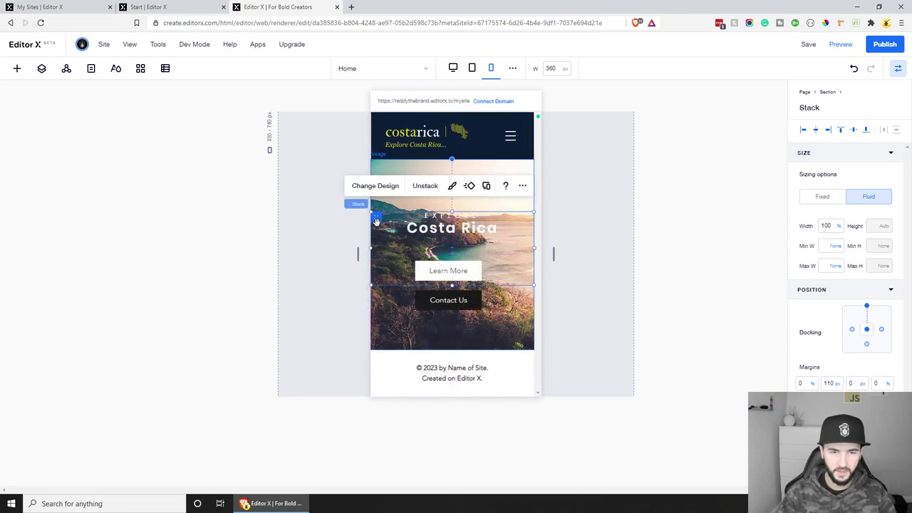
left_click(866, 308)
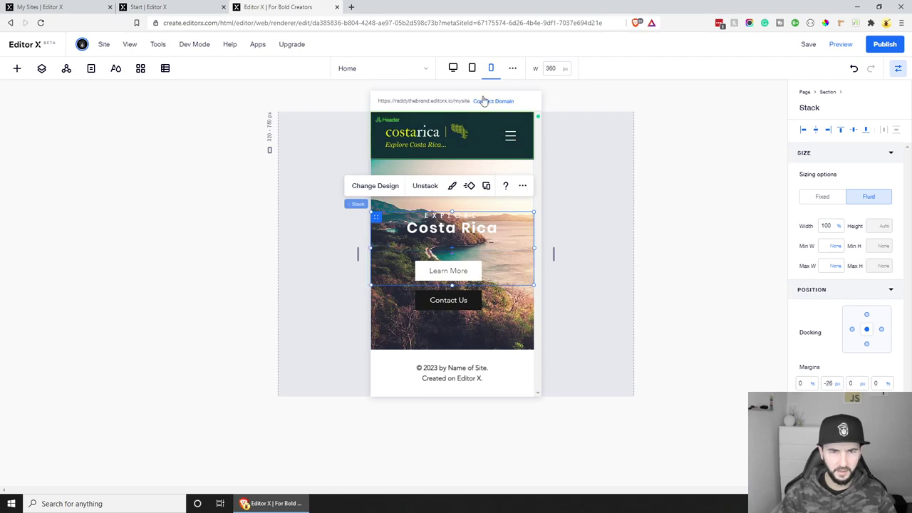
Check the welcome section's layout at the tablet and desktop breakpoints, with the element properties hidden on desktop.
left_click(473, 73)
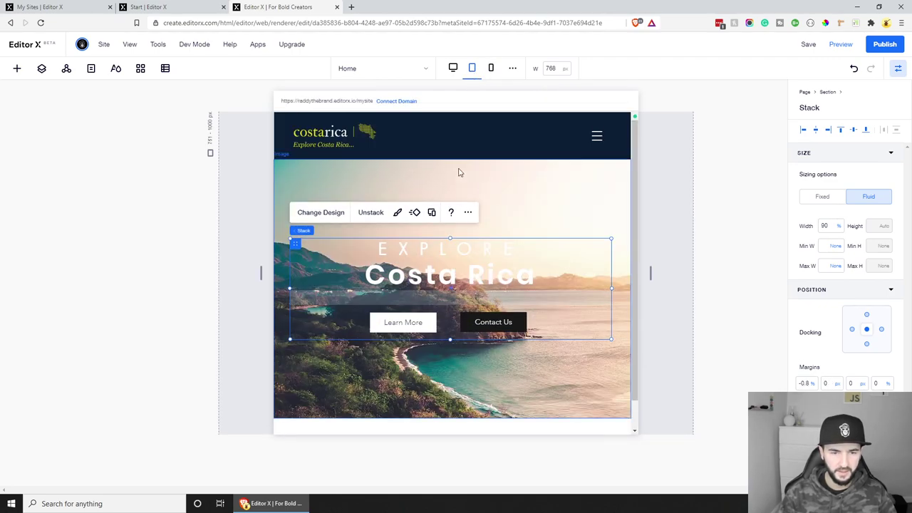
left_click(453, 67)
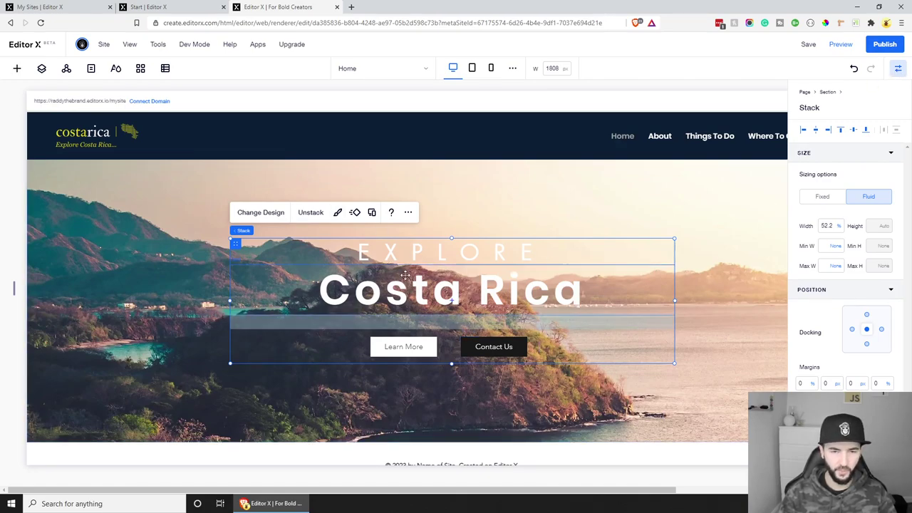
left_click(899, 69)
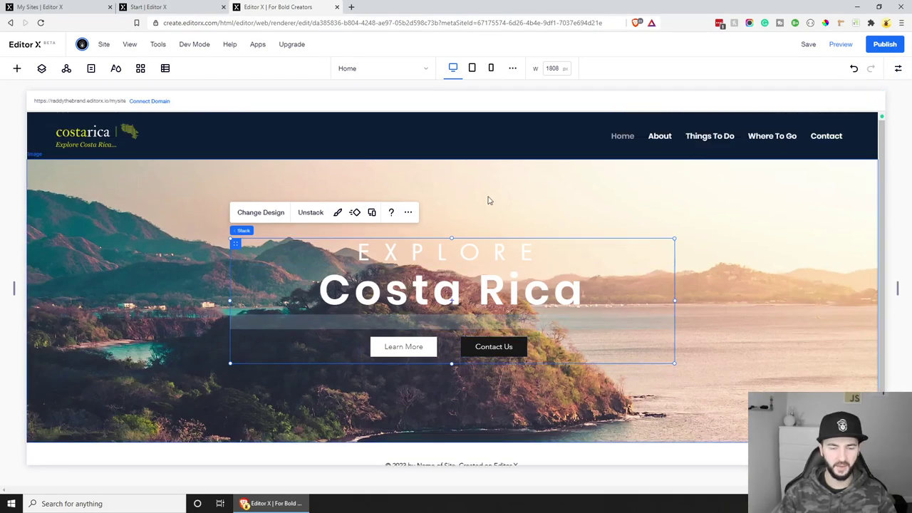
left_click(488, 201)
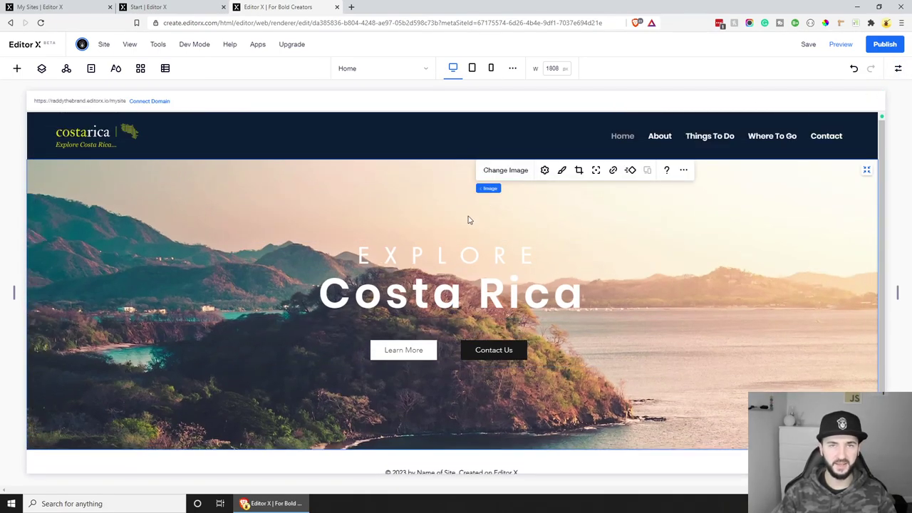
Add the Wix Blog app from the App Market to the site, using the plain Wix Blog type.
left_click(142, 71)
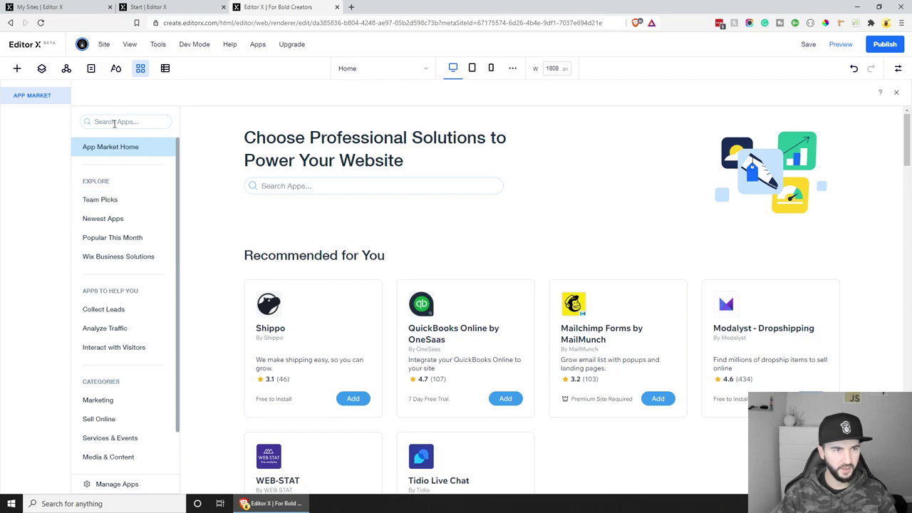
scroll(493, 257, "down", 3)
scroll(493, 257, "down", 6)
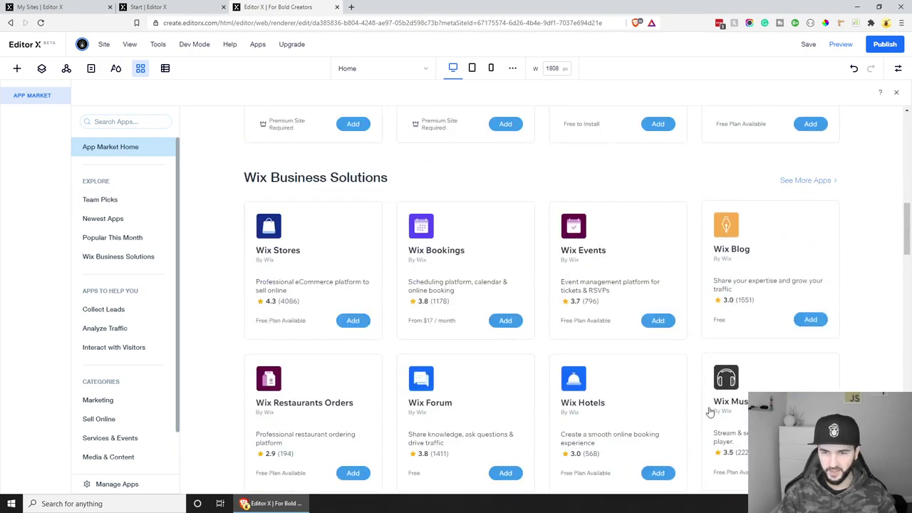
scroll(748, 283, "down", 1)
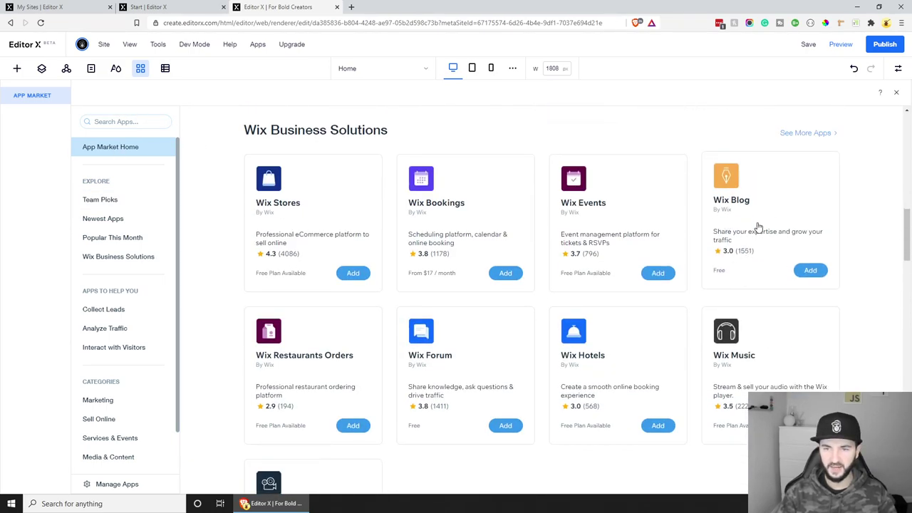
left_click(769, 287)
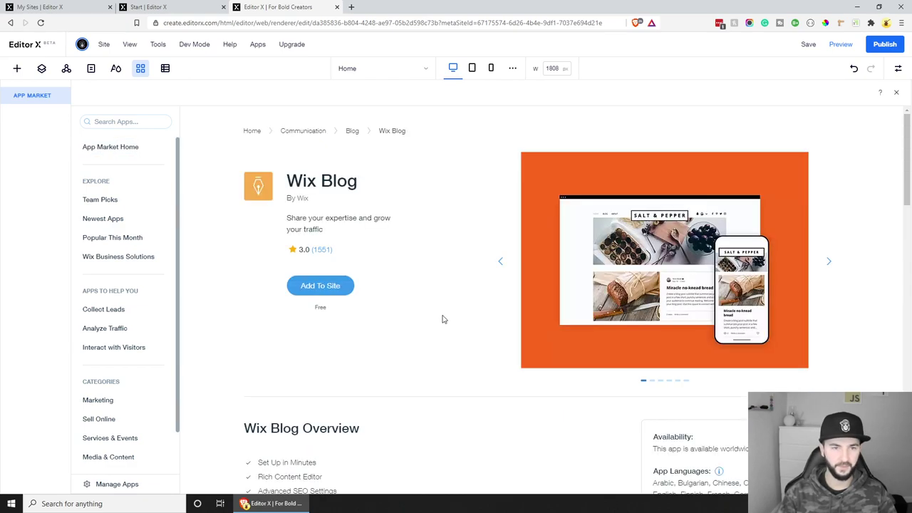
left_click(332, 289)
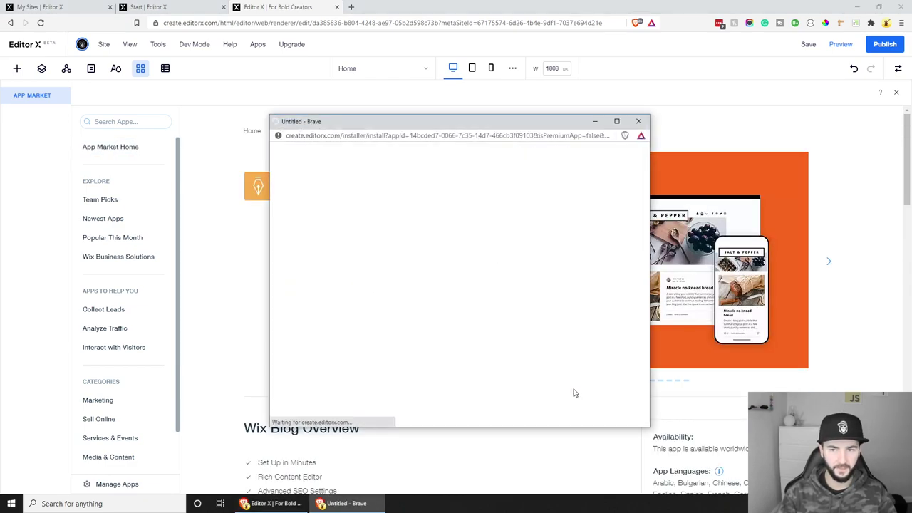
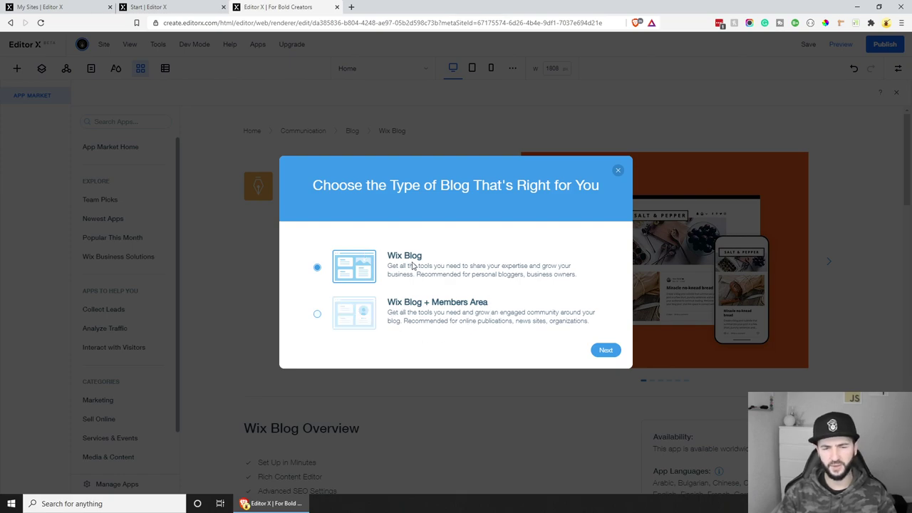
left_click(606, 351)
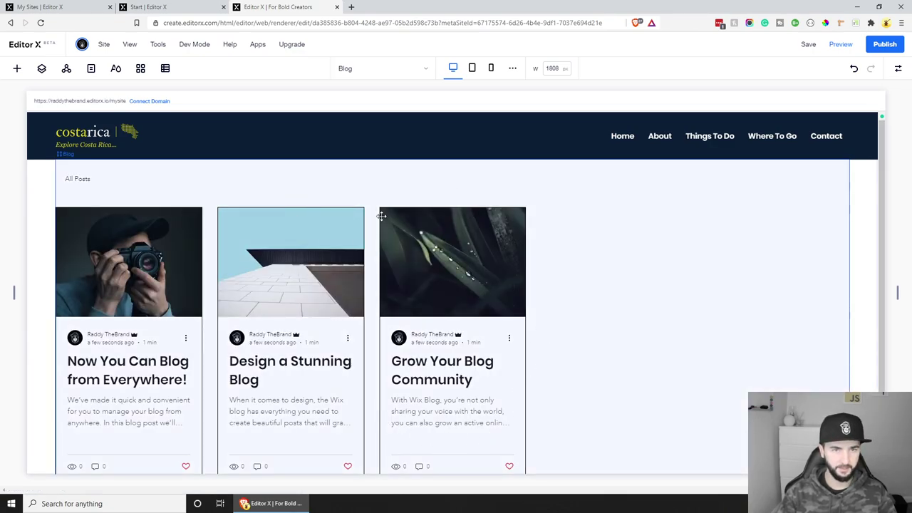
Look over the Blog page, and add Blog to the pages shown in the header menu.
left_click(366, 71)
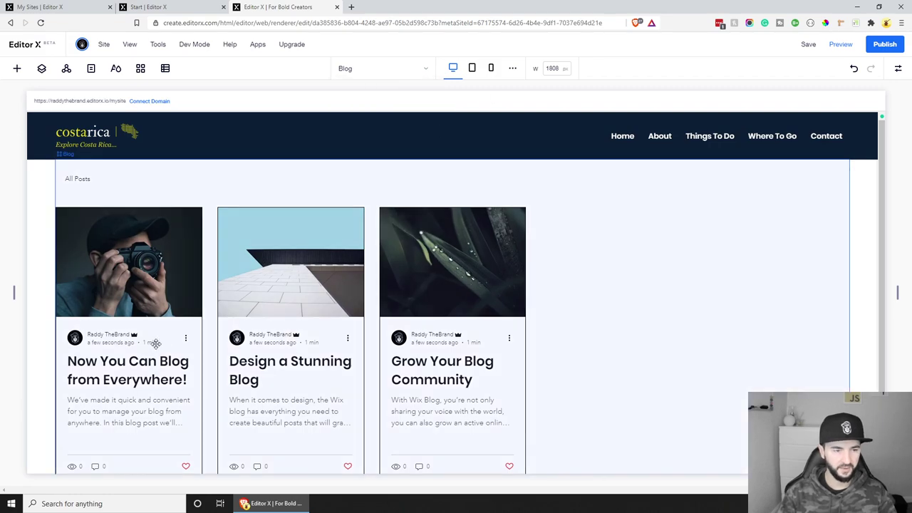
scroll(428, 324, "down", 1)
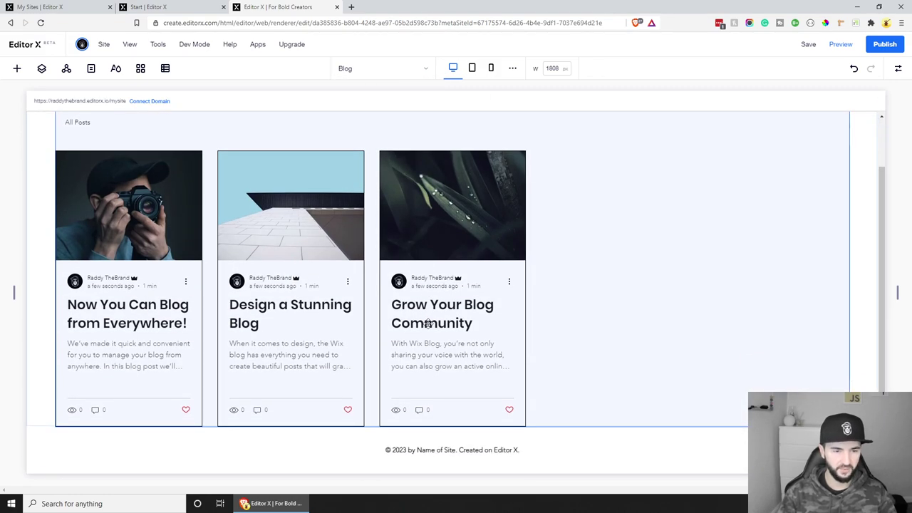
scroll(427, 324, "up", 1)
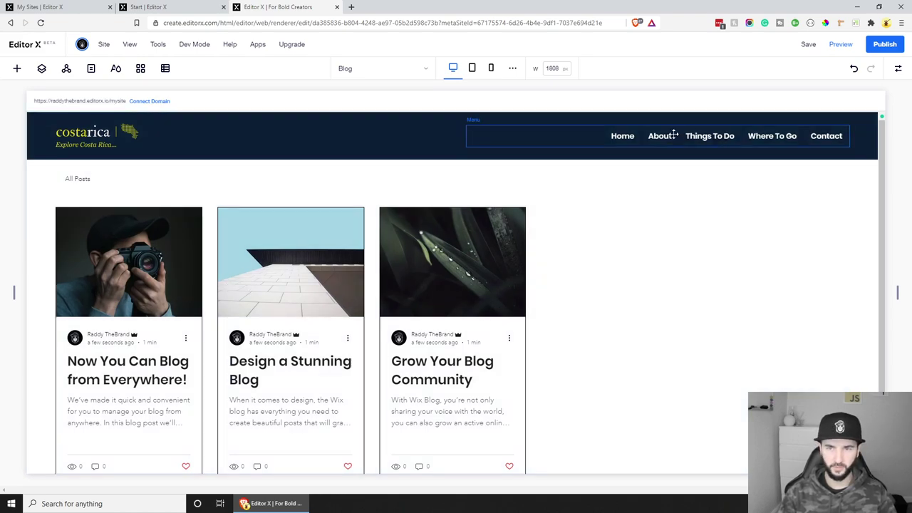
left_click(644, 141)
left_click(501, 173)
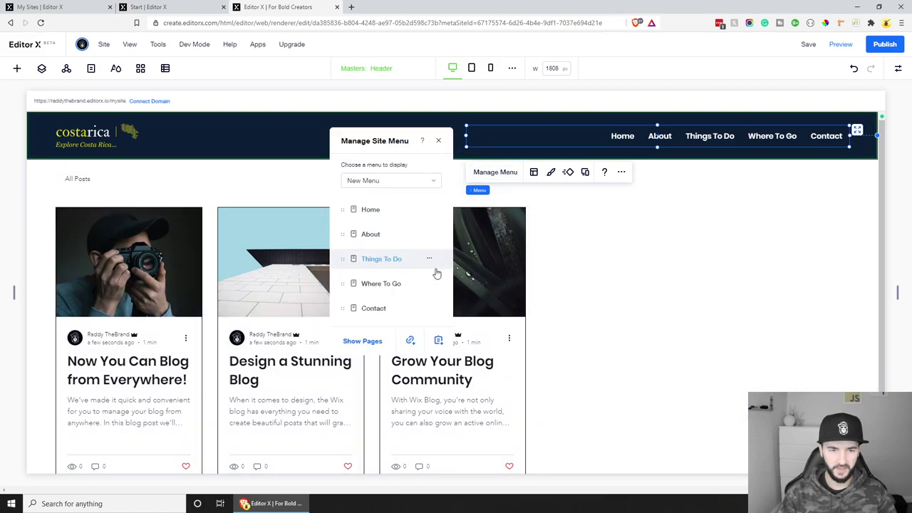
left_click(356, 342)
left_click(369, 313)
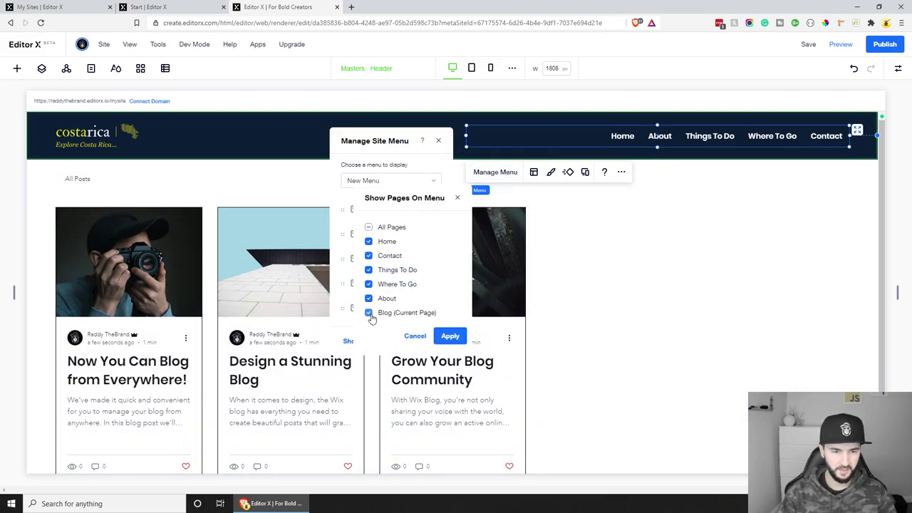
left_click(445, 334)
scroll(354, 297, "down", 1)
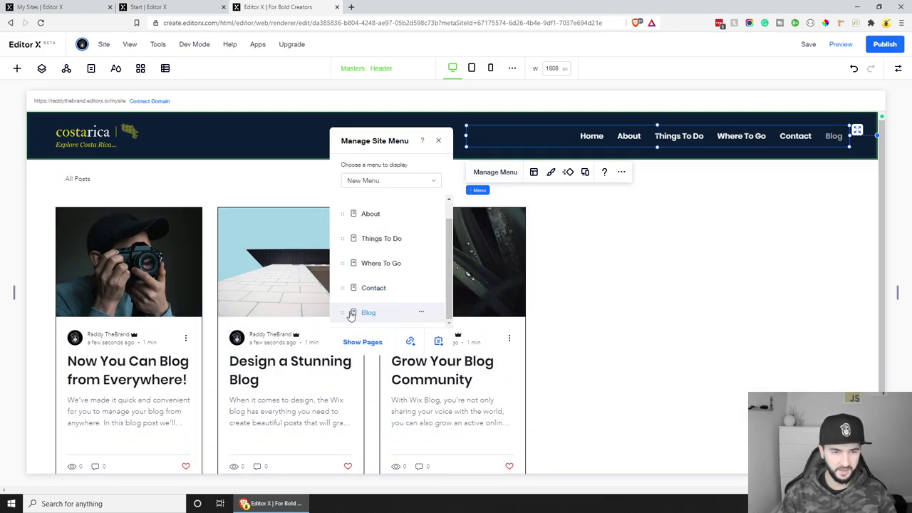
Move Blog directly below About in the header menu's page order, and save the site.
left_click_drag(349, 311, 352, 235)
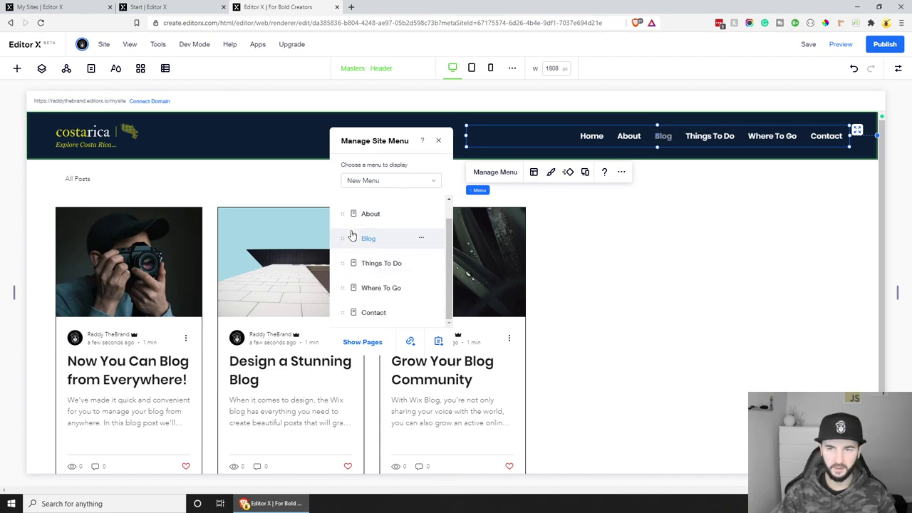
left_click(438, 140)
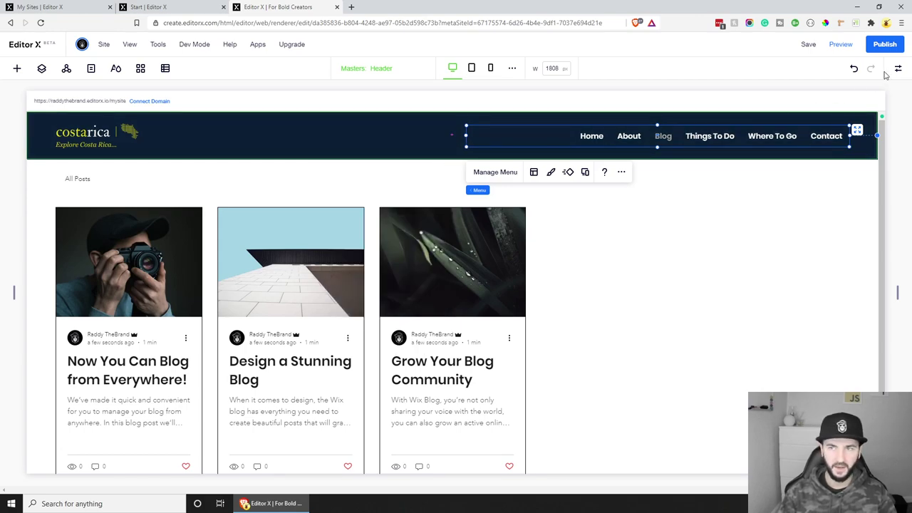
left_click(807, 44)
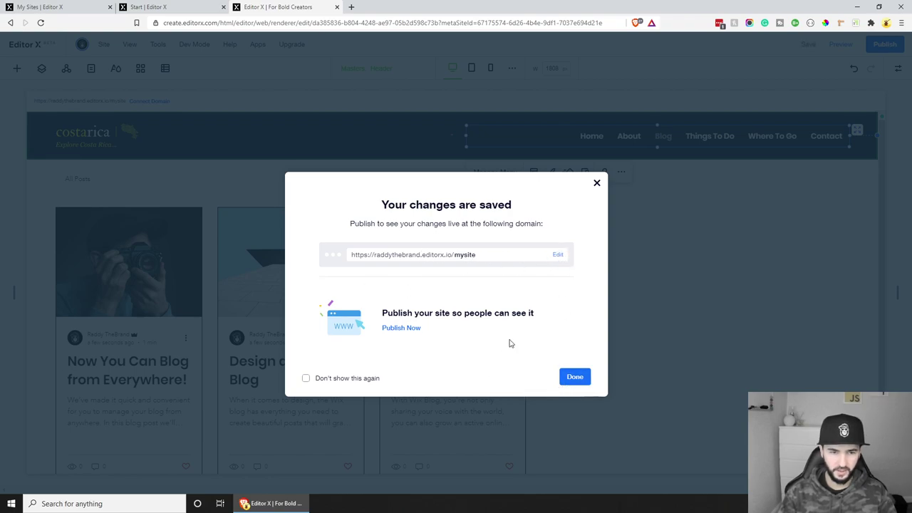
left_click(600, 181)
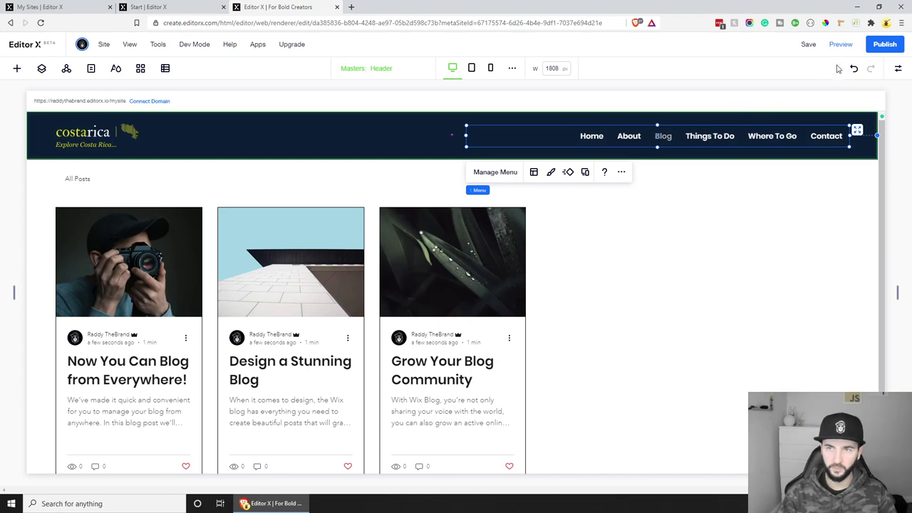
Preview the site and open the post "Now You Can Blog from Everywhere!" to examine its title and introduction.
left_click(839, 46)
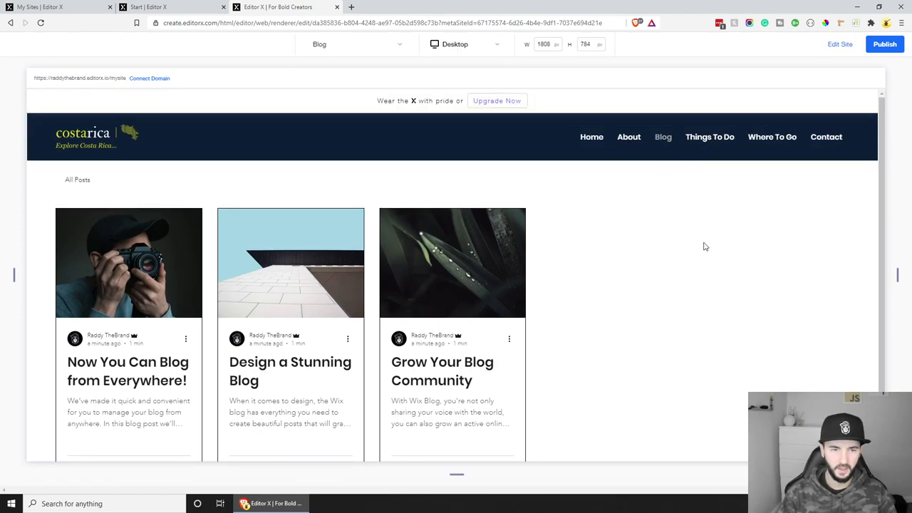
left_click(133, 364)
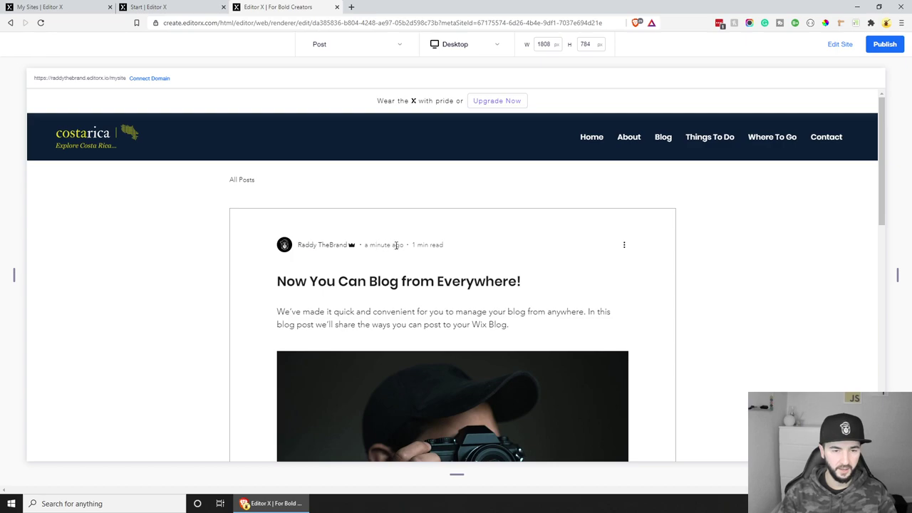
scroll(440, 247, "down", 2)
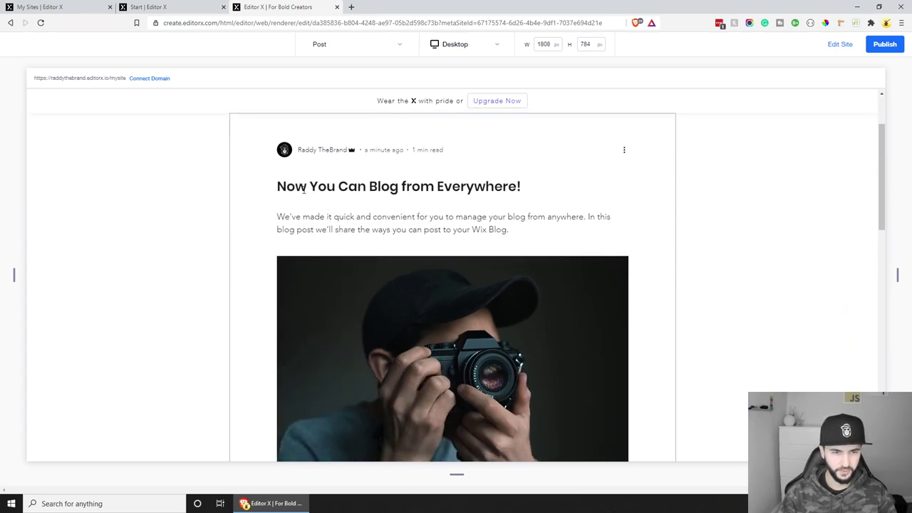
left_click_drag(295, 187, 367, 187)
left_click_drag(281, 215, 539, 244)
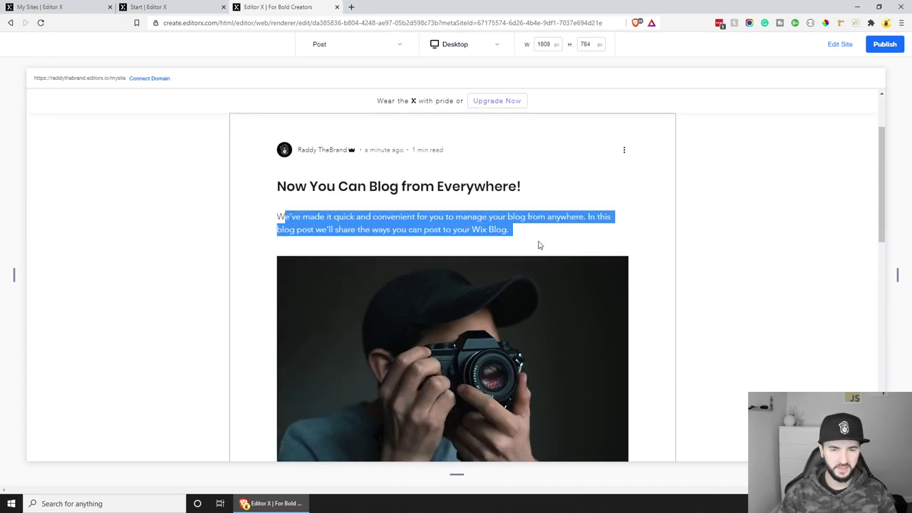
left_click(512, 227)
Examine the rest of the post, including its body text, share links, recent posts and comment box, and return to editing the site.
scroll(419, 220, "down", 1)
scroll(419, 220, "down", 6)
scroll(403, 203, "up", 3)
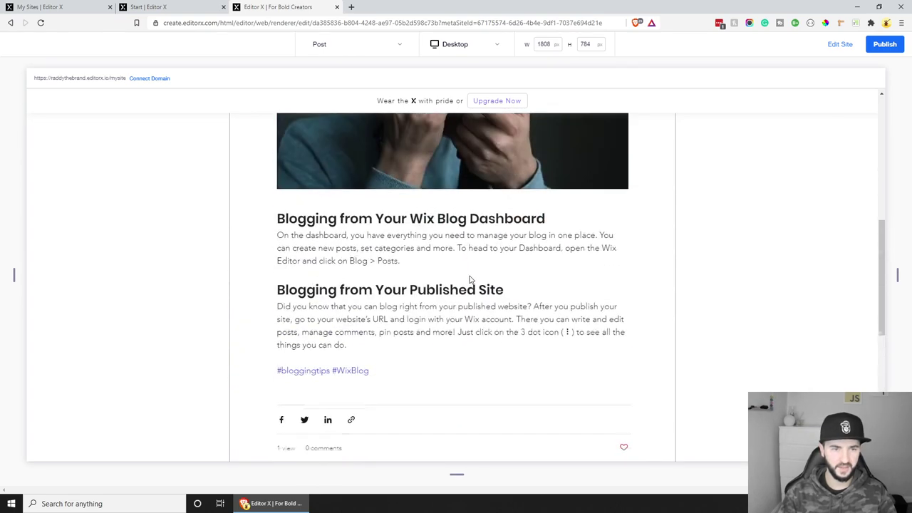
left_click_drag(463, 348, 360, 235)
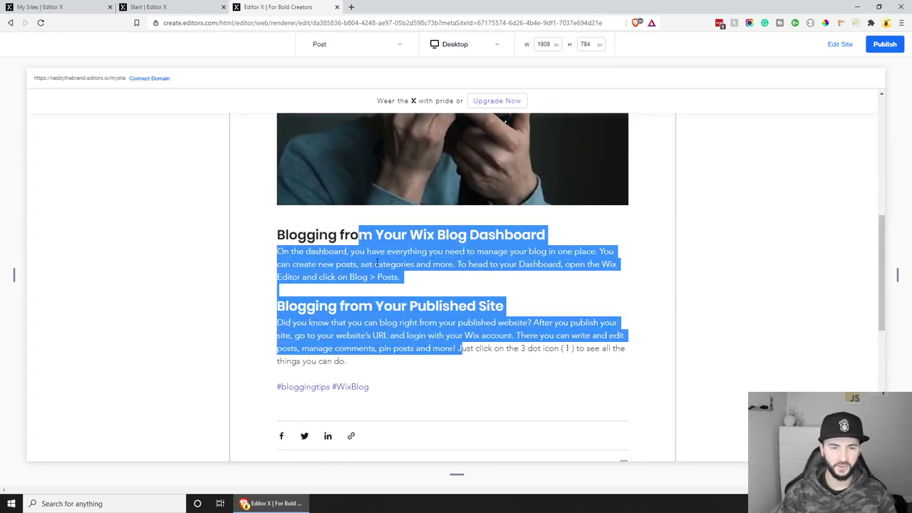
left_click(390, 276)
scroll(396, 279, "down", 5)
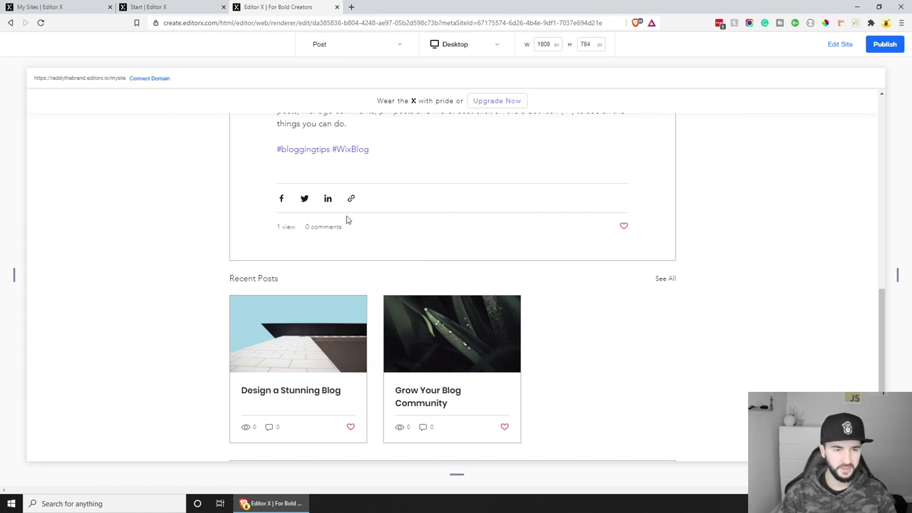
scroll(401, 346, "down", 2)
scroll(397, 326, "up", 5)
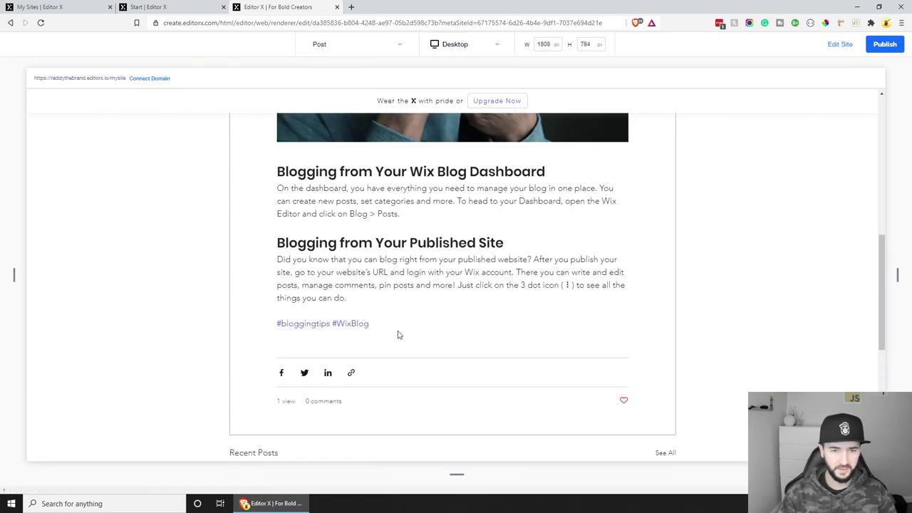
scroll(397, 325, "down", 5)
left_click(369, 351)
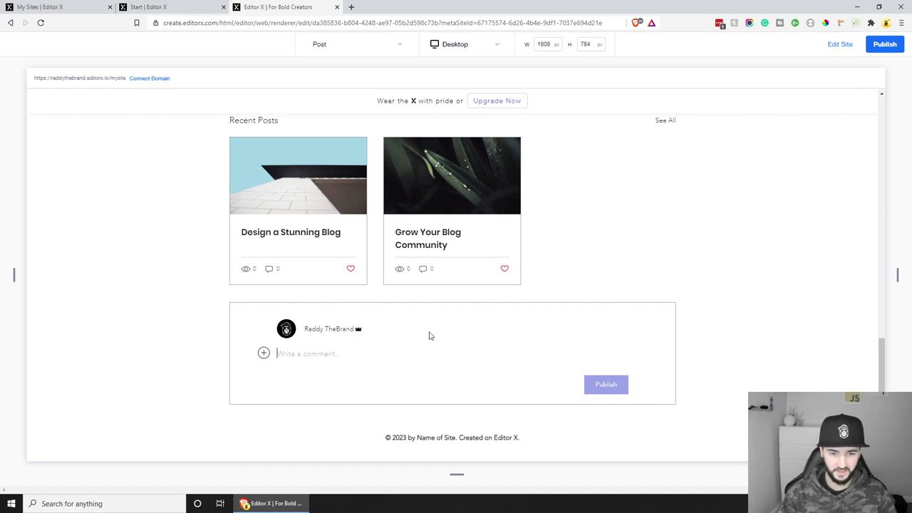
scroll(430, 336, "up", 15)
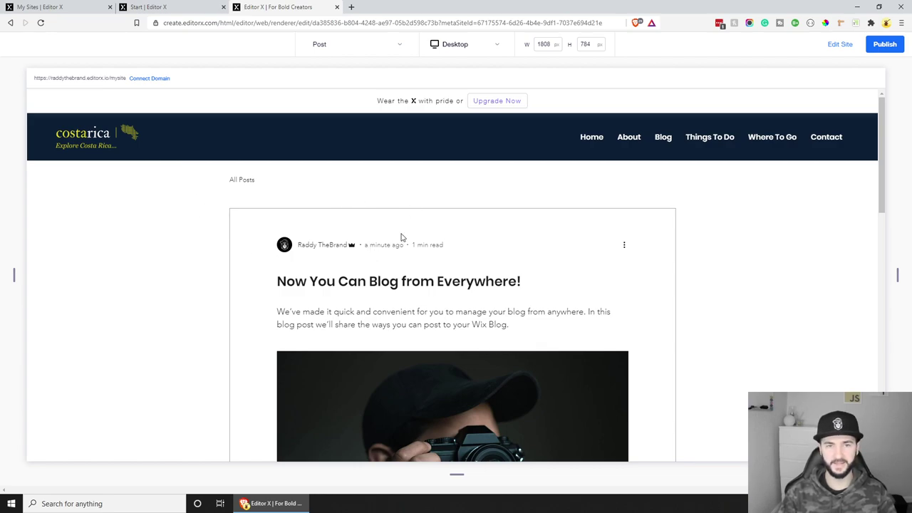
left_click(839, 44)
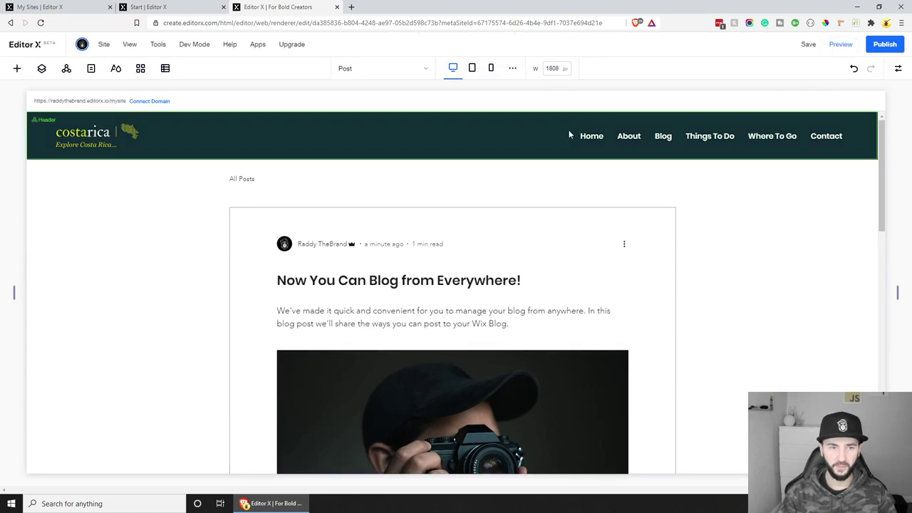
Open the post "Now You Can Blog from Everywhere!" for editing from the blog's post management.
left_click(404, 260)
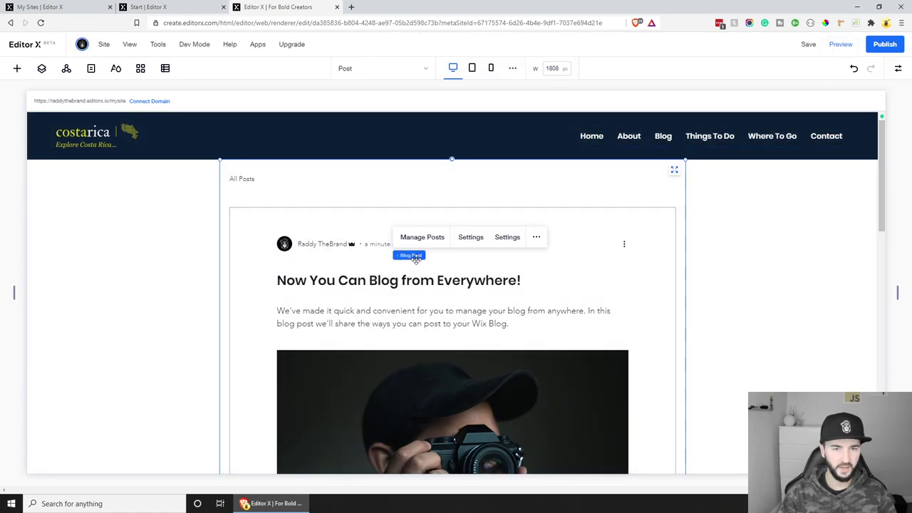
left_click(431, 239)
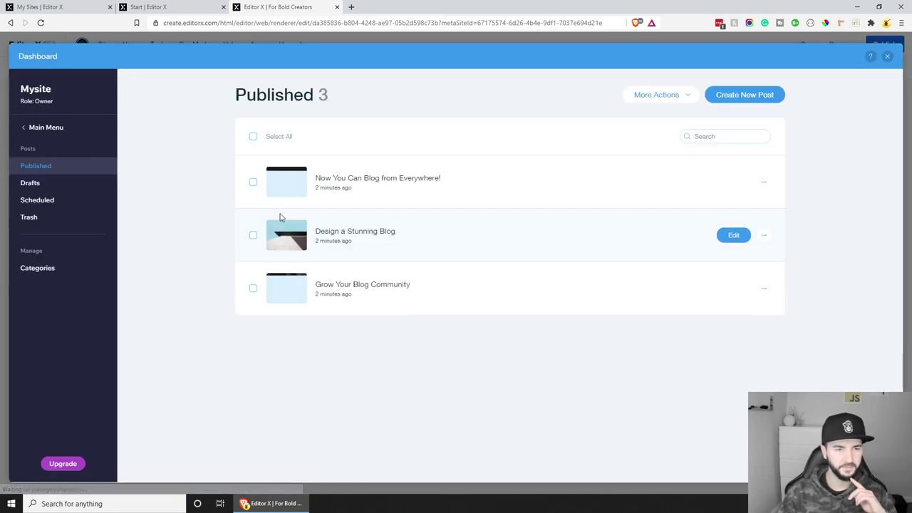
left_click(404, 181)
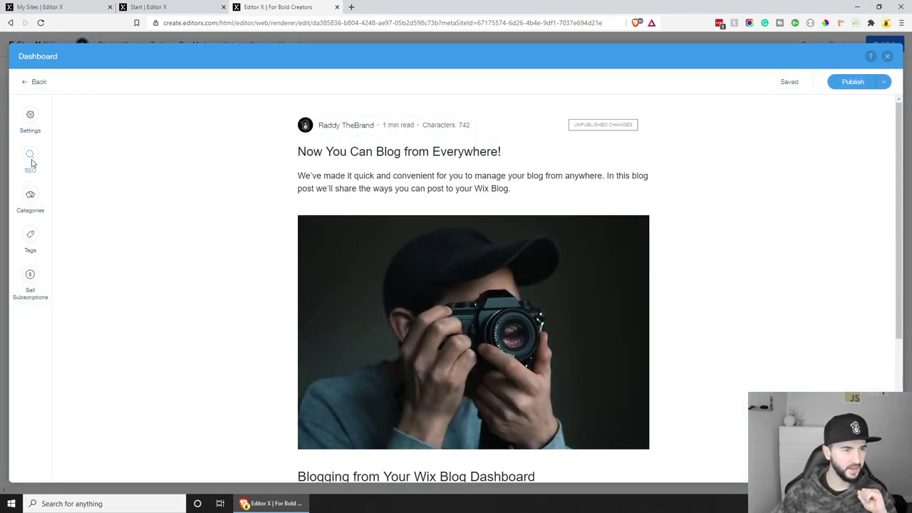
Replace the cover image of the "Now You Can Blog from Everywhere!" post with Unsplash's "costa rica" white-faced monkey photo and publish the post.
left_click(30, 155)
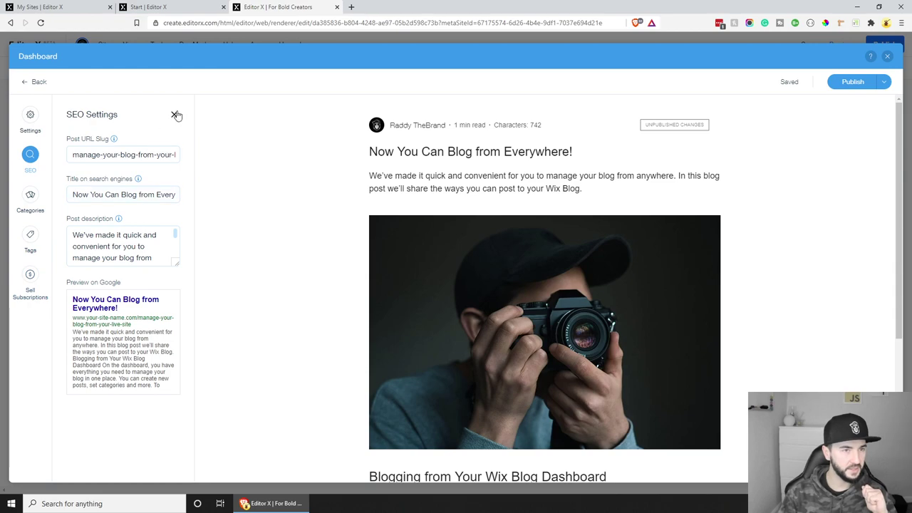
left_click(30, 116)
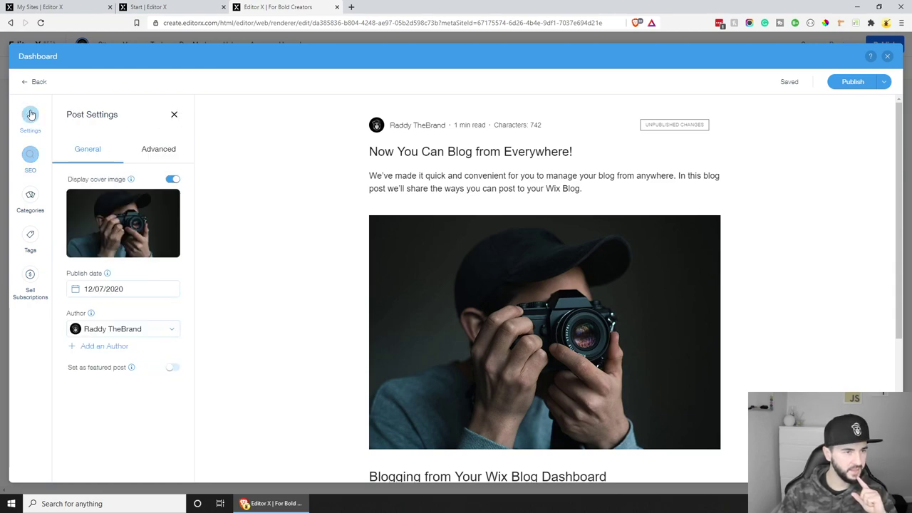
left_click(125, 227)
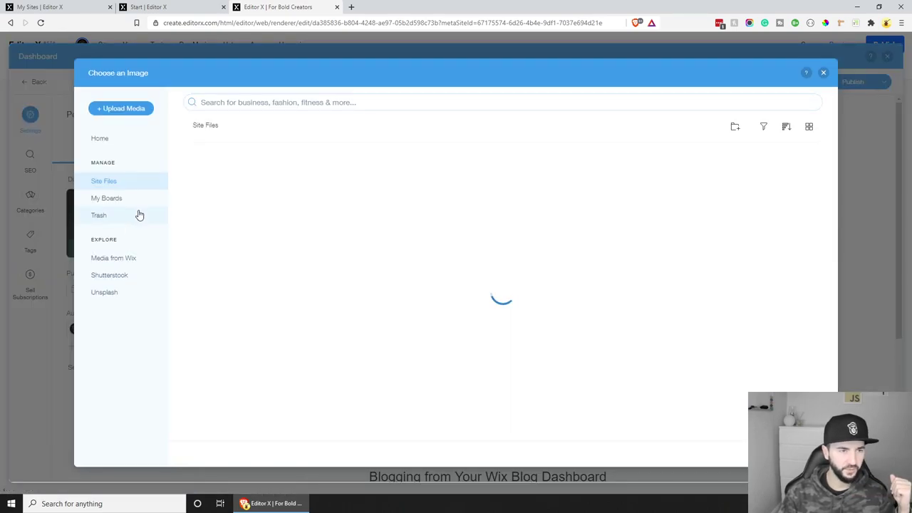
left_click(112, 293)
type("co")
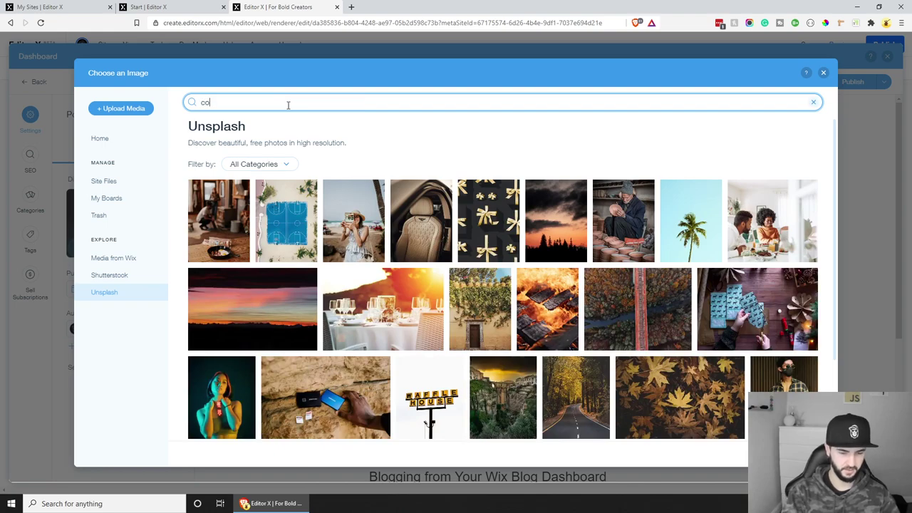
type("sta rica")
key("Return")
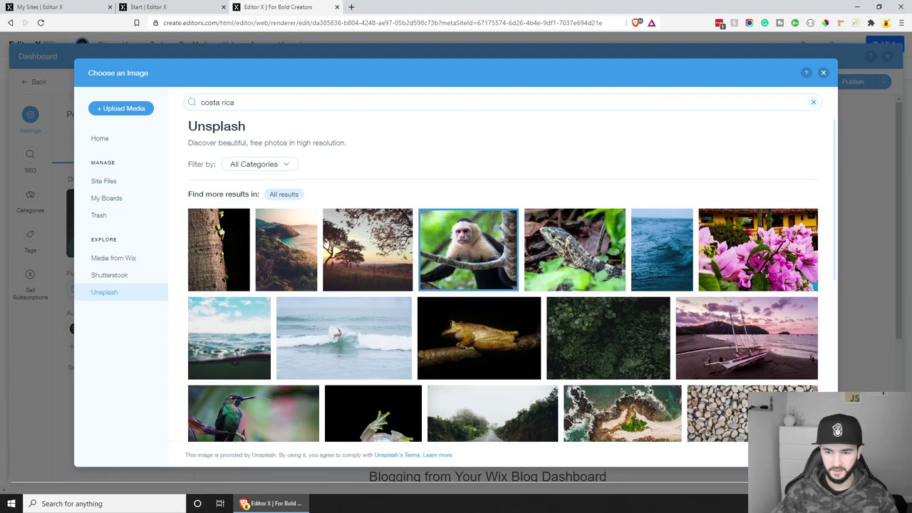
left_click(791, 454)
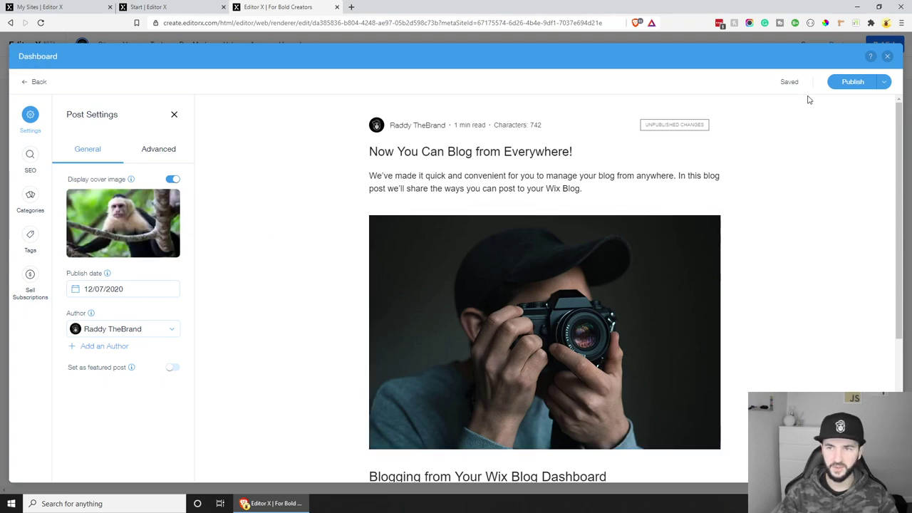
left_click(837, 81)
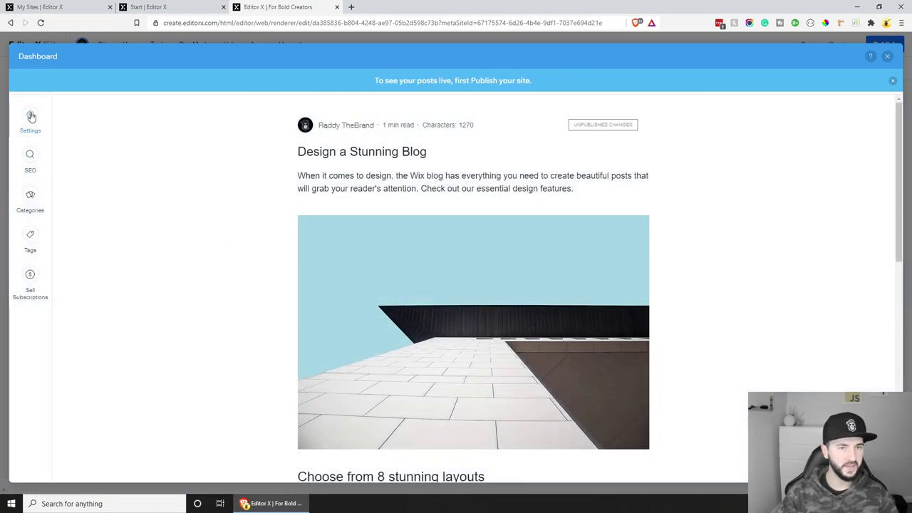
Replace the cover image of the "Design a Stunning Blog" post with the blue ocean water photo from Unsplash's "costa rica" results and publish it.
left_click(31, 116)
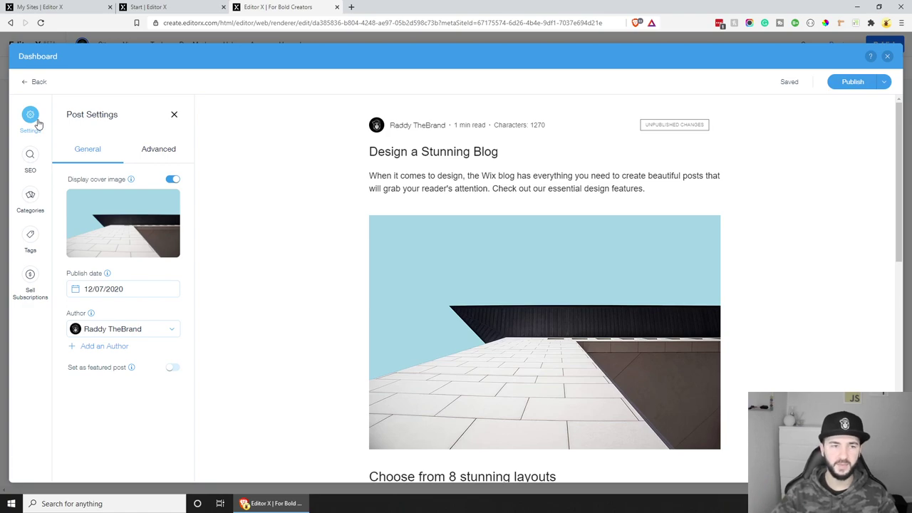
left_click(123, 223)
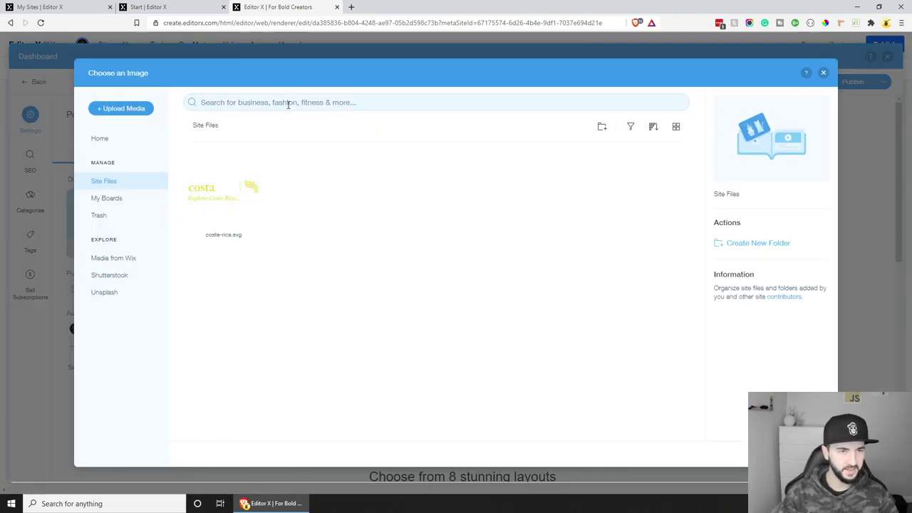
left_click(114, 294)
left_click(308, 100)
type("co")
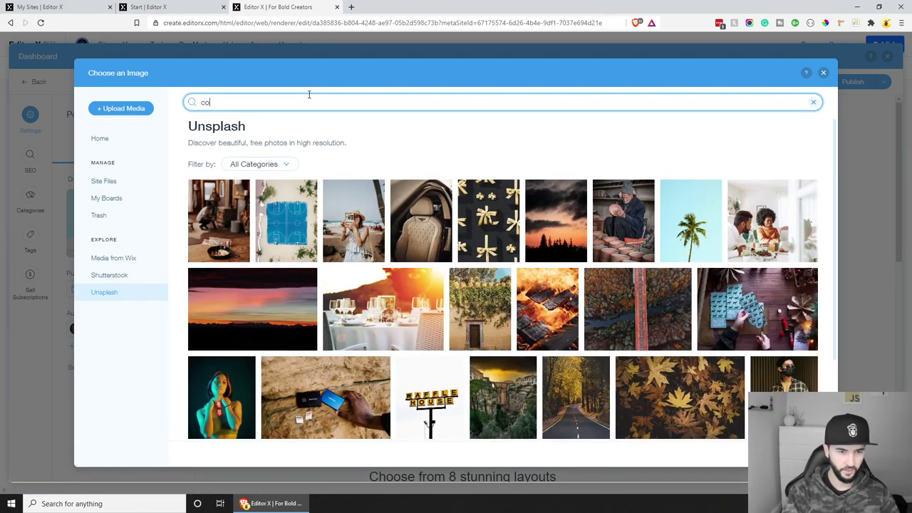
type("sta rica")
key("Return")
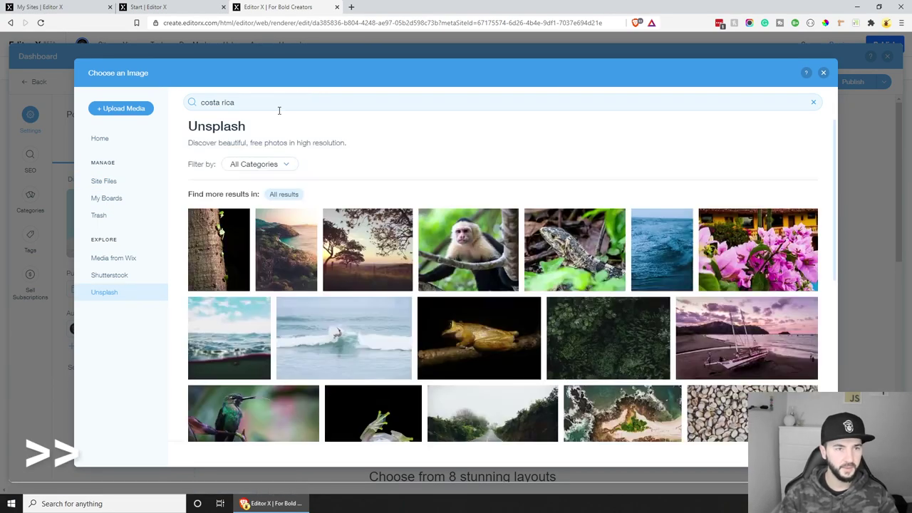
double_click(661, 249)
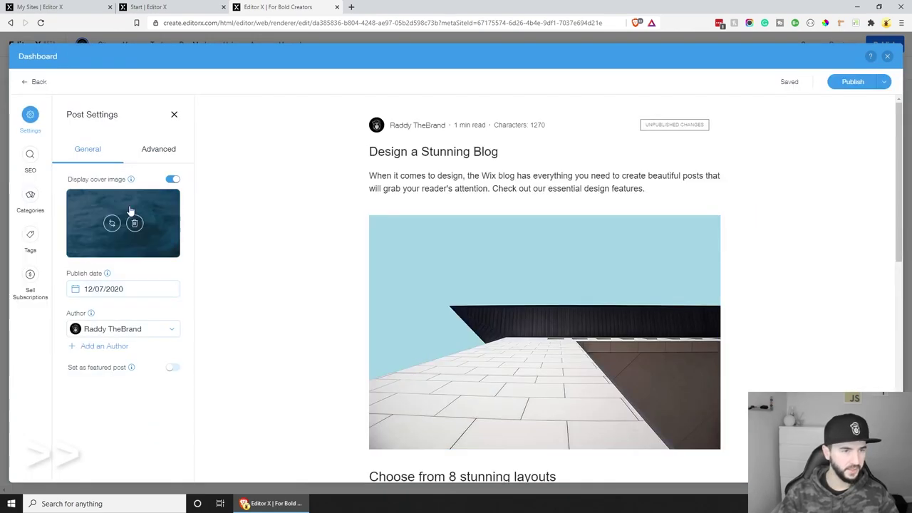
left_click(854, 81)
Replace the cover image of the "Grow Your Blog Community" post with the misty volcano crater photo from Unsplash's "costa rica" results and publish it.
left_click(316, 271)
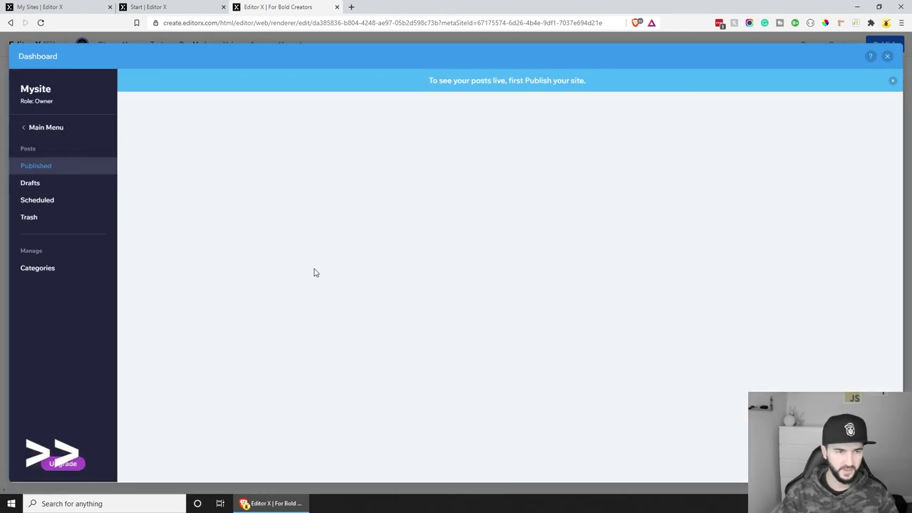
left_click(123, 223)
left_click(107, 292)
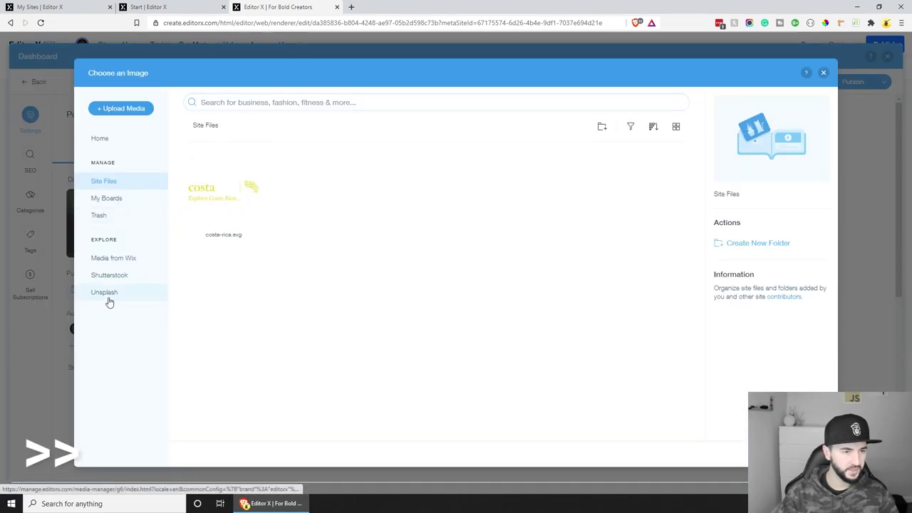
left_click(315, 102)
type("costa rica")
key("Return")
scroll(602, 228, "down", 5)
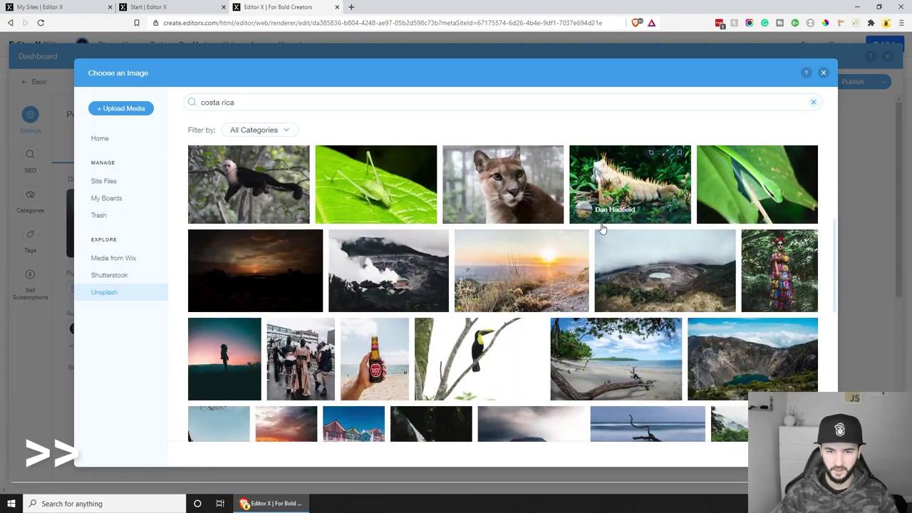
double_click(665, 271)
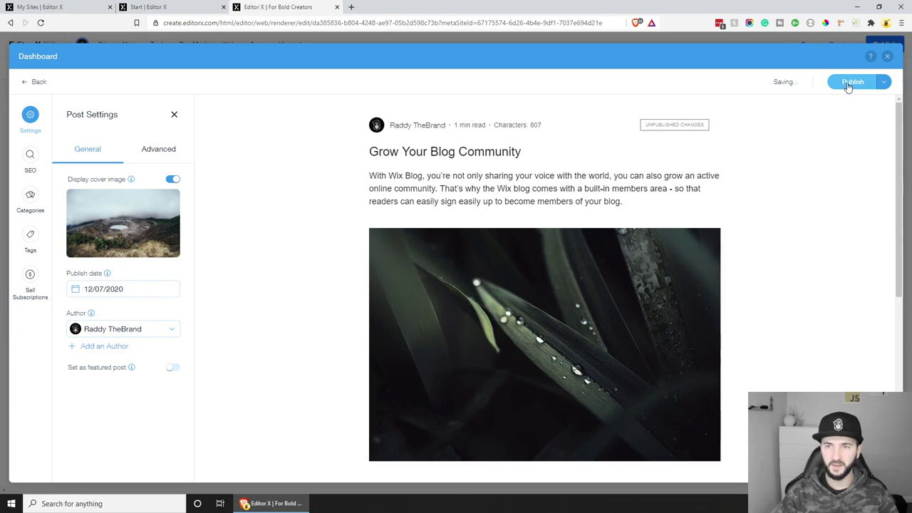
left_click(851, 82)
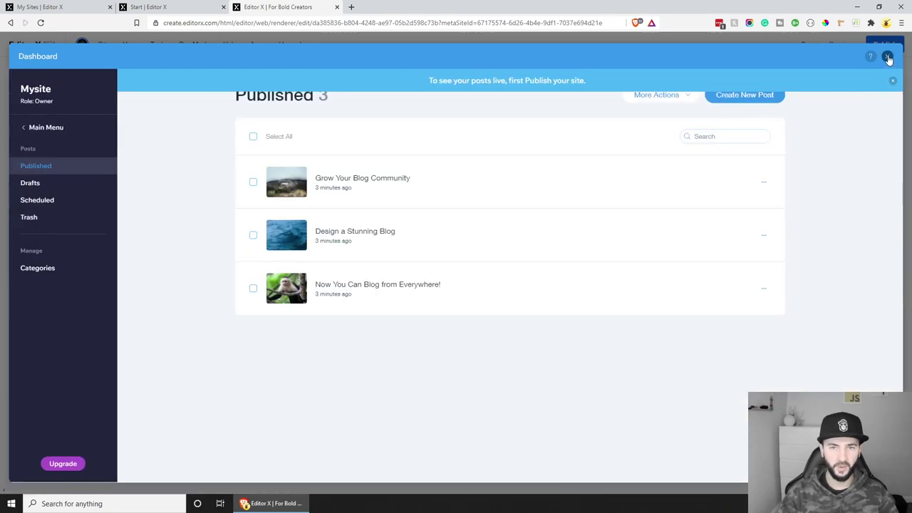
Close the blog dashboard and open the Home page for editing.
left_click(888, 57)
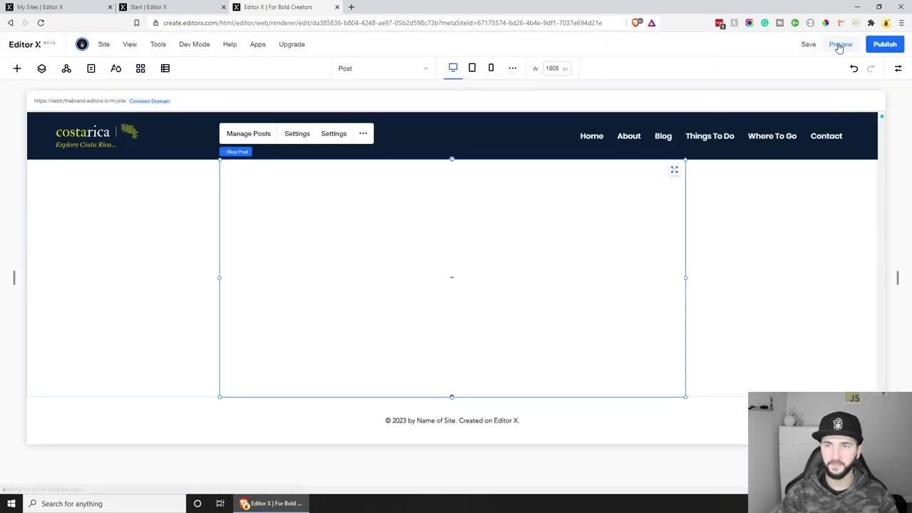
left_click(361, 72)
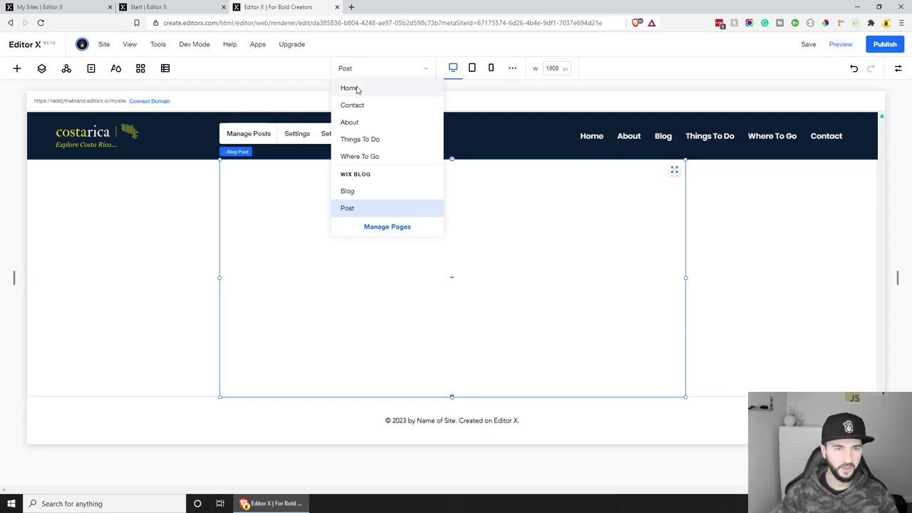
left_click(353, 87)
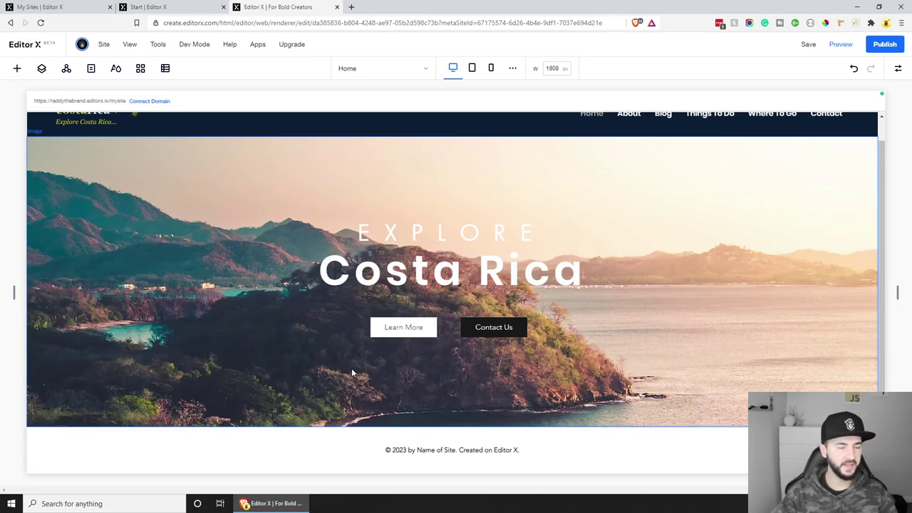
Browse the designed section compositions for Features, Products, Testimonials, Banners, Pricing and About for a suitable Home page layout.
left_click(17, 69)
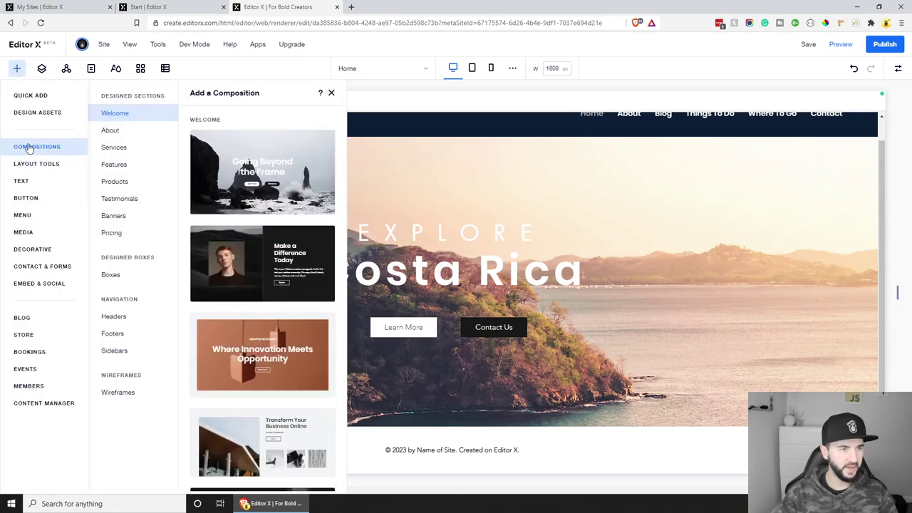
left_click(124, 165)
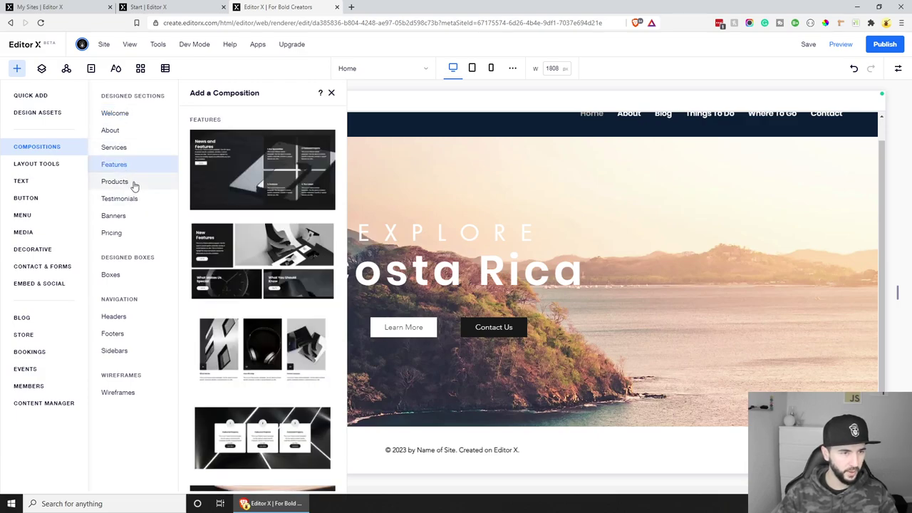
left_click(134, 185)
left_click(133, 166)
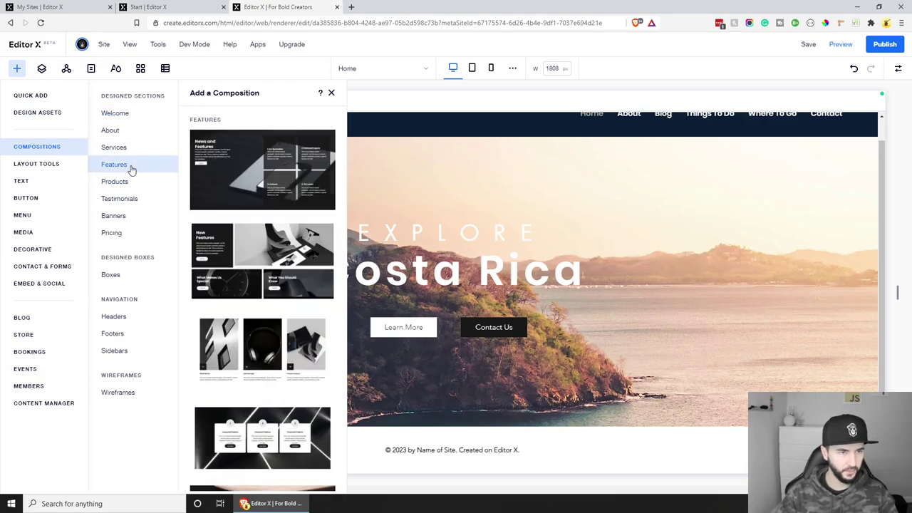
scroll(290, 324, "down", 3)
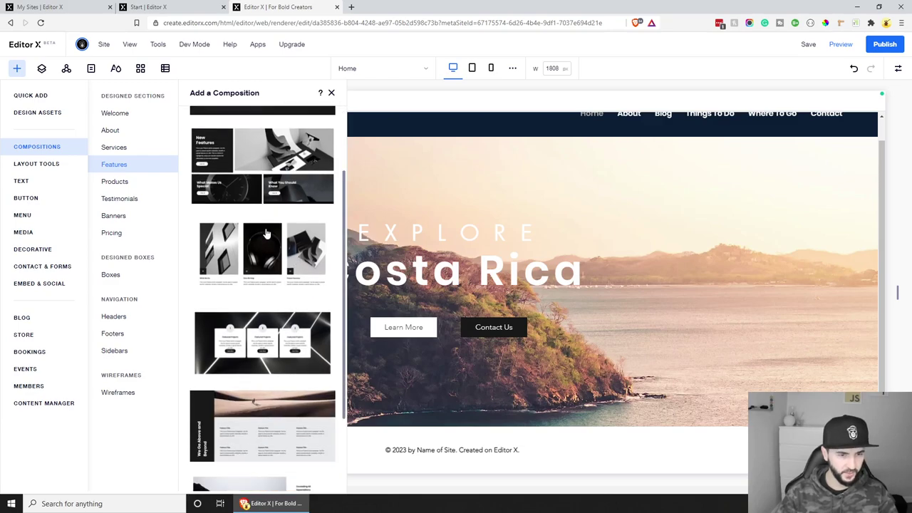
scroll(290, 324, "down", 3)
left_click(116, 181)
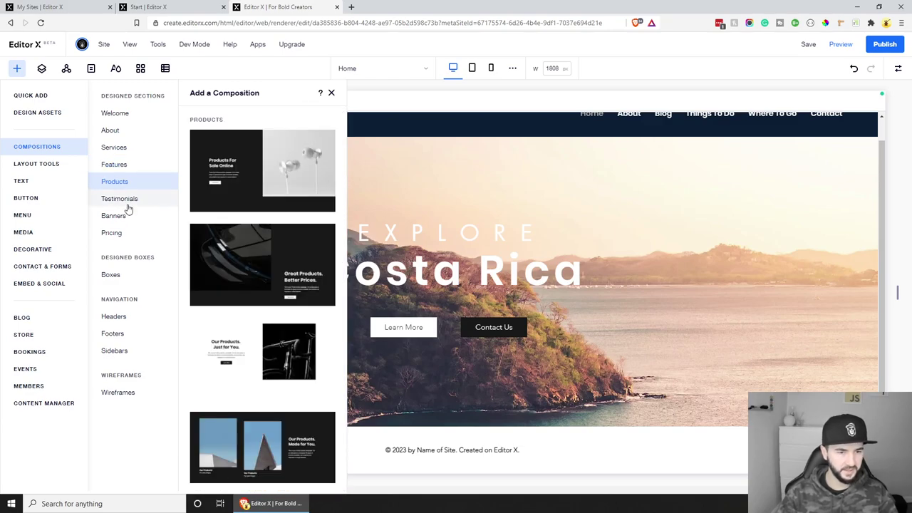
left_click(120, 200)
scroll(290, 284, "down", 4)
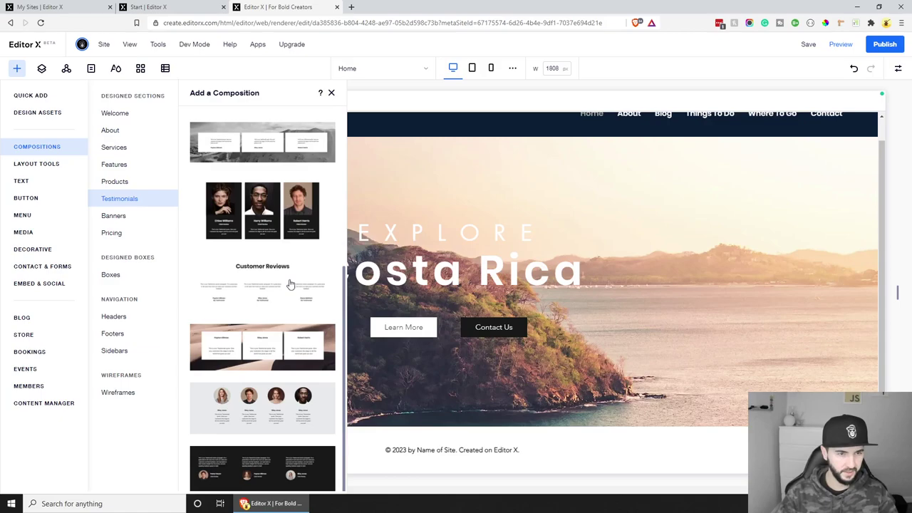
scroll(289, 285, "up", 4)
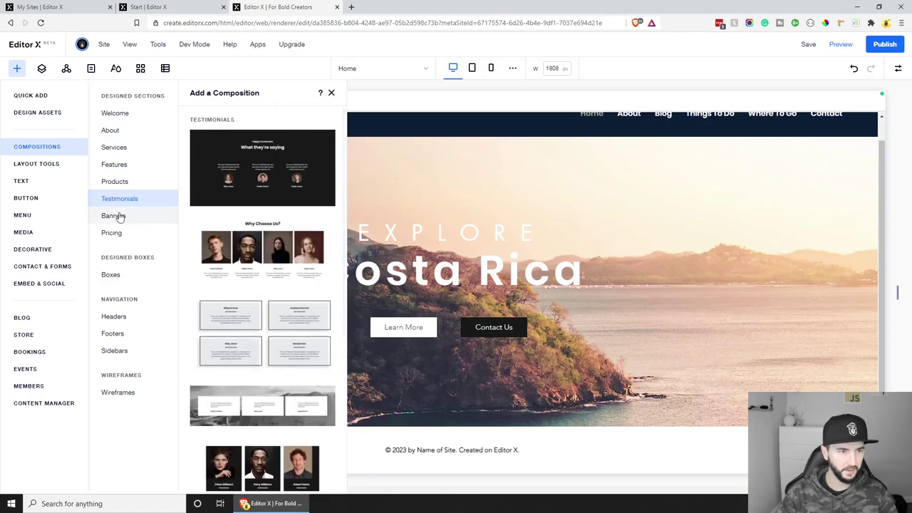
left_click(125, 220)
scroll(271, 252, "down", 2)
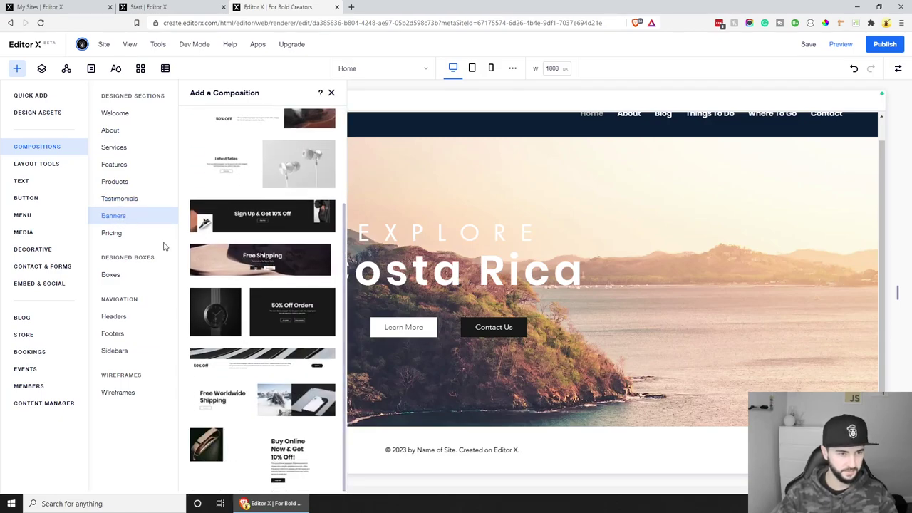
left_click(131, 236)
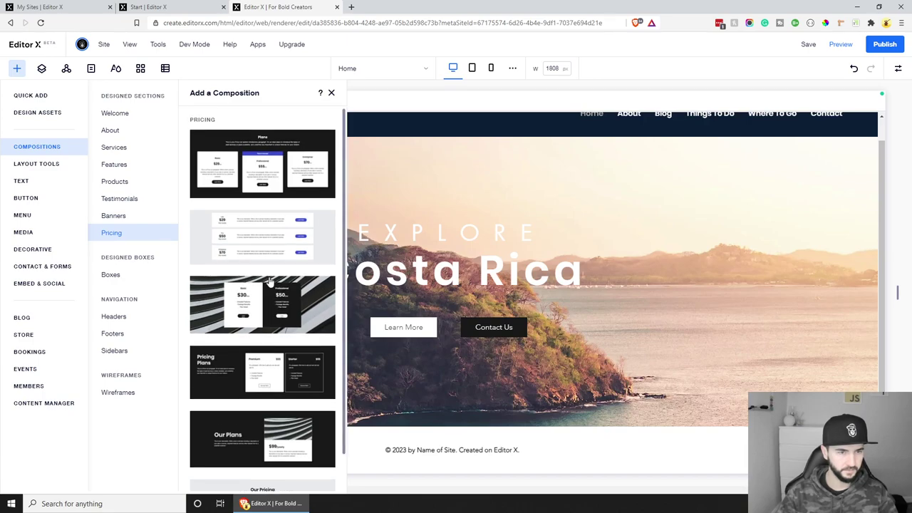
left_click(114, 133)
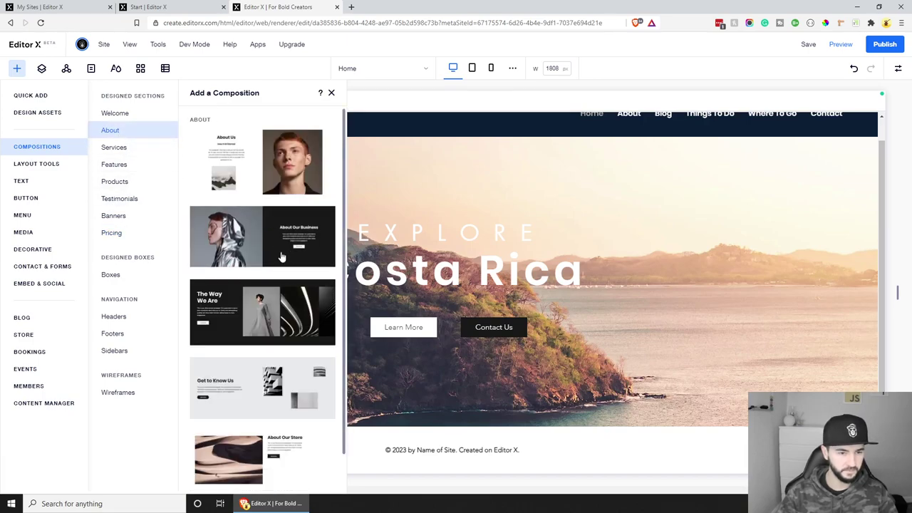
scroll(279, 261, "down", 3)
scroll(279, 260, "down", 10)
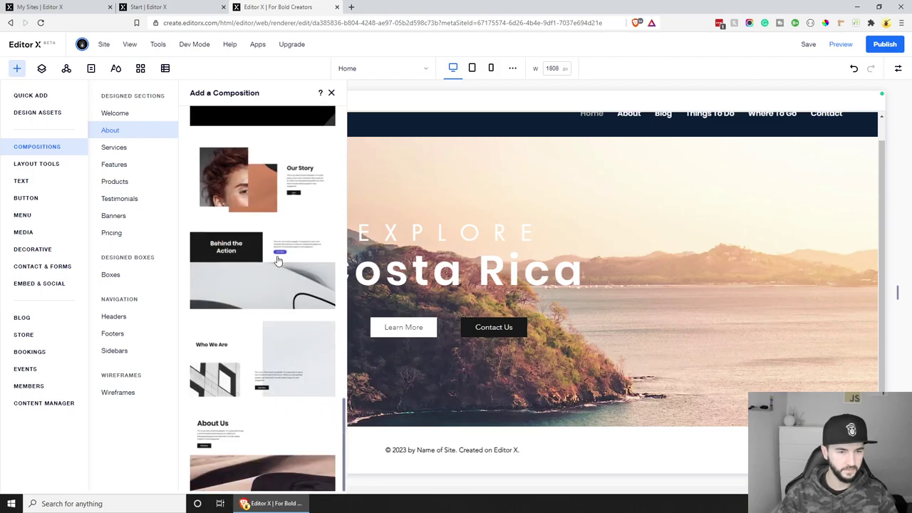
Add the three-image "Services I Offer" composition from the Services designs to the Home page.
scroll(279, 259, "down", 3)
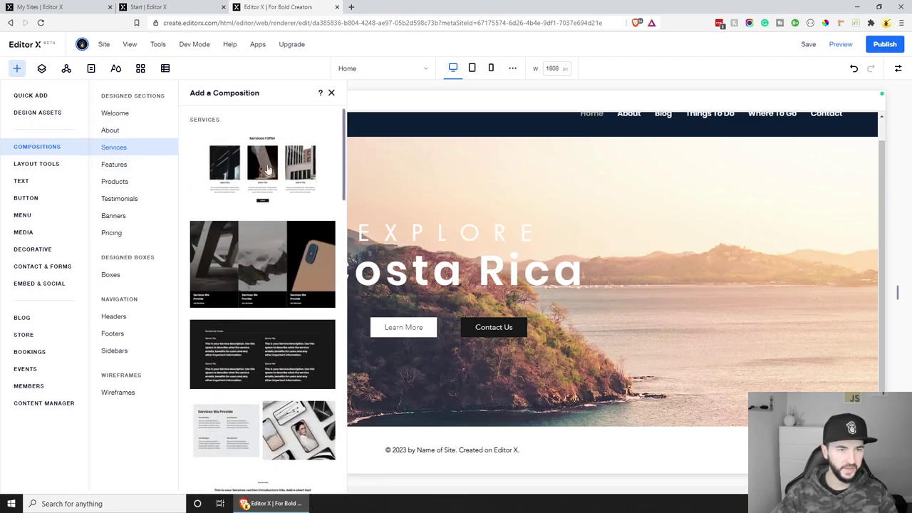
mouse_move(302, 156)
left_mouse_down()
mouse_move(285, 150)
mouse_move(306, 147)
left_mouse_up()
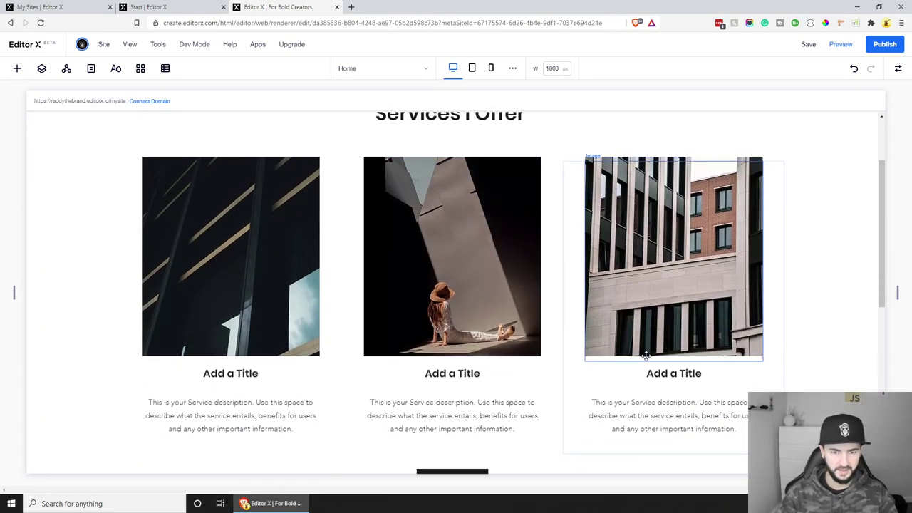
scroll(643, 354, "down", 3)
Replace the "Services I Offer" heading of the three-column section with "Articles".
scroll(645, 356, "up", 5)
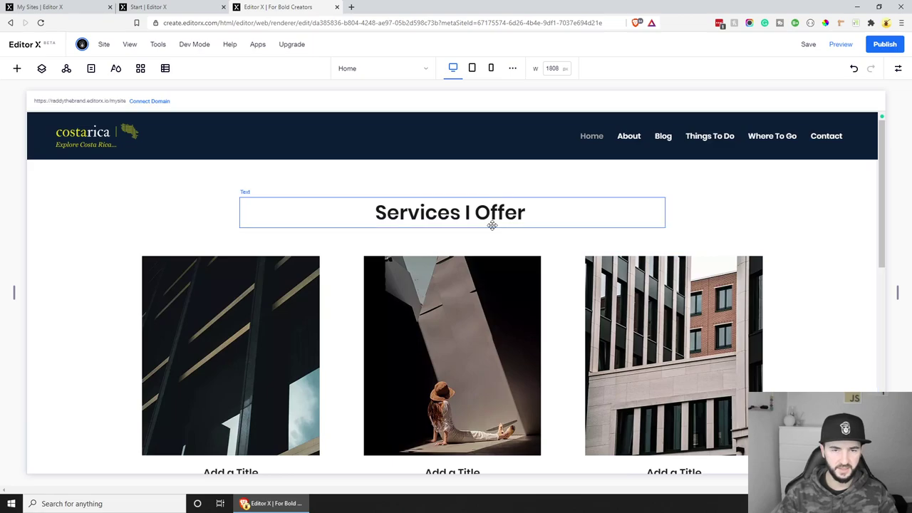
left_click(483, 213)
left_click(483, 214)
type("Artu")
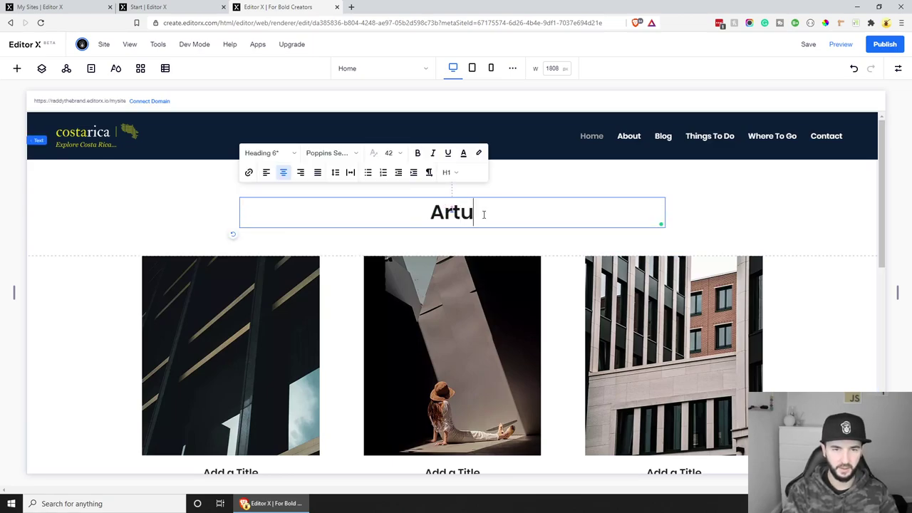
key("BackSpace")
type("icla")
key("BackSpace")
type("e")
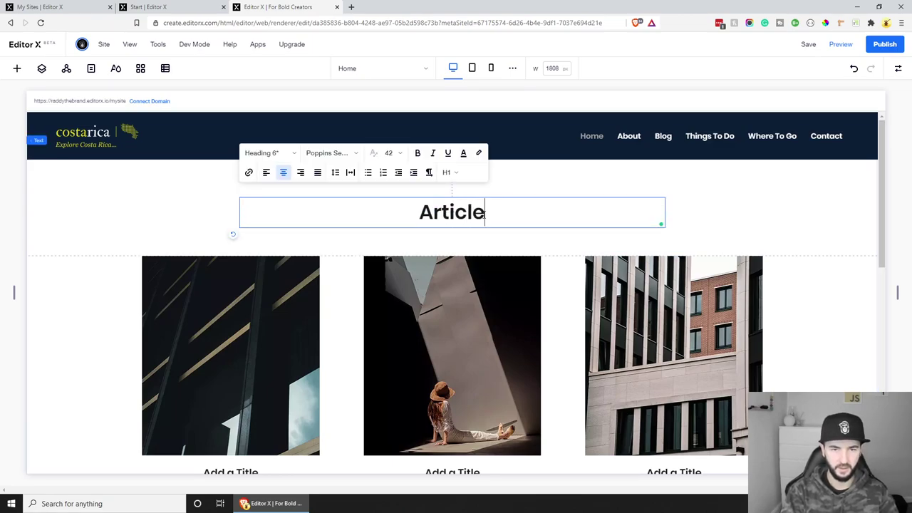
type("s")
Move the "Explore Costa Rica" hero section above the Articles section in the Home page's layer order.
scroll(443, 291, "down", 1)
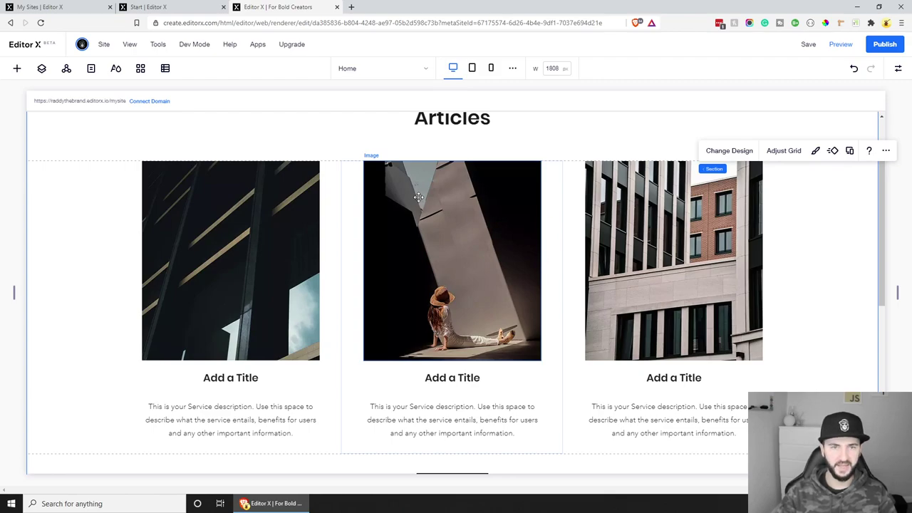
left_click(255, 173)
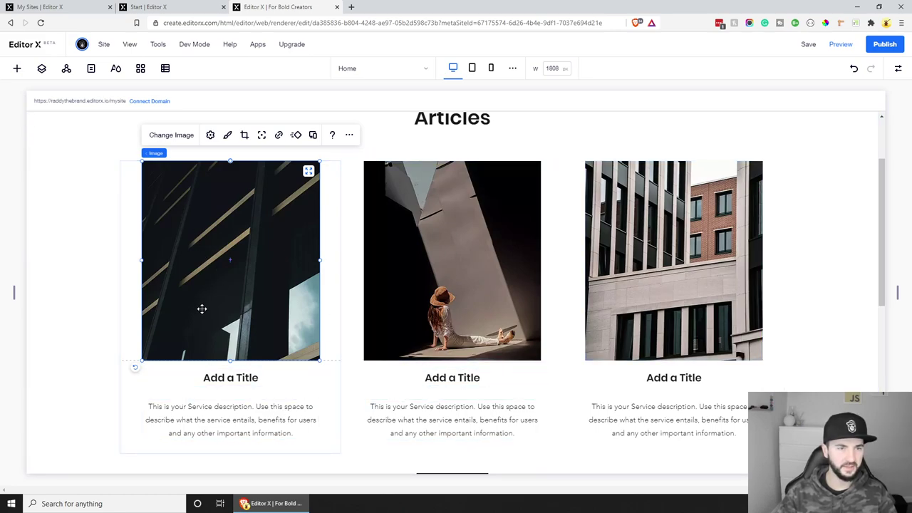
scroll(258, 211, "down", 2)
scroll(258, 211, "down", 5)
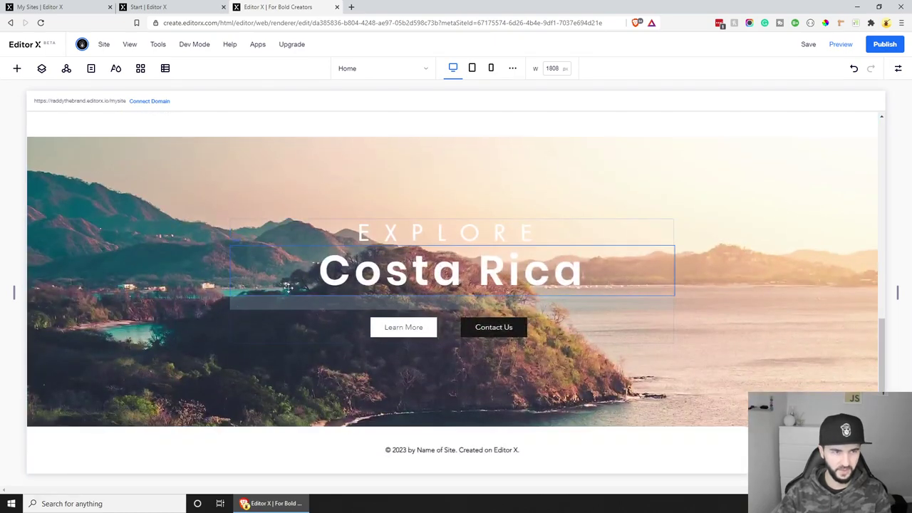
scroll(342, 270, "up", 10)
scroll(142, 214, "down", 10)
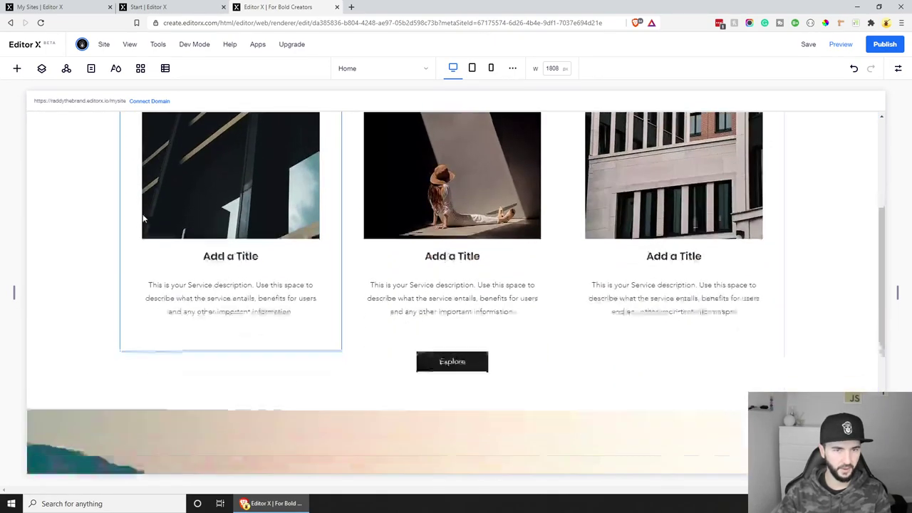
scroll(207, 299, "up", 10)
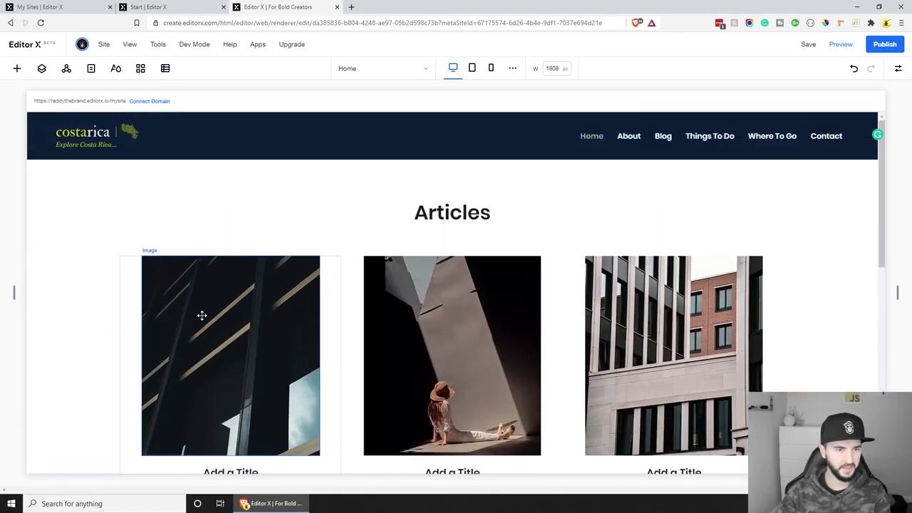
left_click(42, 69)
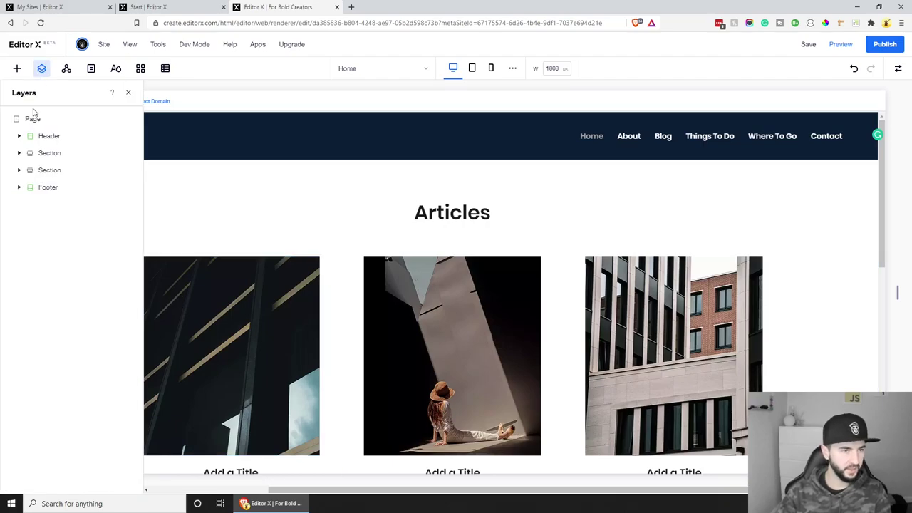
left_click(29, 171)
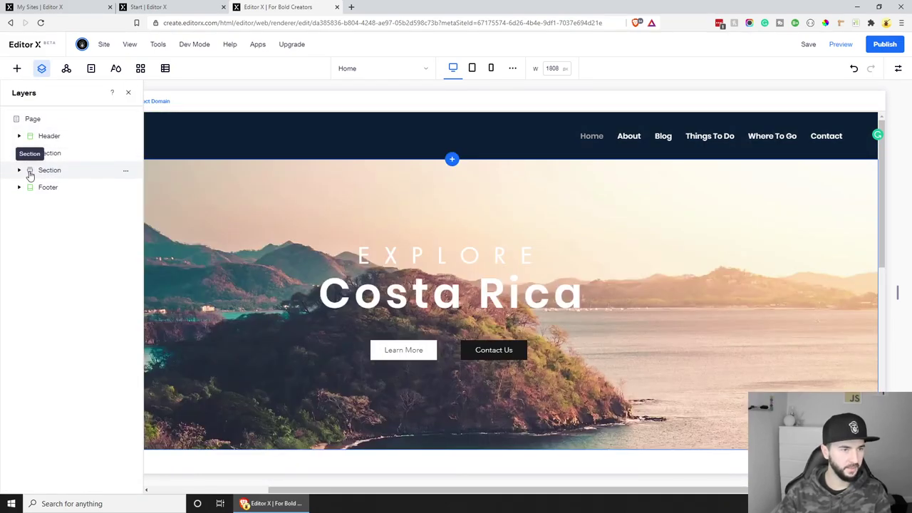
left_click(128, 92)
Examine how the first article column is nested by selecting its item, its image and the repeater around all three columns.
scroll(230, 217, "down", 5)
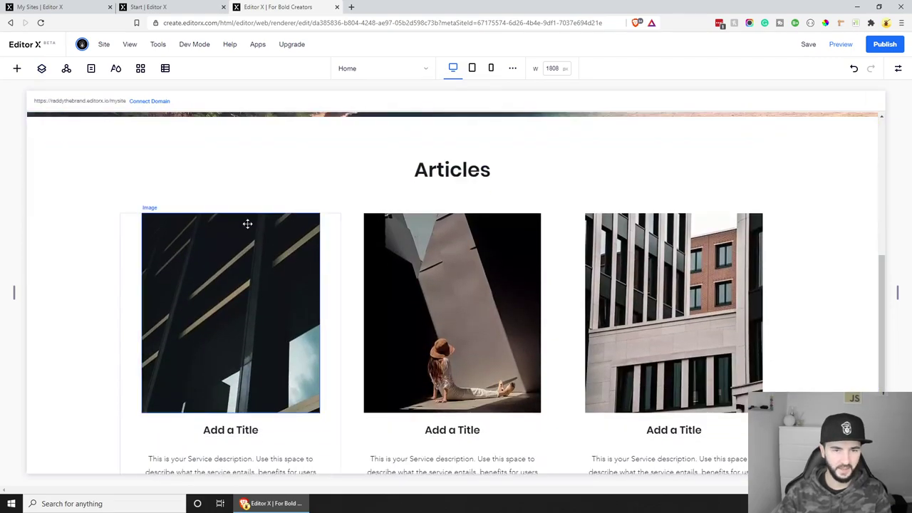
scroll(242, 235, "down", 2)
scroll(242, 235, "up", 3)
left_click(246, 285)
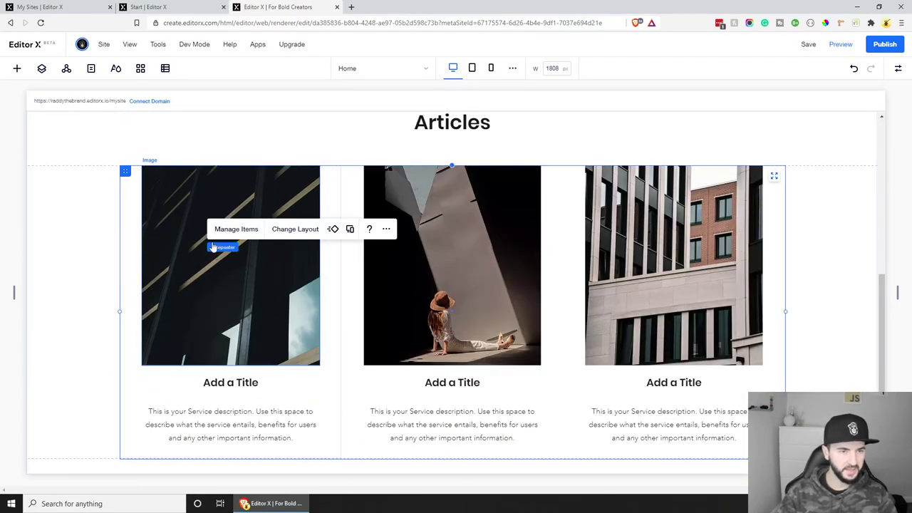
left_click(159, 177)
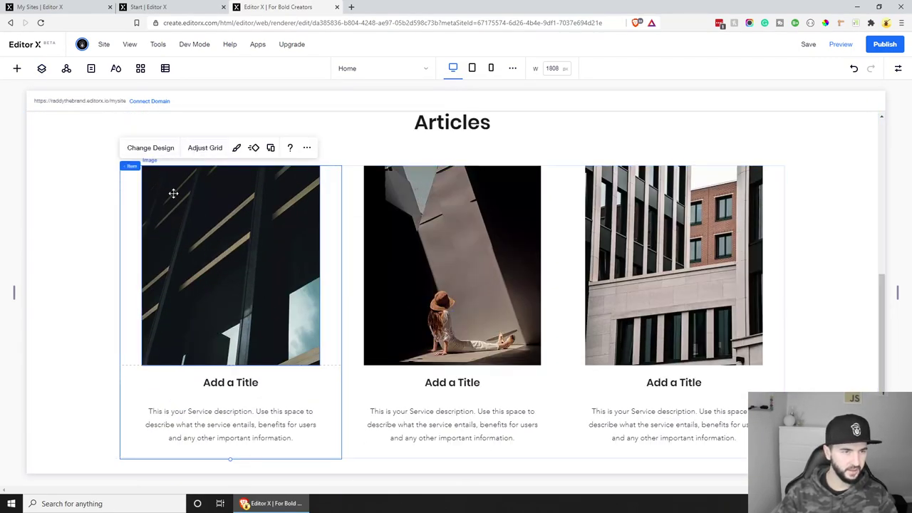
left_click(148, 170)
mouse_move(154, 158)
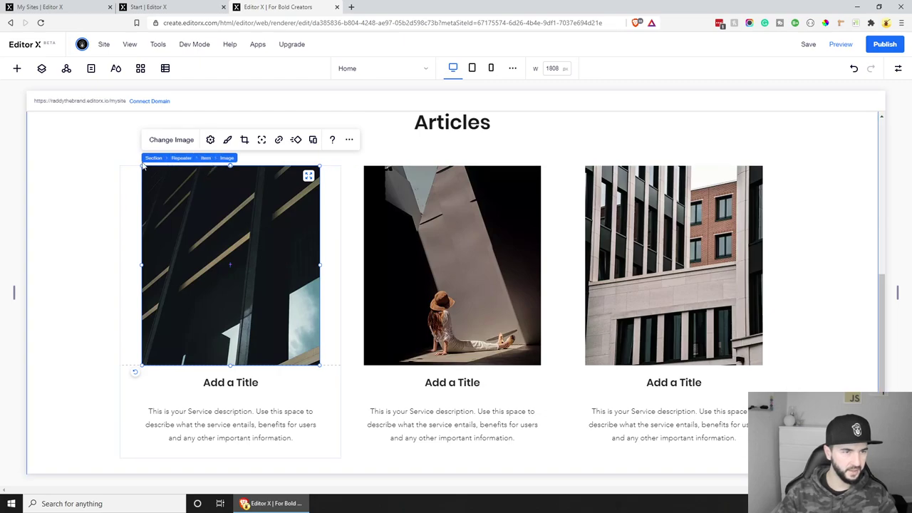
left_click(184, 158)
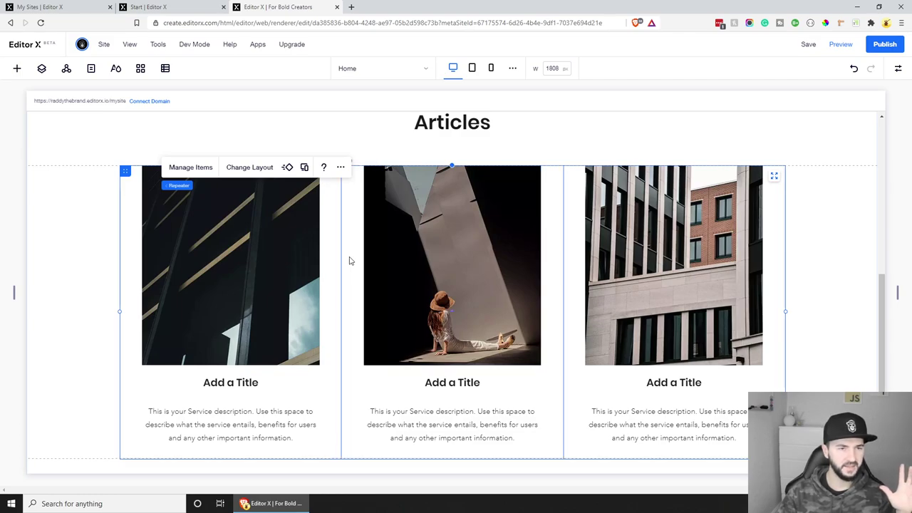
Add the Content Manager to the site and return to the first article column's image.
left_click(165, 68)
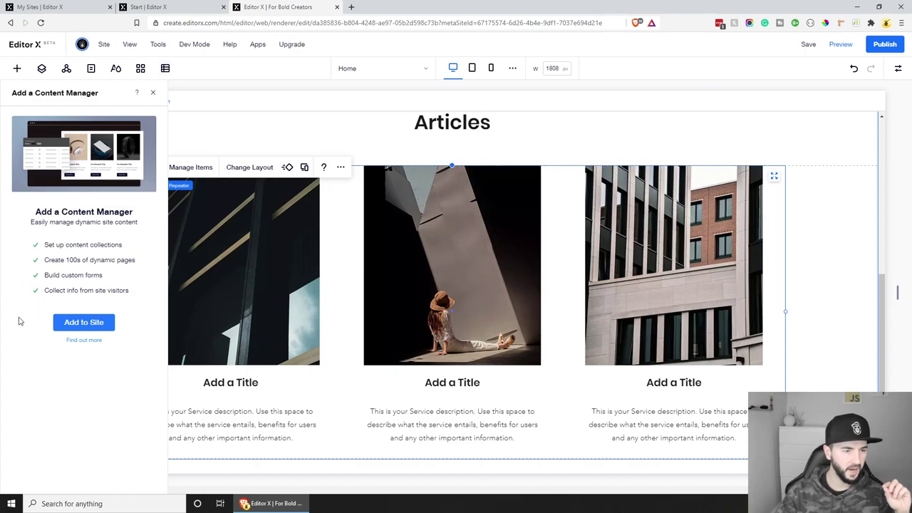
left_click(84, 322)
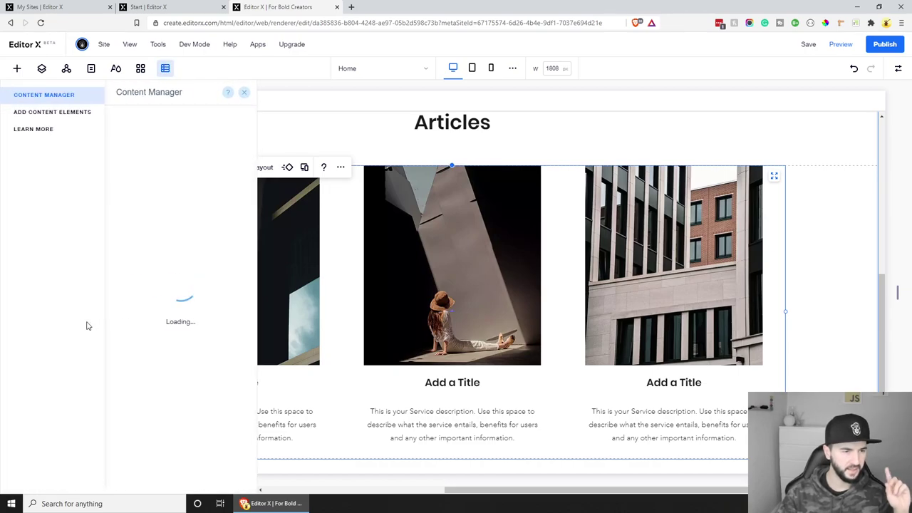
left_click(286, 241)
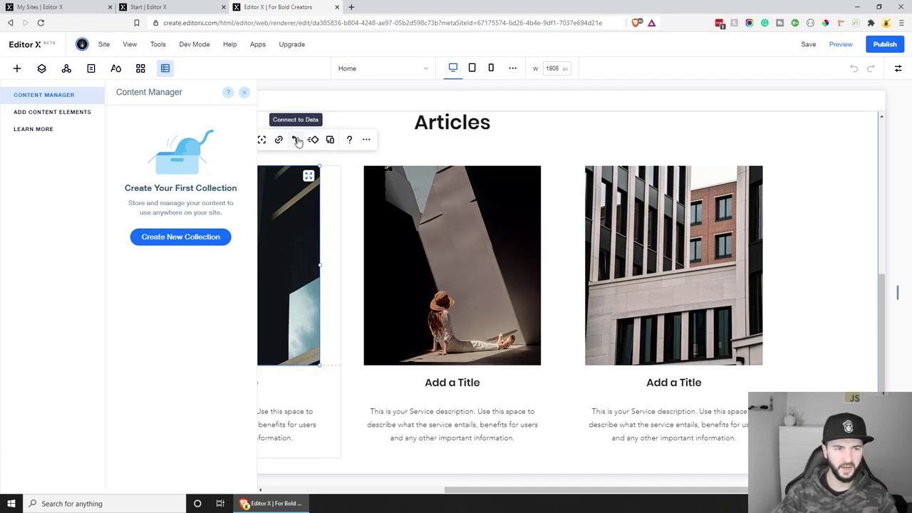
left_click(245, 94)
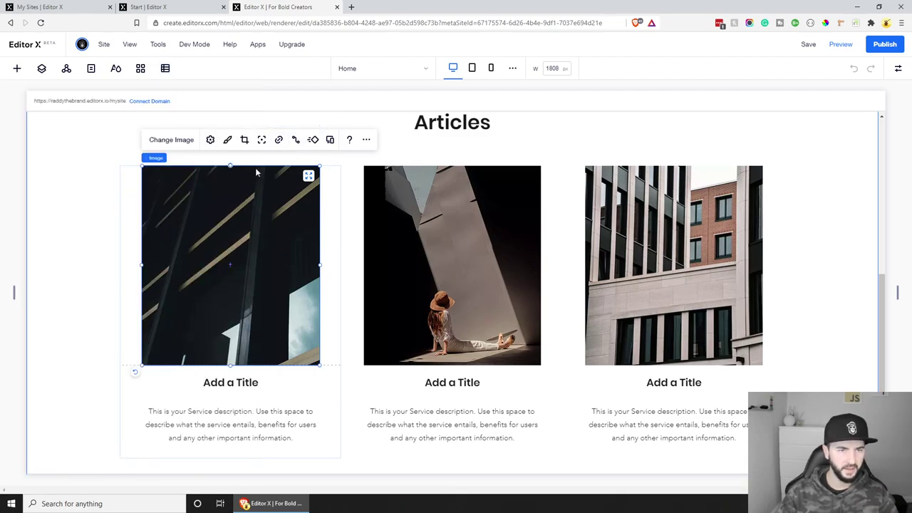
Create a dataset named "Posts dataset" from the blog's Posts collection in the first image's data connection settings.
left_click(296, 140)
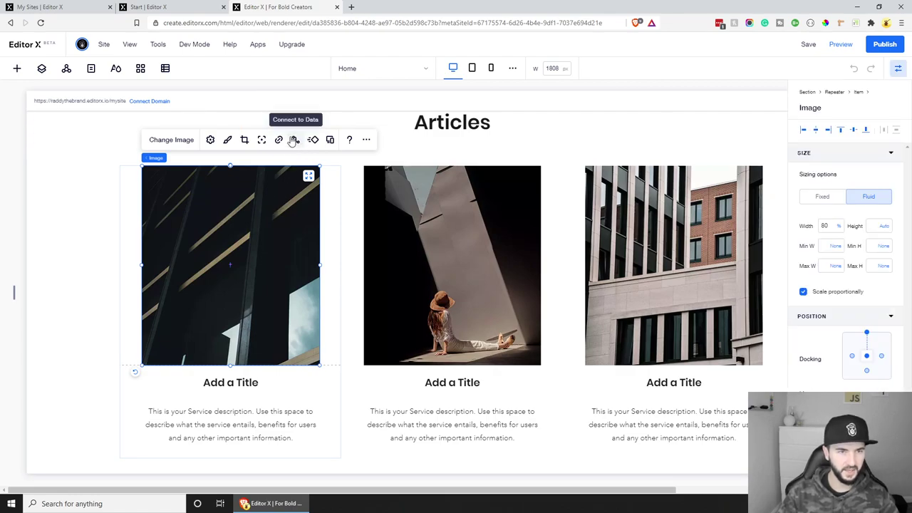
left_click(294, 141)
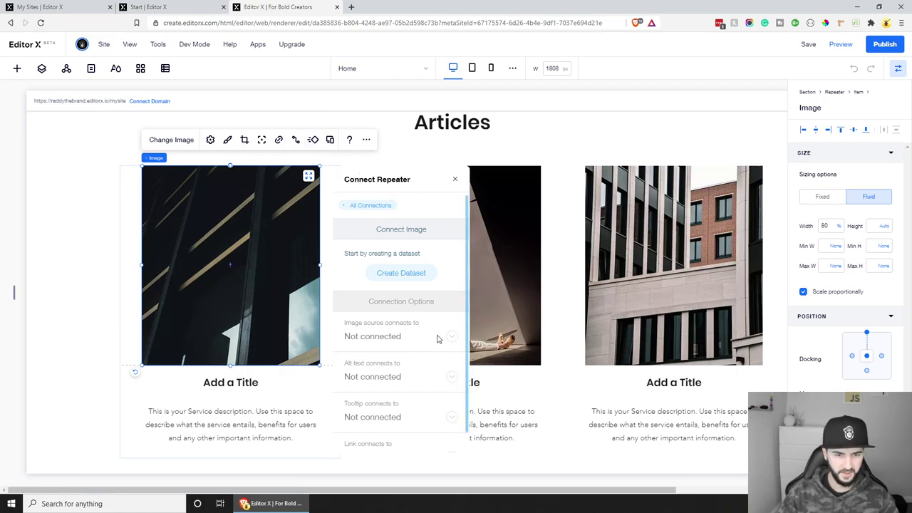
left_click(404, 277)
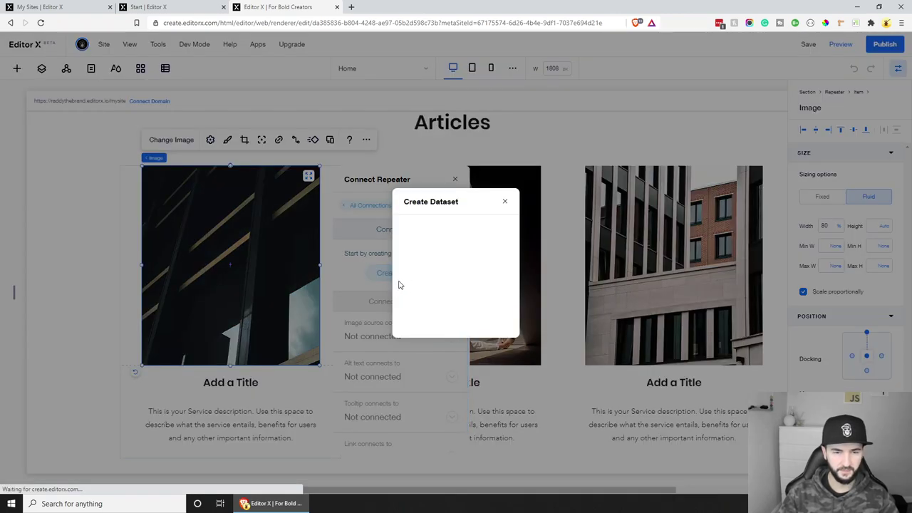
left_click(488, 248)
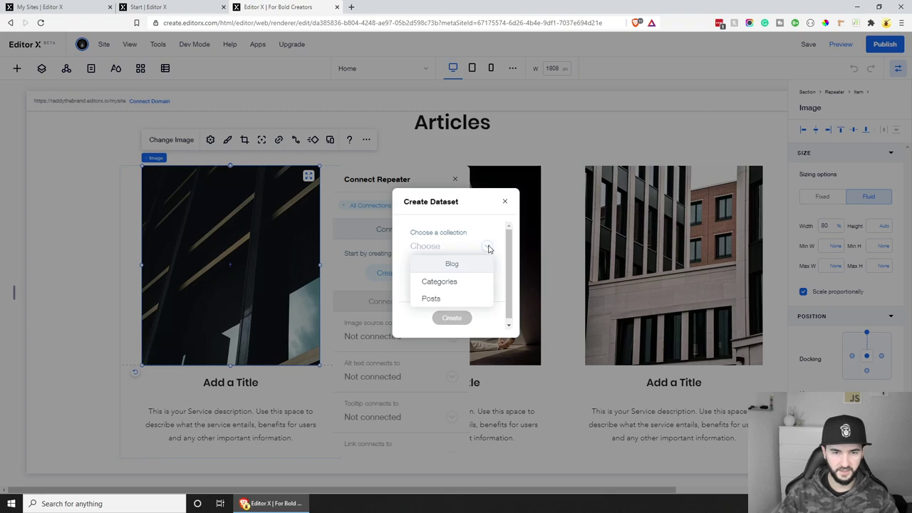
left_click(439, 300)
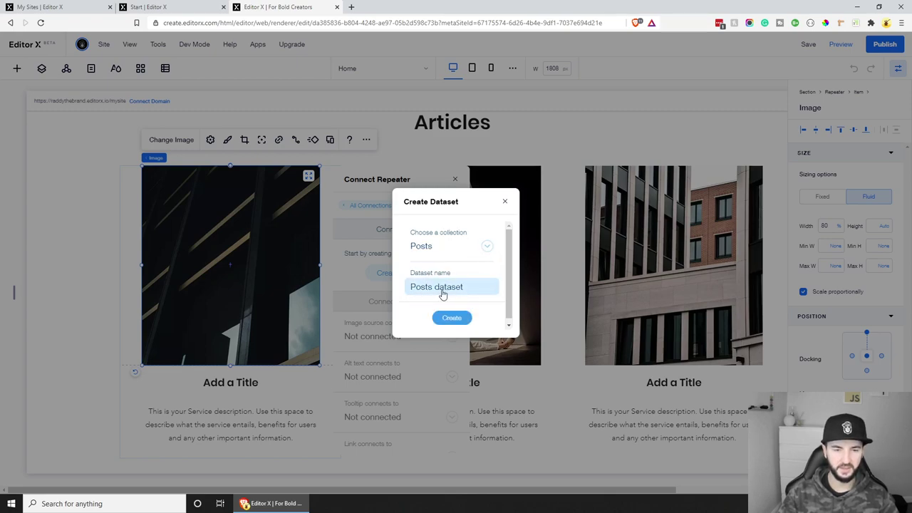
left_click(460, 318)
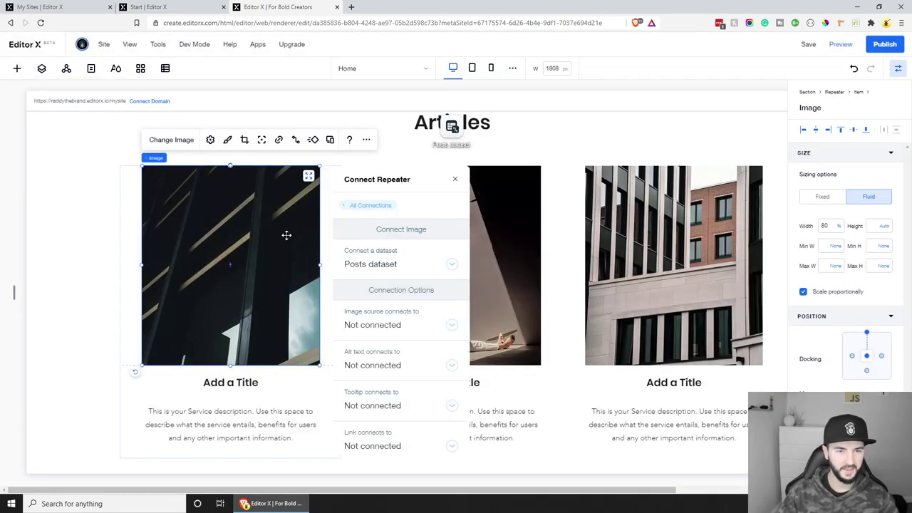
Connect the image source to Cover Image, the alt text and tooltip to Title, and the link to Post Page URL.
left_click(451, 327)
left_click(410, 348)
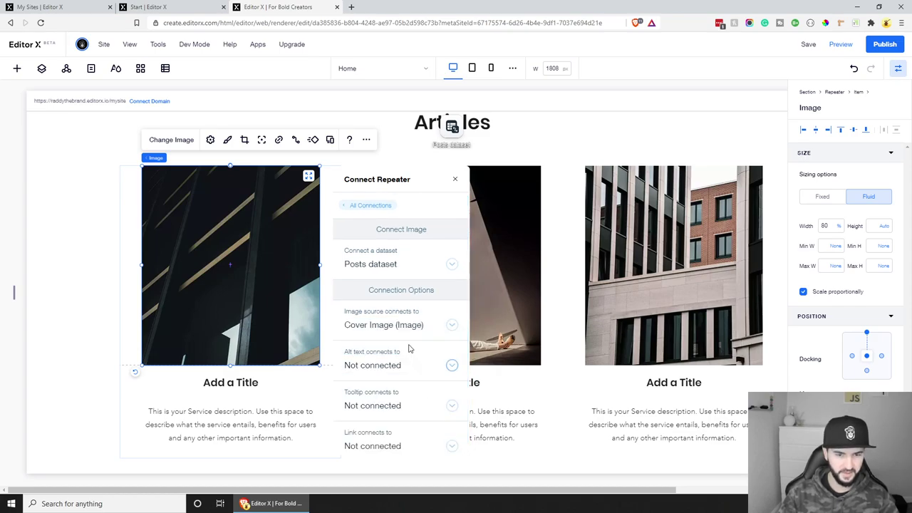
left_click(451, 357)
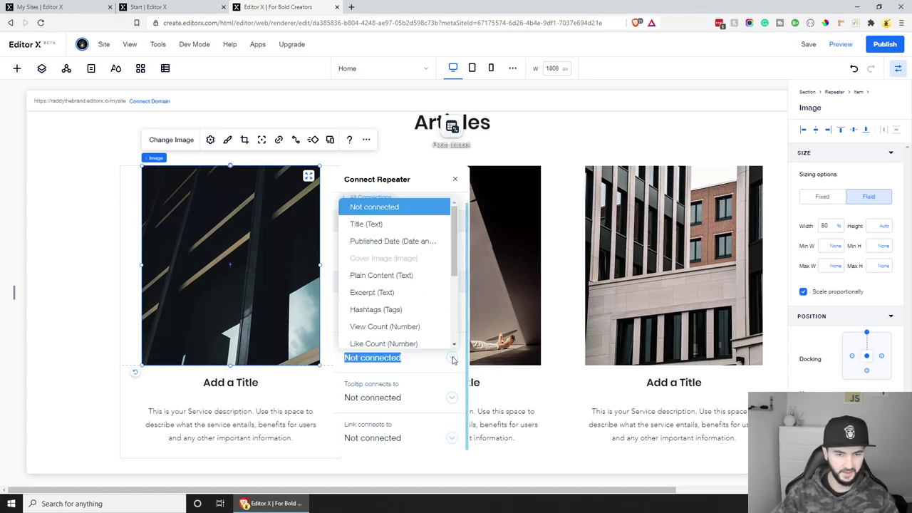
left_click(375, 226)
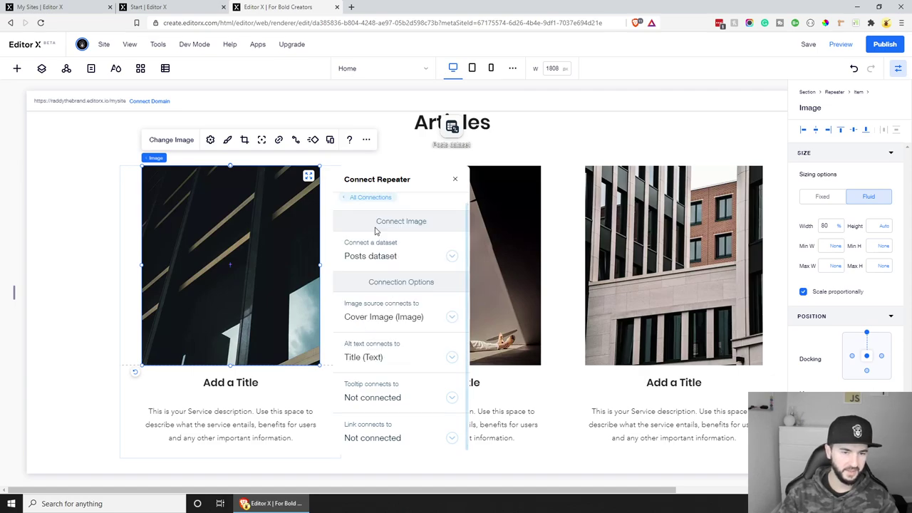
left_click(405, 405)
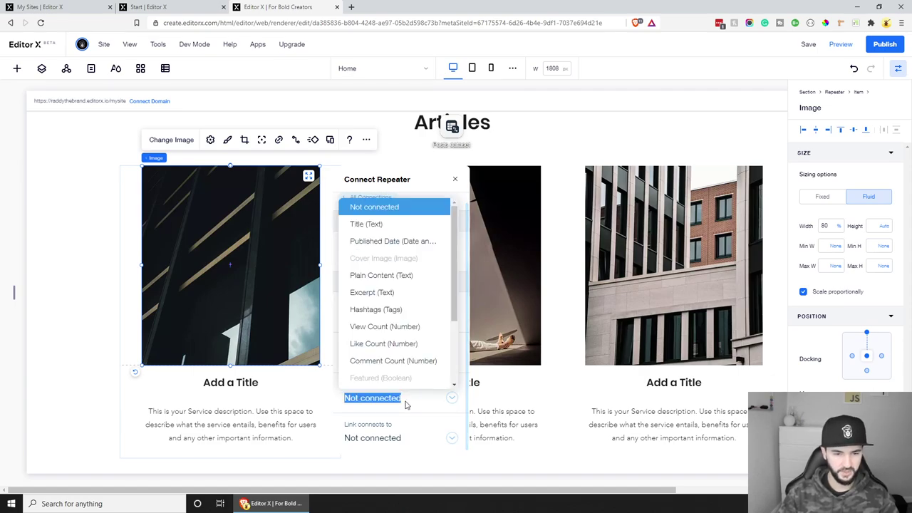
left_click(383, 230)
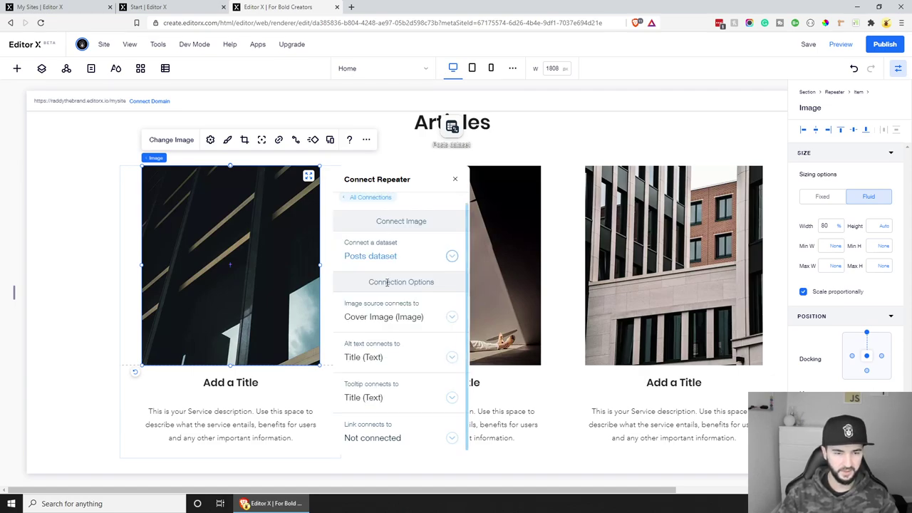
left_click(416, 442)
scroll(406, 359, "down", 10)
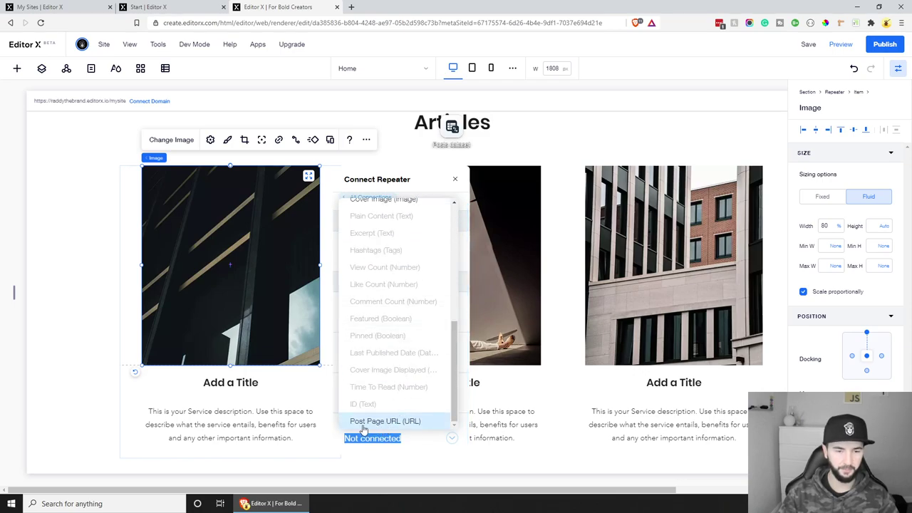
left_click(395, 424)
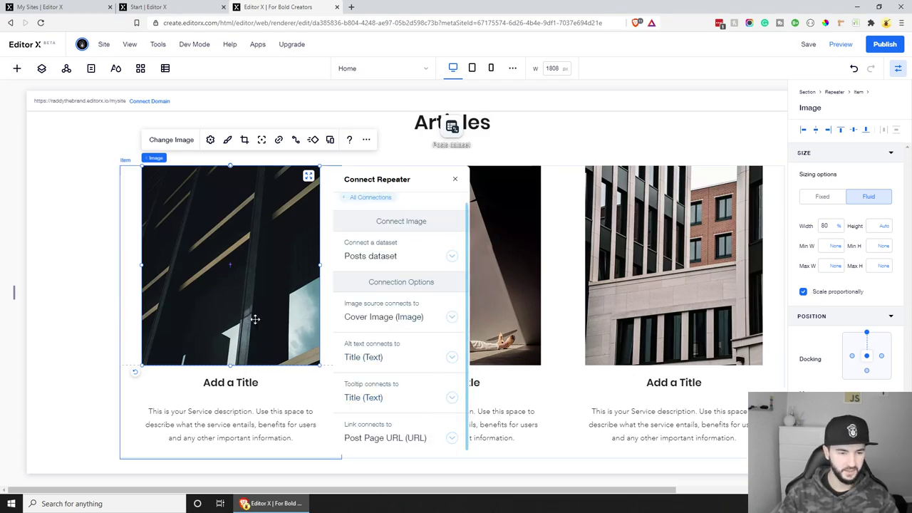
Connect the first article column's title text to the Title field of the Posts dataset.
left_click(244, 383)
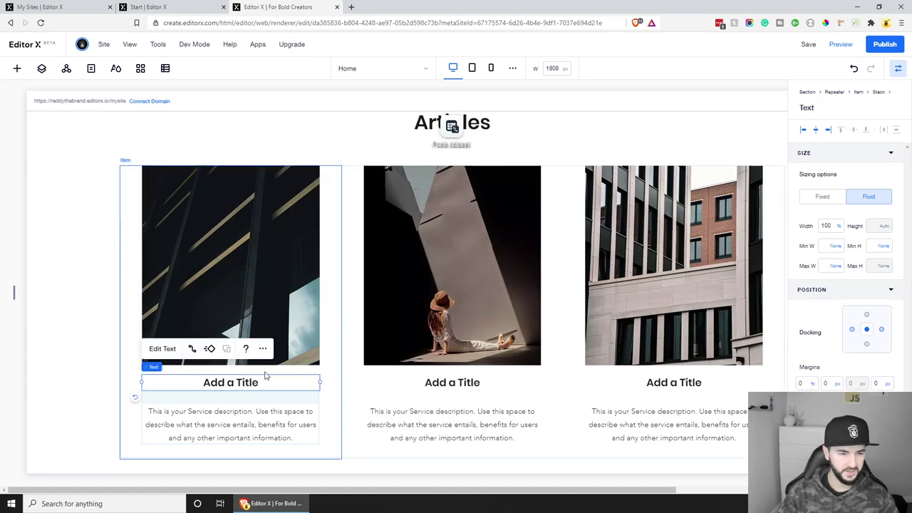
scroll(245, 382, "down", 2)
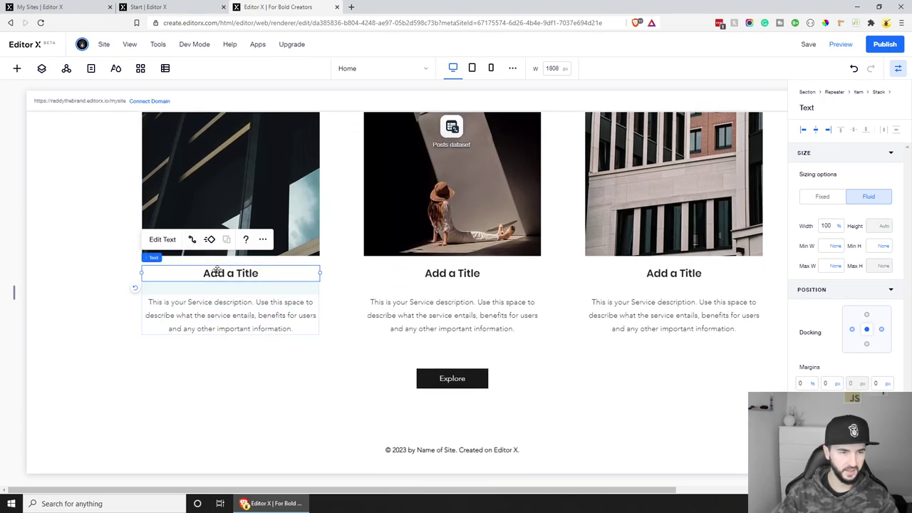
left_click(192, 241)
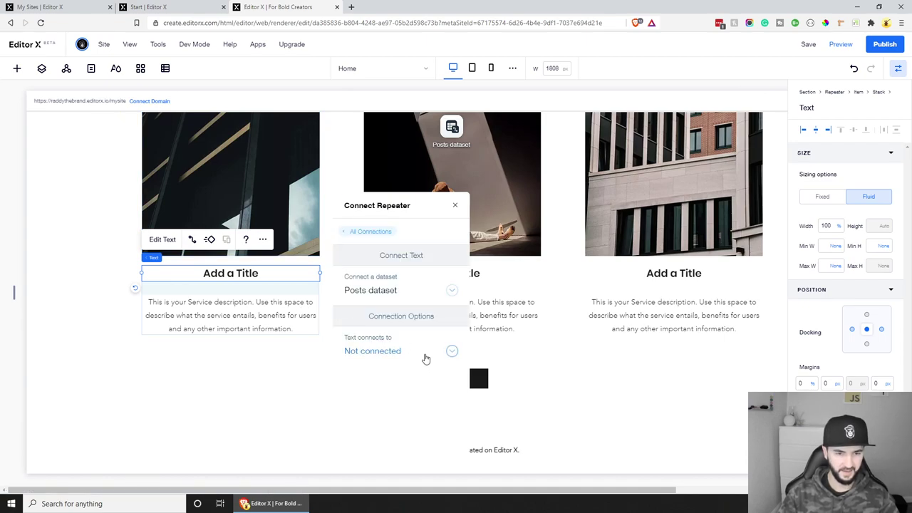
left_click(407, 352)
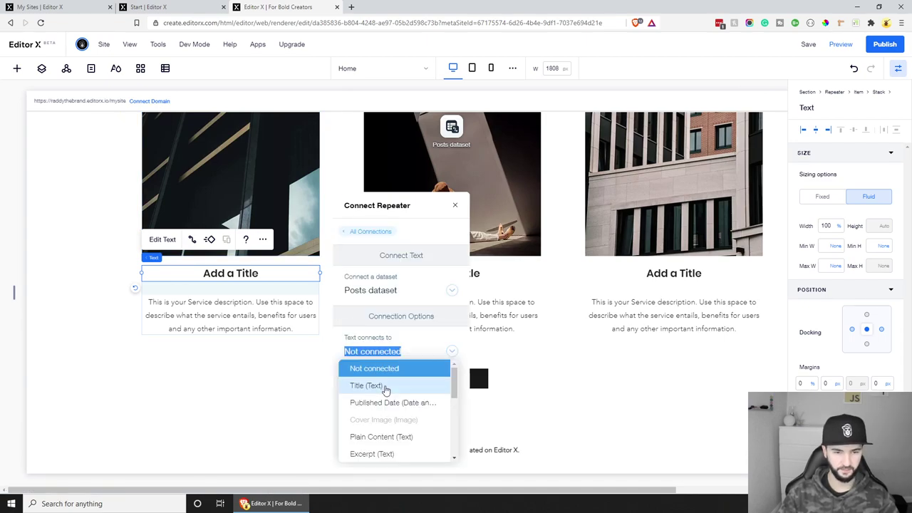
left_click(385, 386)
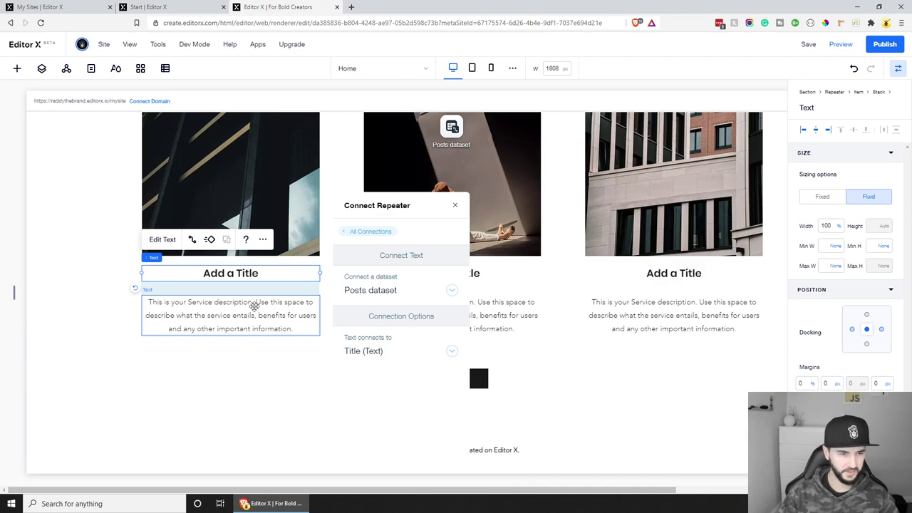
Connect the first article column's description text to the Excerpt field of the Posts dataset.
left_click(254, 305)
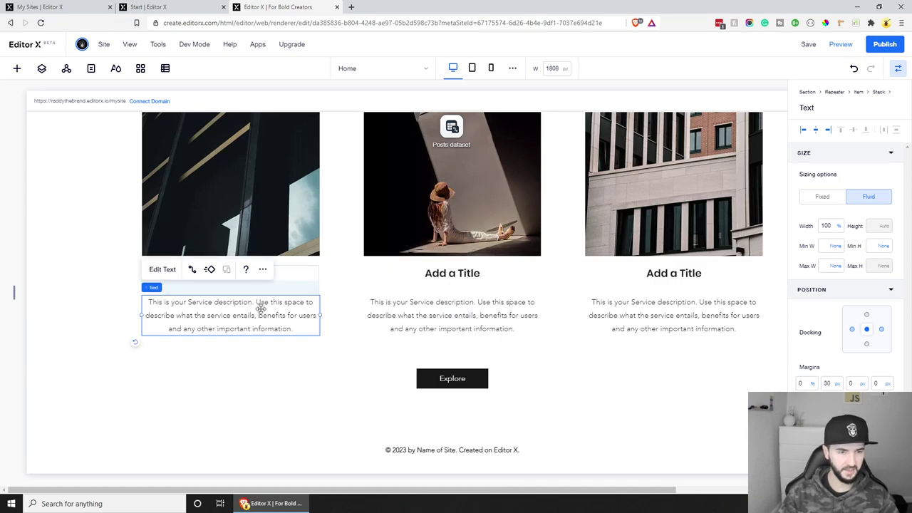
left_click(192, 269)
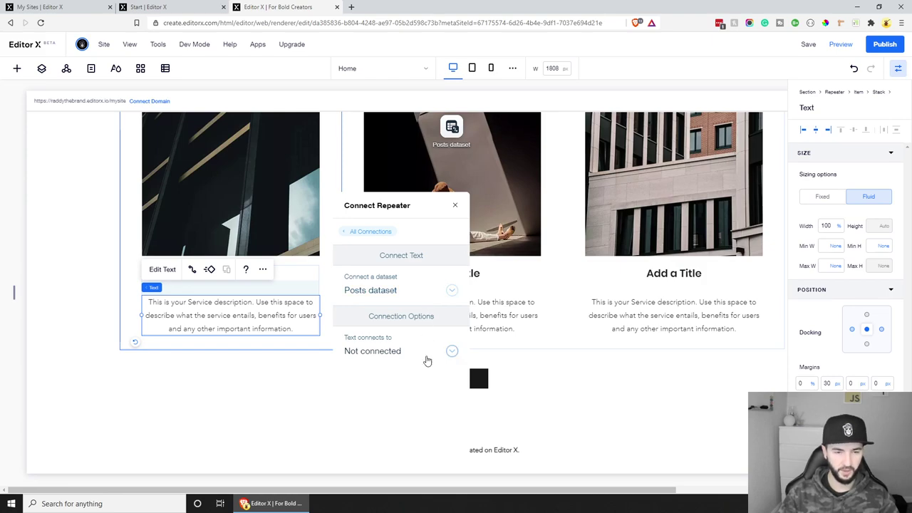
left_click(396, 352)
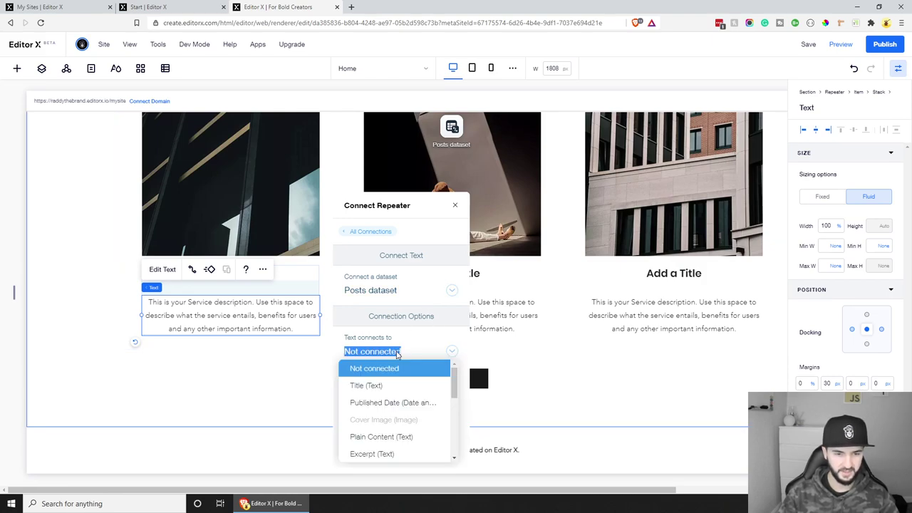
left_click(397, 458)
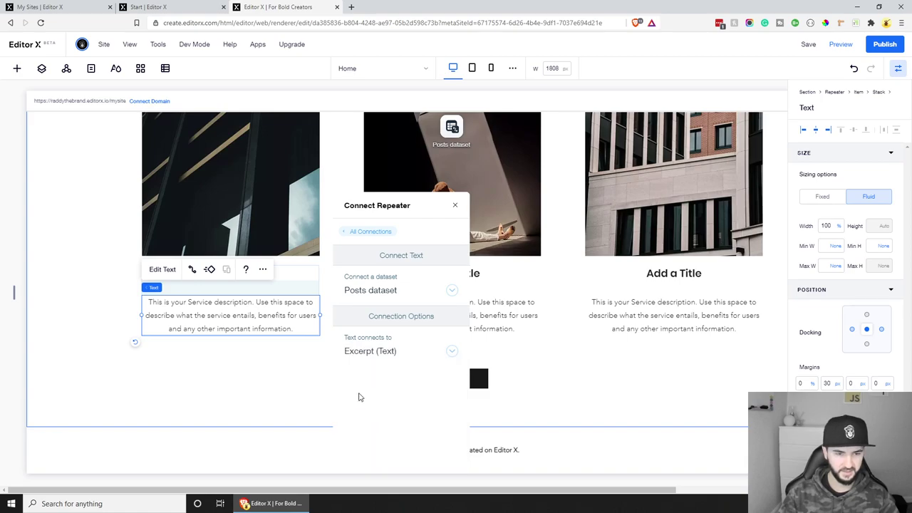
left_click(457, 206)
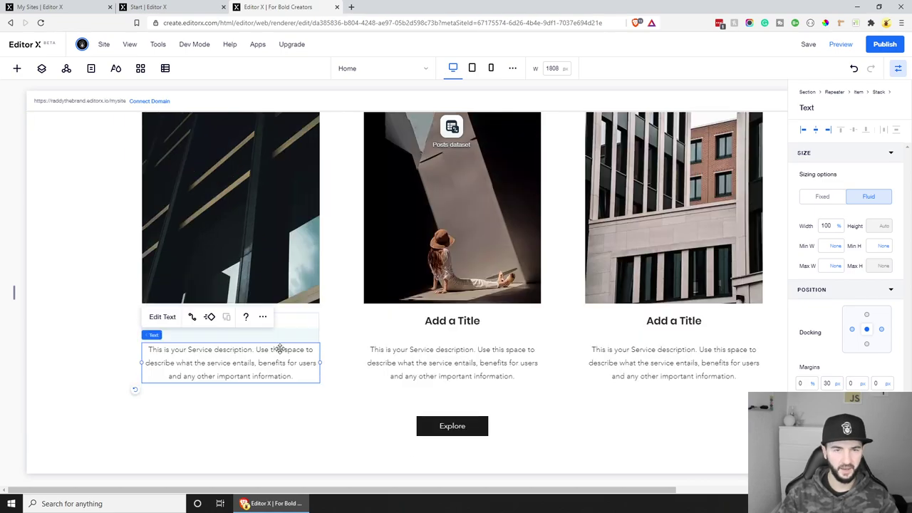
Add a View More button to the first article column's stack, centred below the description.
left_click(17, 69)
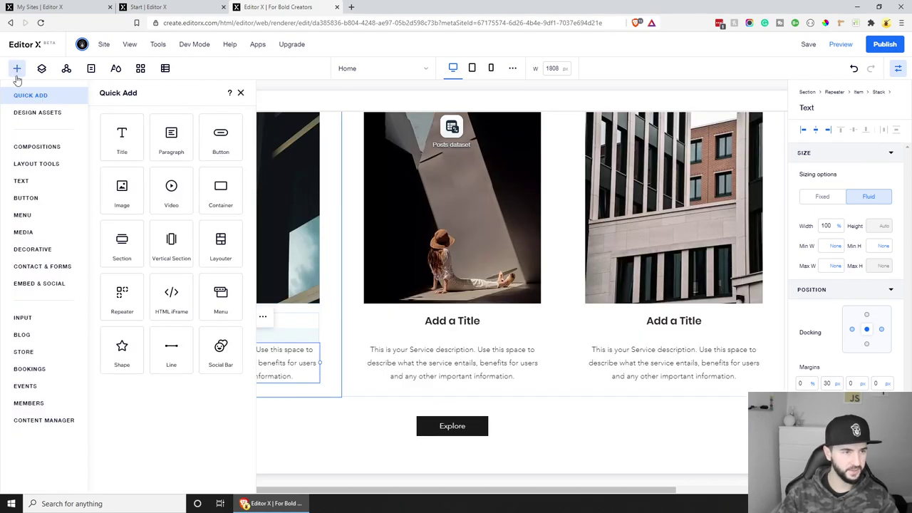
left_click(45, 199)
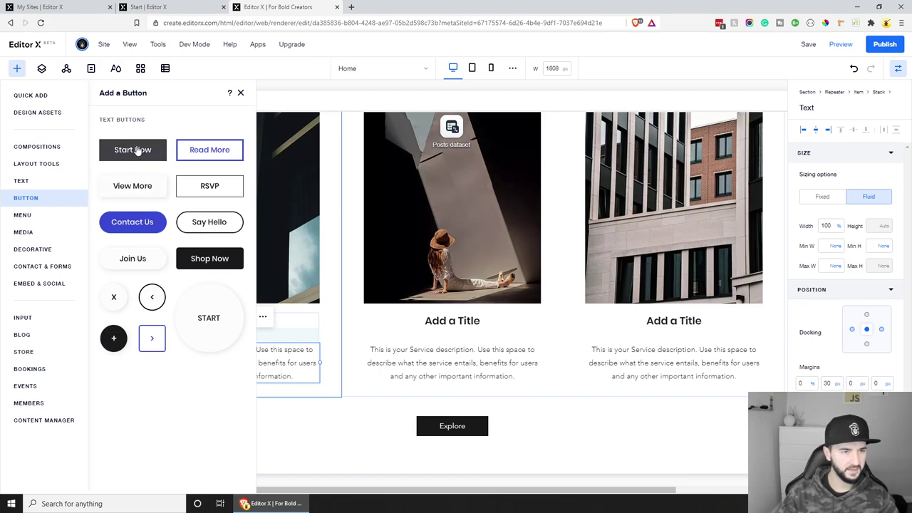
left_click(142, 187)
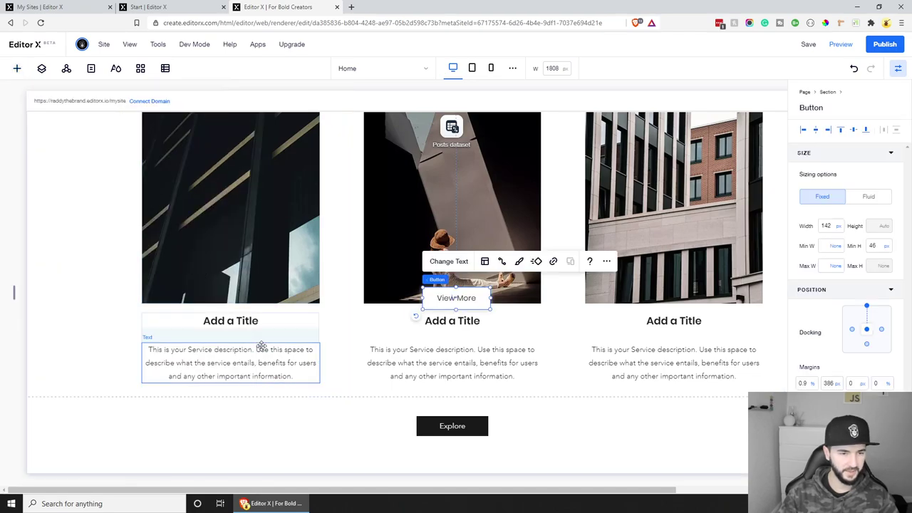
left_click_drag(462, 297, 239, 381)
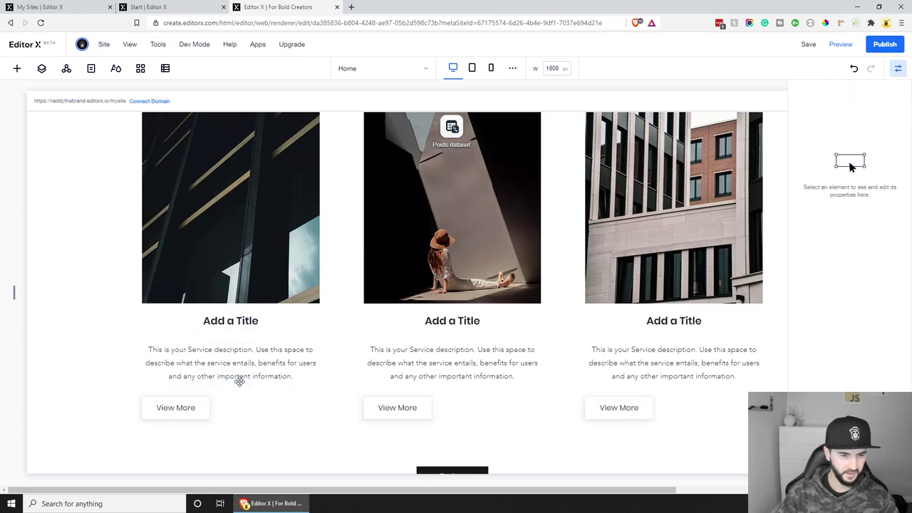
left_click(200, 408)
left_click_drag(201, 409, 267, 408)
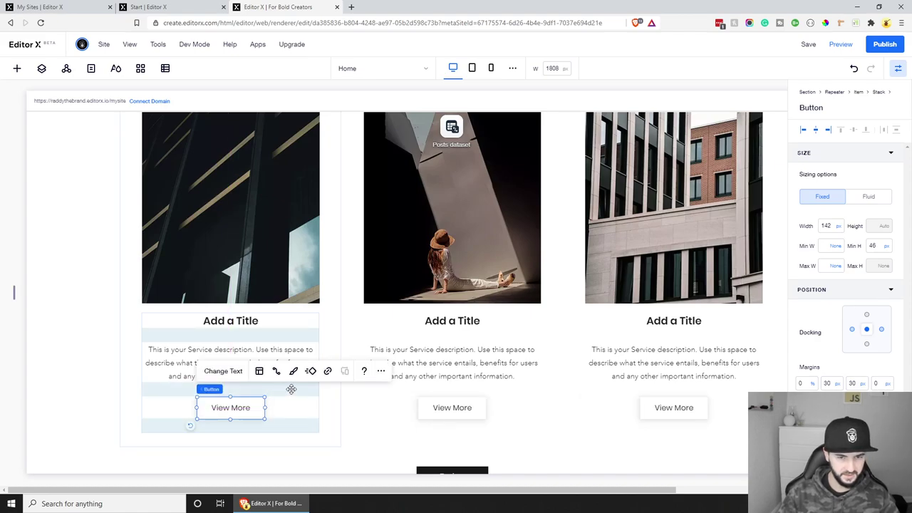
Change the new button's text to "Read More" and leave its manual link unset.
scroll(499, 356, "down", 2)
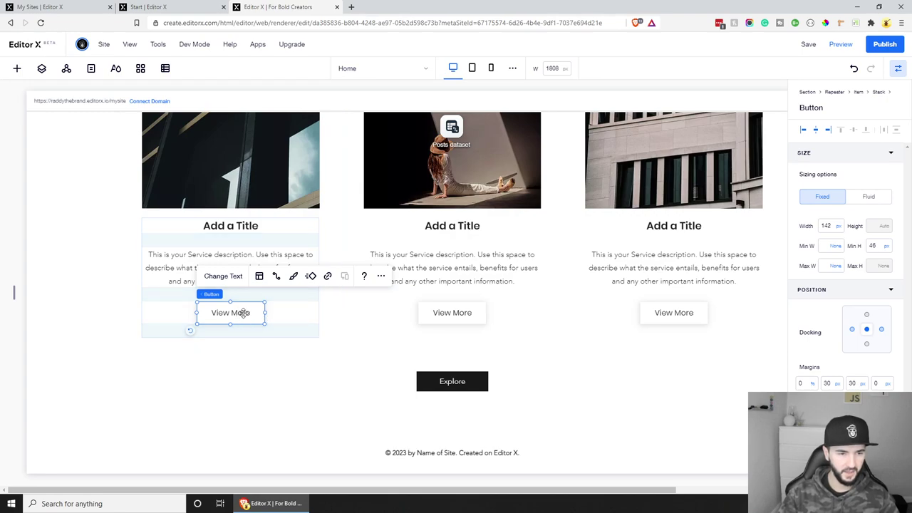
left_click(236, 279)
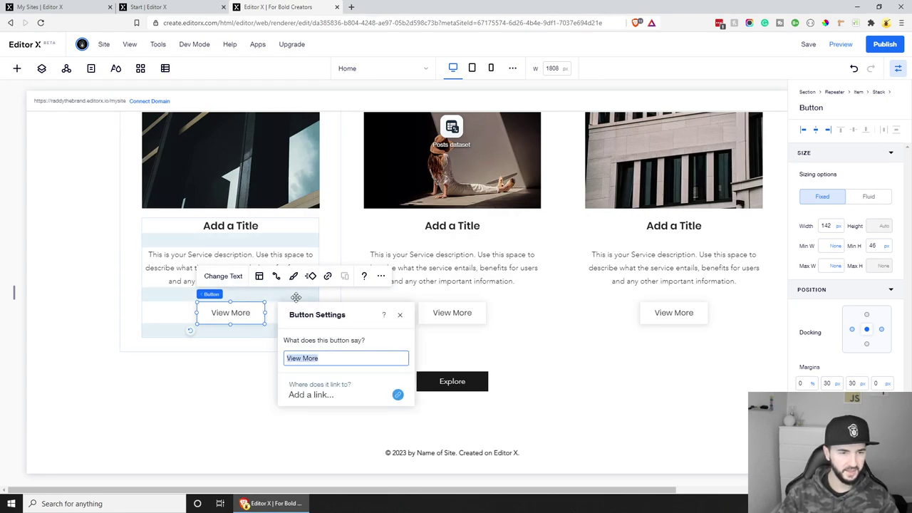
type("Read More")
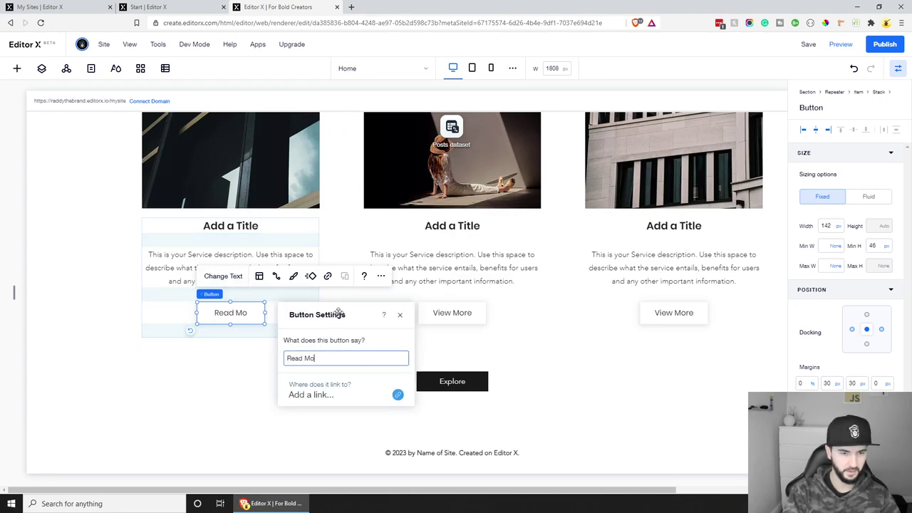
left_click(309, 396)
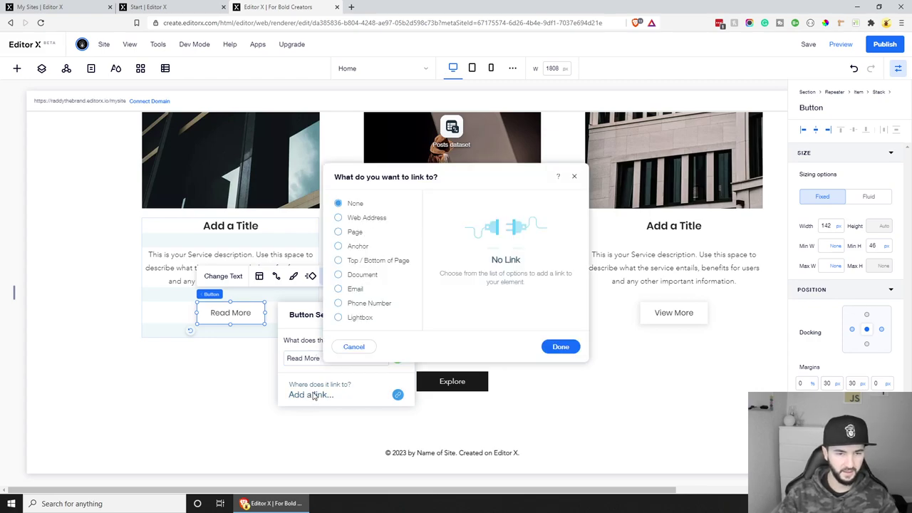
left_click(575, 178)
Connect the Read More button's click action to Post Page URL and its label to Title in the Posts dataset.
left_click(276, 278)
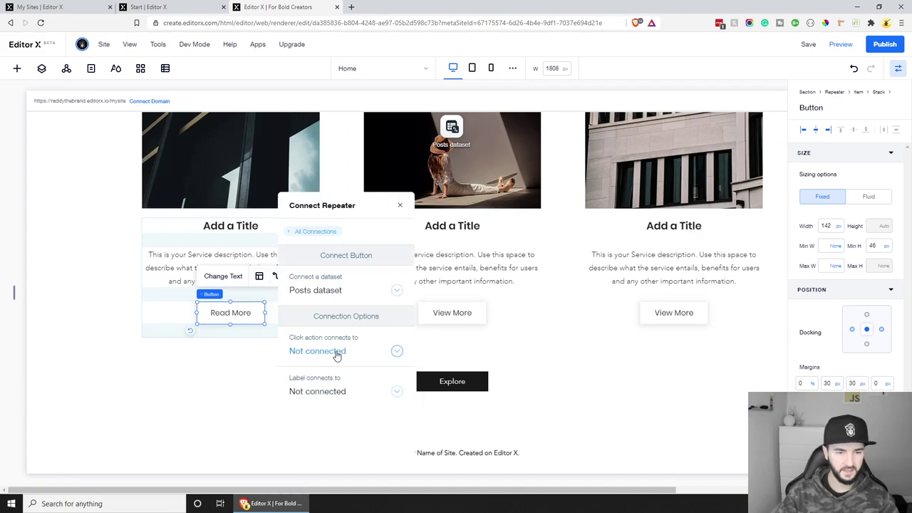
left_click(337, 354)
left_click(307, 453)
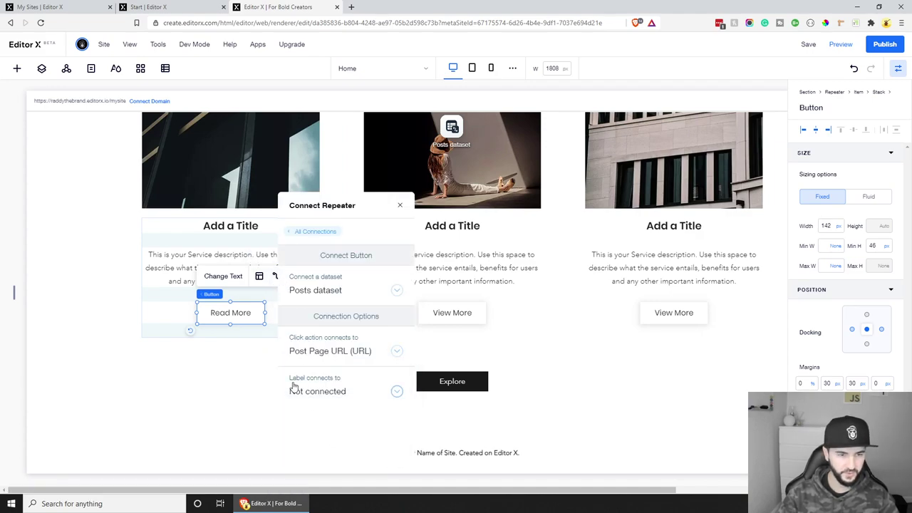
left_click(331, 397)
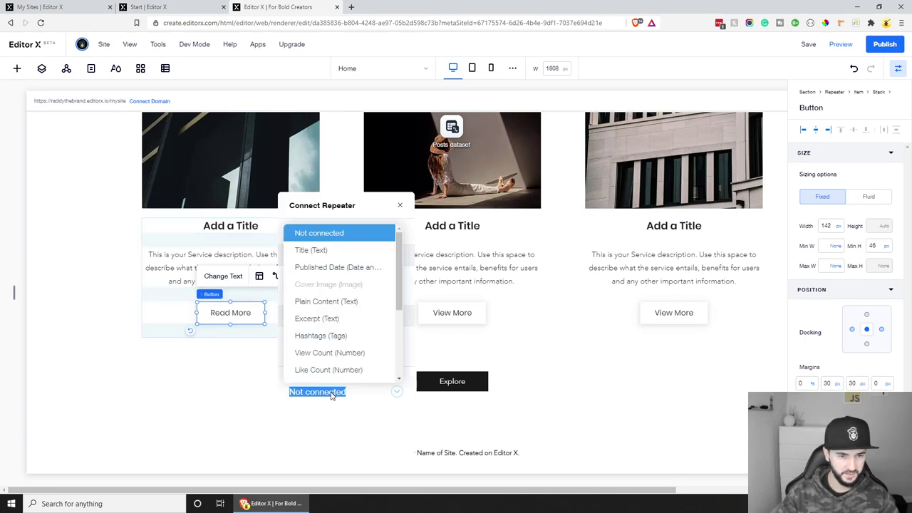
left_click(319, 250)
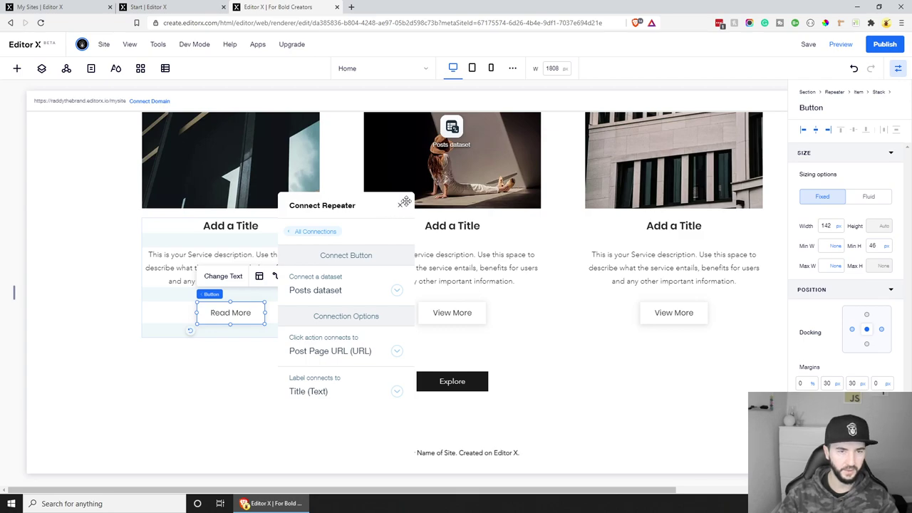
left_click(402, 206)
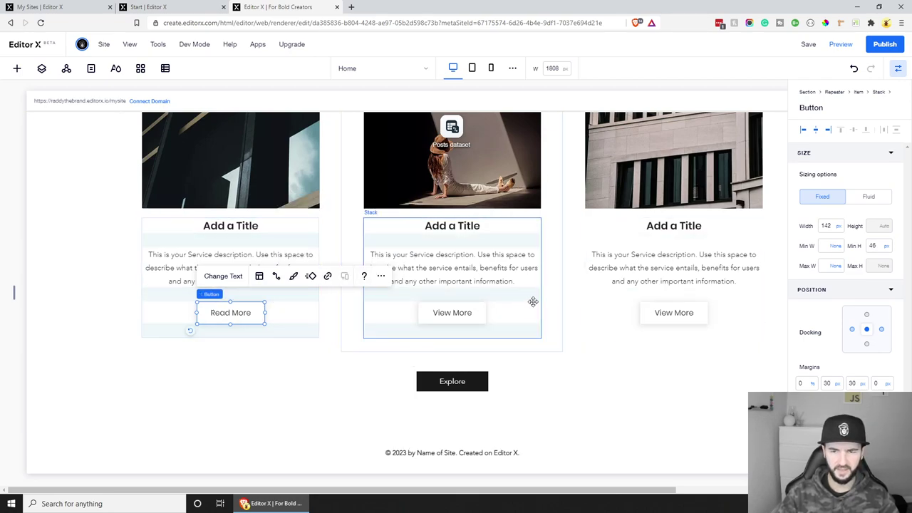
Save the site without publishing and briefly preview the connected article columns on the Home page.
left_click(809, 45)
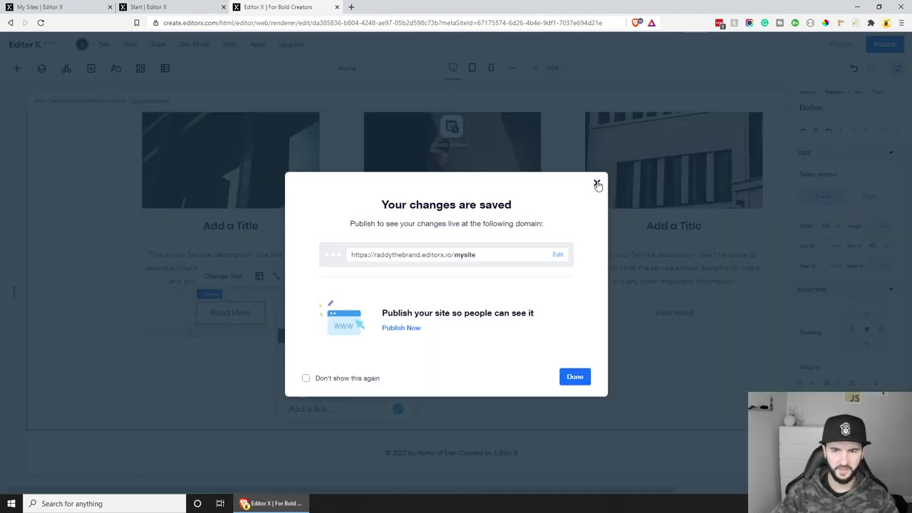
left_click(597, 184)
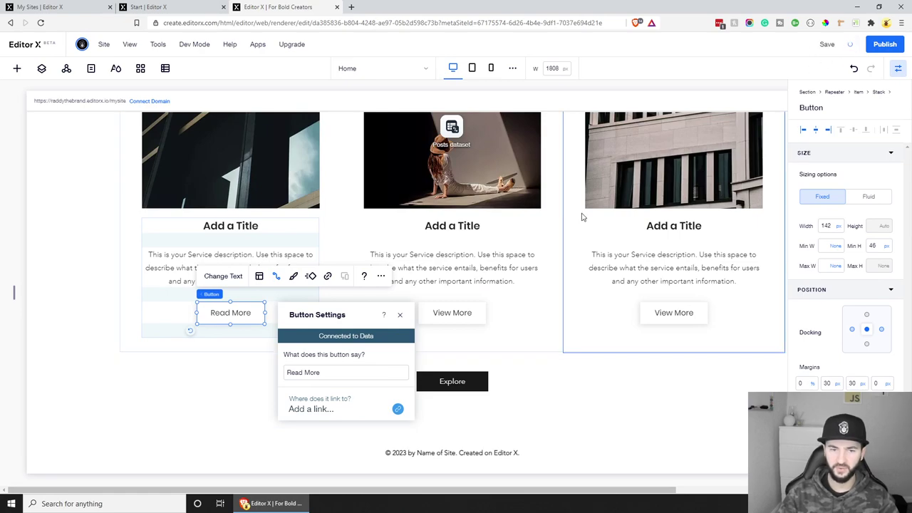
key("ctrl+p")
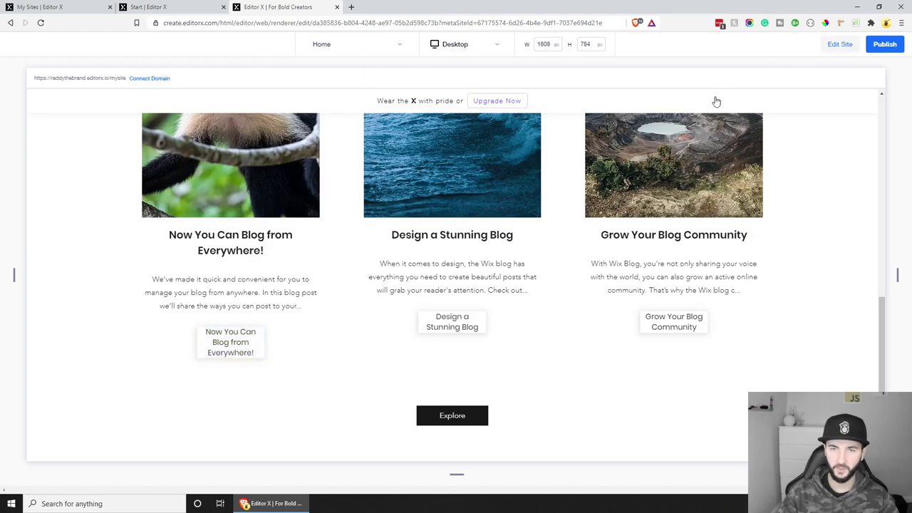
key("ctrl+p")
Set the Read More button's label connection to Not connected, keeping its click action on Post Page URL.
left_click(250, 311)
left_click(274, 276)
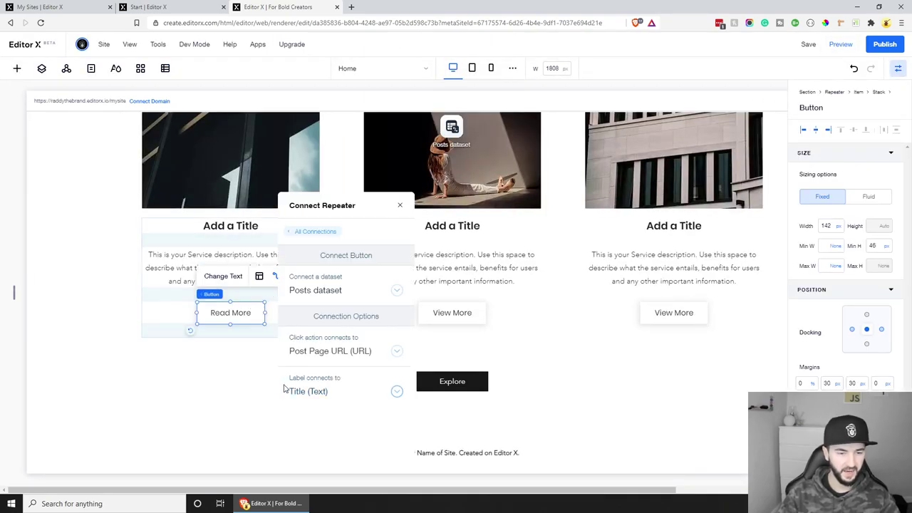
left_click(353, 393)
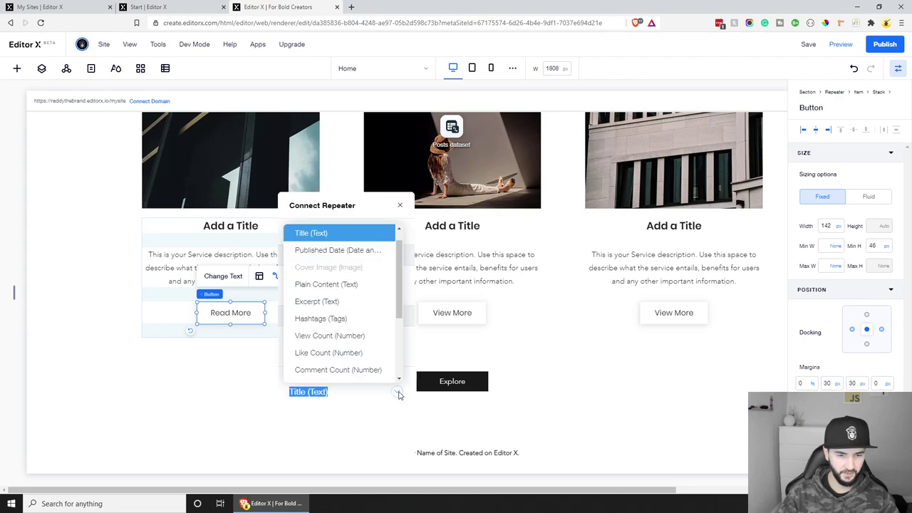
scroll(332, 292, "up", 1)
left_click(324, 234)
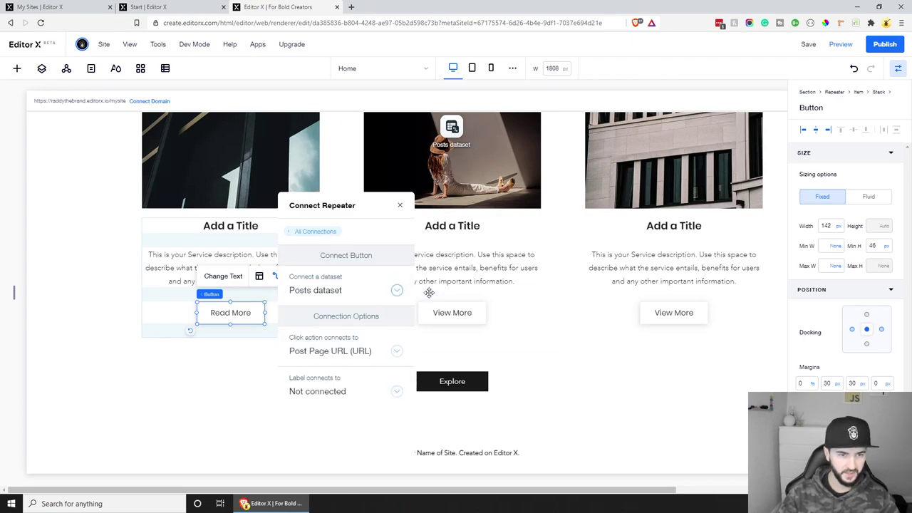
left_click(242, 312)
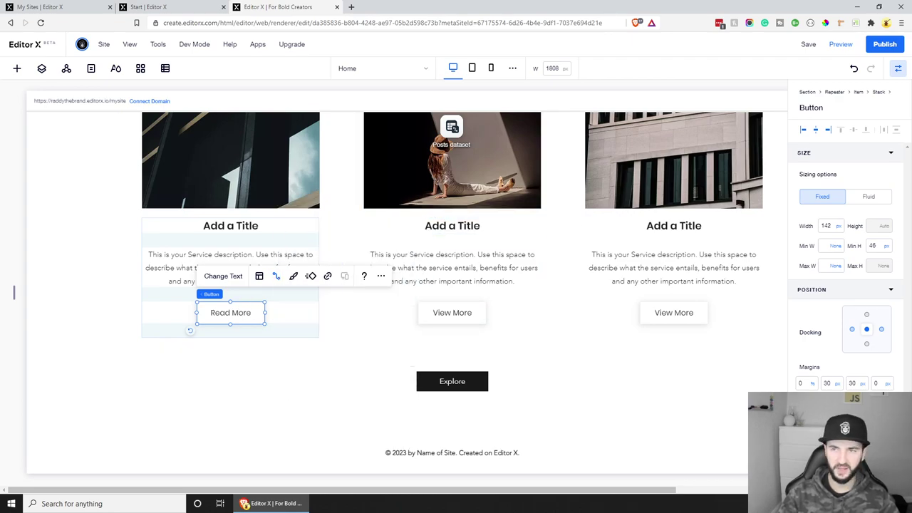
Preview the Home page and check the images, titles, excerpts and Read More buttons of the three article columns.
left_click(839, 45)
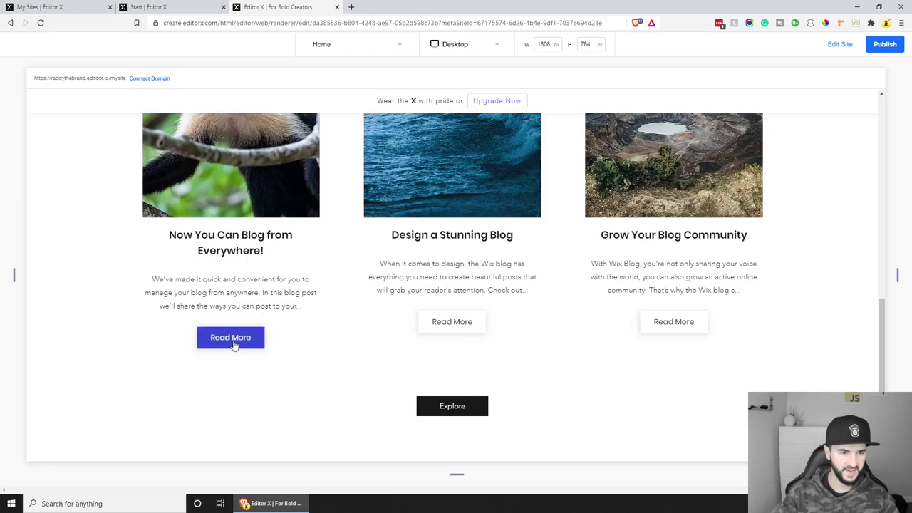
scroll(235, 342, "up", 3)
scroll(295, 258, "down", 1)
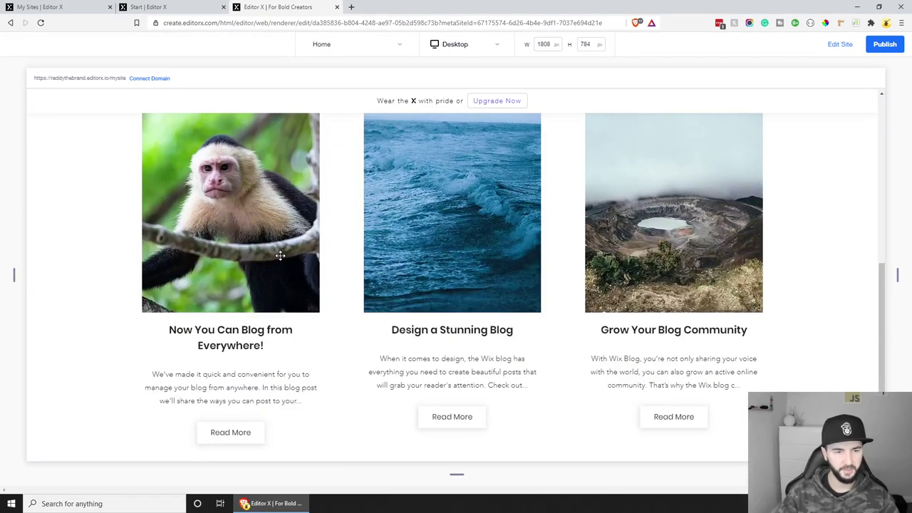
scroll(280, 252, "down", 1)
scroll(281, 248, "up", 1)
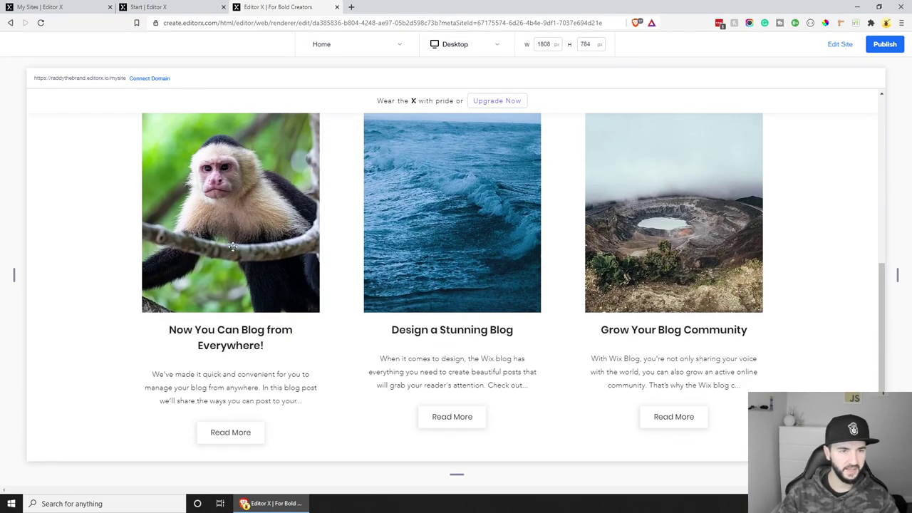
scroll(233, 246, "up", 1)
scroll(236, 221, "down", 1)
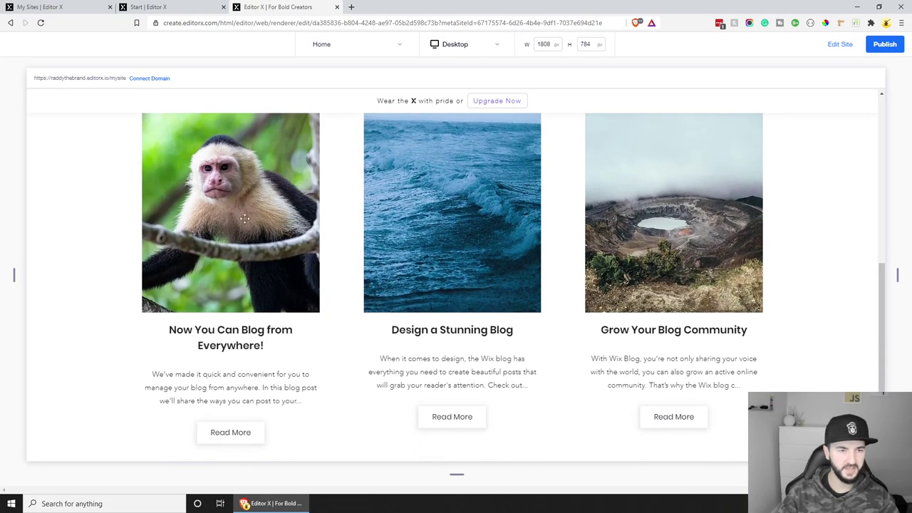
Check the header navigation and the three Read More buttons in the Home page preview.
scroll(249, 242, "up", 1)
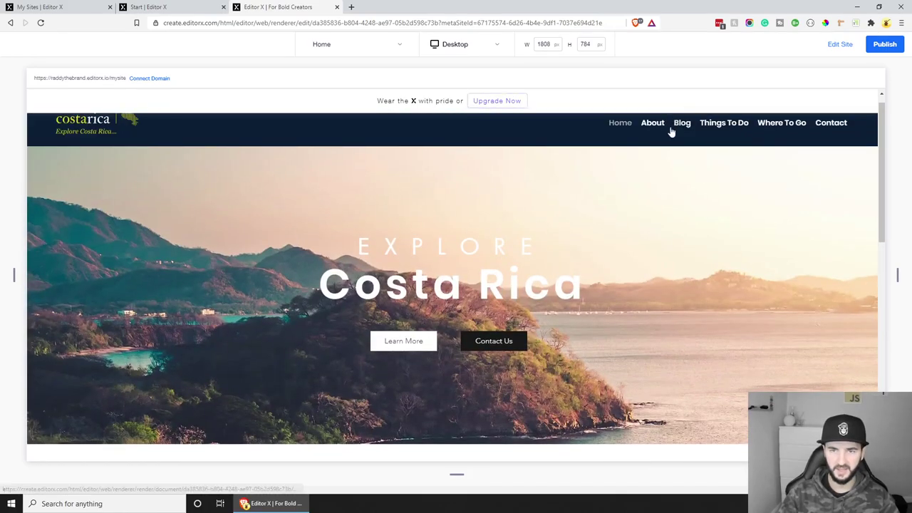
left_click(673, 125)
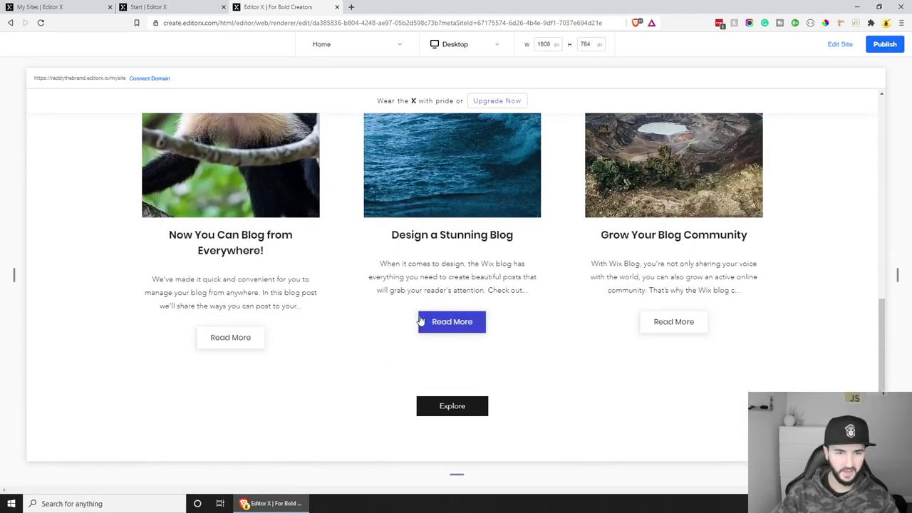
scroll(400, 288, "up", 3)
scroll(399, 288, "down", 1)
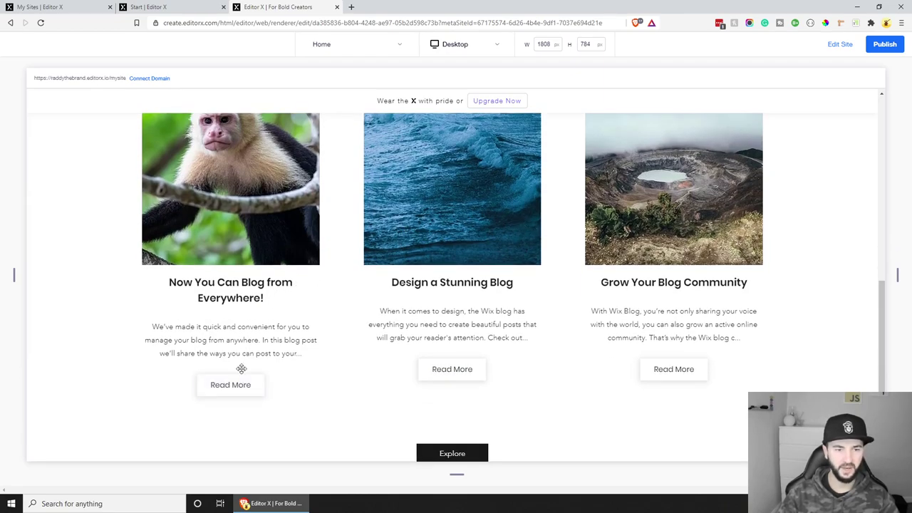
triple_click(236, 388)
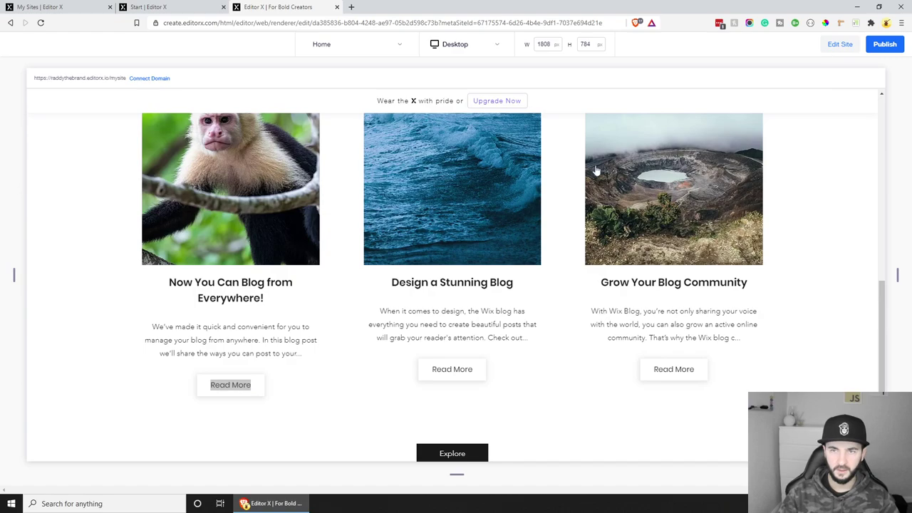
Return to the editor and review the first column's Read More button connection without changing it.
left_click(242, 352)
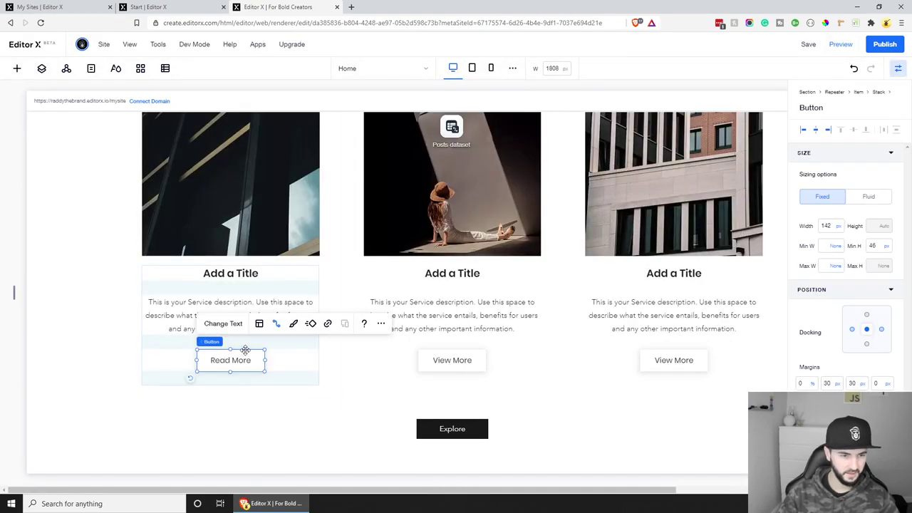
left_click(275, 324)
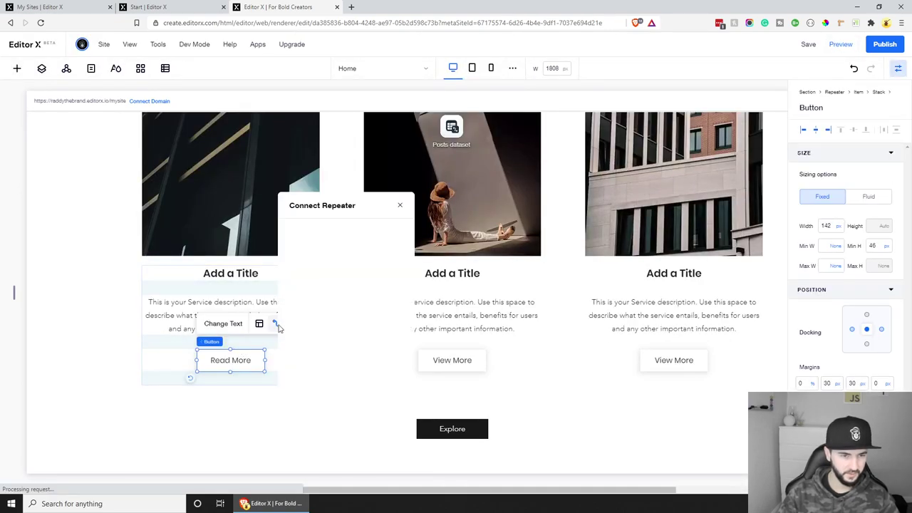
left_click(399, 205)
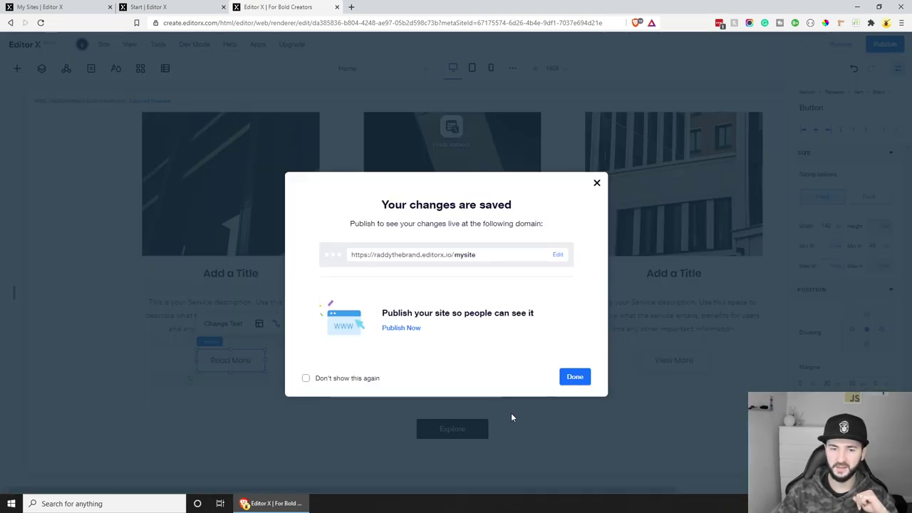
Finish saving, publish the site and open its live version.
left_click(581, 374)
left_click(887, 44)
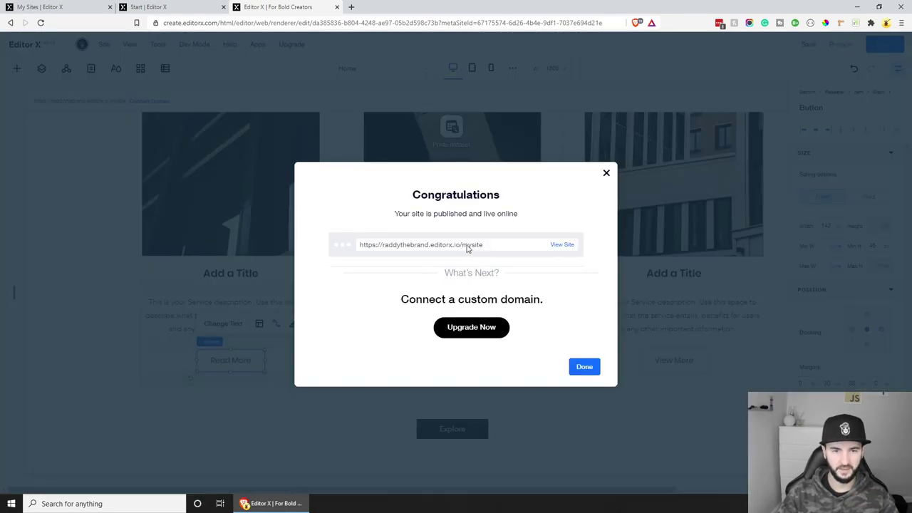
left_click(561, 245)
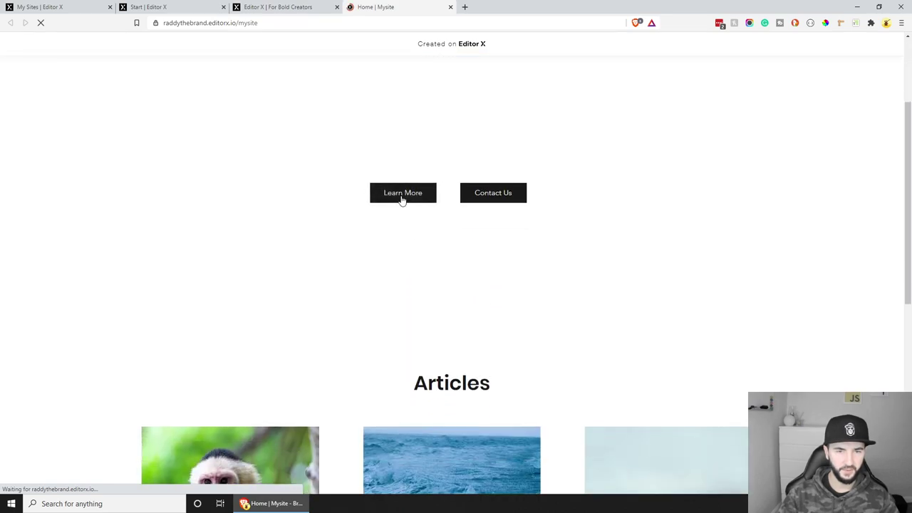
Test the Read More button of the first article on the live Home page and look through its post page.
scroll(403, 233, "down", 6)
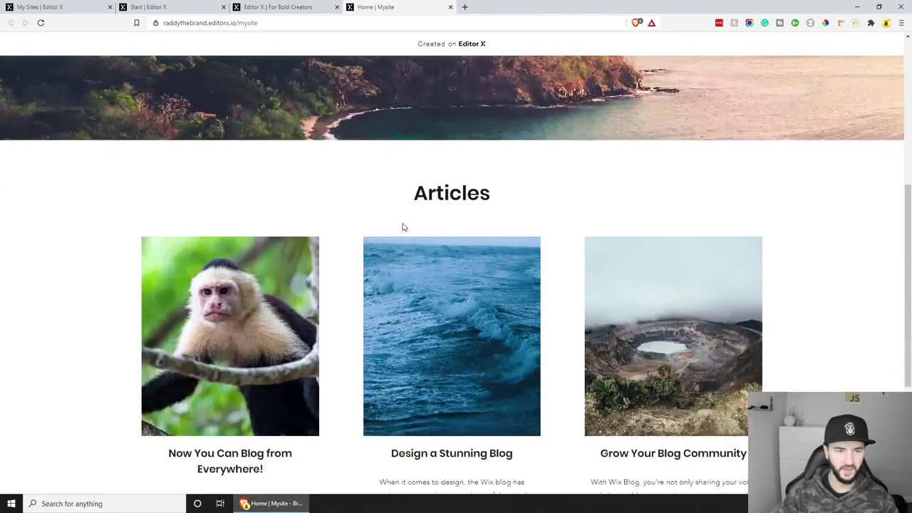
scroll(368, 235, "up", 1)
scroll(363, 245, "down", 1)
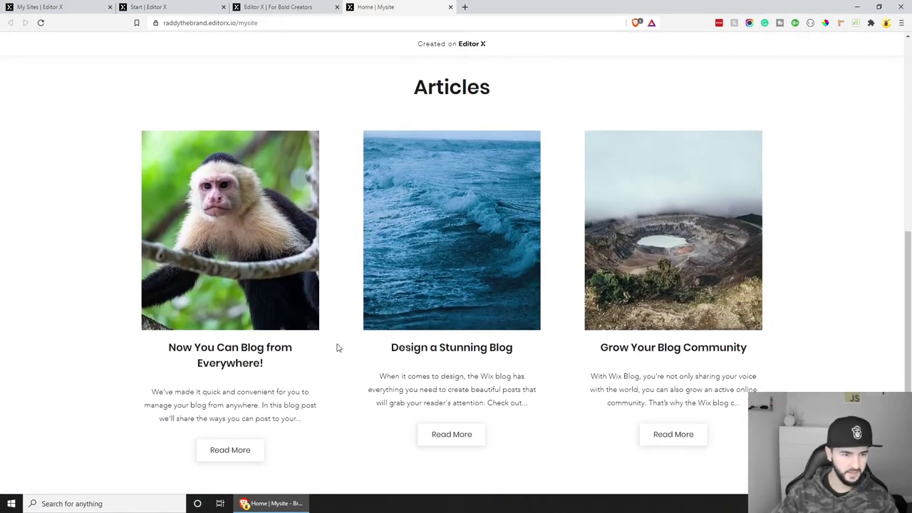
left_click(225, 419)
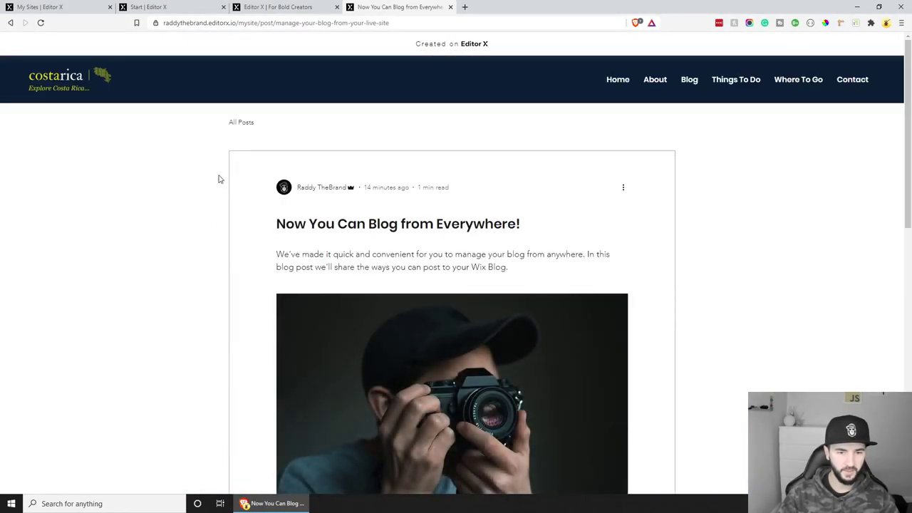
scroll(260, 206, "down", 8)
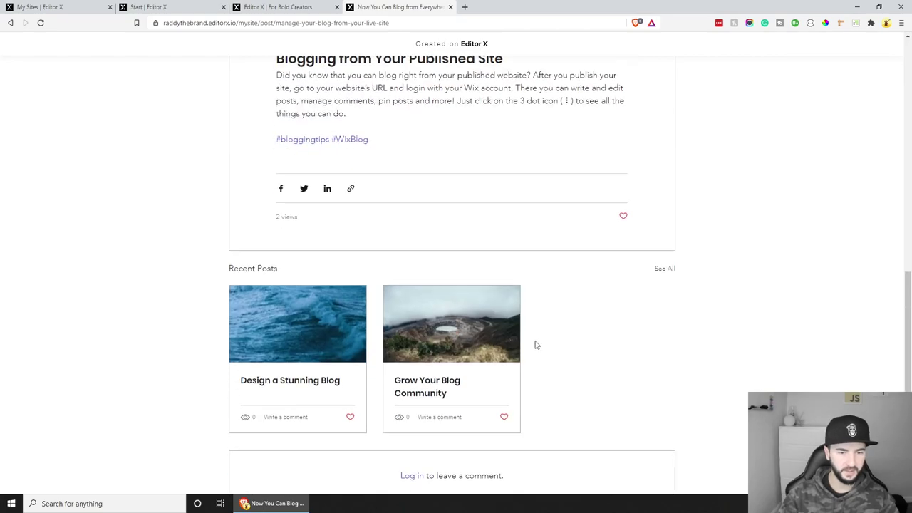
scroll(570, 362, "up", 8)
View the live Blog page, recheck the Home page's Articles section and return to the editor.
left_click(688, 80)
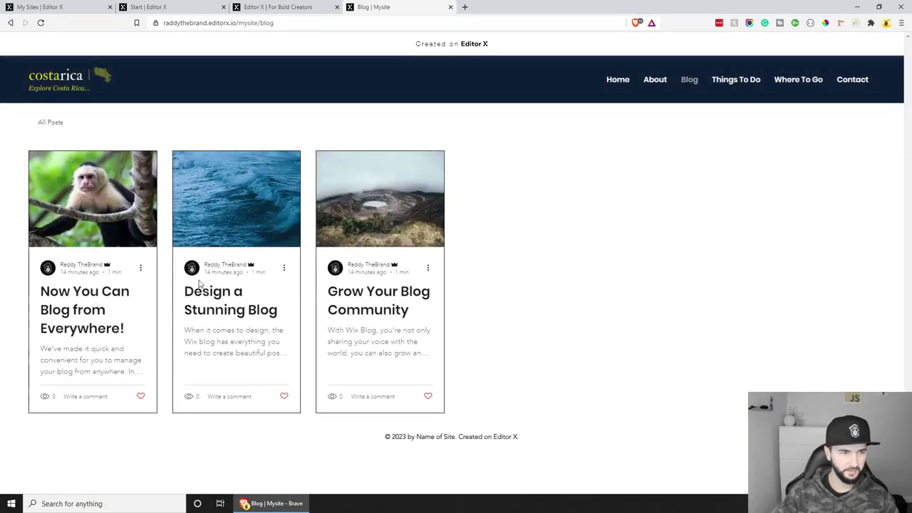
left_click(93, 86)
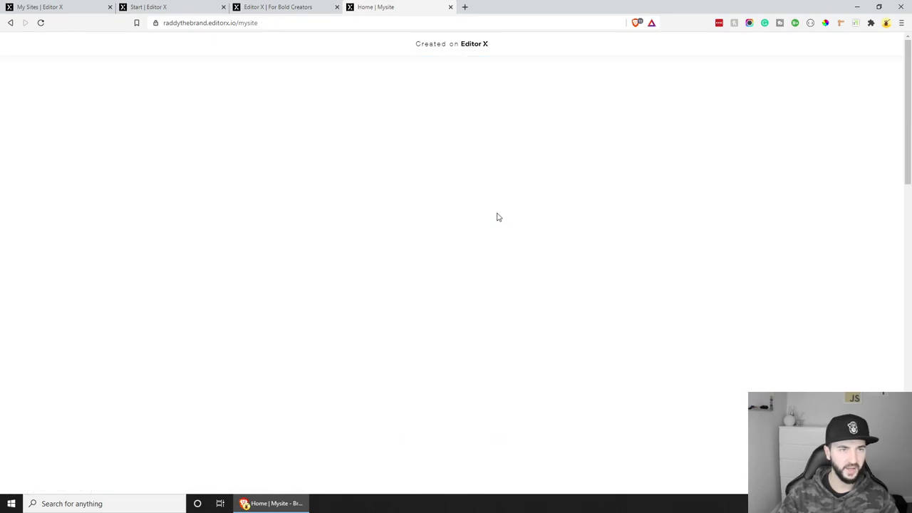
scroll(494, 221, "down", 7)
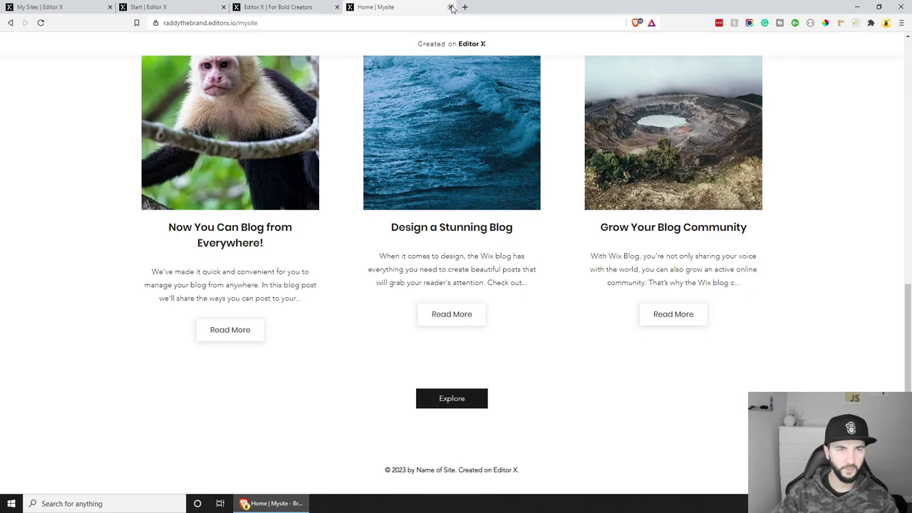
left_click(451, 7)
left_click(605, 175)
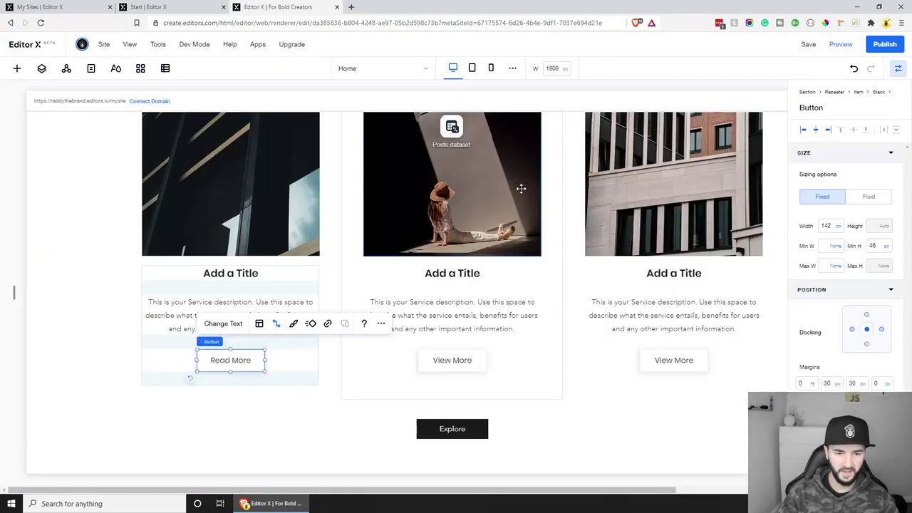
Change the text of the Explore button below the article columns to "View All Articles".
scroll(520, 187, "down", 1)
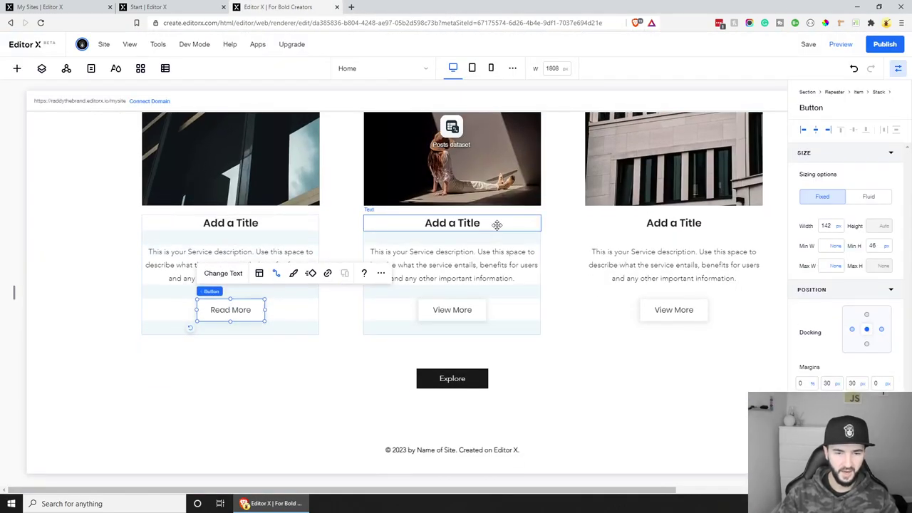
left_click(468, 373)
left_click(441, 344)
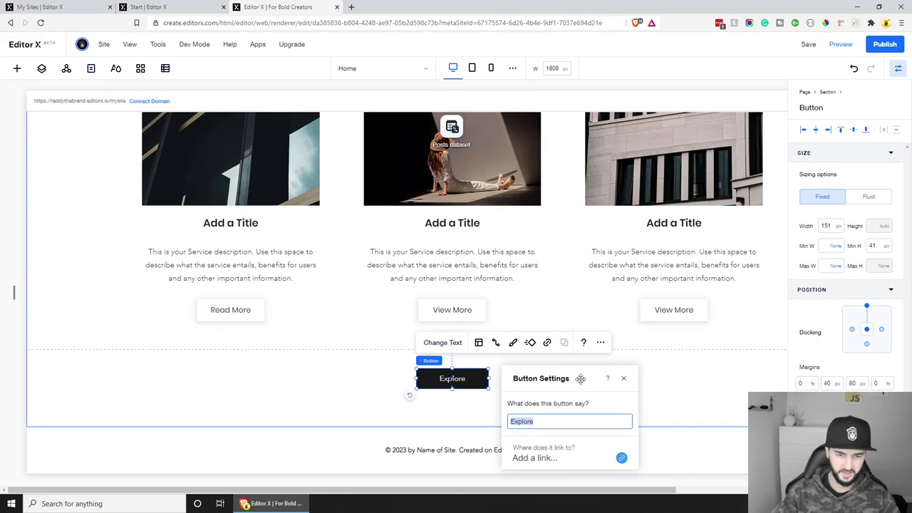
type("View A")
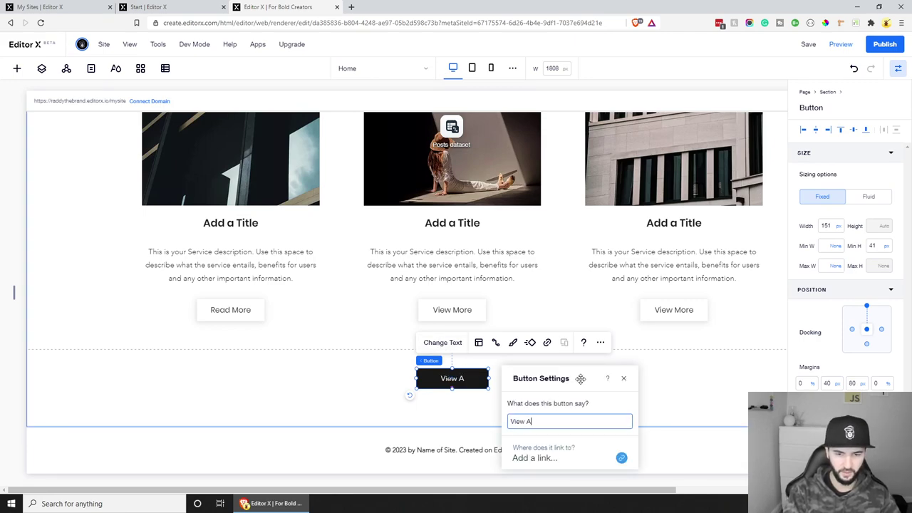
type("ll Articles")
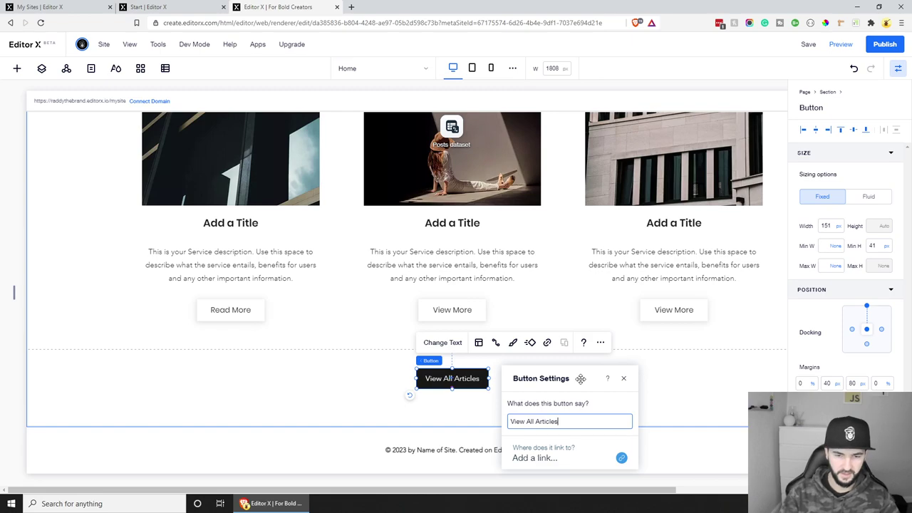
Link the View All Articles button to the Blog page in the current window and save the site without publishing.
left_click(539, 460)
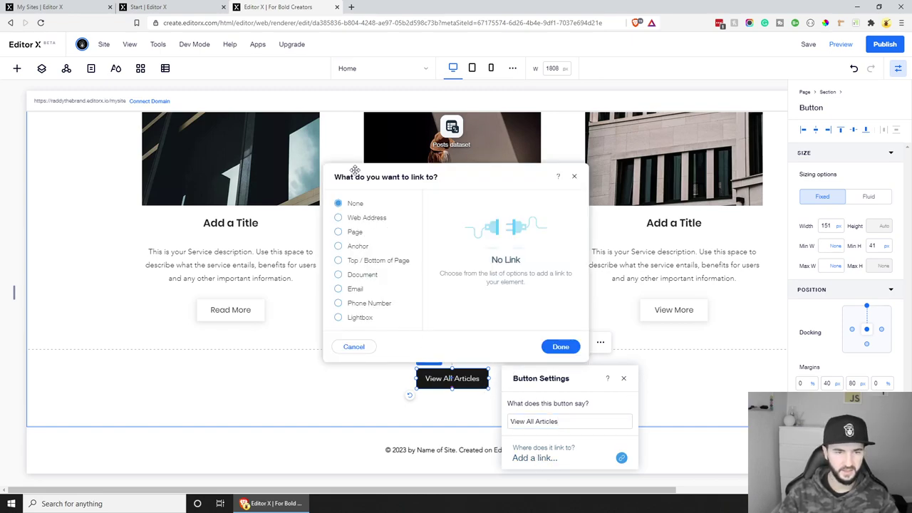
left_click(338, 218)
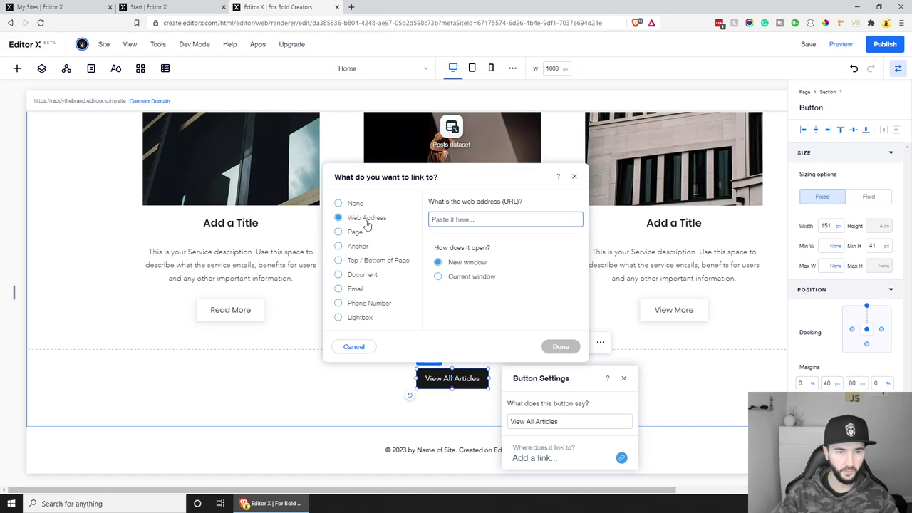
left_click(339, 232)
left_click(498, 215)
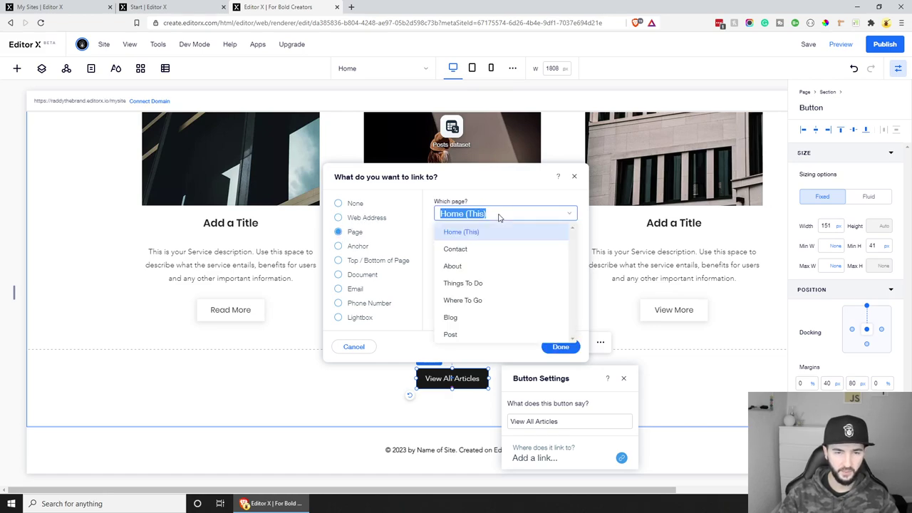
left_click(503, 317)
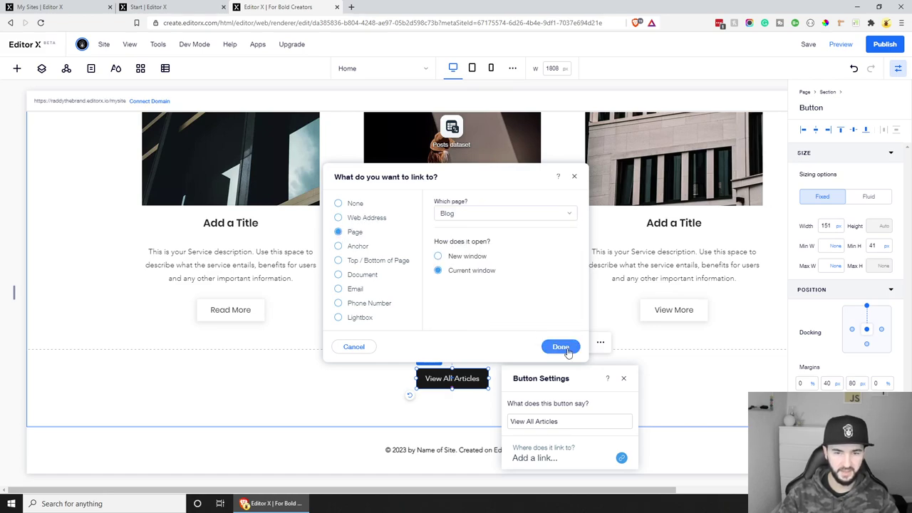
left_click(560, 347)
left_click(625, 379)
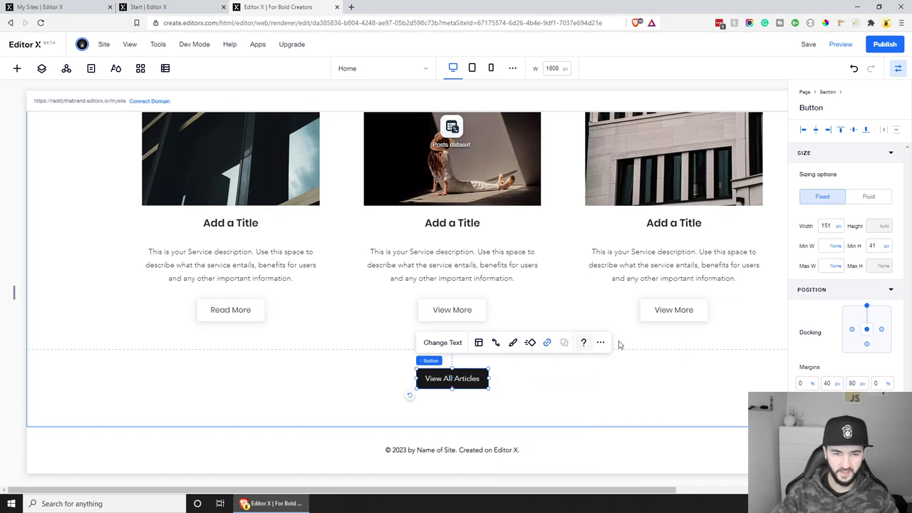
left_click(808, 44)
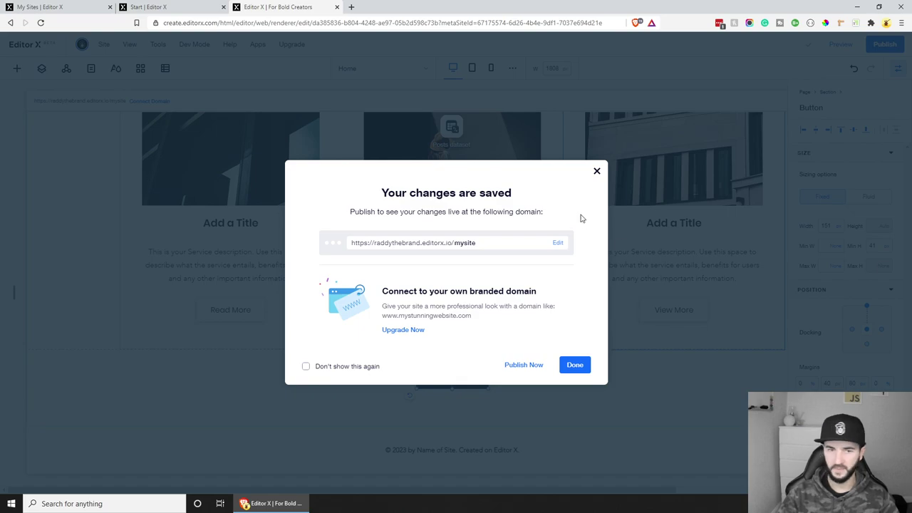
key("Escape")
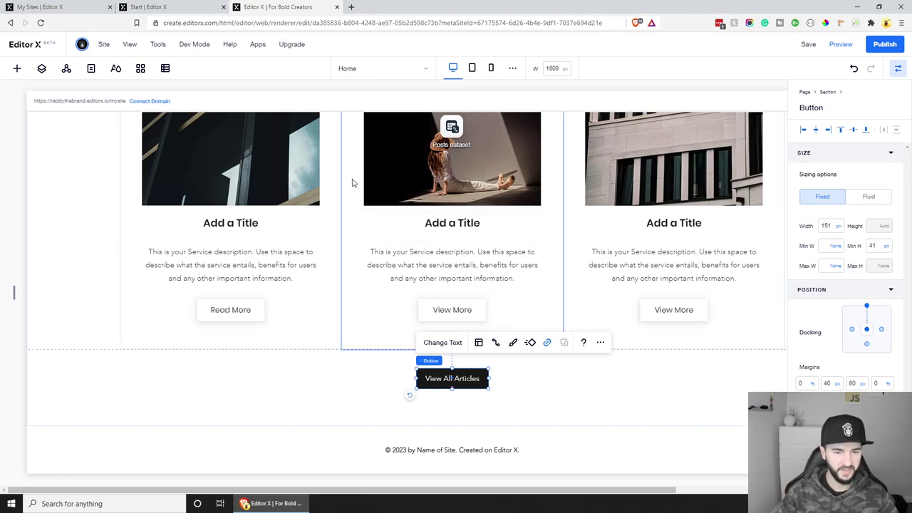
Add the "Plan Your Adventure" Welcome composition to the Home page below the Articles section.
left_click(17, 68)
left_click(37, 147)
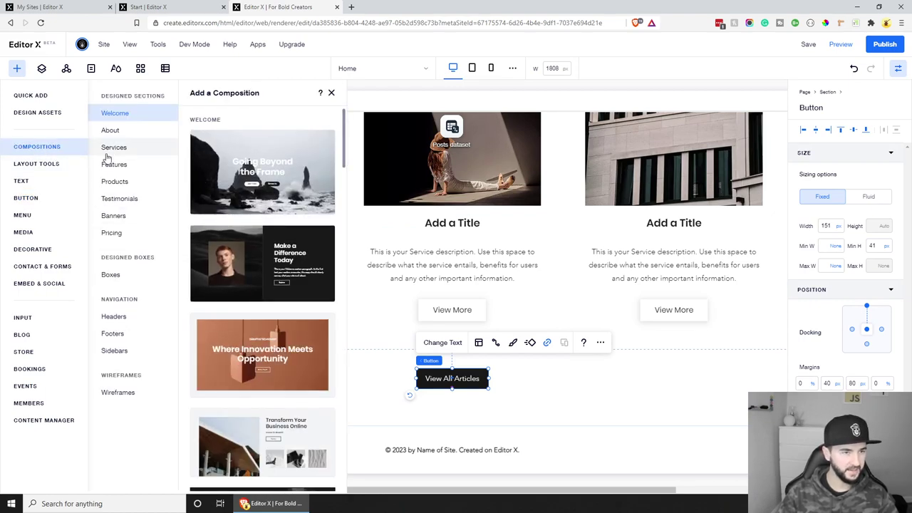
scroll(267, 328, "down", 10)
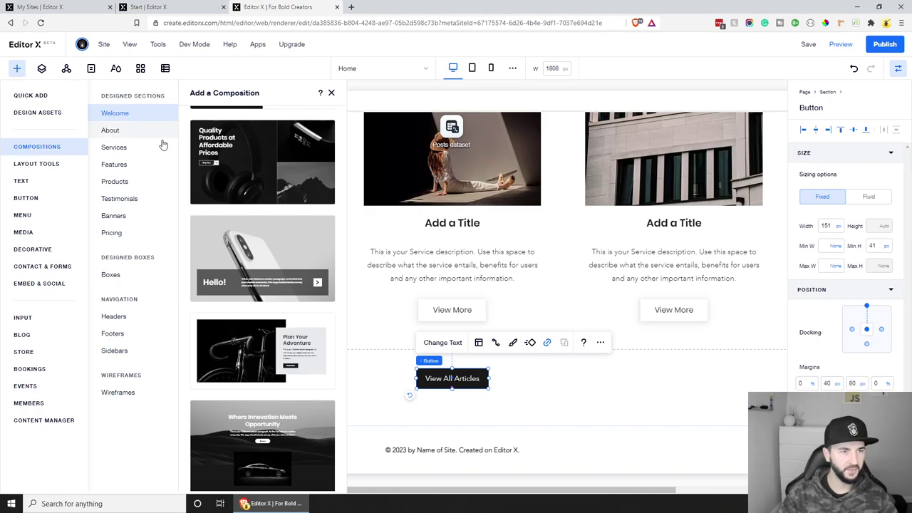
left_click(264, 347)
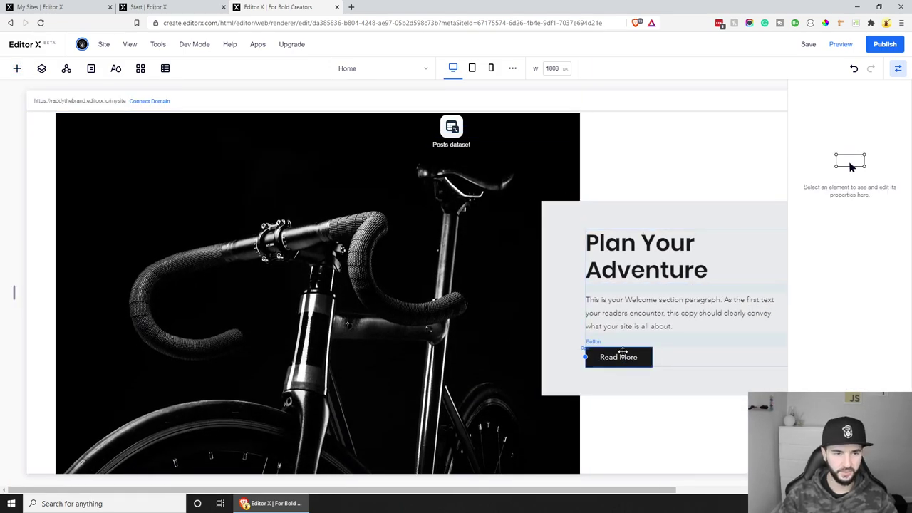
scroll(620, 352, "down", 2)
left_click_drag(614, 351, 578, 283)
scroll(579, 283, "up", 3)
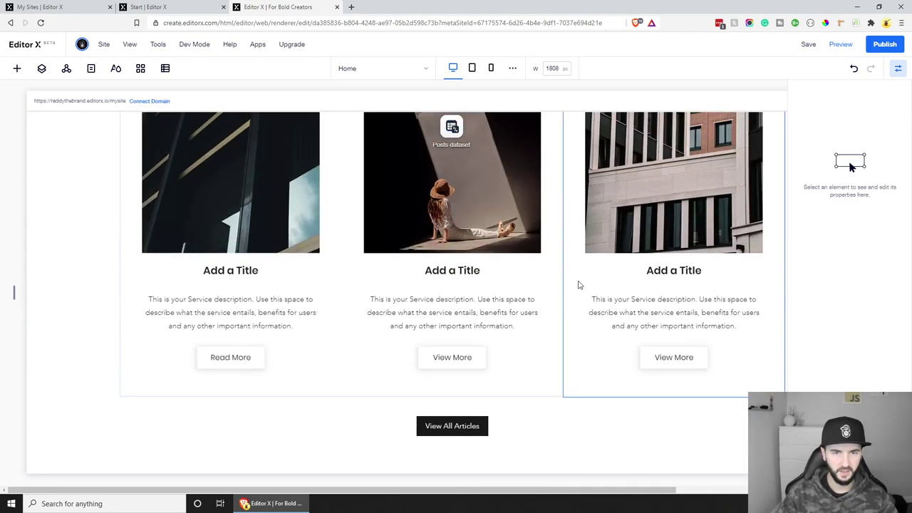
scroll(577, 283, "down", 6)
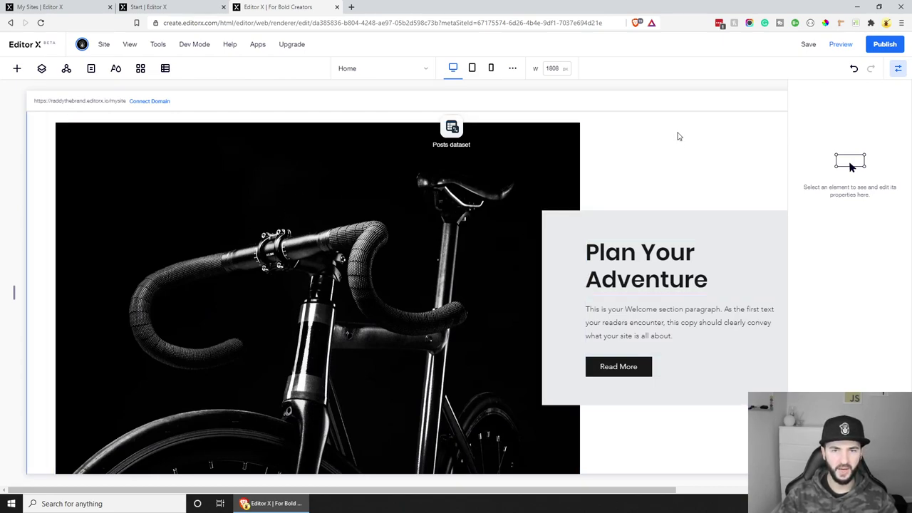
Add a YouTube single video player to the Plan Your Adventure section over the bicycle image.
left_click(631, 129)
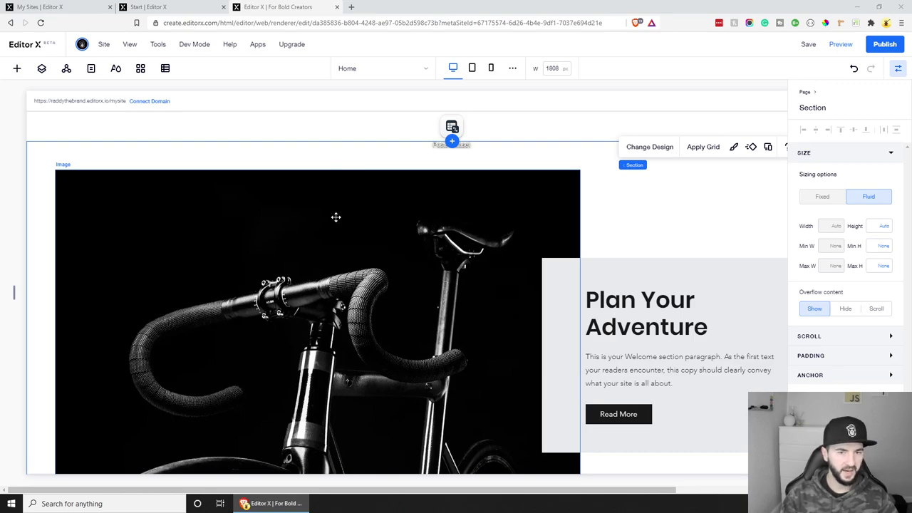
left_click(17, 68)
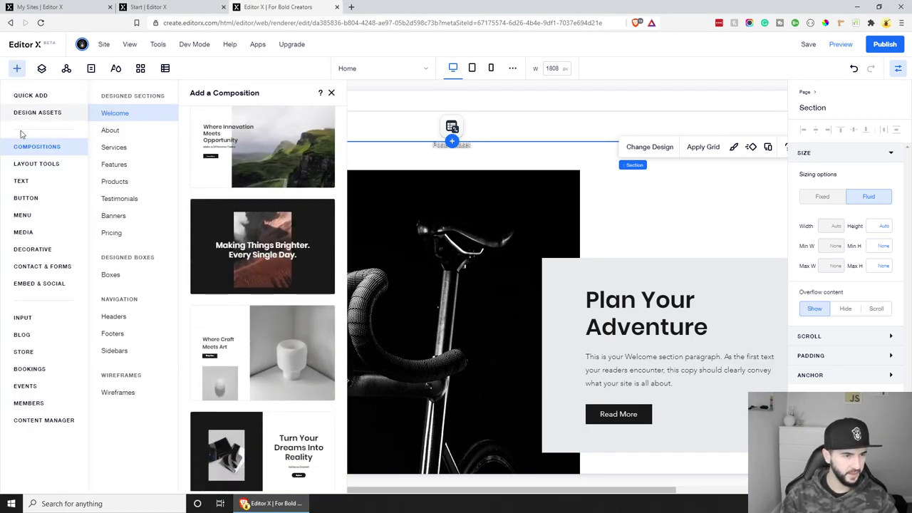
left_click(45, 237)
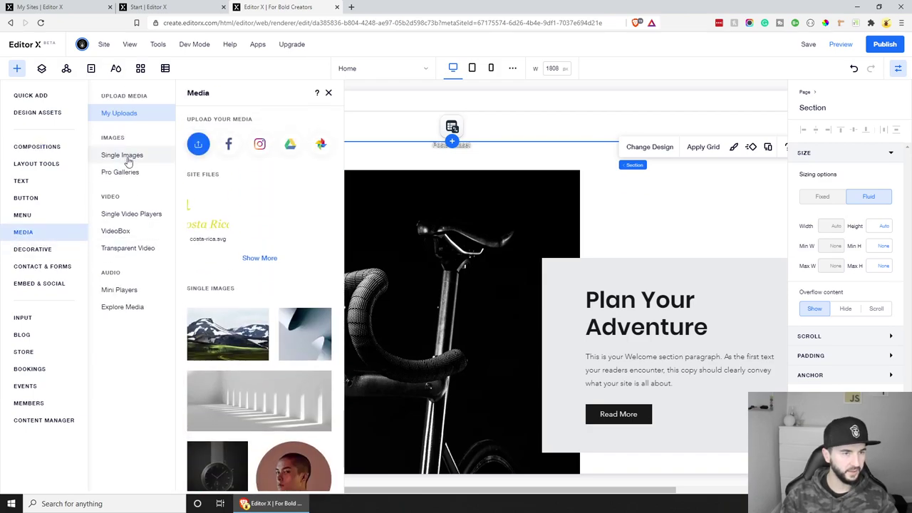
left_click(126, 232)
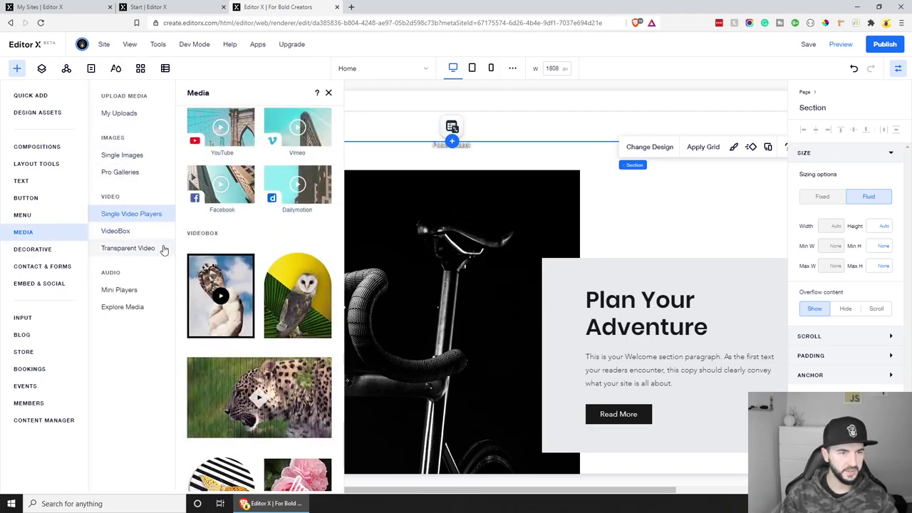
left_click(231, 145)
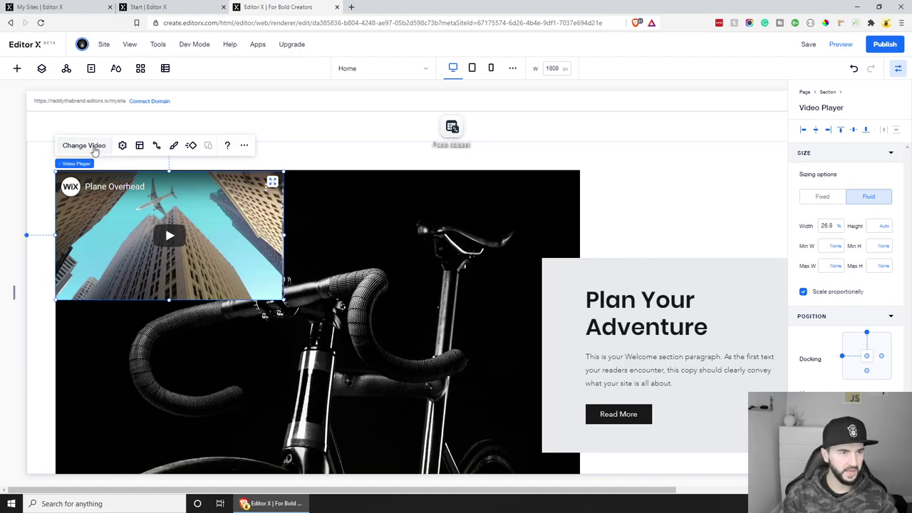
left_click(122, 145)
left_click(408, 400)
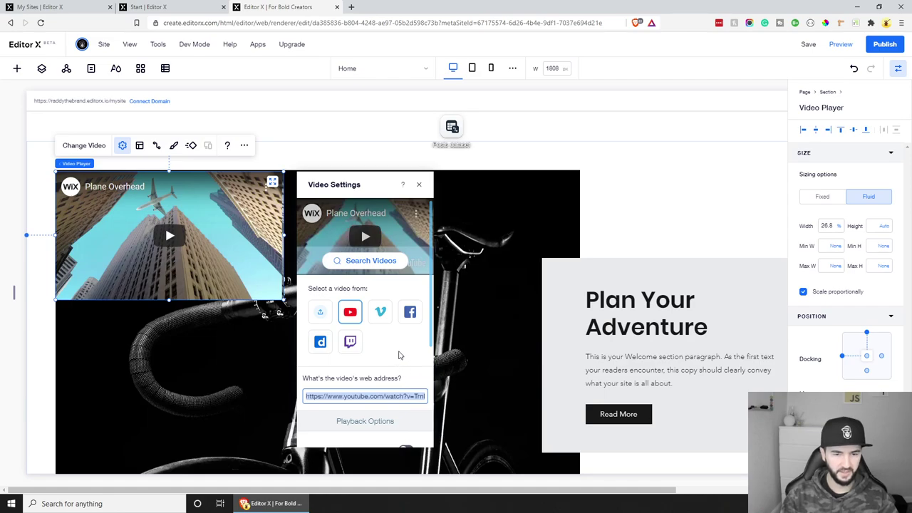
type("https://www.youtube.com/watch?v=LXb3EKWsInQ")
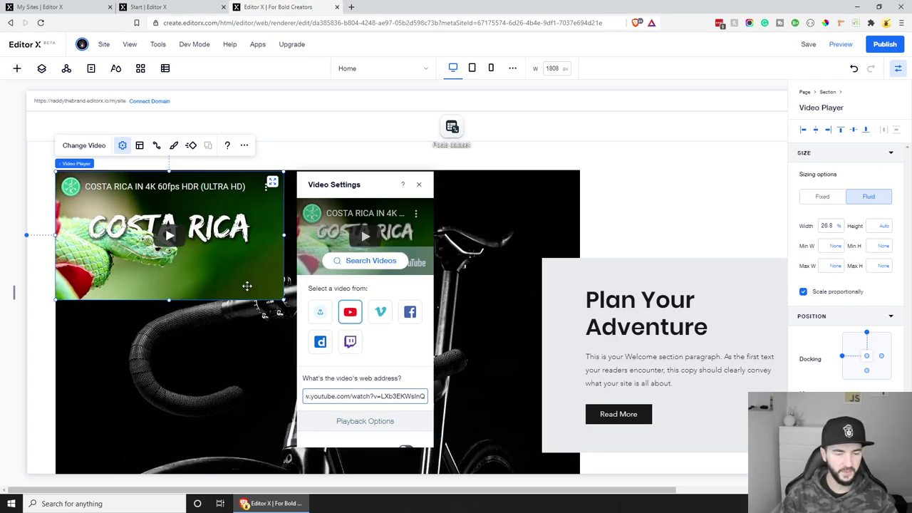
Turn on autoplay and looping in the Costa Rica video's playback options and close its settings.
scroll(409, 326, "down", 3)
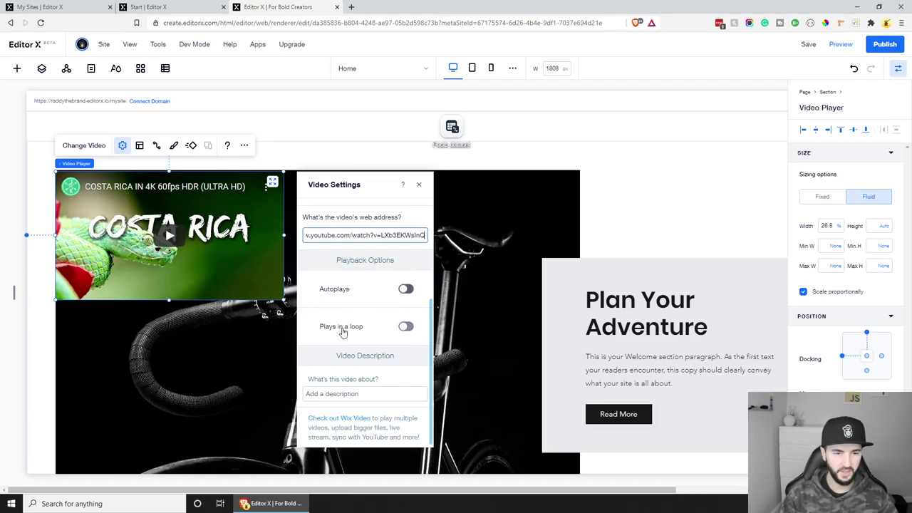
left_click(406, 289)
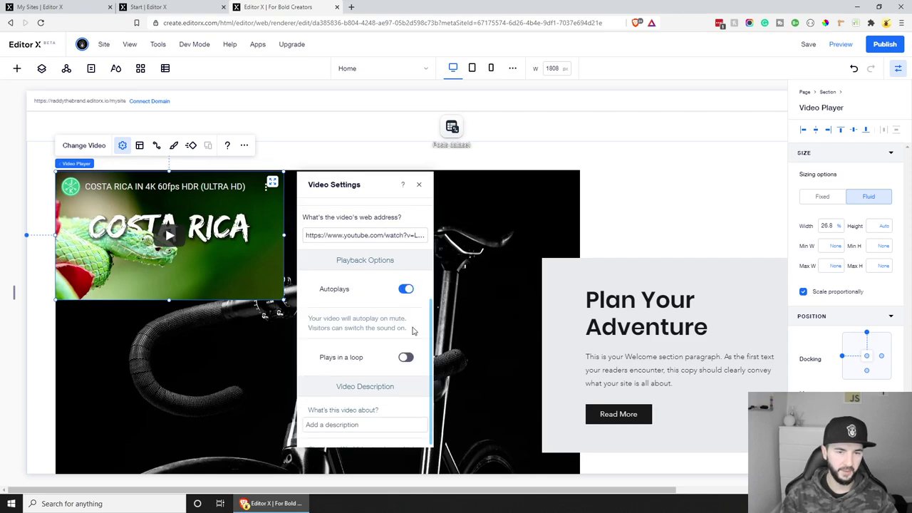
left_click(406, 358)
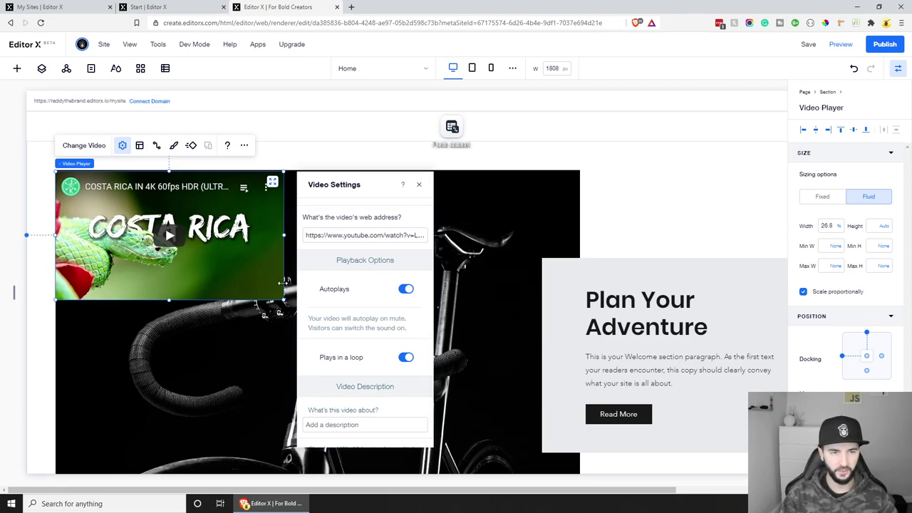
scroll(365, 336, "down", 1)
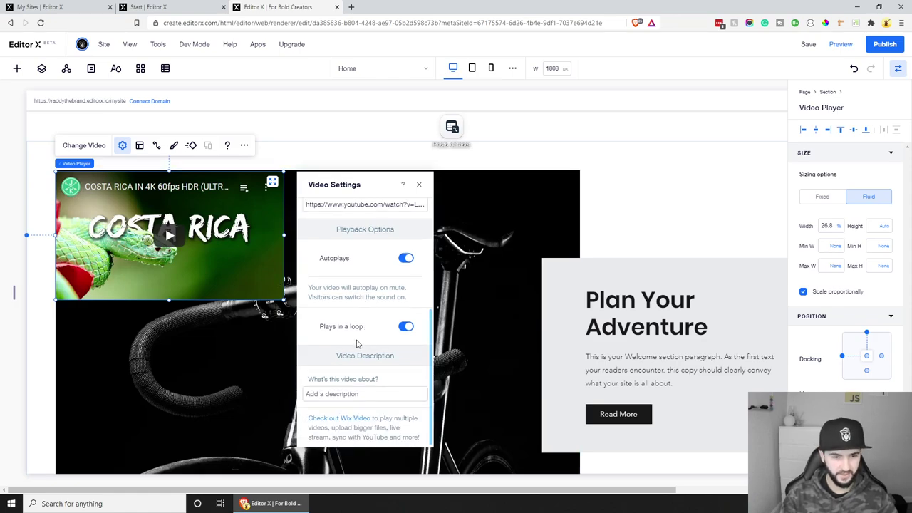
left_click(421, 186)
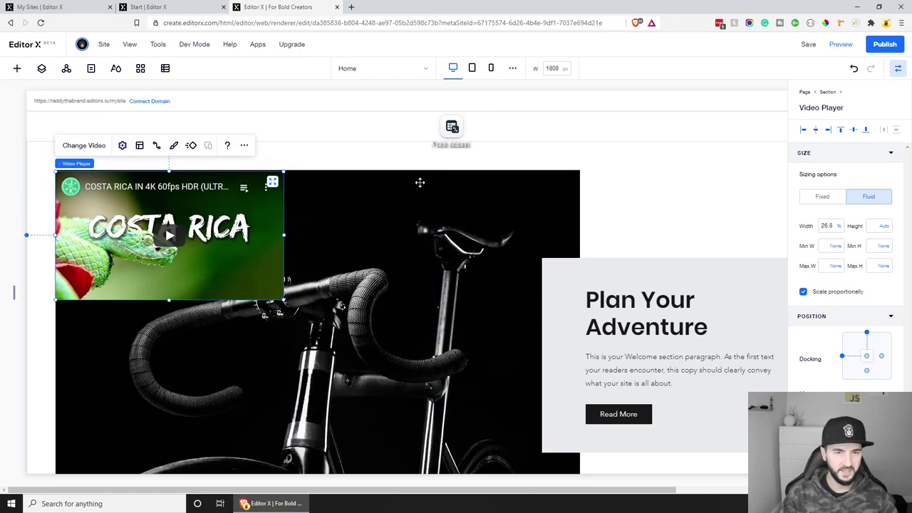
Enlarge the video player to about 61.7% width over the bicycle image and delete that image.
left_click_drag(225, 234, 602, 427)
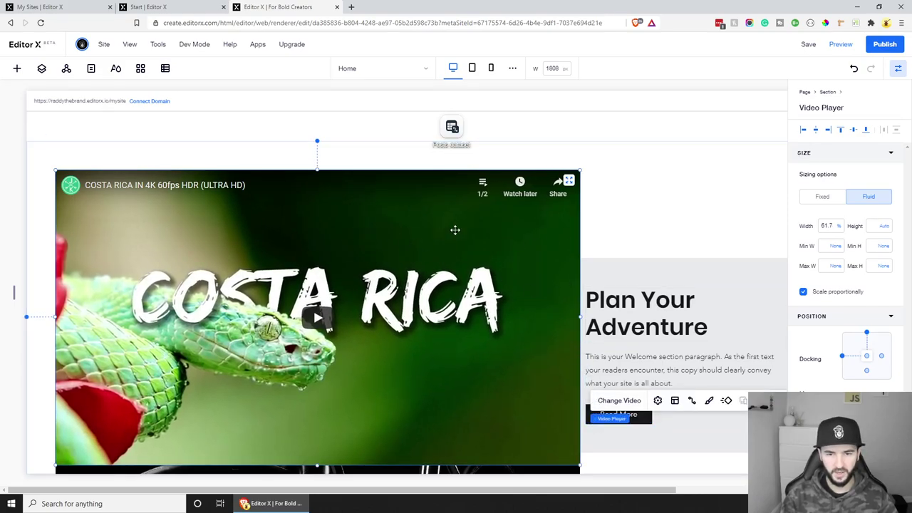
scroll(438, 233, "down", 2)
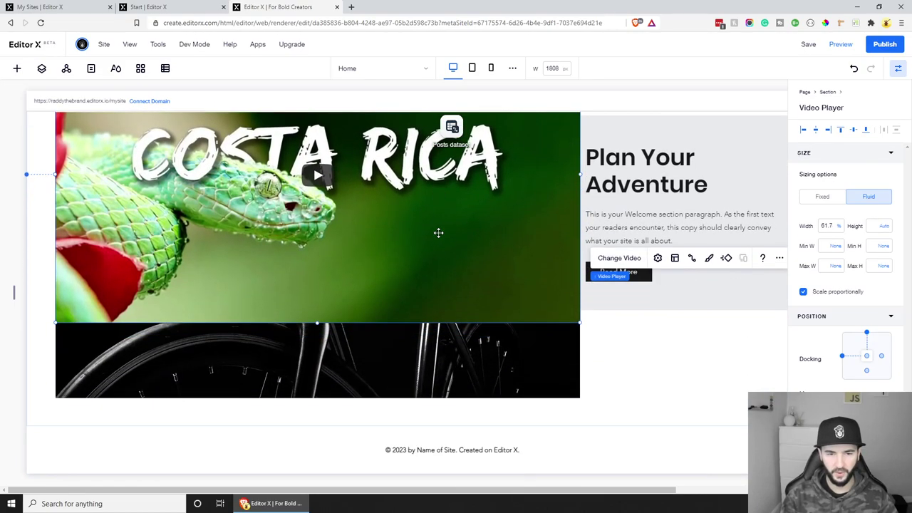
left_click(376, 360)
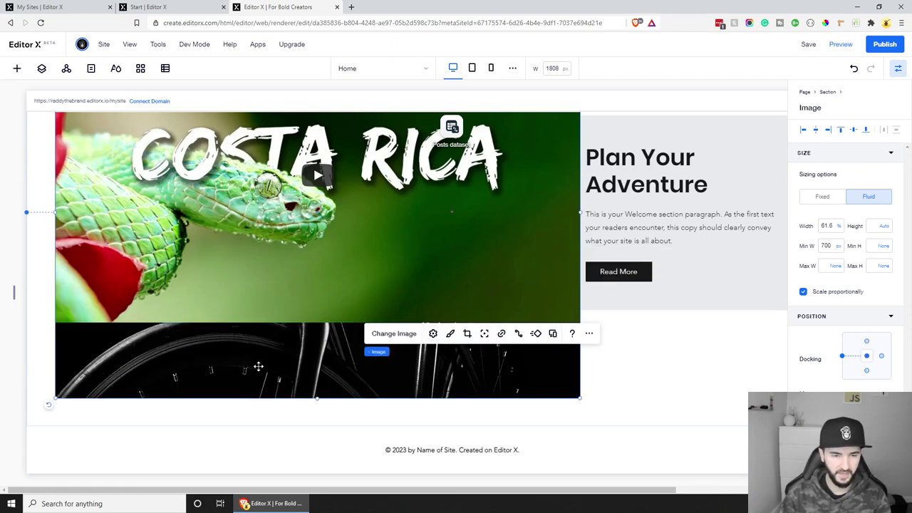
key("Delete")
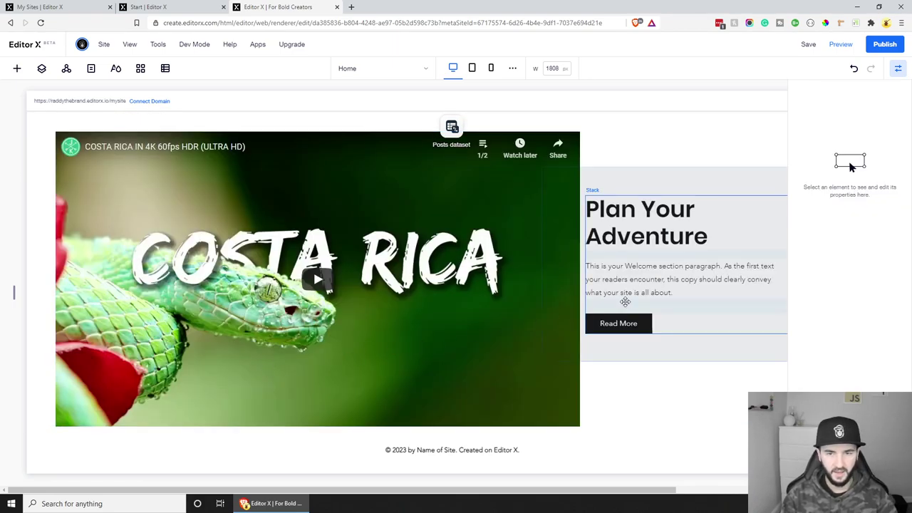
Reposition the video player beside the Plan Your Adventure box and dock it to the section's left side, vertically centred.
scroll(618, 301, "up", 3)
scroll(618, 301, "down", 3)
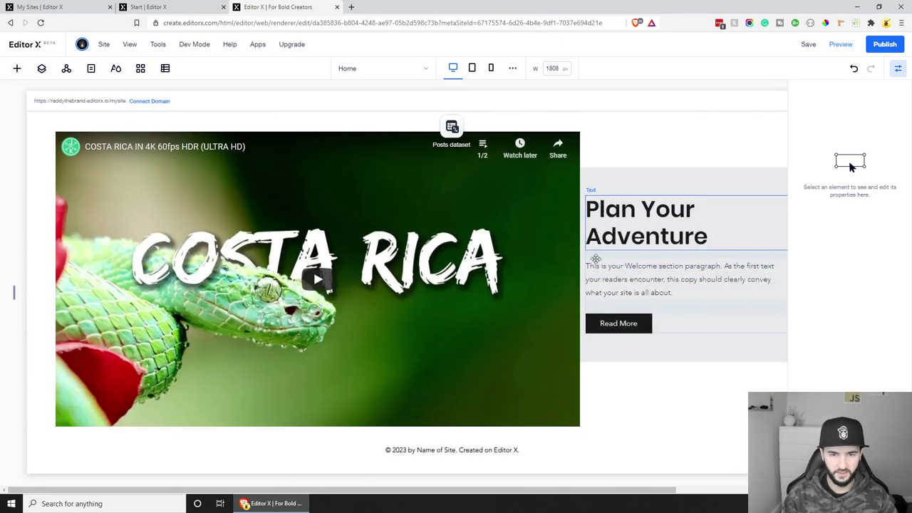
scroll(527, 363, "up", 2)
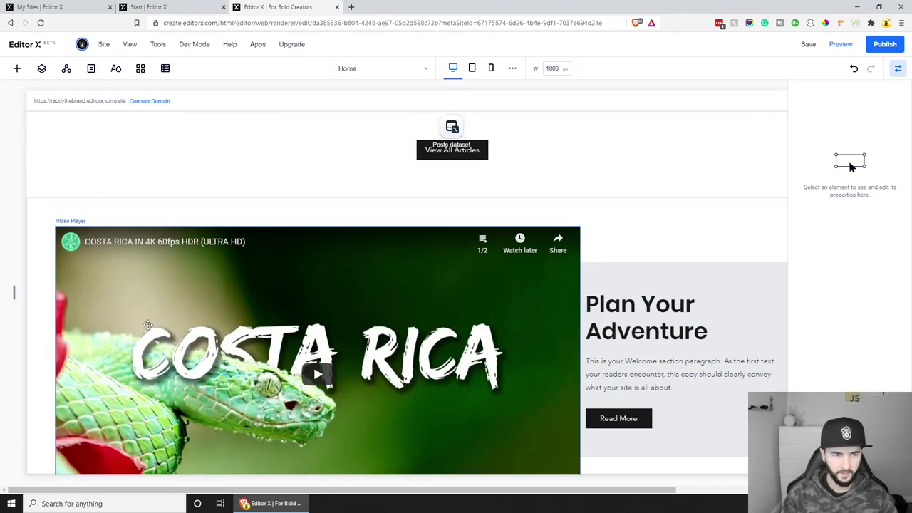
left_click(280, 290)
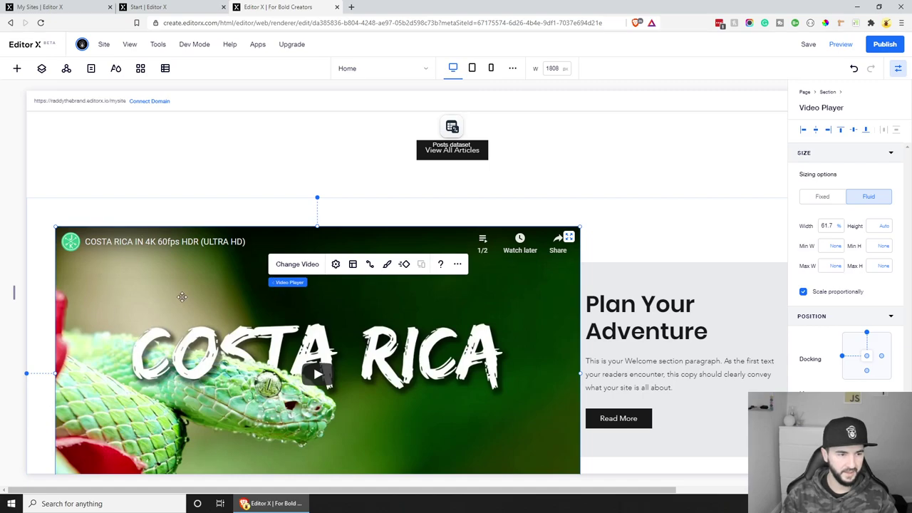
left_click(868, 339)
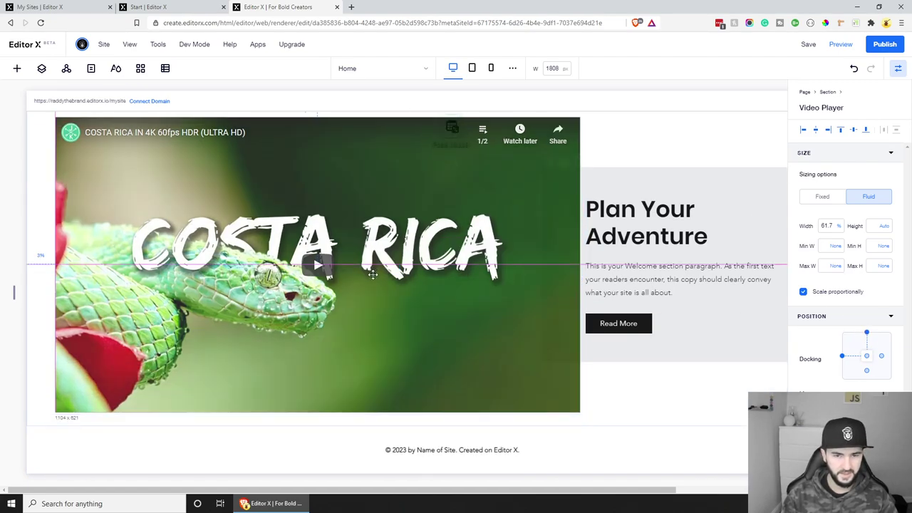
left_click_drag(373, 269, 377, 294)
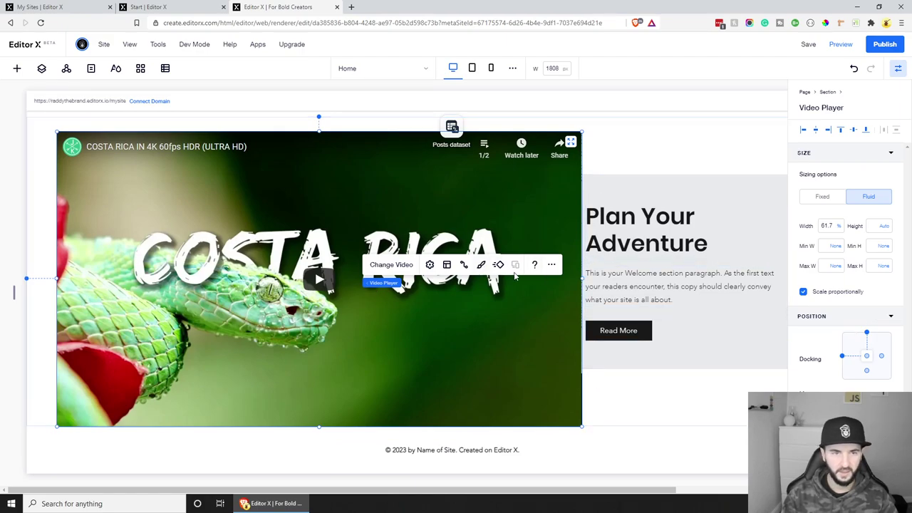
left_click_drag(515, 275, 497, 186)
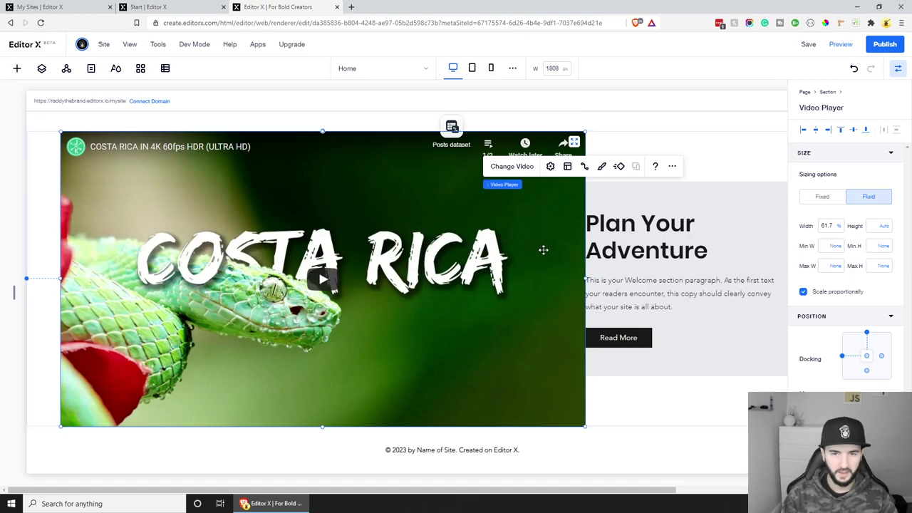
left_click_drag(542, 249, 540, 248)
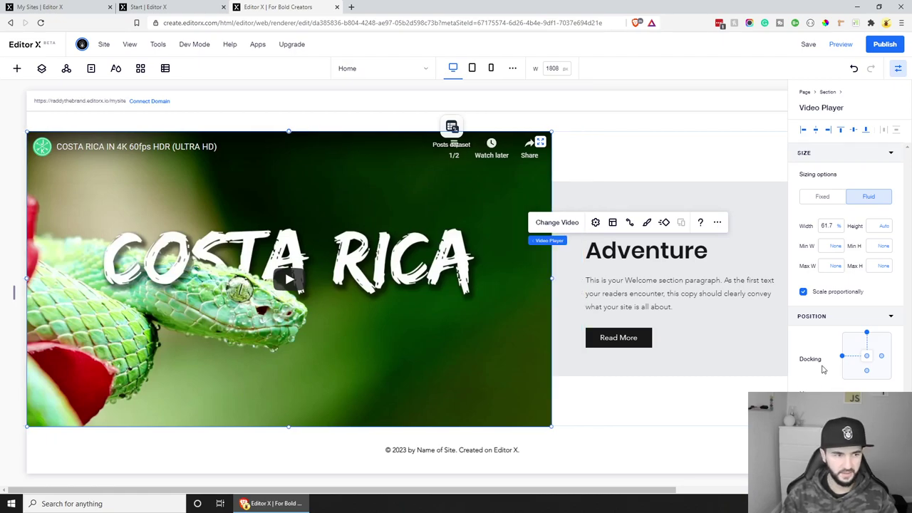
key("ctrl+z")
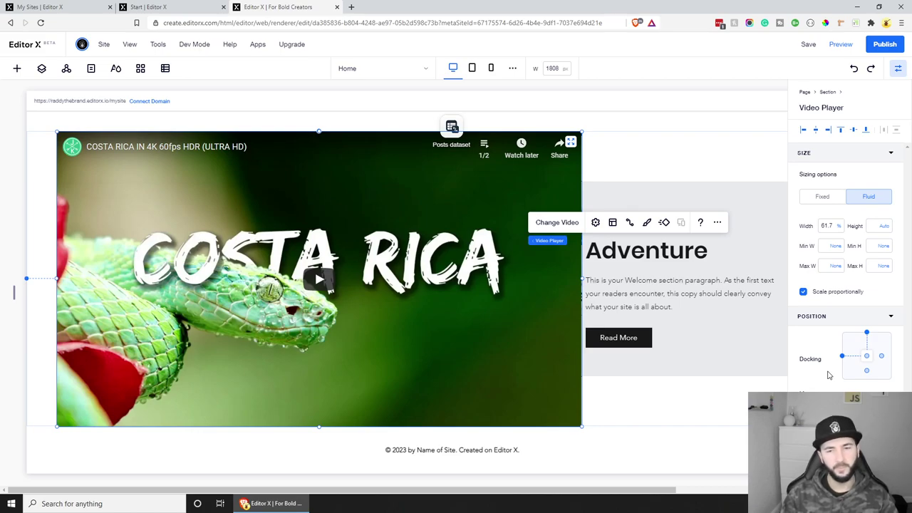
left_click(867, 356)
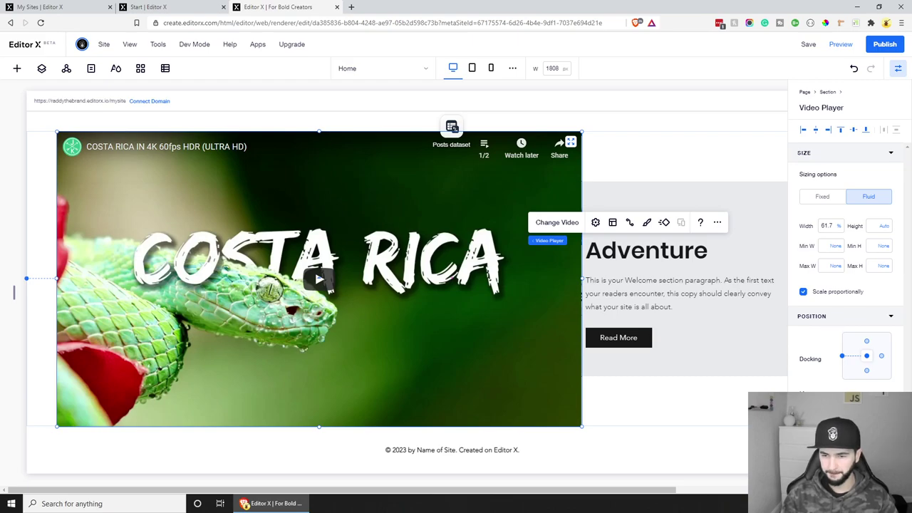
Add top and bottom padding to the section holding the video and hide the element properties.
left_click(631, 161)
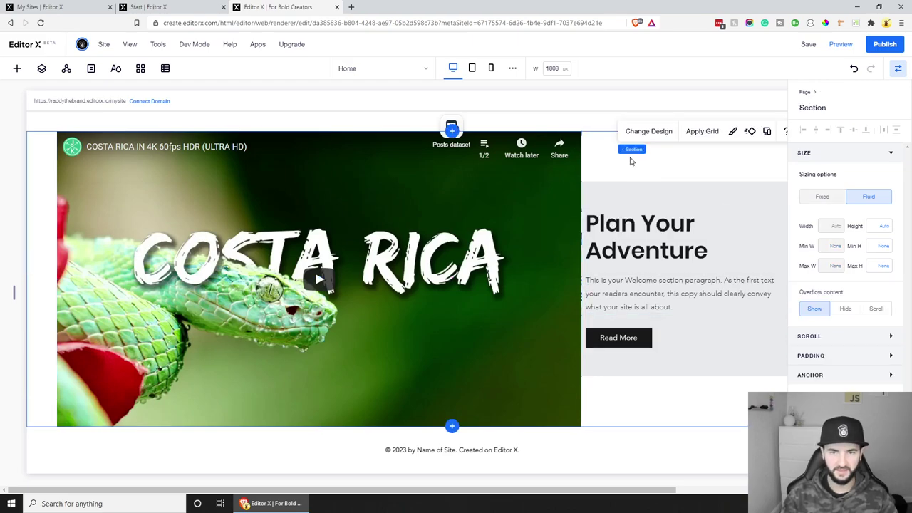
left_click(646, 166)
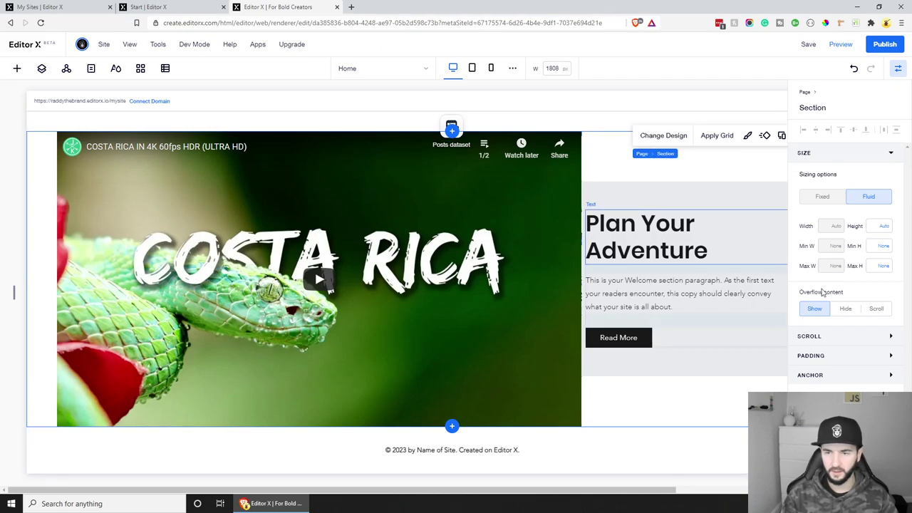
left_click(843, 356)
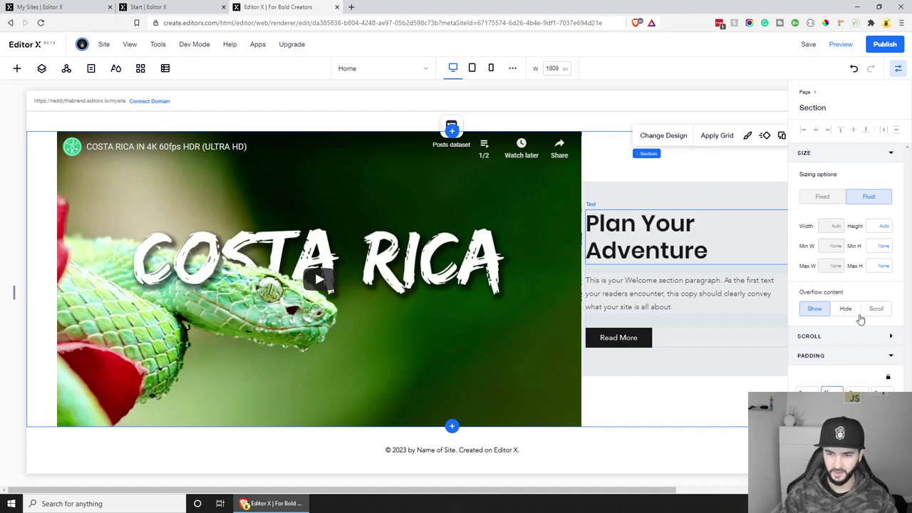
mouse_move(801, 391)
left_mouse_down()
mouse_move(713, 299)
mouse_move(604, 216)
mouse_move(799, 377)
mouse_move(809, 402)
left_mouse_up()
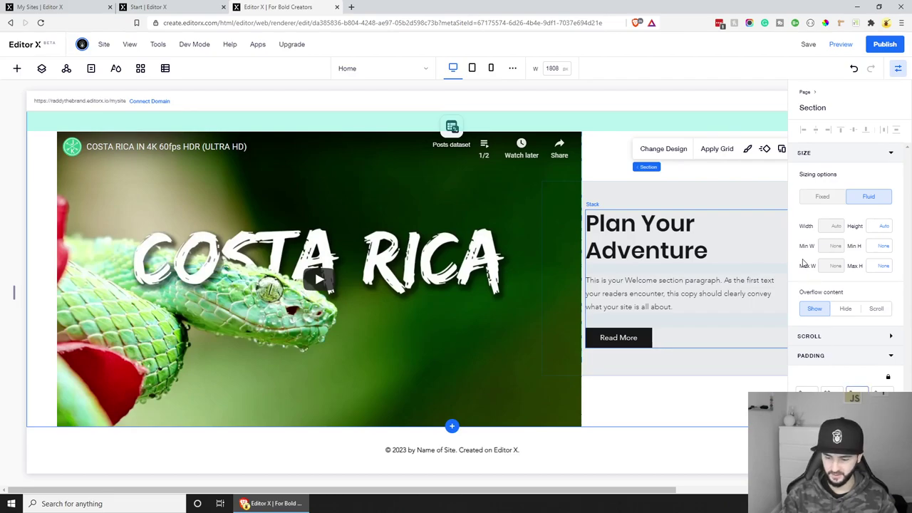
scroll(550, 300, "up", 2)
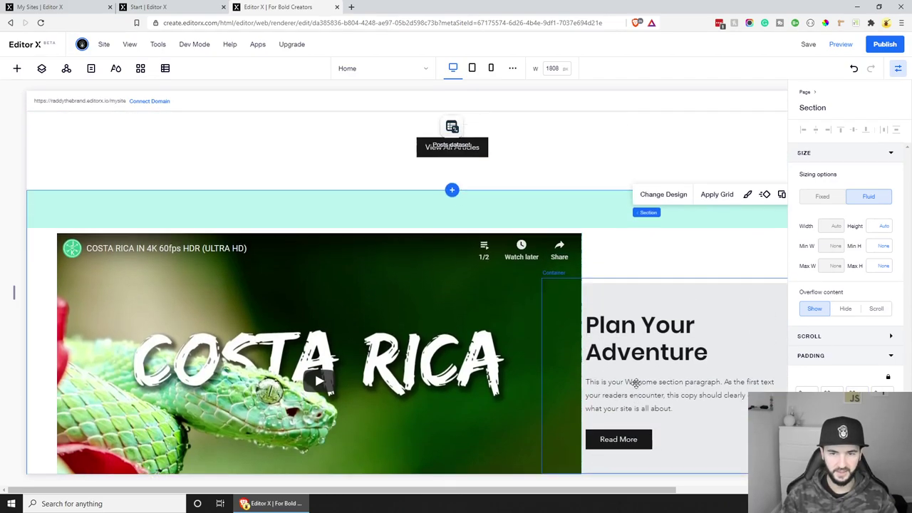
scroll(523, 274, "down", 2)
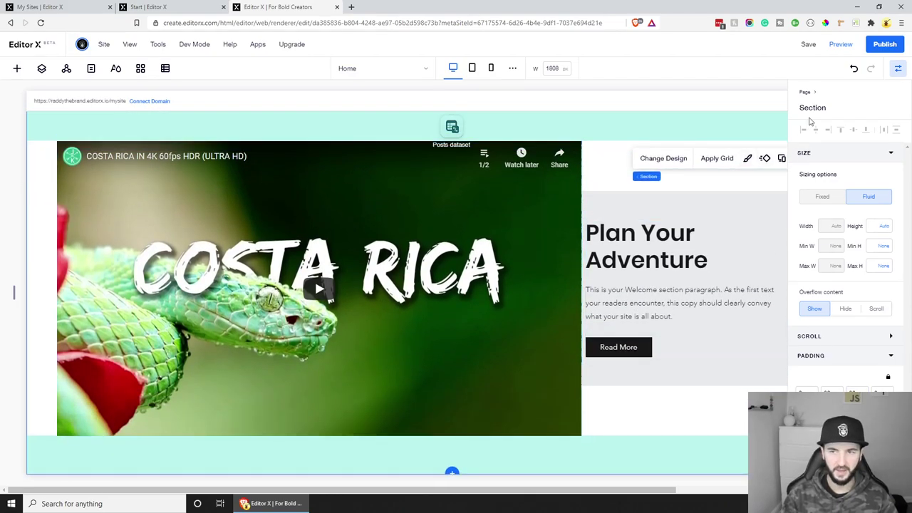
left_click(899, 68)
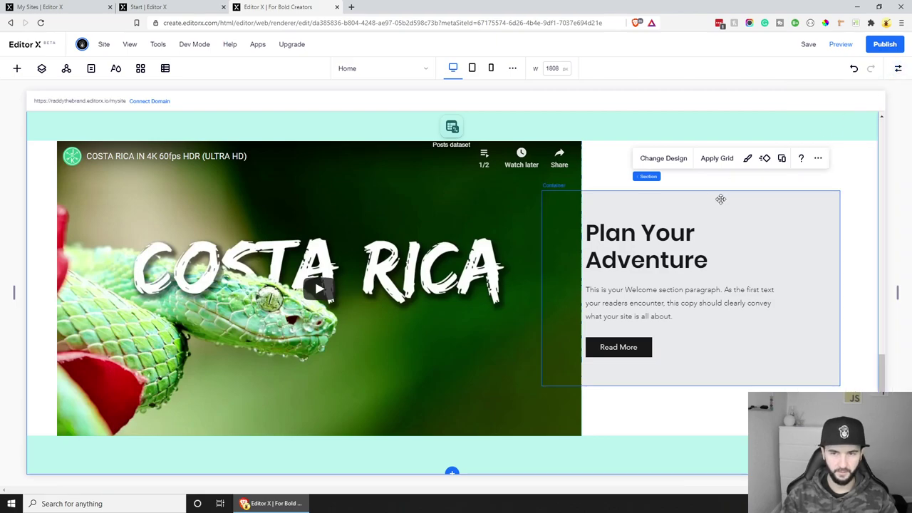
Reorder the section's layers so the Plan Your Adventure container sits in front of the video player.
left_click(720, 198)
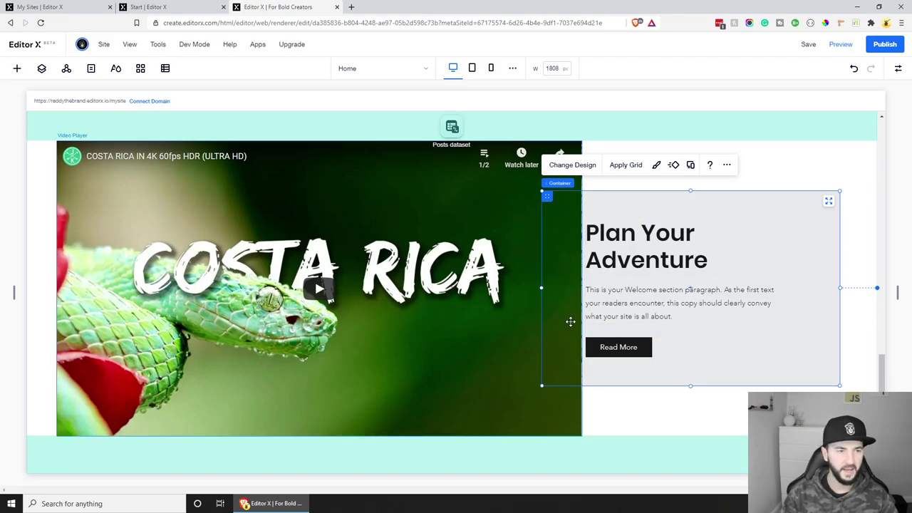
left_click(41, 68)
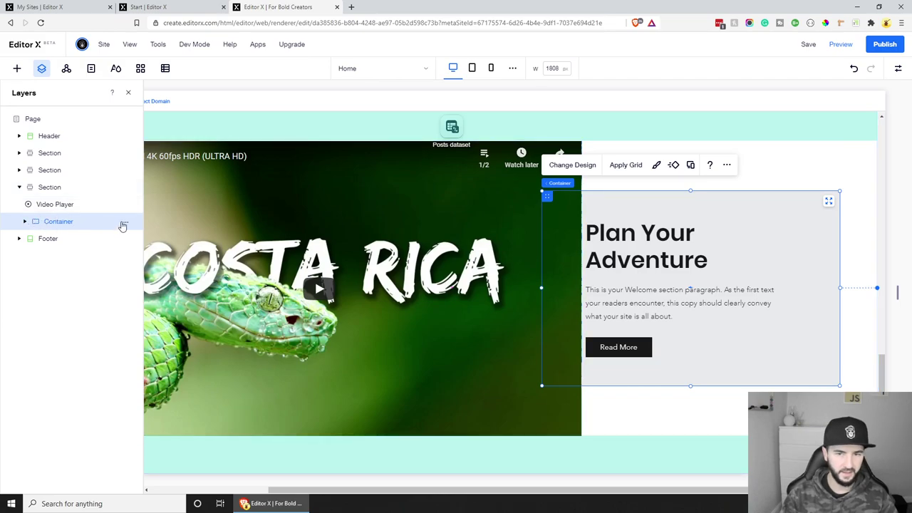
left_click_drag(60, 221, 56, 204)
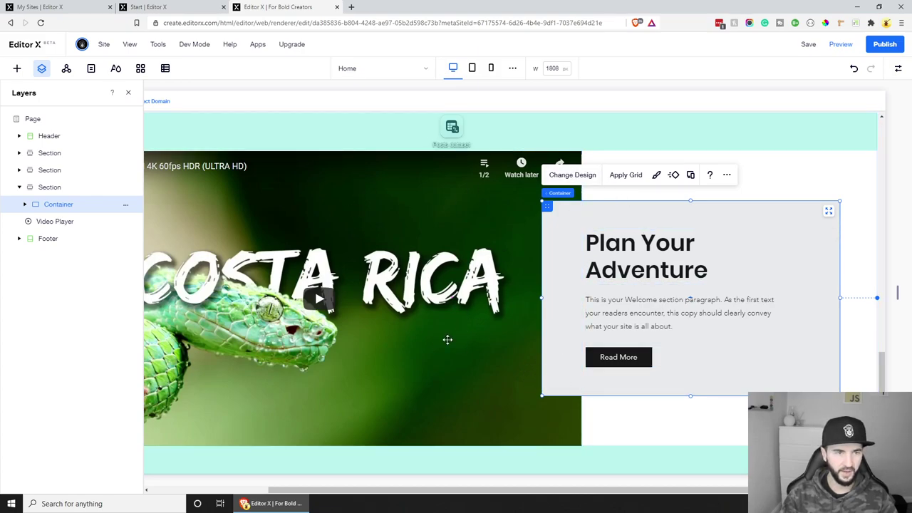
Preview the Home page, examine the Plan Your Adventure section with its playing video, and return to editing.
left_click(842, 45)
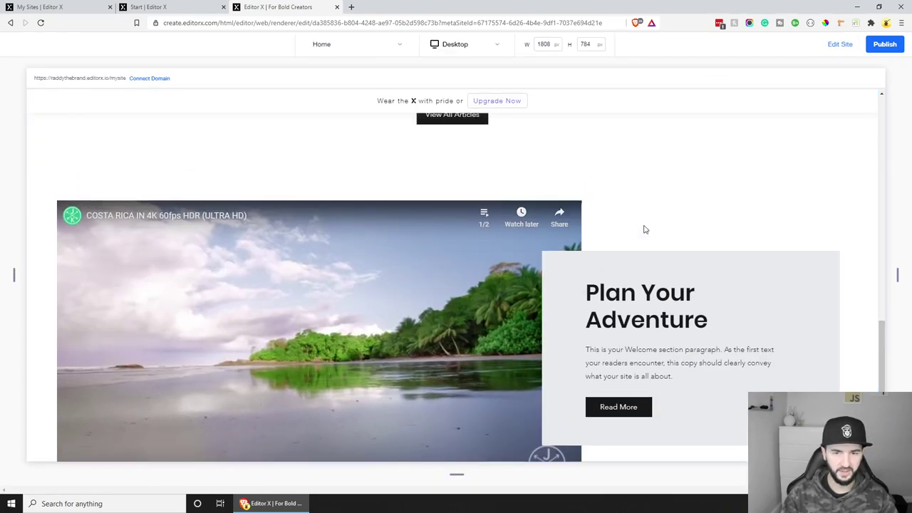
scroll(644, 236, "up", 4)
scroll(645, 236, "down", 5)
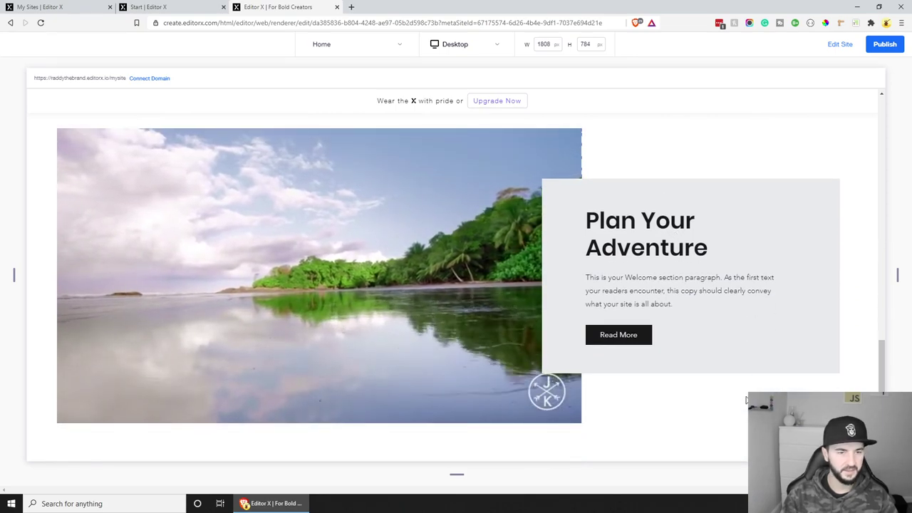
scroll(745, 400, "down", 1)
scroll(745, 400, "up", 1)
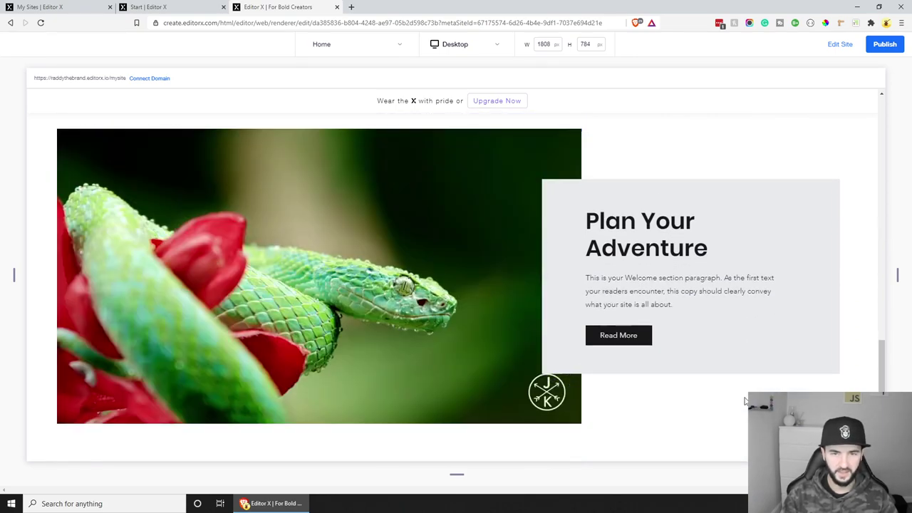
scroll(713, 394, "up", 1)
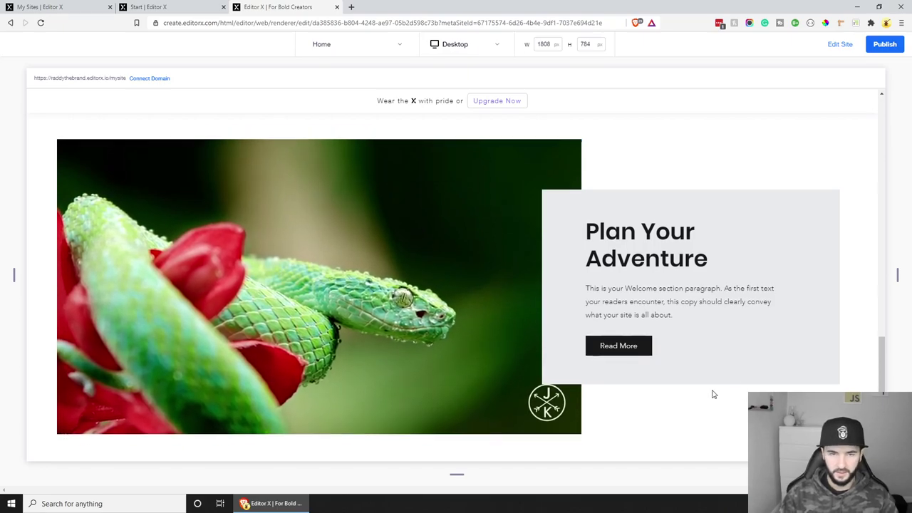
scroll(705, 388, "up", 3)
scroll(605, 280, "down", 4)
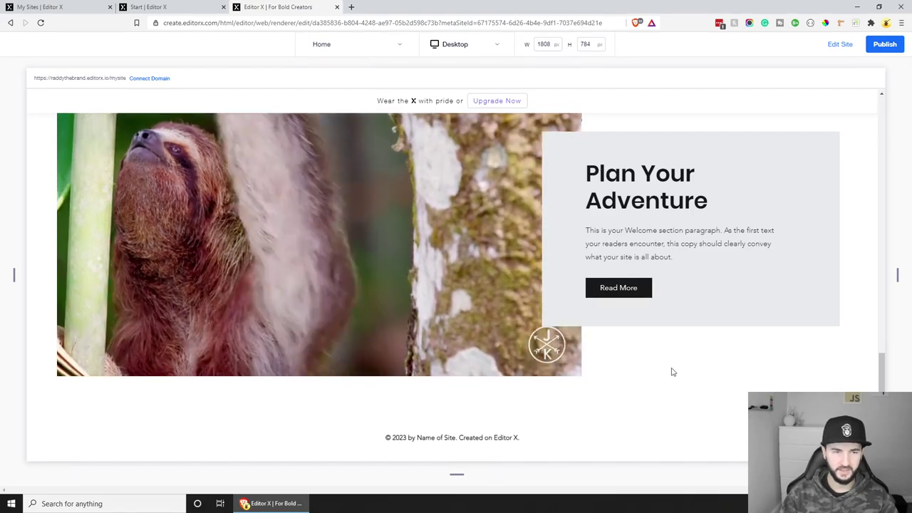
scroll(674, 372, "up", 1)
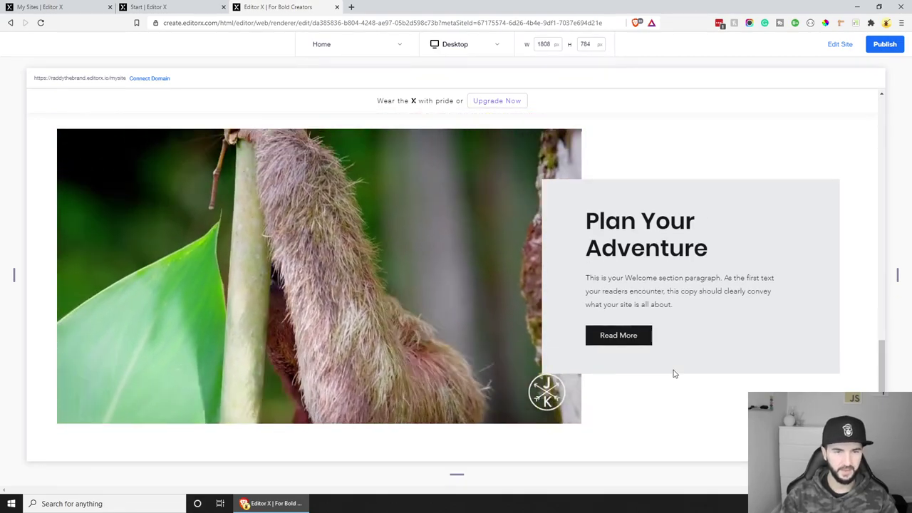
scroll(674, 373, "up", 5)
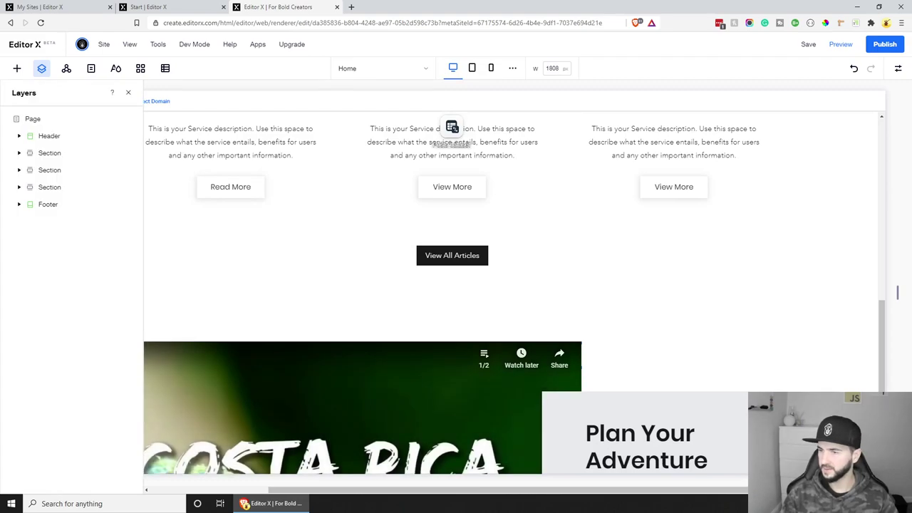
Add the dark "Great Products. Better Prices." designed section from the Products compositions to the Home page.
scroll(576, 418, "down", 5)
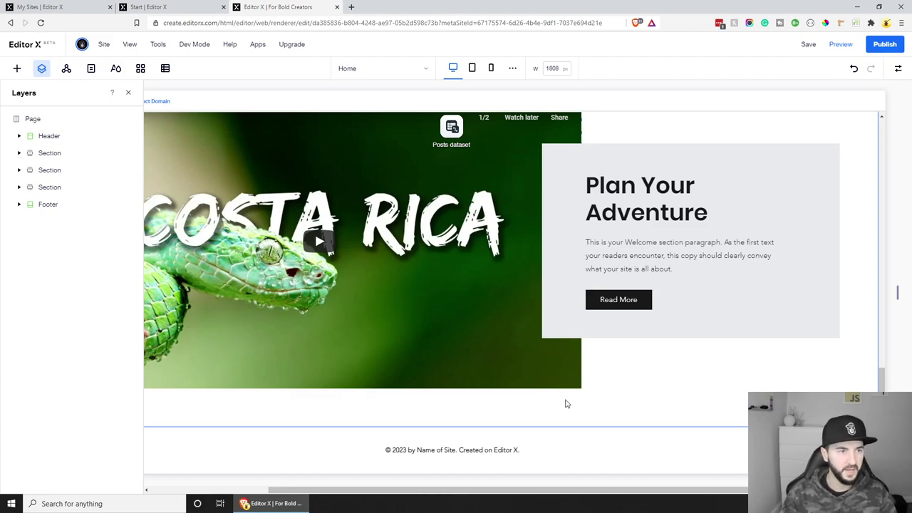
left_click(43, 70)
left_click(15, 68)
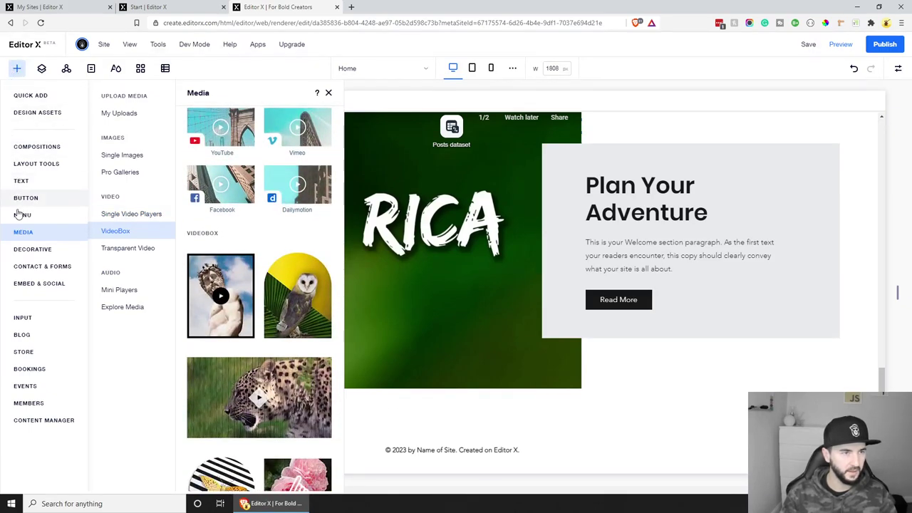
left_click(35, 148)
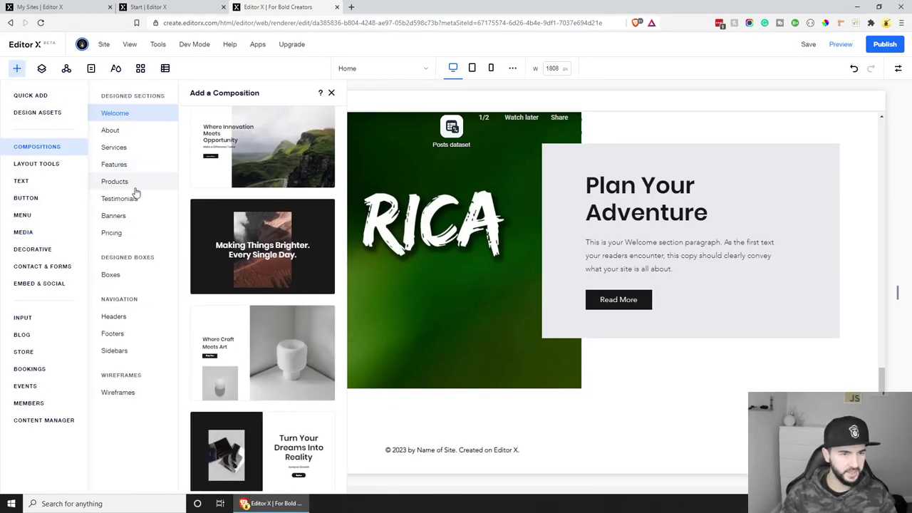
scroll(290, 270, "down", 5)
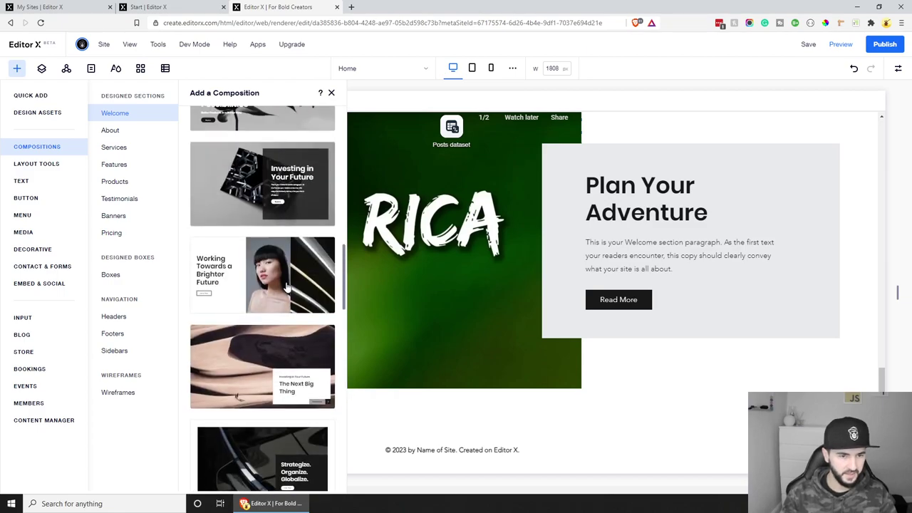
scroll(288, 285, "up", 5)
scroll(285, 289, "up", 5)
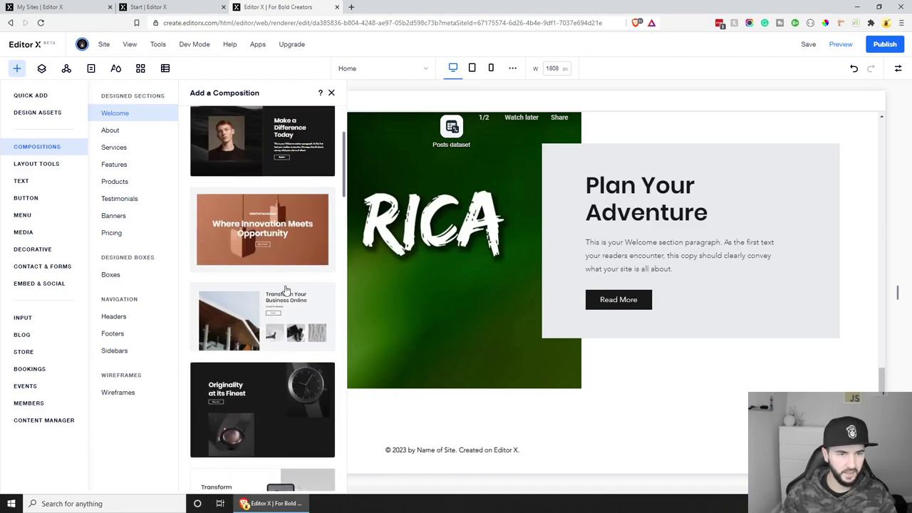
scroll(287, 293, "down", 8)
scroll(286, 293, "down", 10)
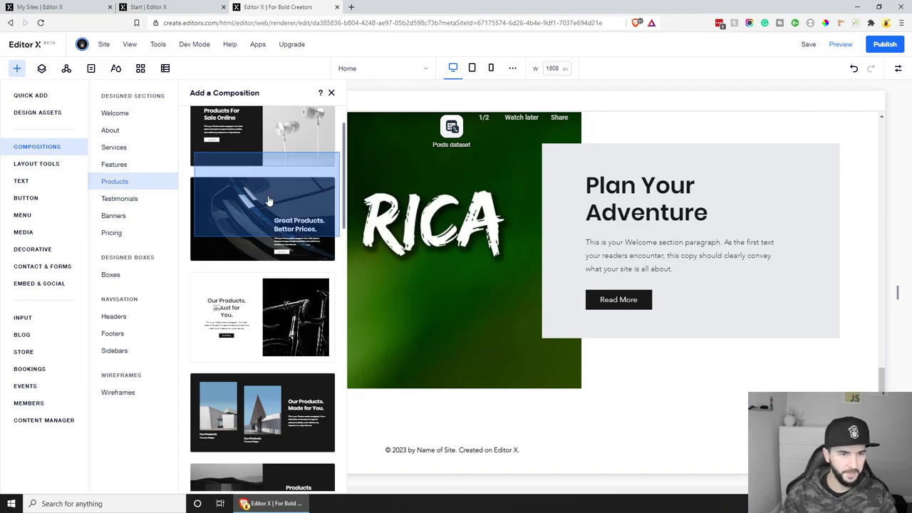
left_click(271, 221)
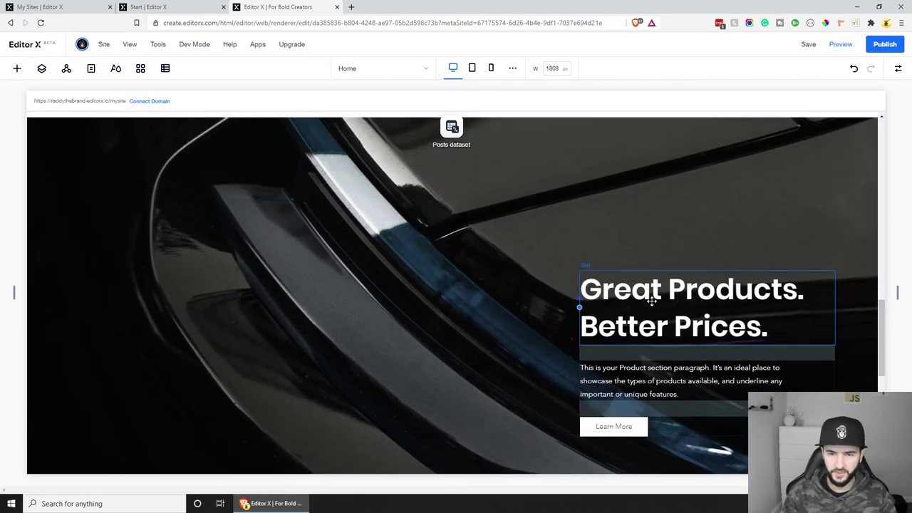
Move the "Great Products. Better Prices." section down below the Plan Your Adventure section, directly above the footer.
scroll(350, 255, "down", 5)
scroll(477, 260, "up", 4)
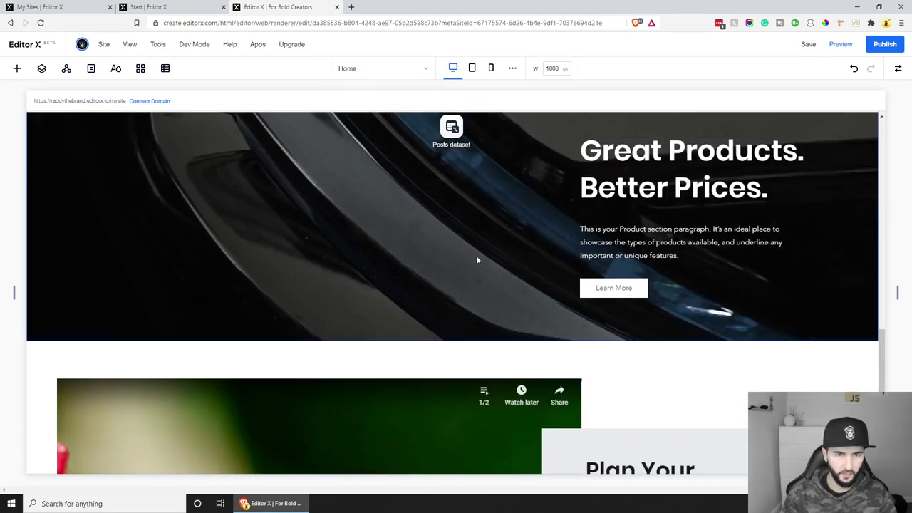
scroll(256, 285, "up", 2)
scroll(261, 249, "down", 5)
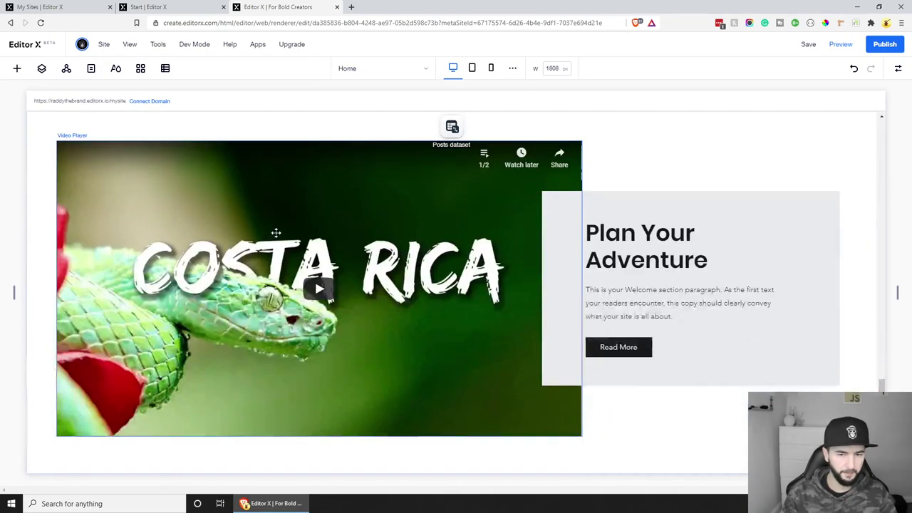
scroll(647, 238, "up", 4)
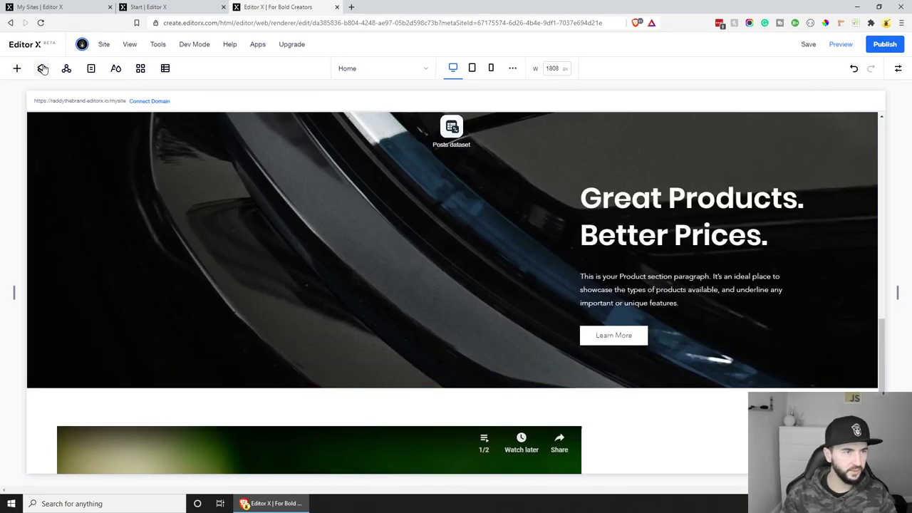
left_click(665, 370)
right_click(348, 265)
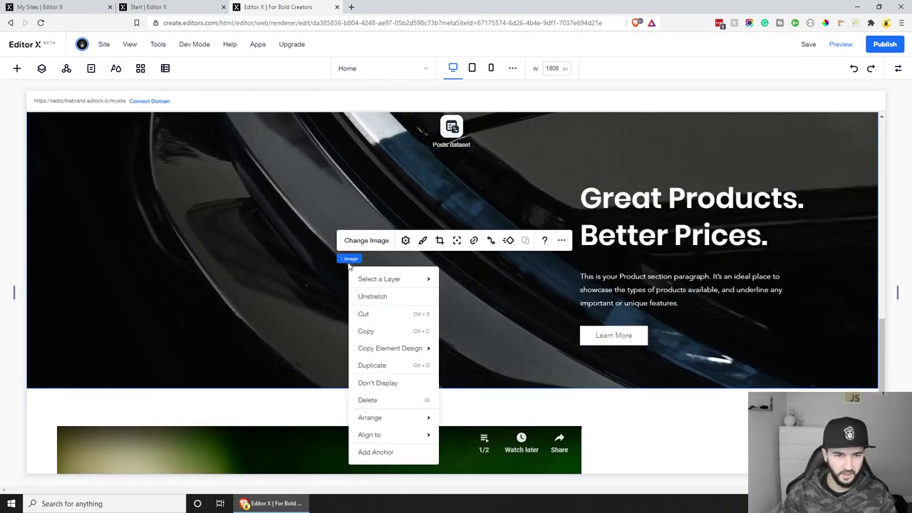
left_click(352, 259)
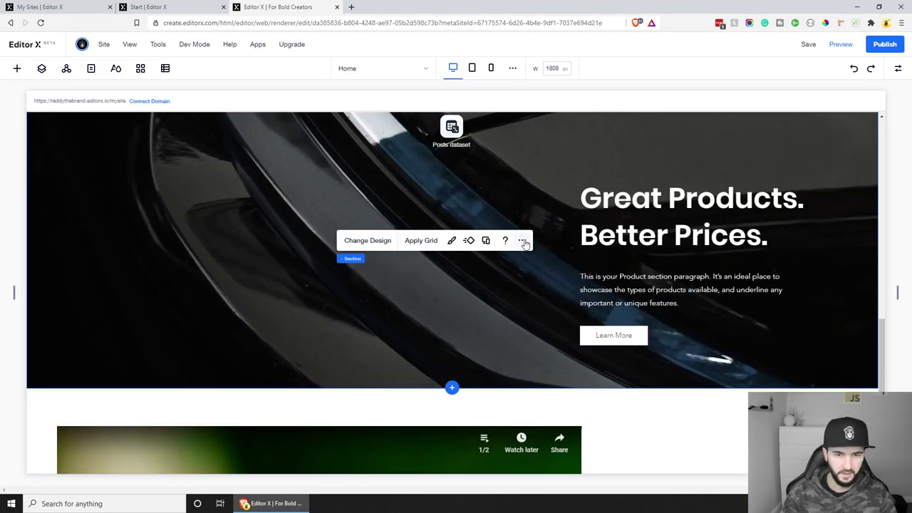
left_click(522, 241)
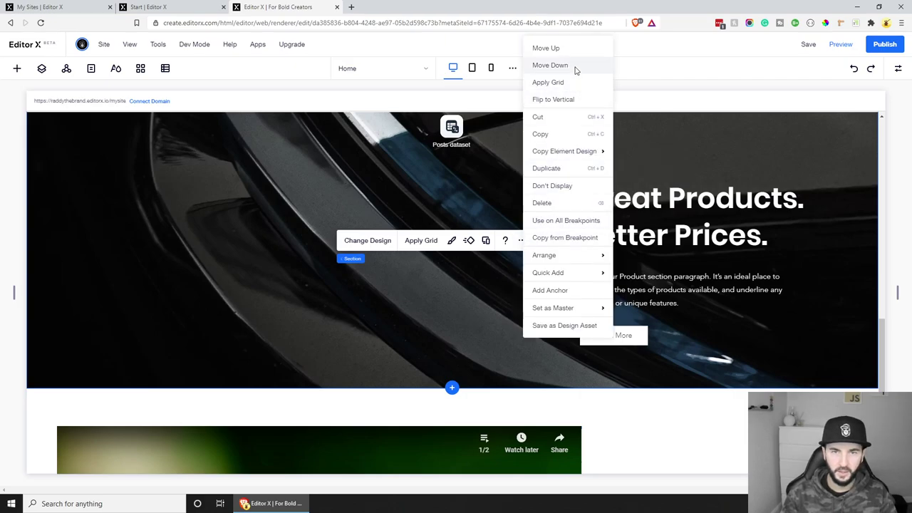
left_click(550, 65)
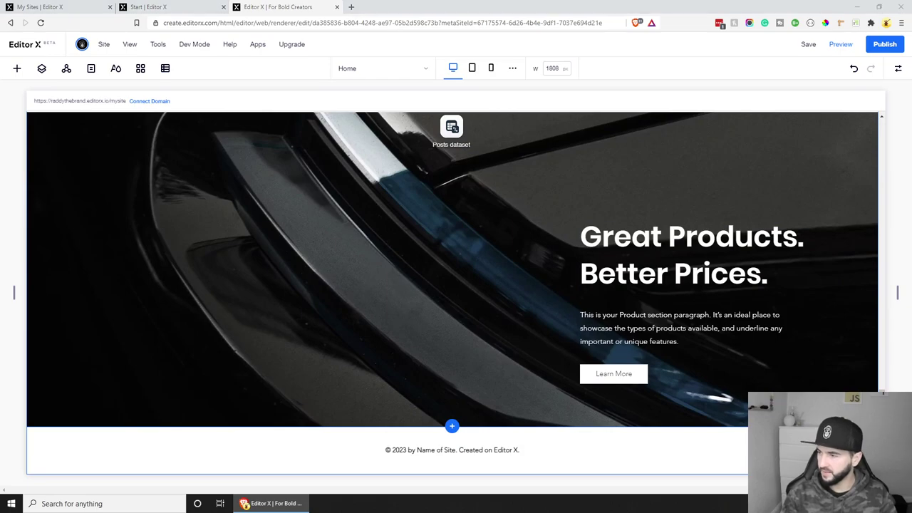
Replace the "Great Products. Better Prices." heading with "Travelling to Costa Rica?".
left_click(671, 265)
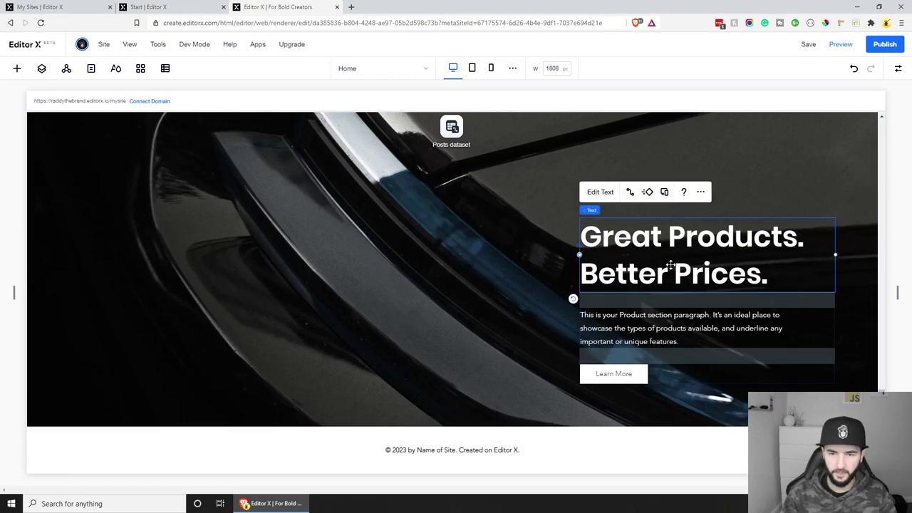
double_click(671, 265)
type("Travelling to Costa Rica?")
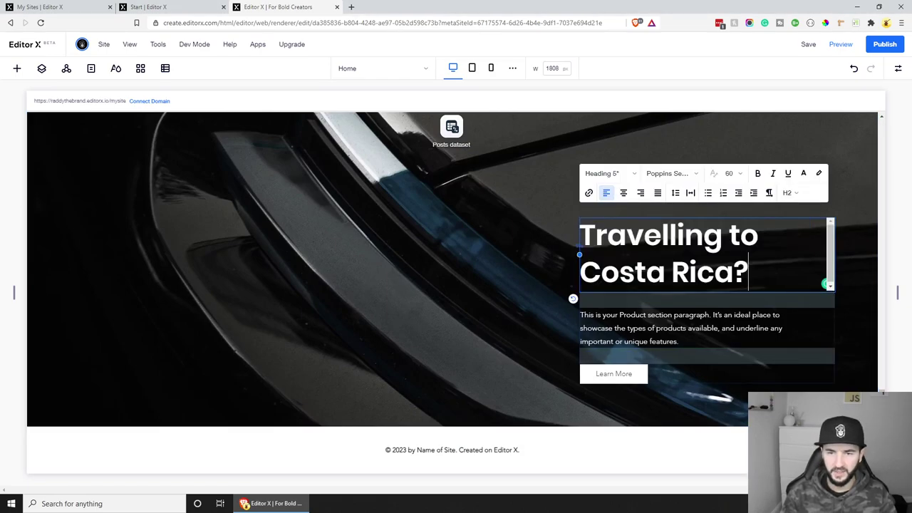
left_click(862, 343)
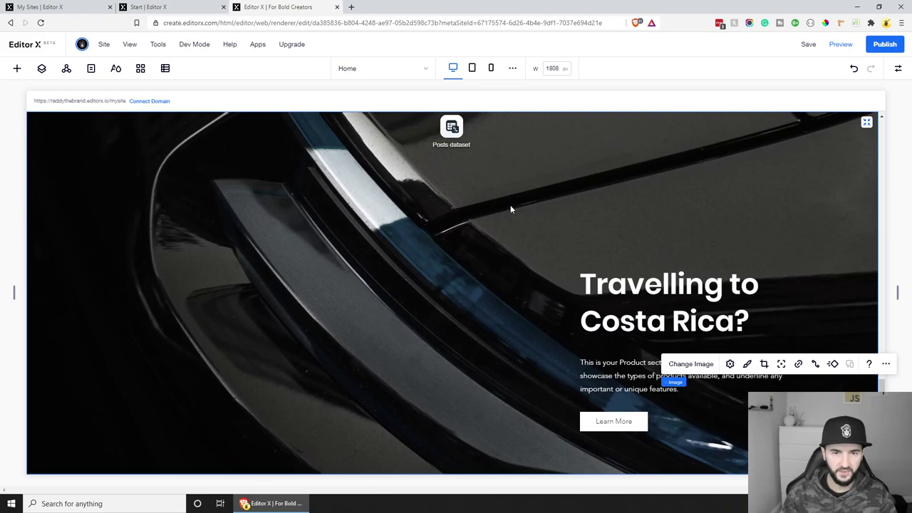
Replace the section's dark background image with the green rainforest waterfall photo found by searching Unsplash for "costa rica".
left_click(510, 205)
left_click(527, 179)
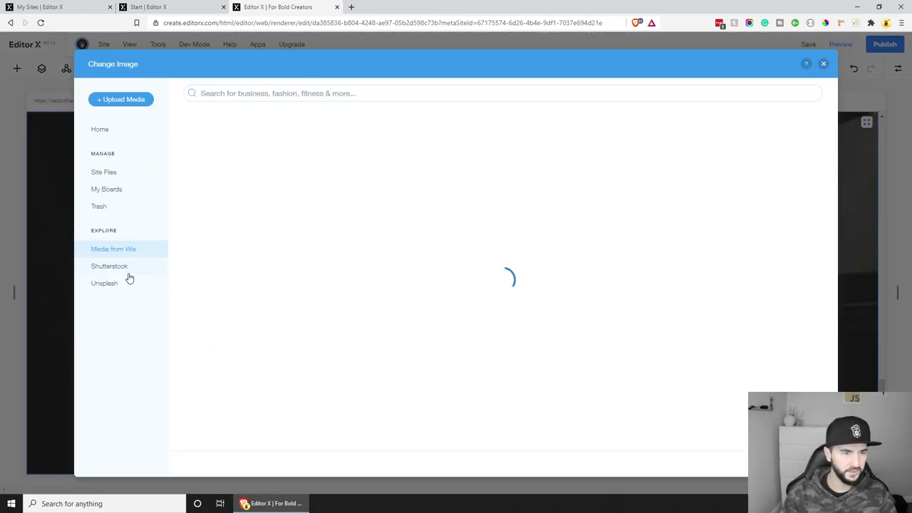
left_click(114, 283)
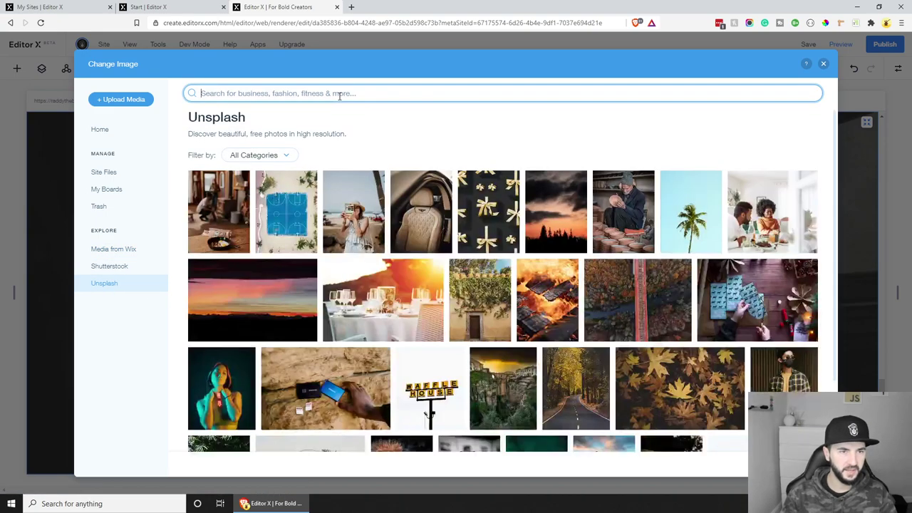
type("costa rica")
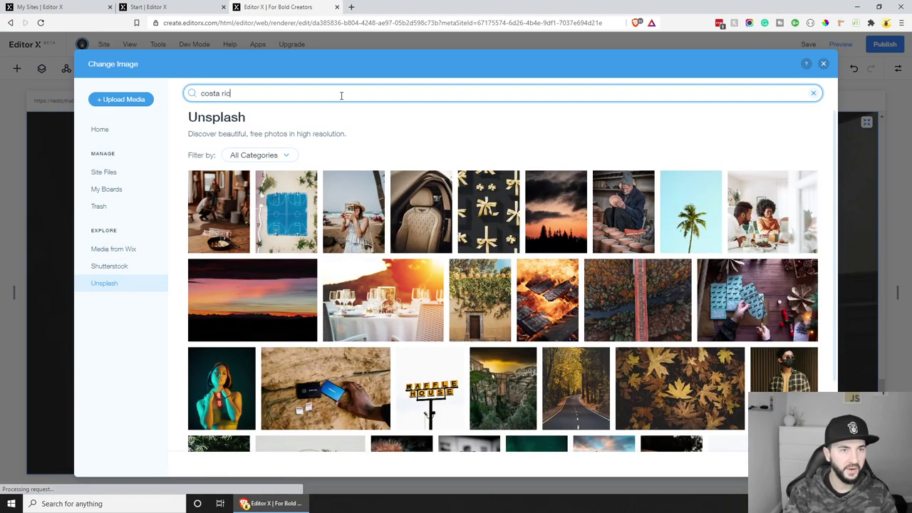
key("Return")
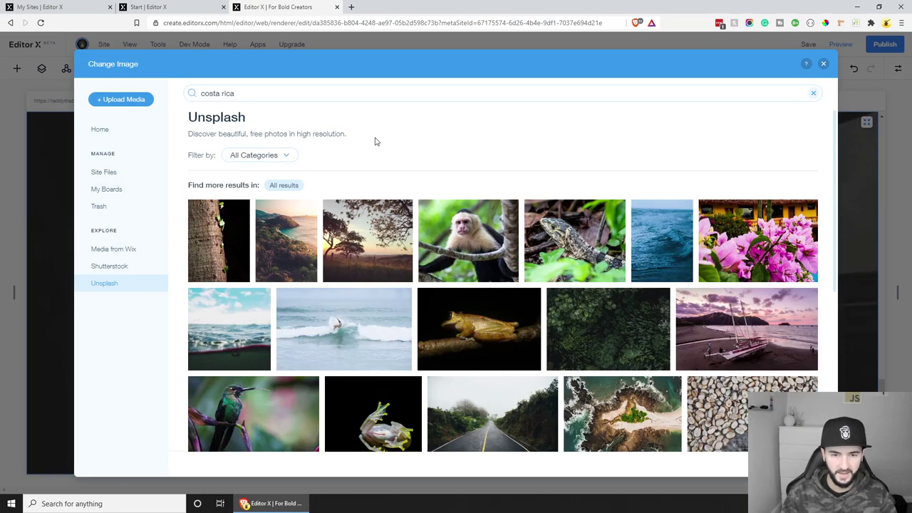
scroll(376, 147, "down", 5)
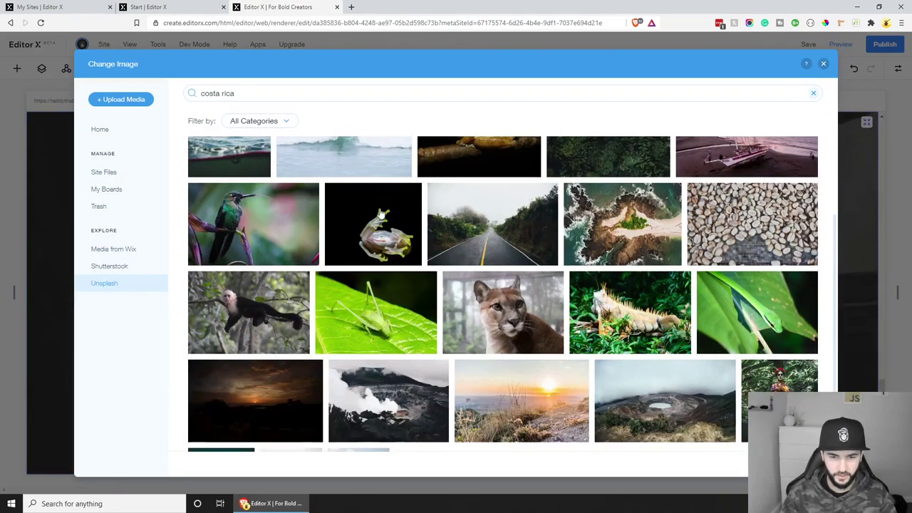
scroll(390, 202, "down", 4)
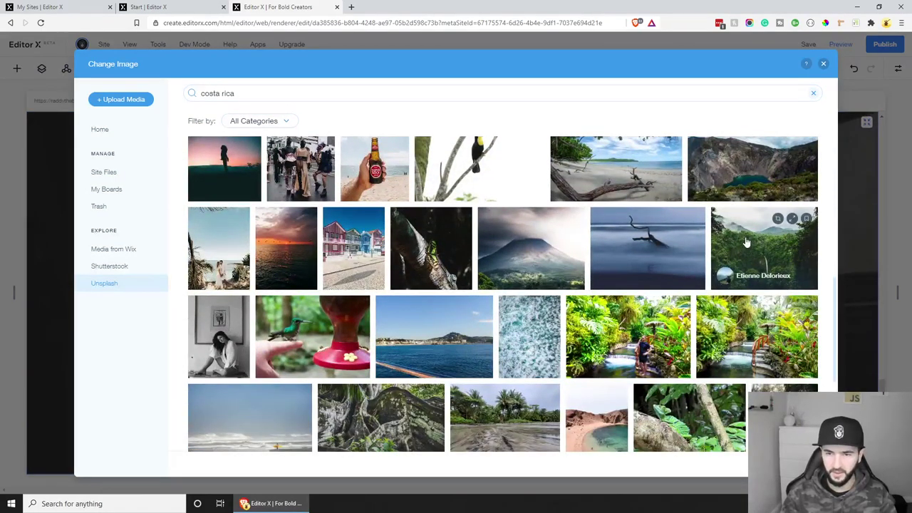
double_click(740, 243)
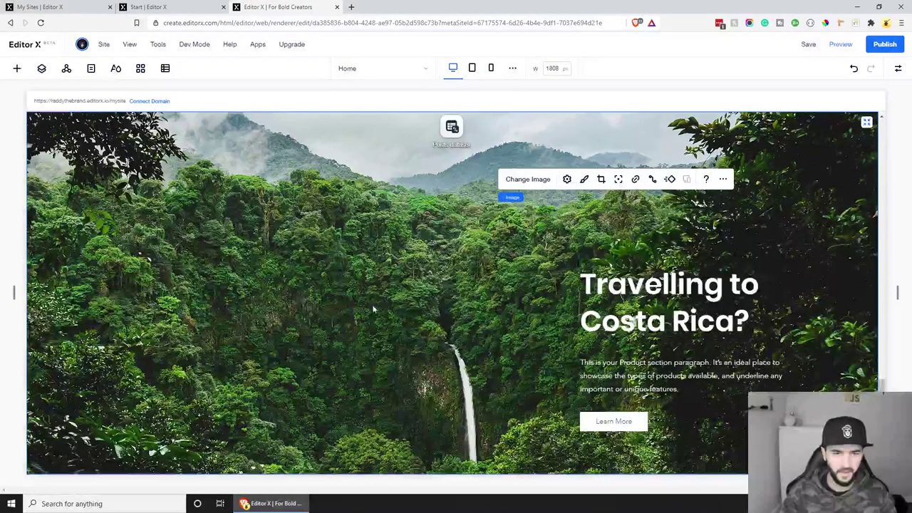
Set the scroll behavior of the waterfall background image in the Travelling to Costa Rica section to Parallax.
scroll(378, 298, "down", 1)
scroll(384, 295, "up", 2)
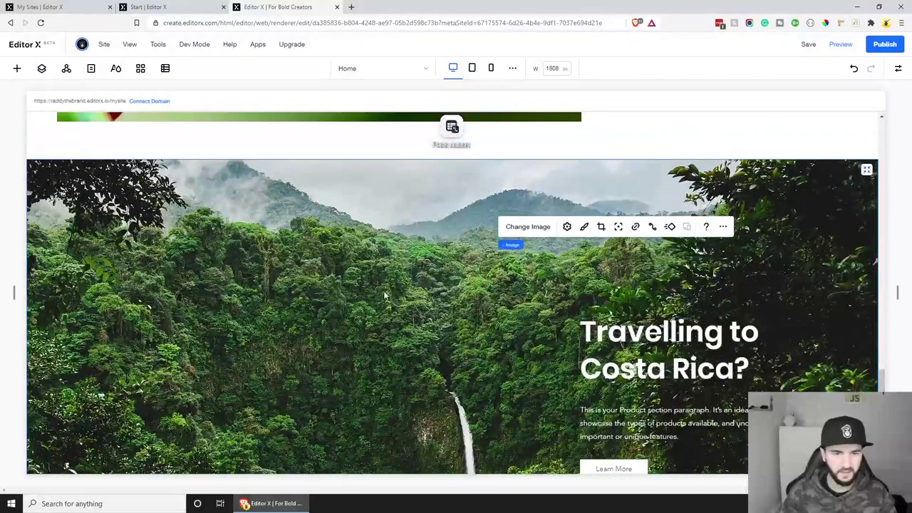
scroll(530, 325, "down", 2)
scroll(502, 315, "up", 2)
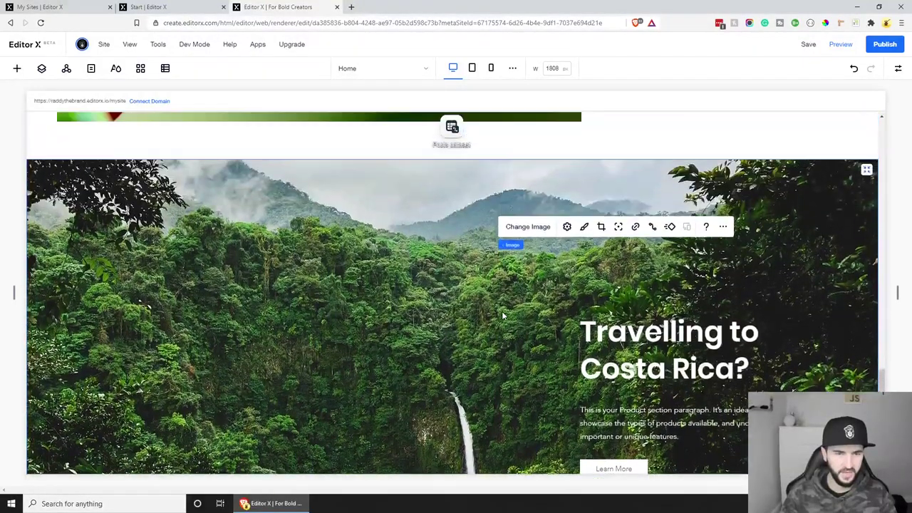
scroll(502, 314, "down", 1)
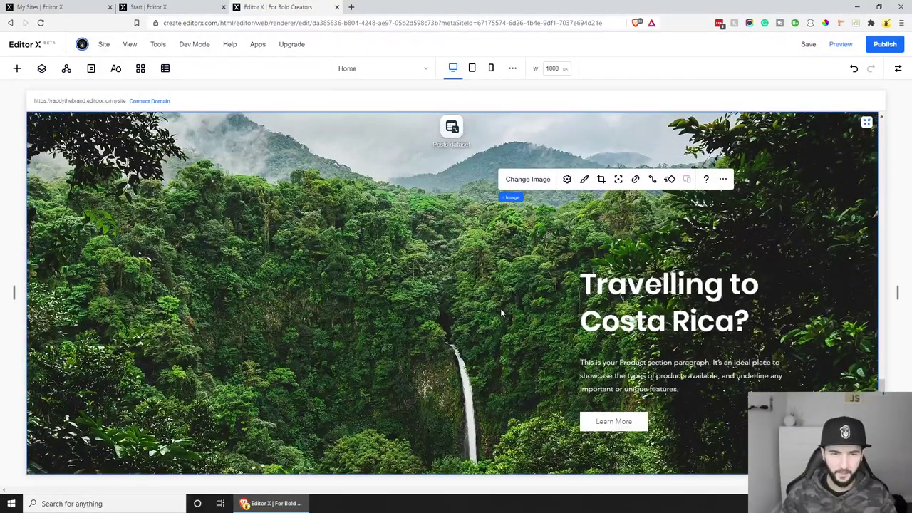
left_click(568, 180)
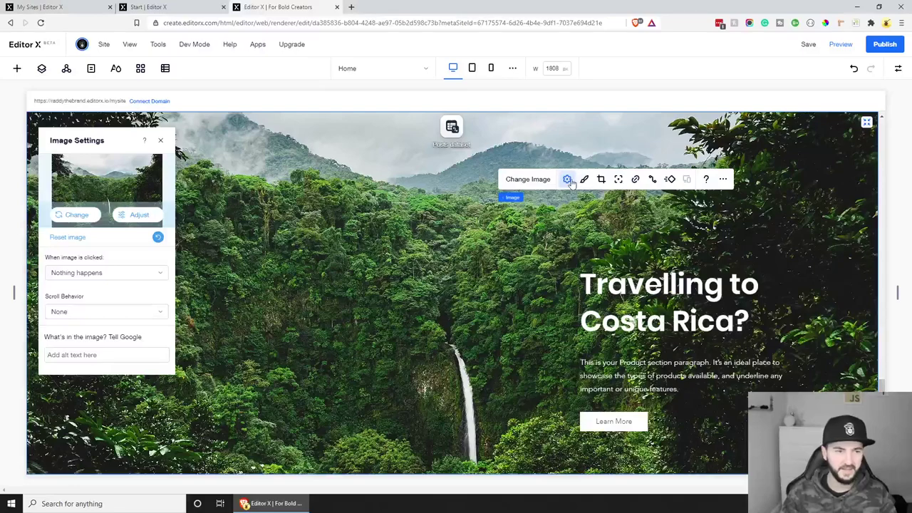
left_click(72, 316)
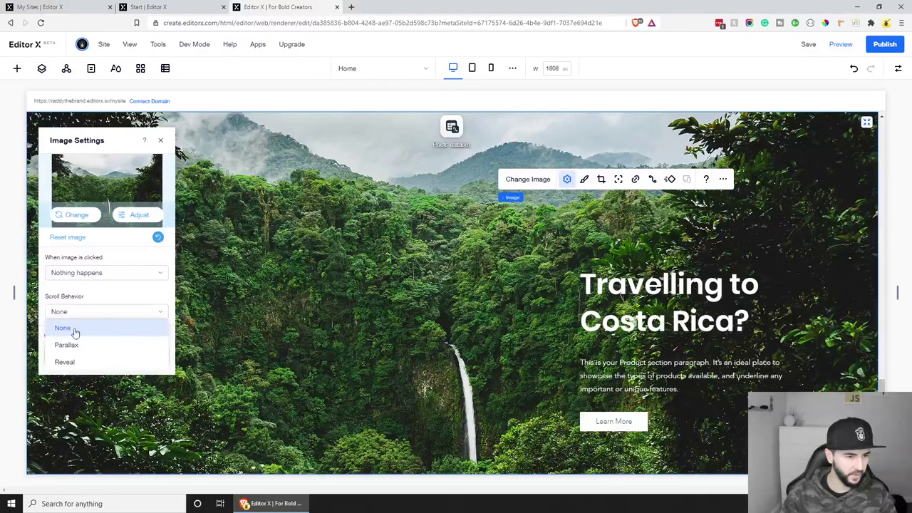
left_click(76, 347)
left_click(162, 141)
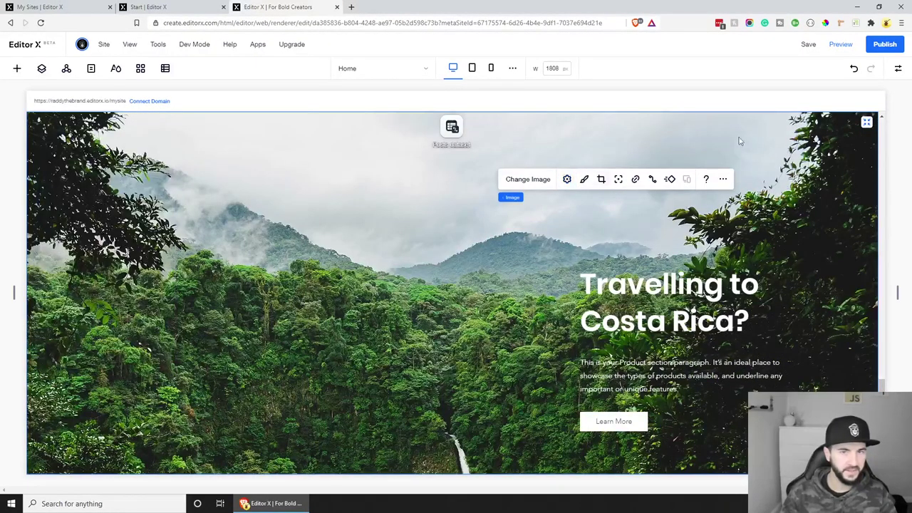
Preview the Home page to check the parallax effect on the Travelling to Costa Rica banner, and return to editing.
left_click(848, 47)
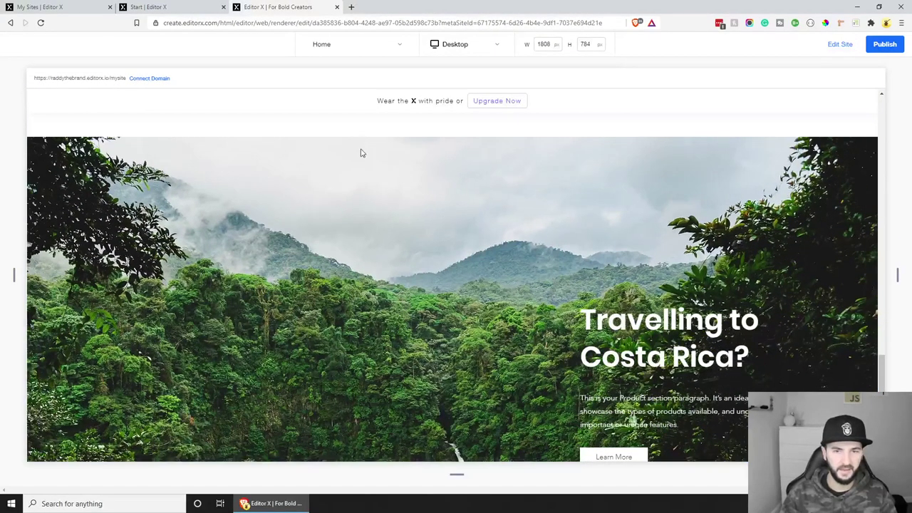
scroll(362, 155, "up", 5)
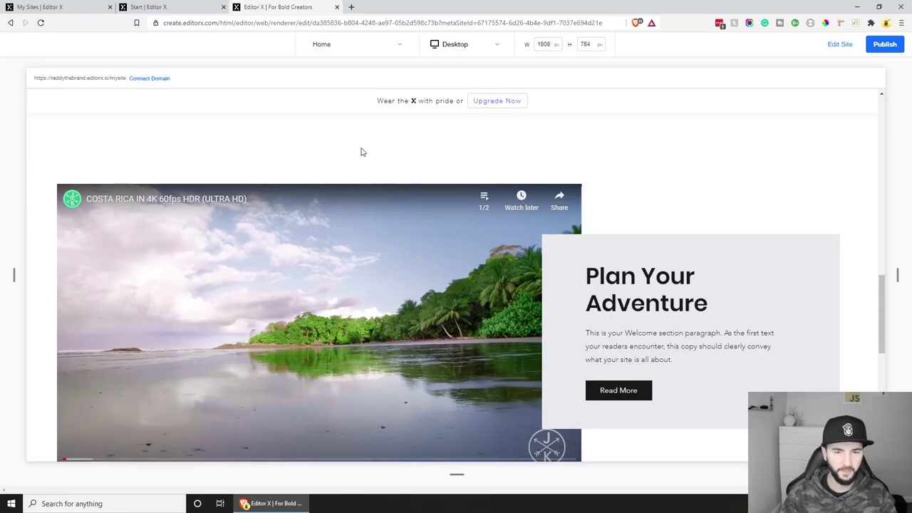
scroll(362, 151, "down", 4)
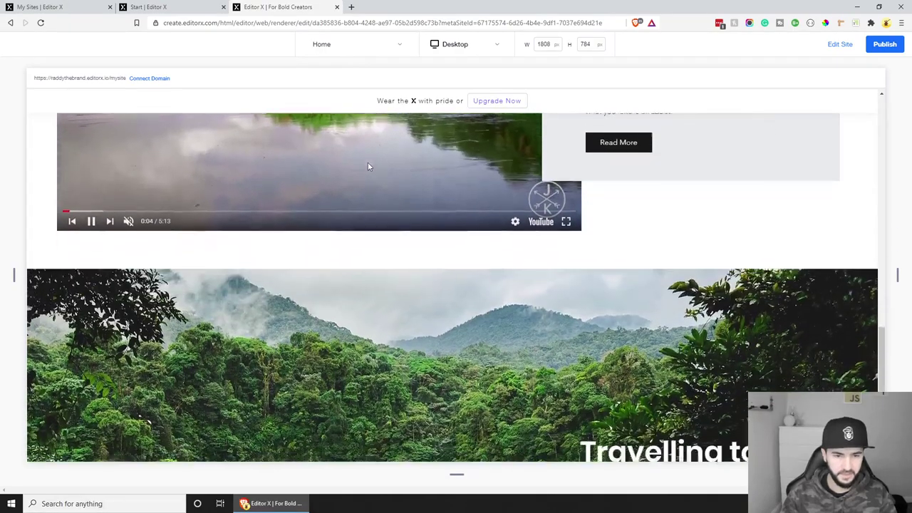
scroll(369, 167, "down", 2)
scroll(368, 166, "up", 4)
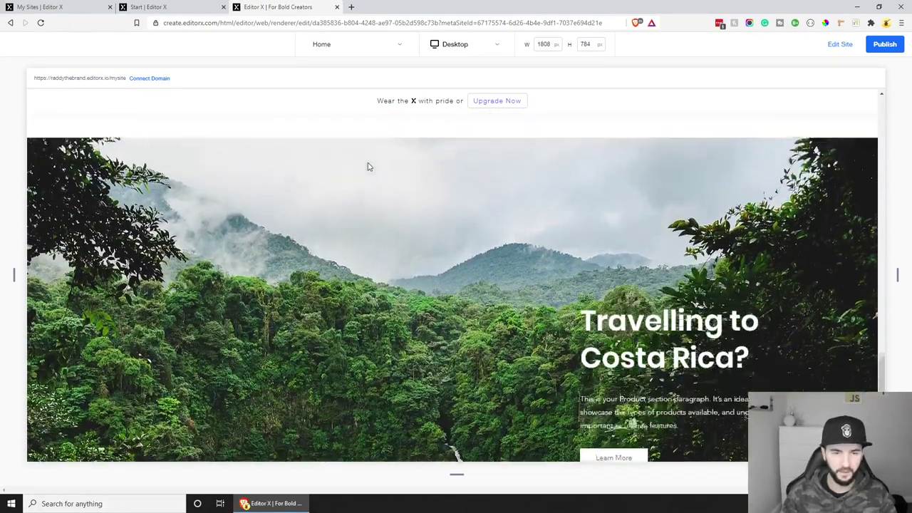
scroll(368, 167, "down", 3)
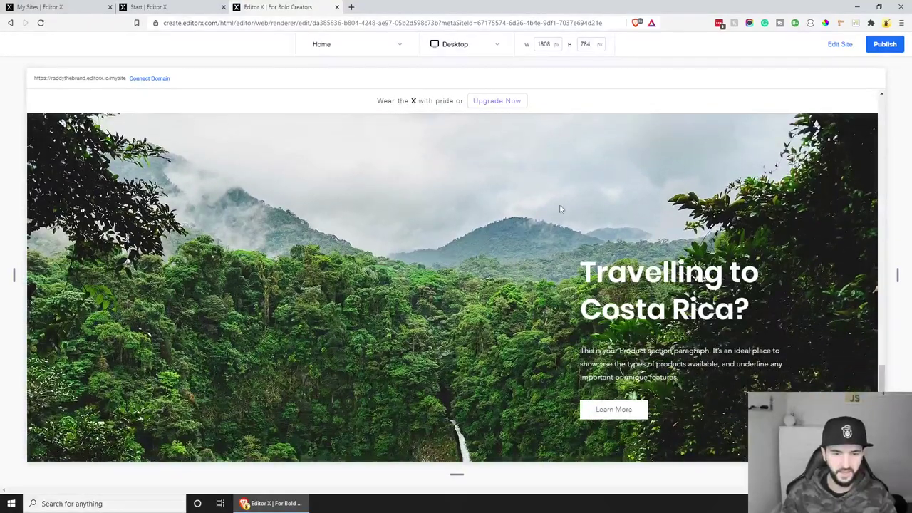
scroll(569, 207, "up", 2)
scroll(570, 206, "down", 3)
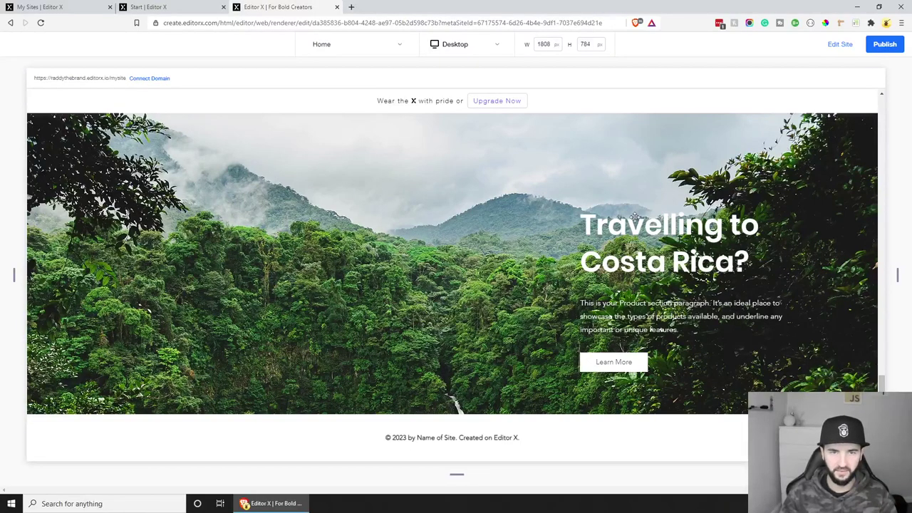
left_click(837, 45)
scroll(609, 342, "up", 3)
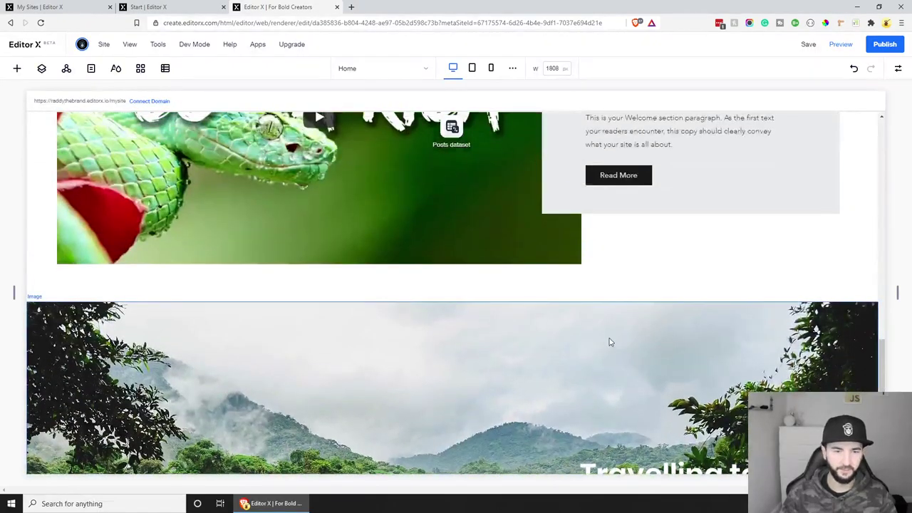
scroll(609, 342, "down", 3)
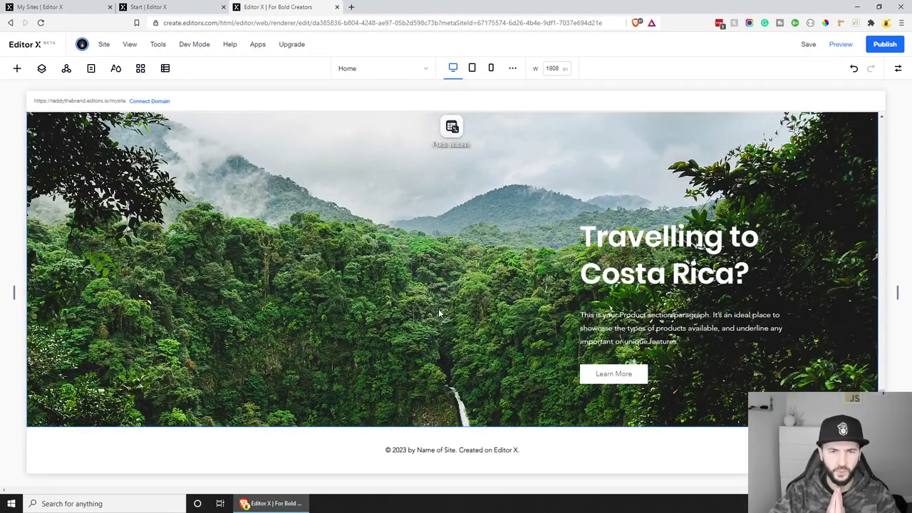
Move the Posts dataset icon from the page's centre to its left edge, clear of the main content.
scroll(438, 308, "up", 2)
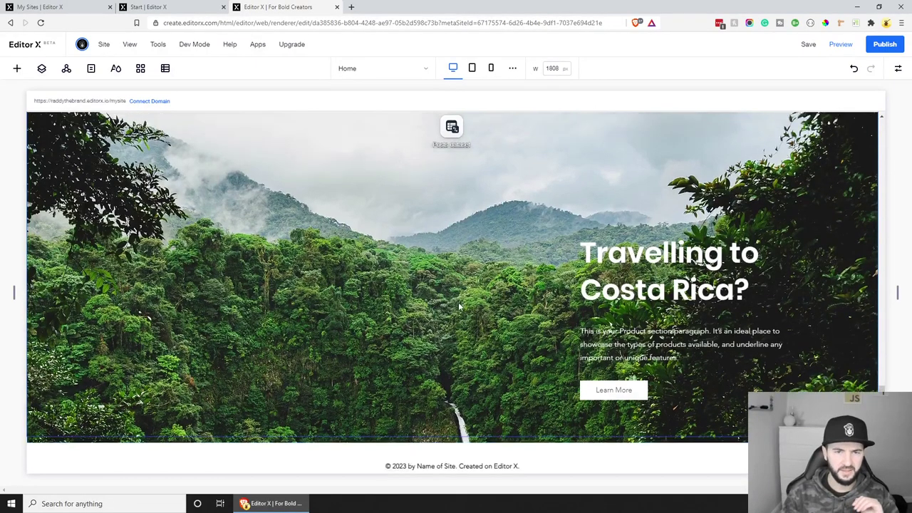
left_click(459, 135)
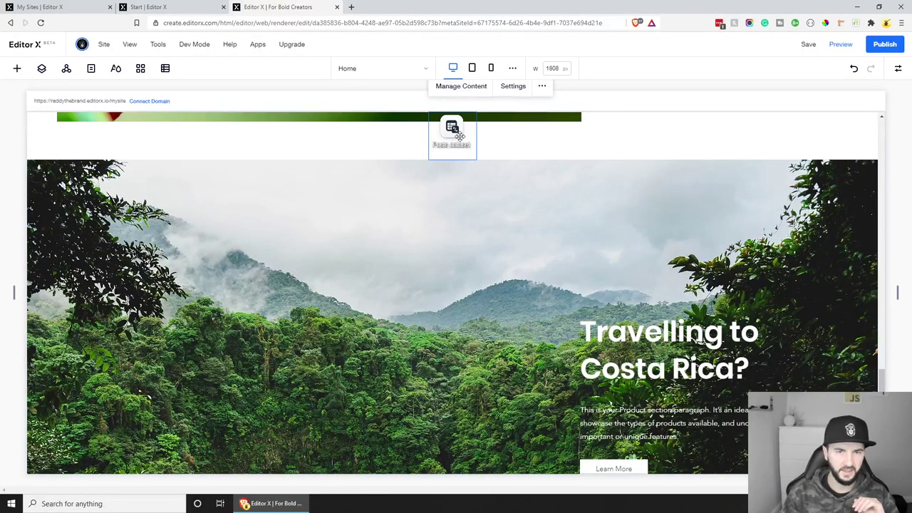
scroll(456, 210, "up", 10)
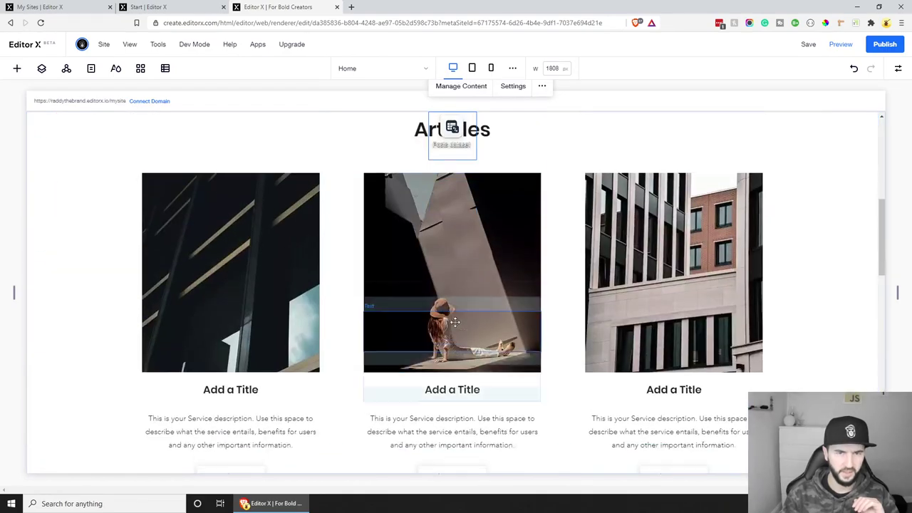
scroll(461, 264, "up", 1)
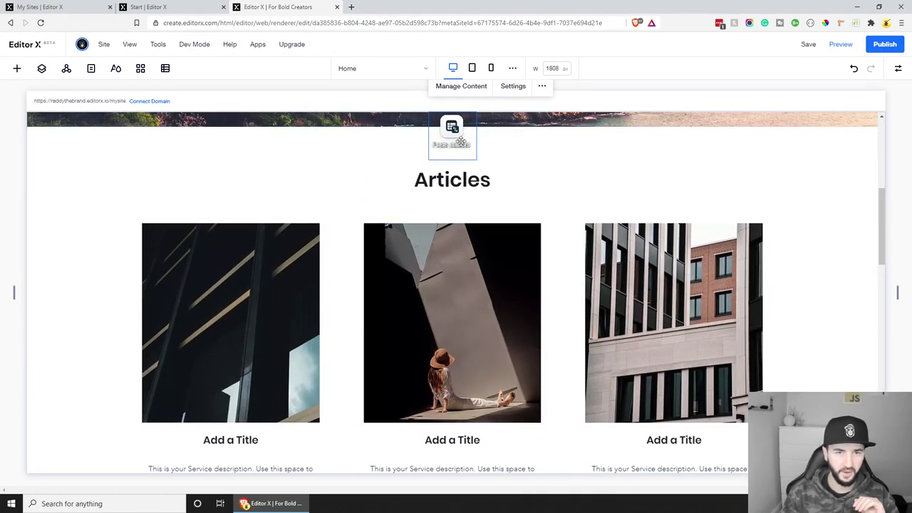
left_click_drag(456, 141, 35, 299)
scroll(484, 274, "down", 10)
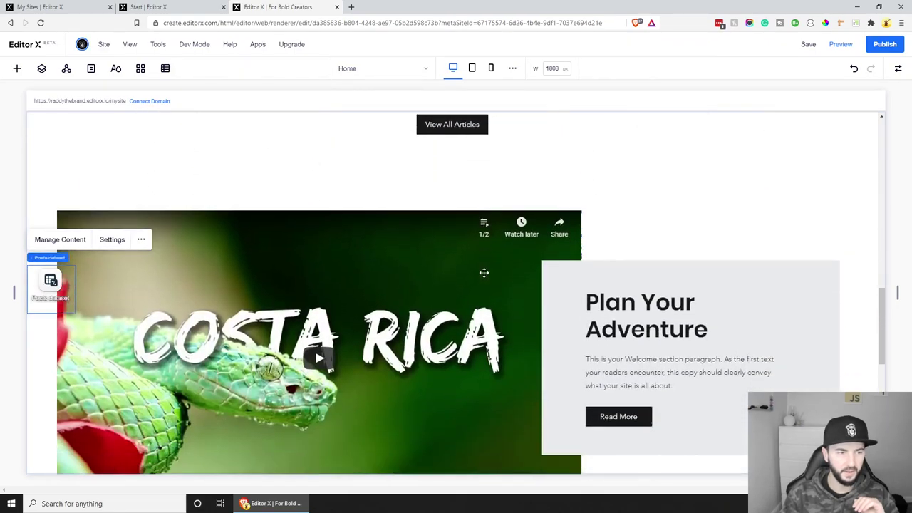
scroll(488, 274, "down", 2)
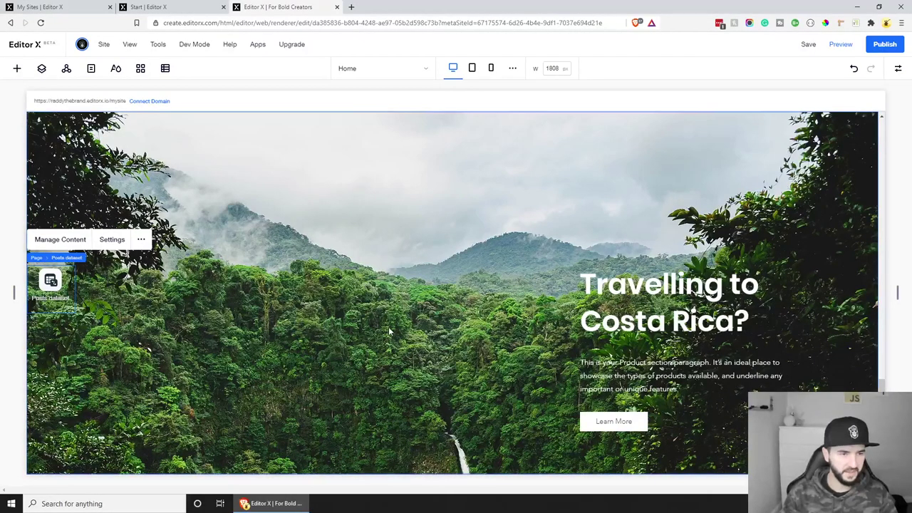
Add a blank section to the Home page and move it down below the Travelling to Costa Rica banner, directly above the footer.
scroll(391, 324, "down", 1)
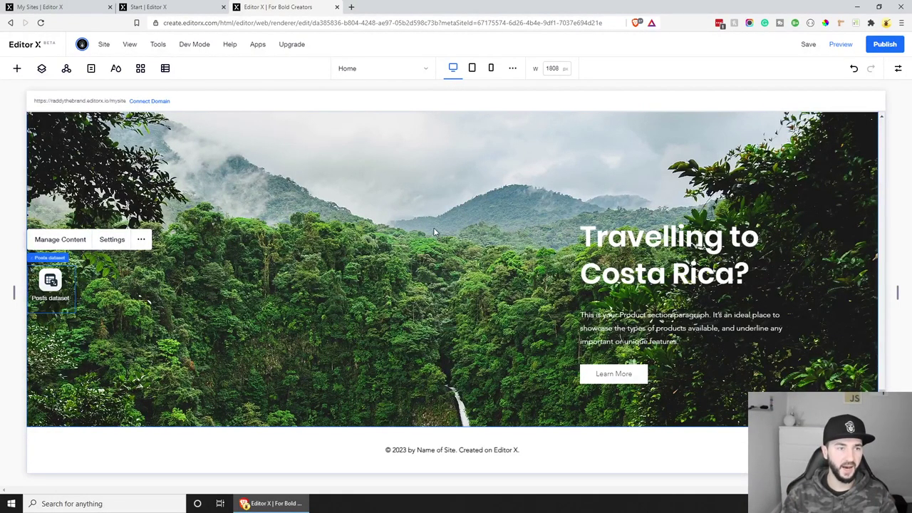
left_click(15, 69)
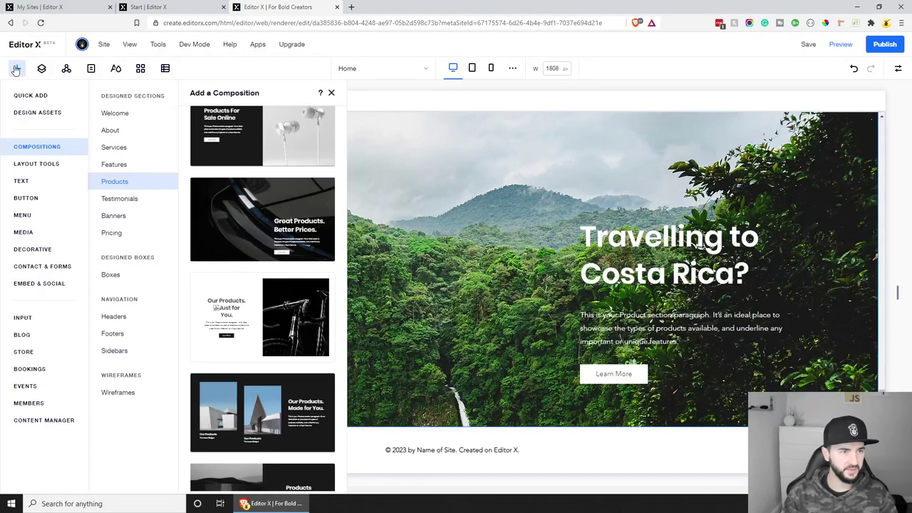
left_click(23, 97)
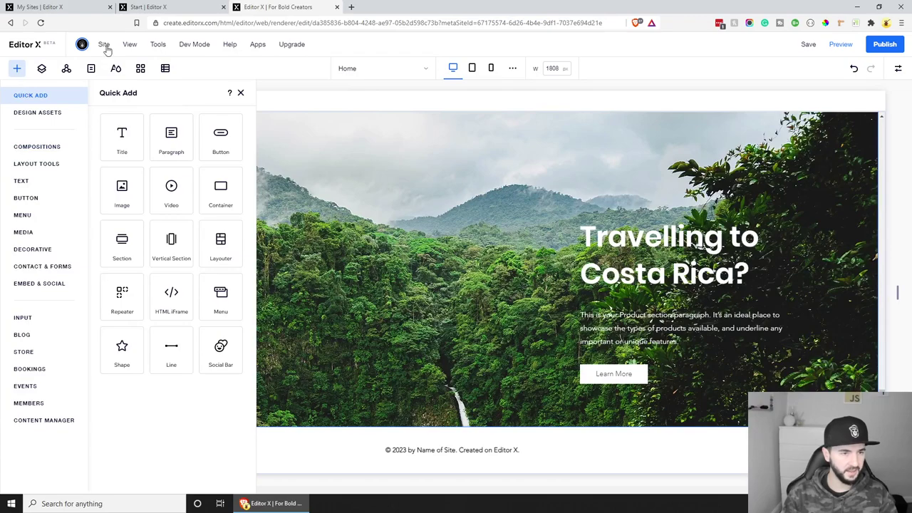
left_click(122, 242)
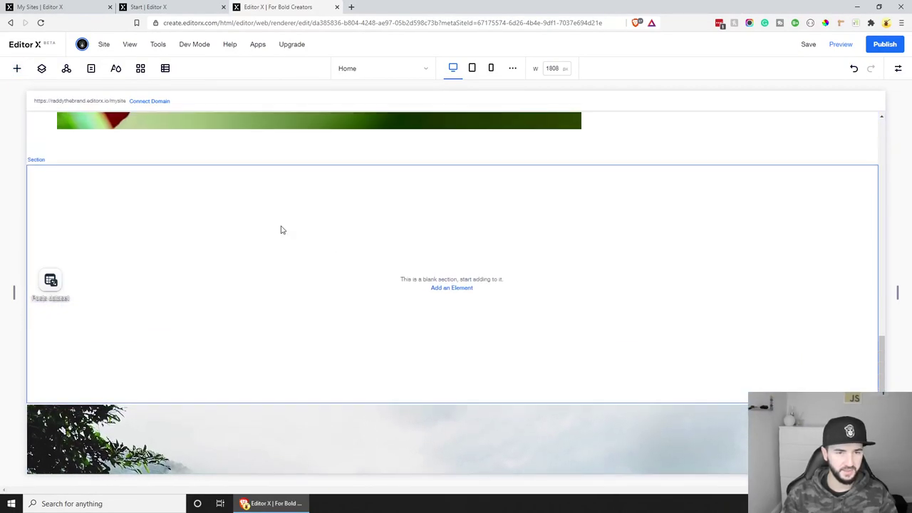
right_click(203, 243)
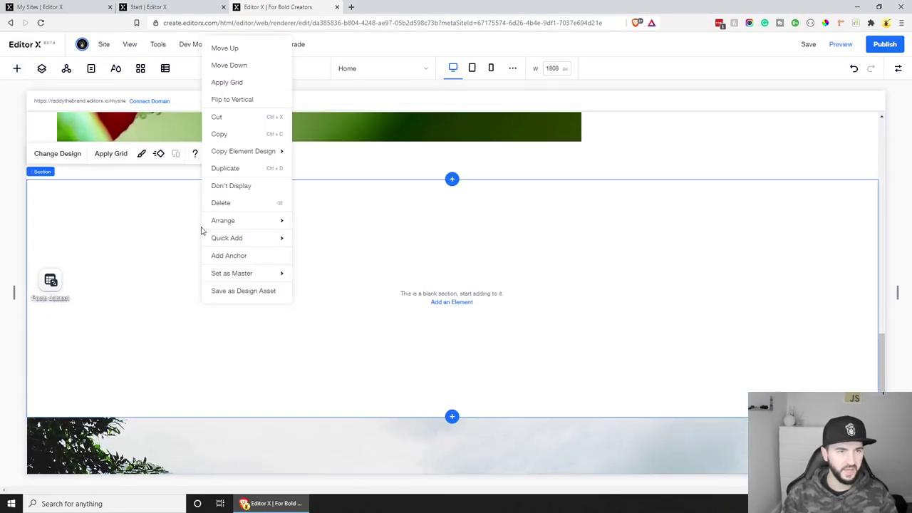
left_click(229, 65)
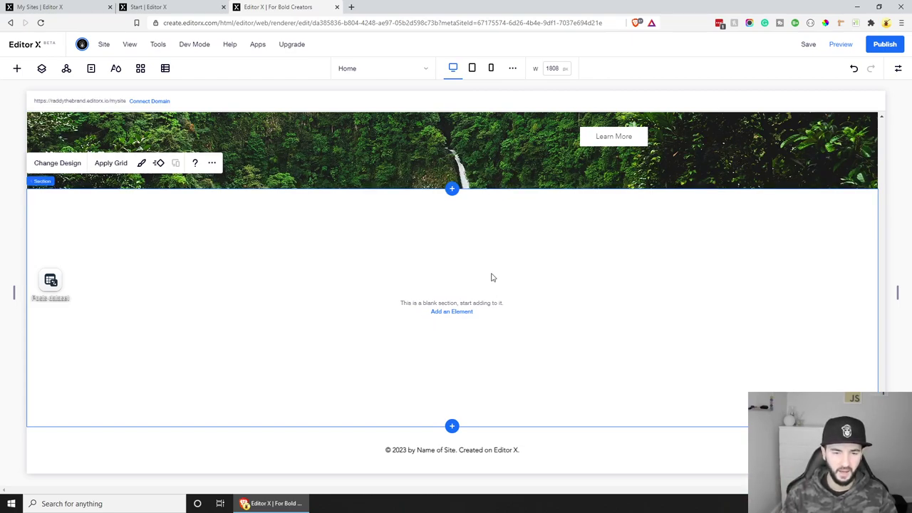
Place the Subscribe Our Mailing List form from the Subscribe contact forms in the middle of the blank section.
left_click(458, 314)
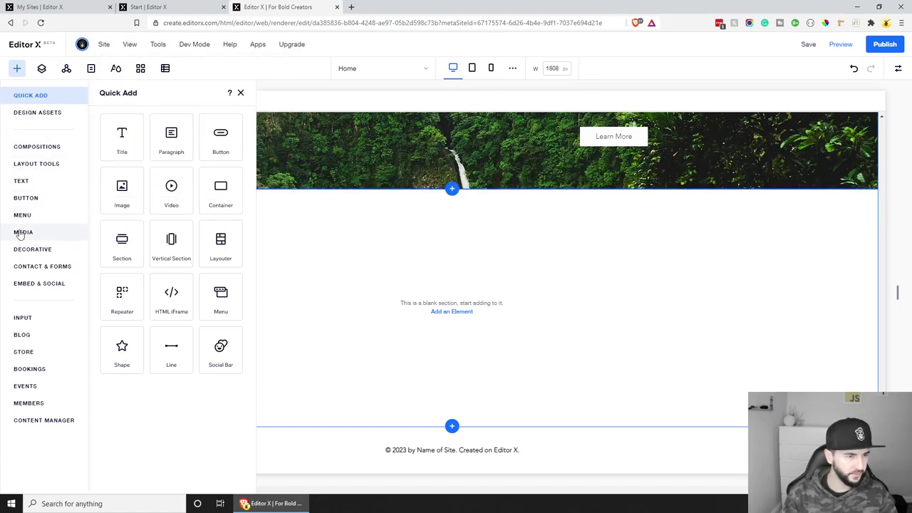
left_click(55, 266)
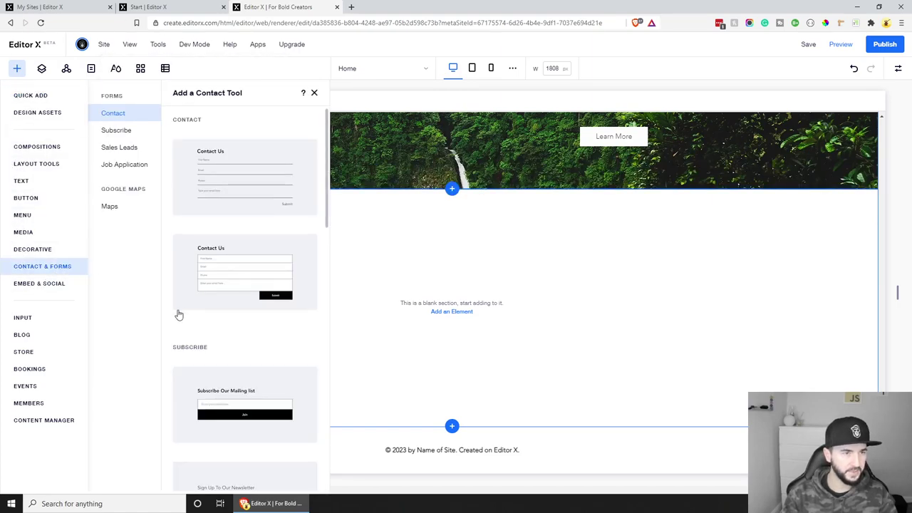
left_click(112, 131)
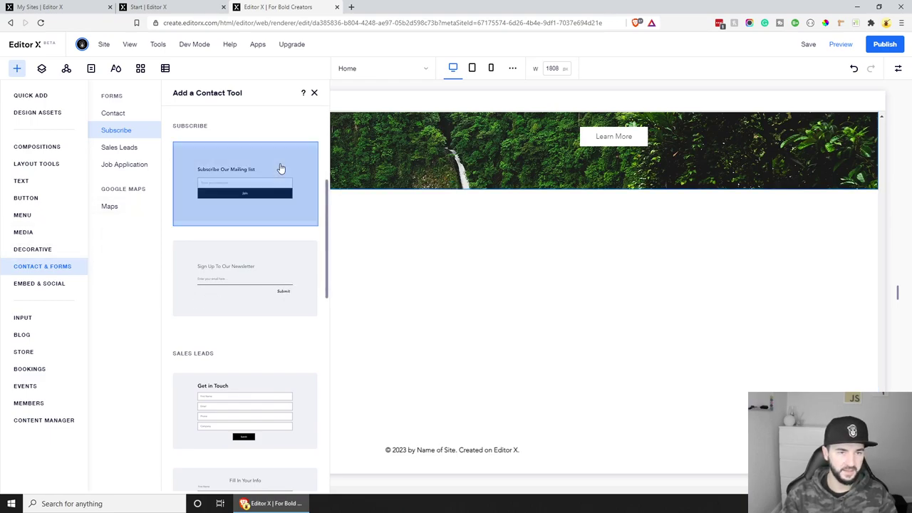
left_click_drag(279, 168, 454, 297)
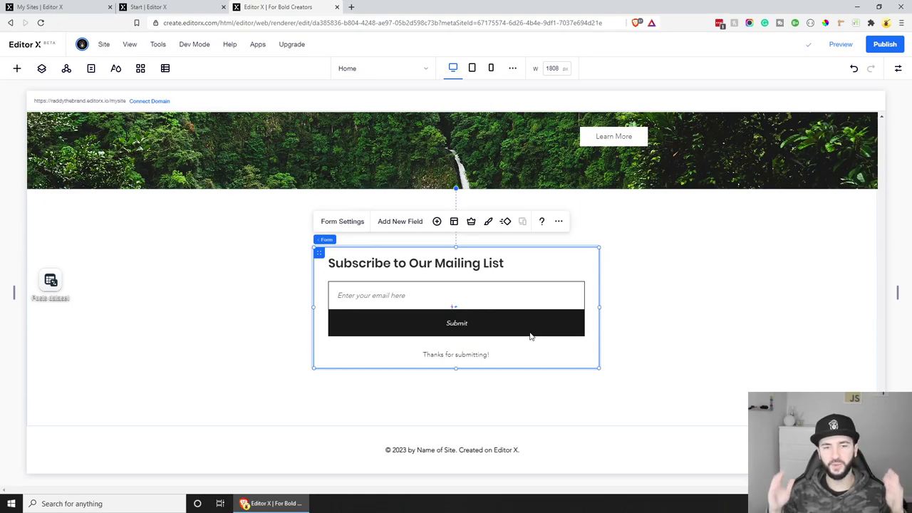
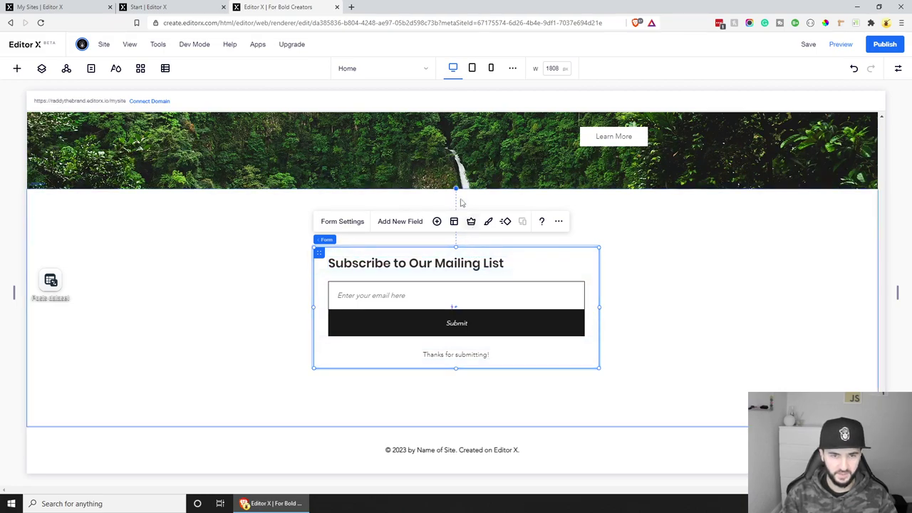
Adjust the mailing list form's docking and shift it slightly left so it is centred horizontally, docked to the section's upper edge.
mouse_move(461, 193)
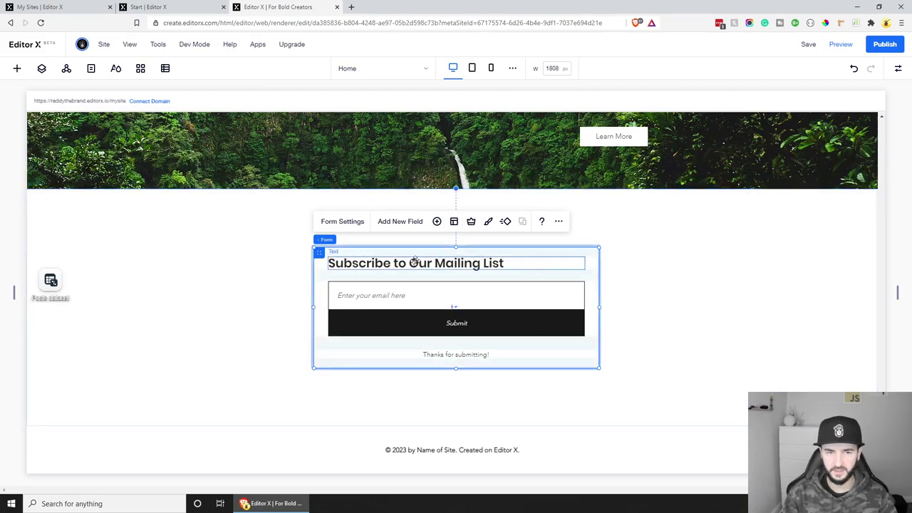
left_click(897, 68)
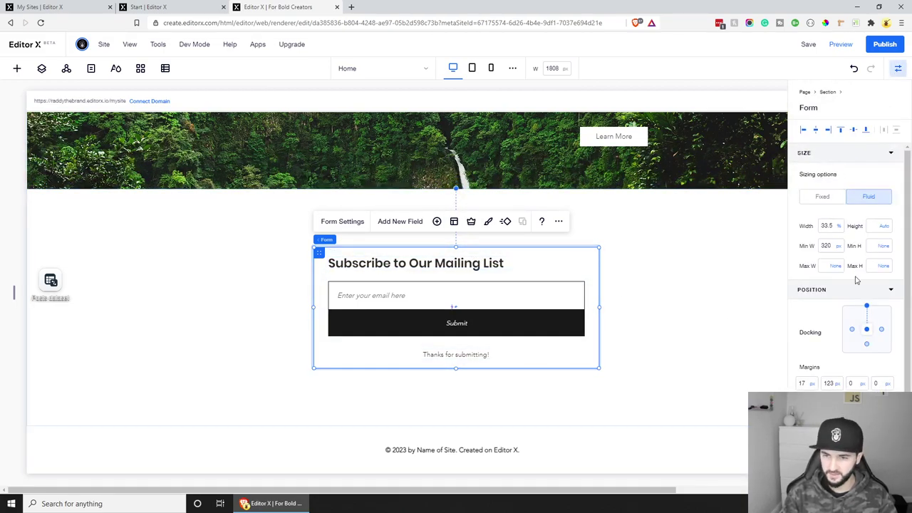
left_click(867, 309)
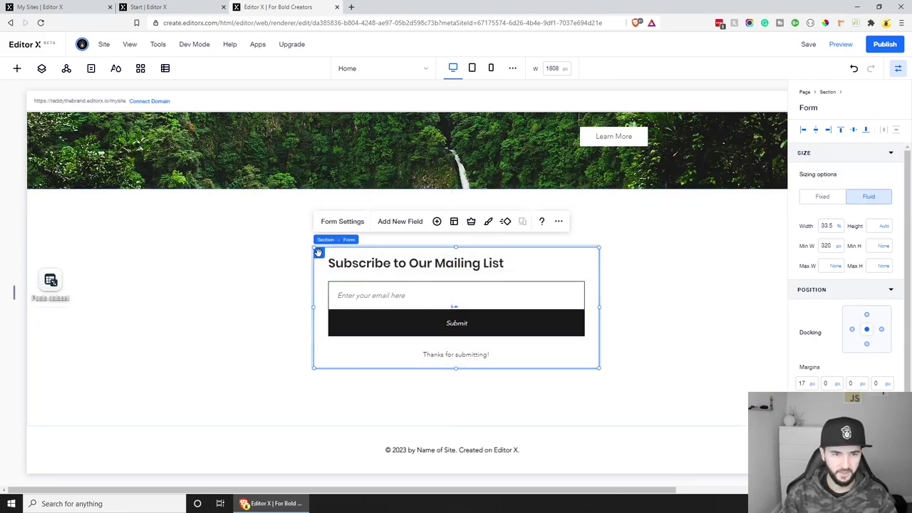
left_click_drag(318, 253, 316, 255)
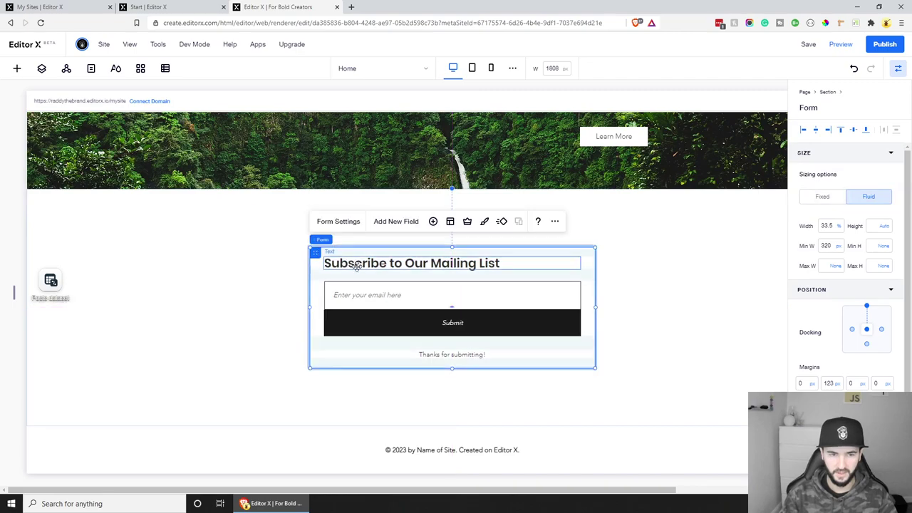
Undock the mailing list form from the section's upper edge so it is centred in the section both horizontally and vertically.
left_click(864, 330)
key("ctrl+z")
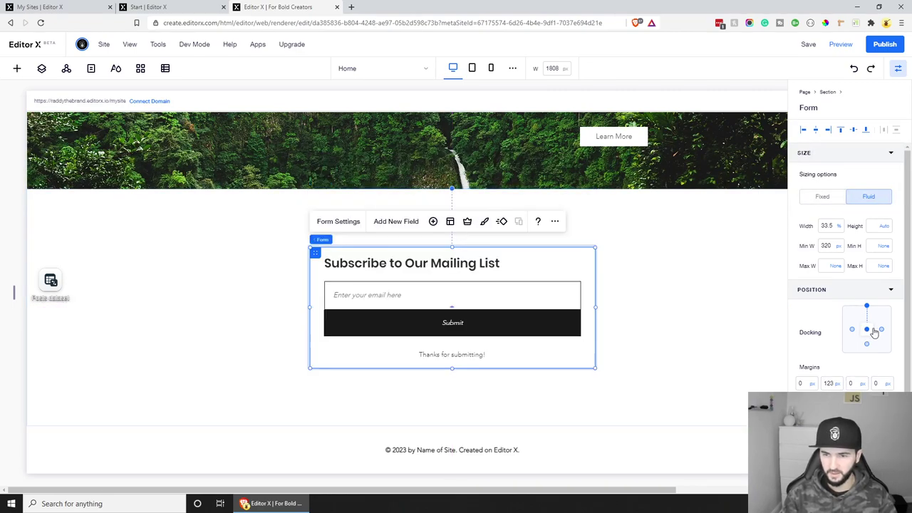
left_click(867, 332)
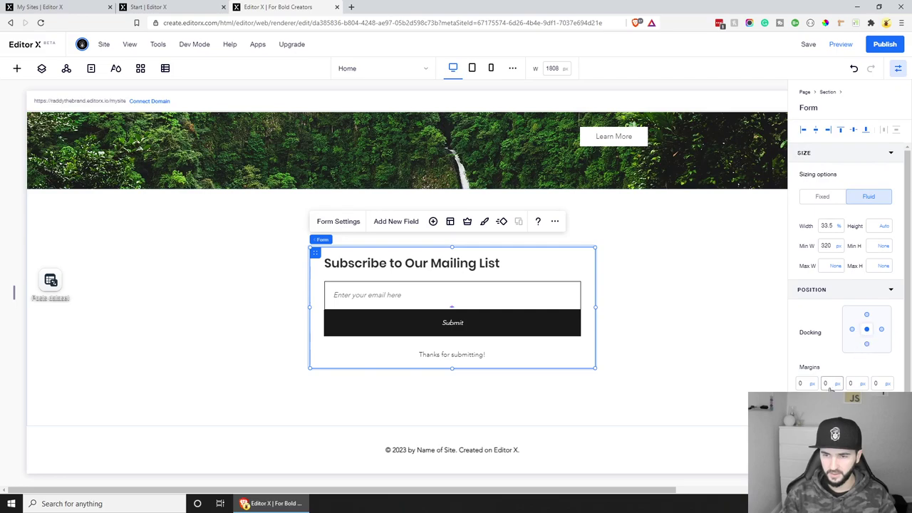
left_click(680, 295)
Check the Home page's lower sections at the tablet and mobile sizes, from the video through the banner to the mailing list form.
left_click(472, 68)
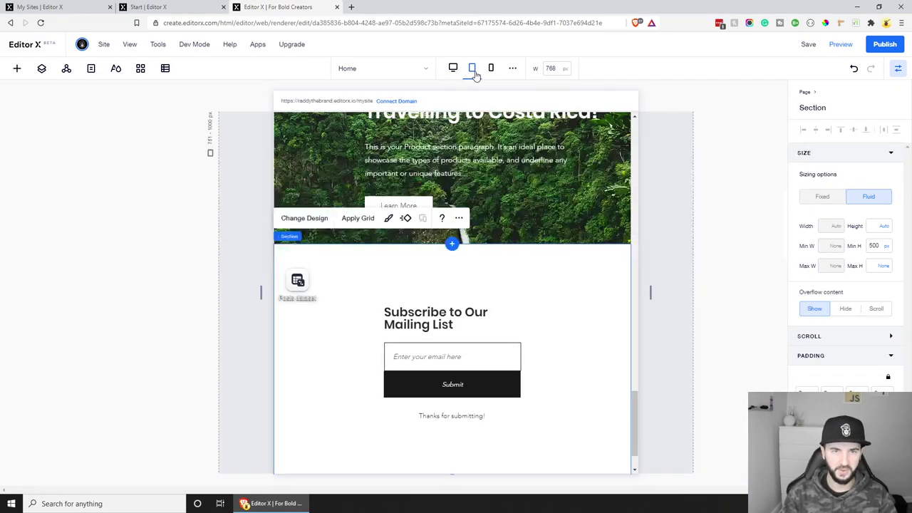
left_click(490, 68)
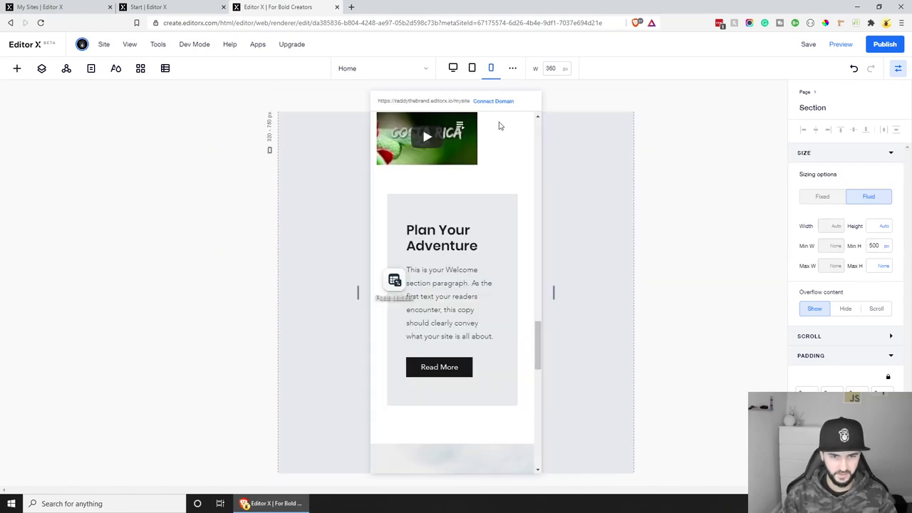
scroll(505, 376, "down", 10)
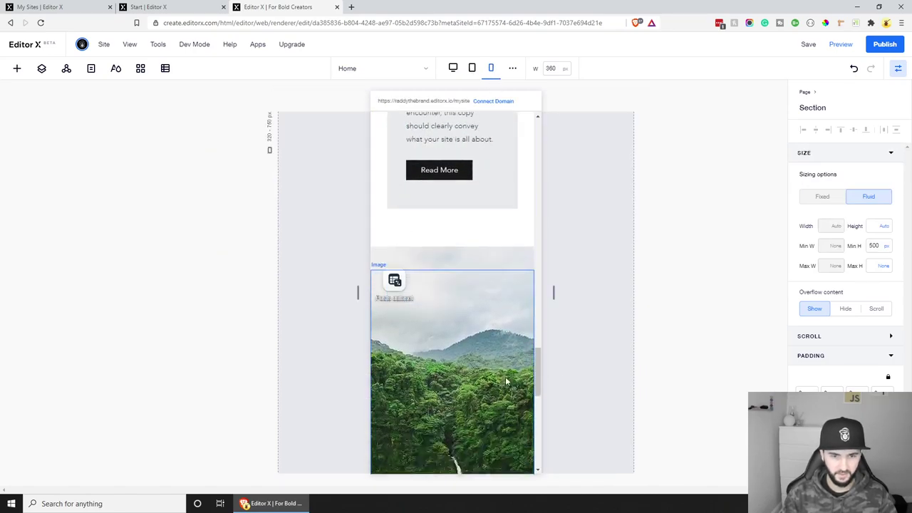
scroll(455, 285, "up", 3)
scroll(449, 215, "up", 2)
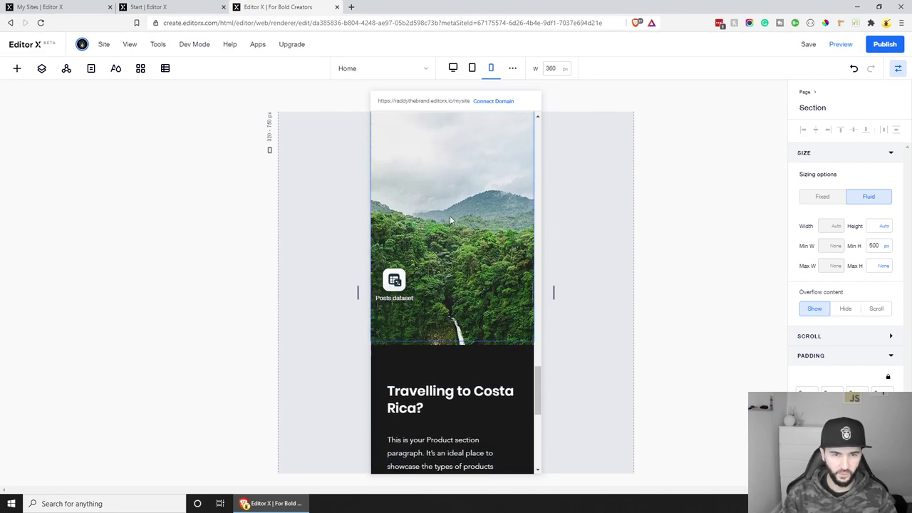
scroll(460, 285, "down", 5)
scroll(470, 342, "up", 10)
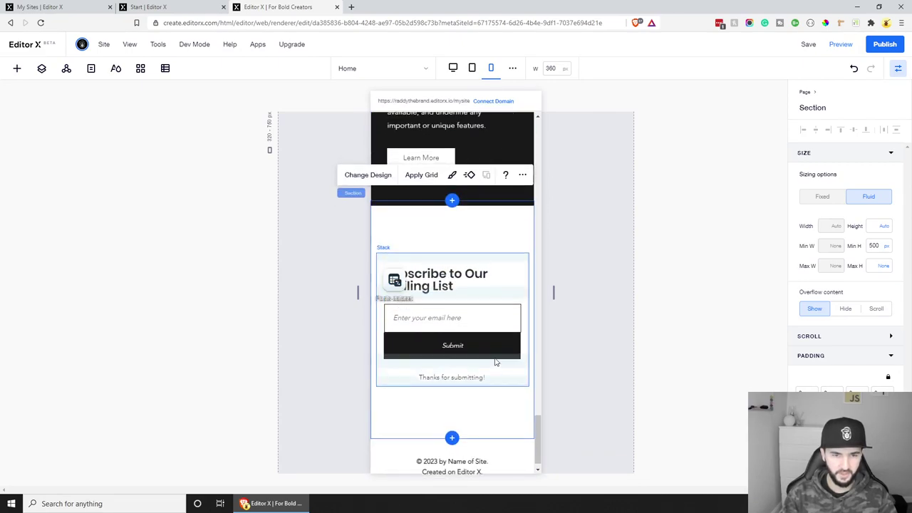
scroll(490, 356, "up", 3)
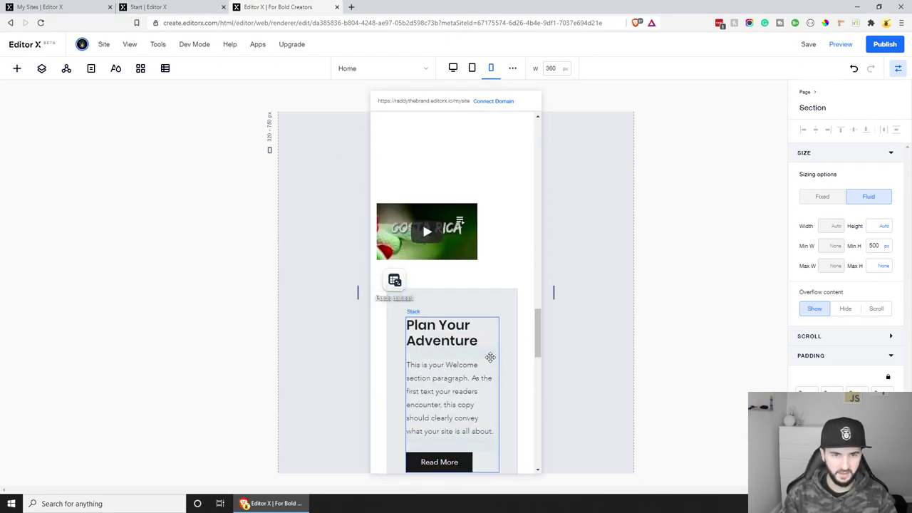
At the tablet size, set the Costa Rica video player's width to 90% and centre it horizontally without edge docking.
left_click(471, 67)
scroll(523, 311, "down", 2)
scroll(520, 306, "up", 3)
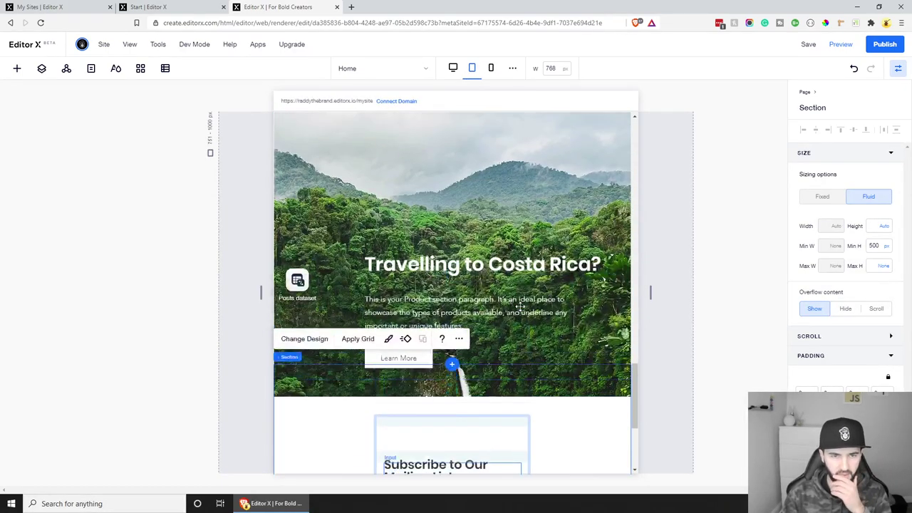
scroll(521, 306, "up", 5)
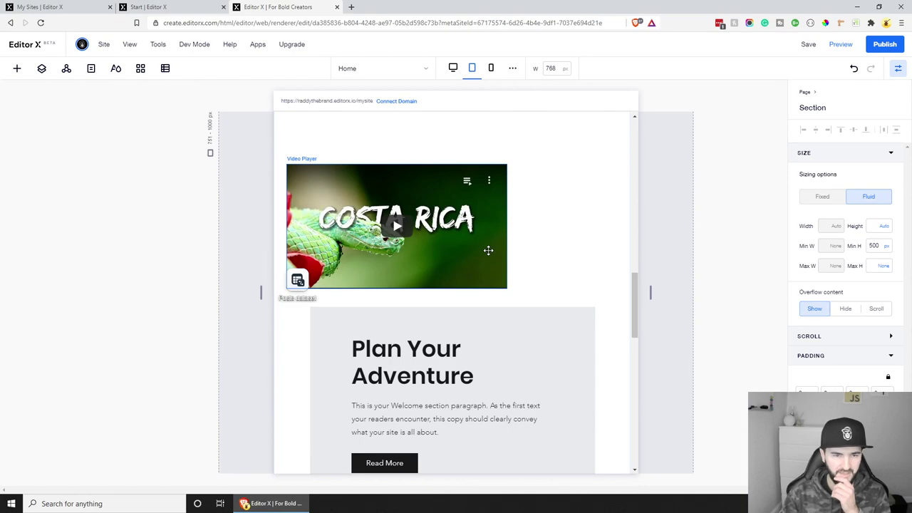
left_click(488, 250)
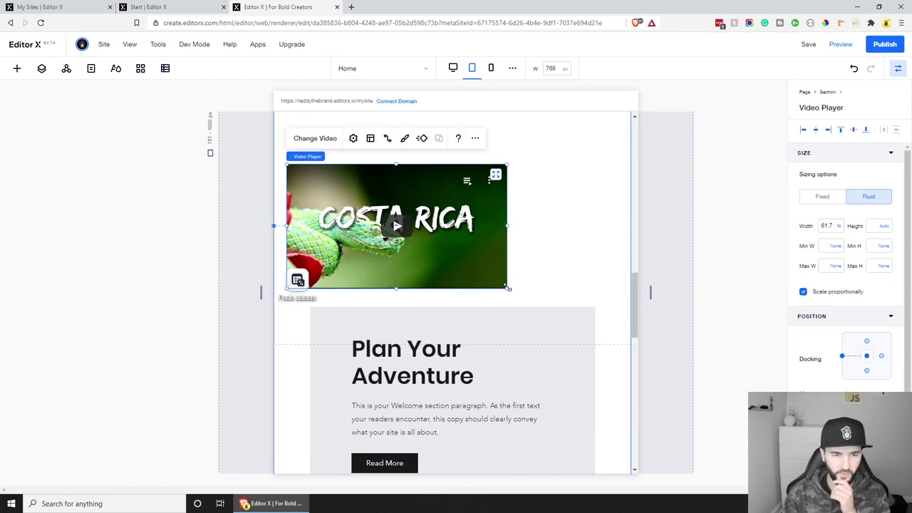
left_click(824, 225)
type("9")
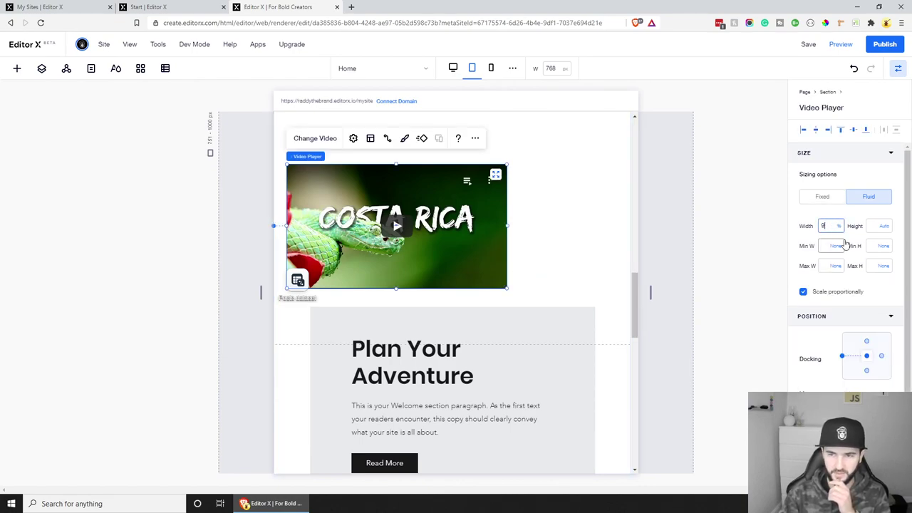
type("0")
key("Return")
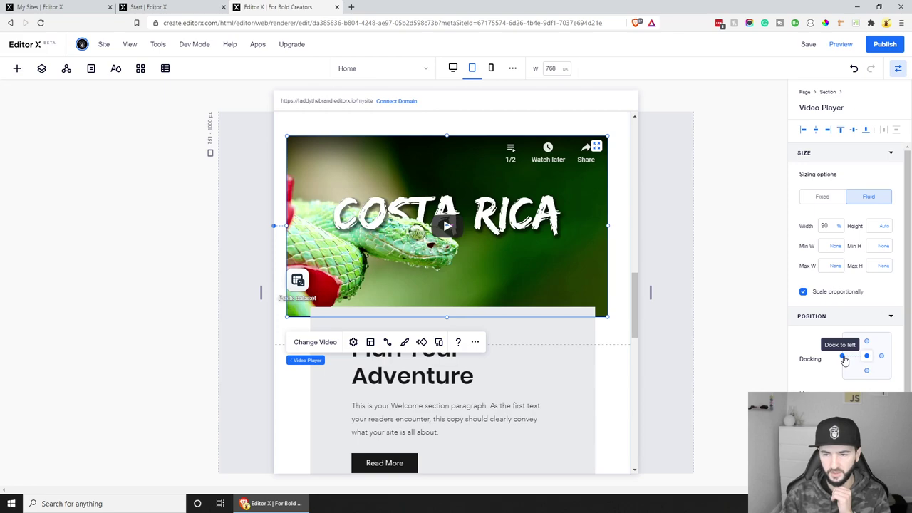
left_click_drag(526, 232, 542, 239)
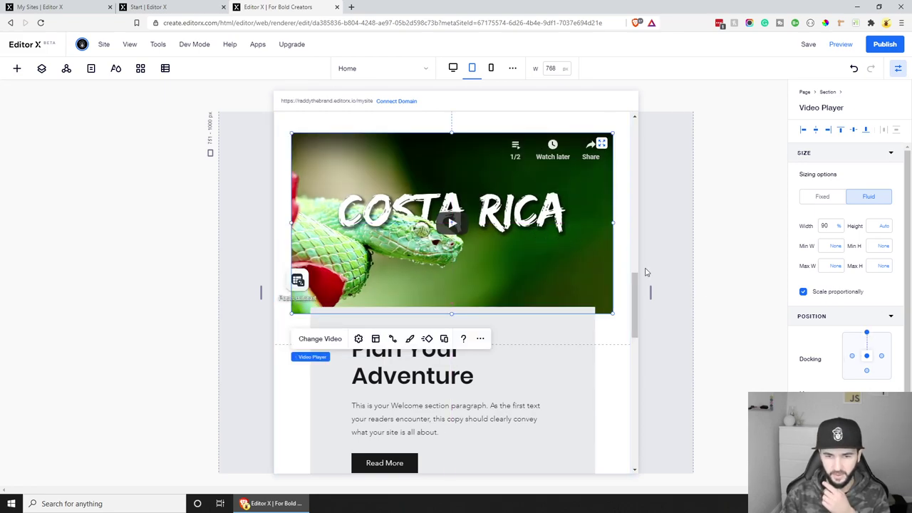
left_click(866, 333)
Check the Home page at the mobile size, from the resized video up to the Articles section.
left_click(490, 68)
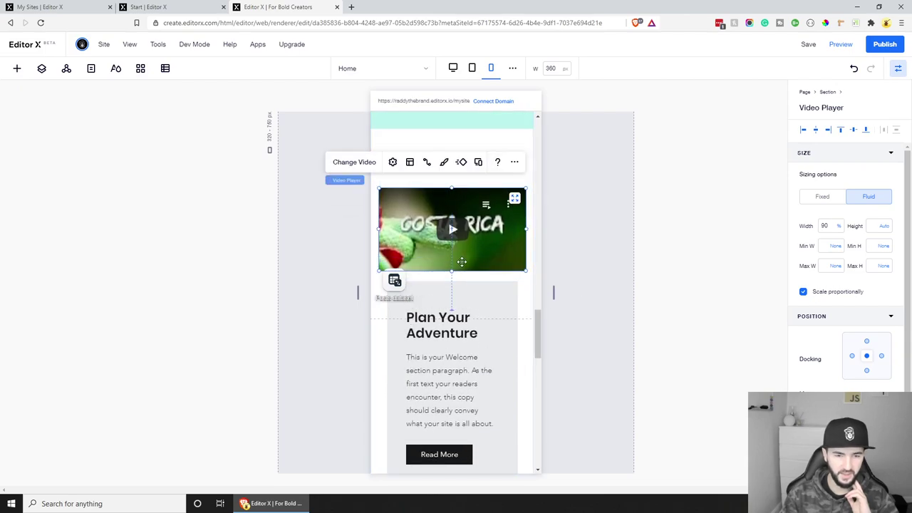
scroll(479, 274, "up", 4)
scroll(485, 269, "up", 10)
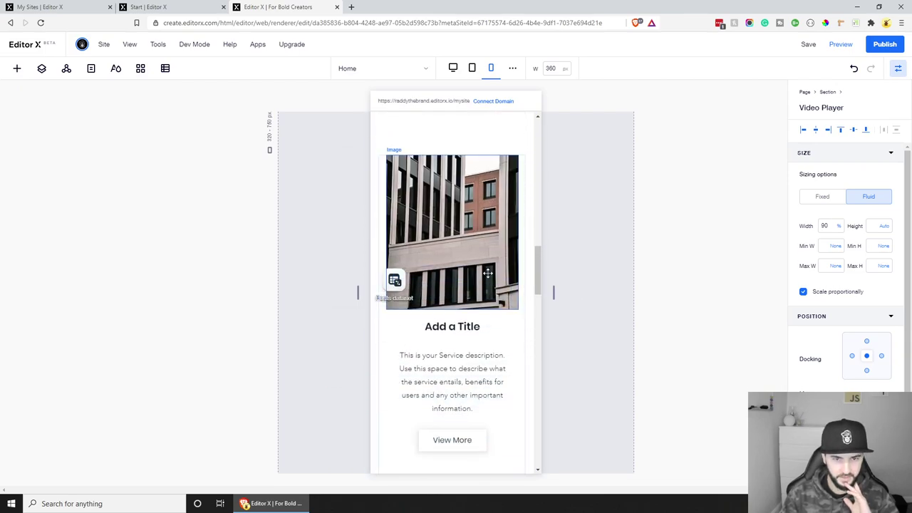
scroll(490, 268, "up", 8)
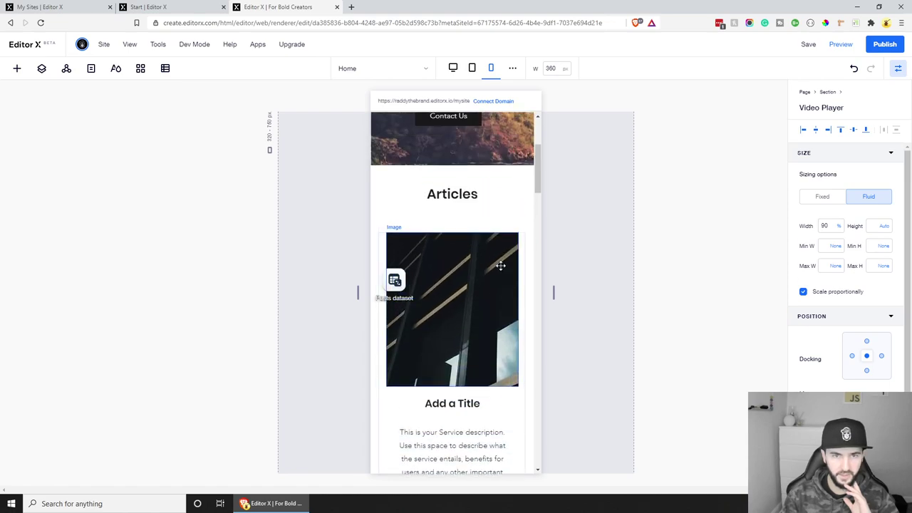
Save the site and stop the save confirmation from being shown again.
left_click(808, 45)
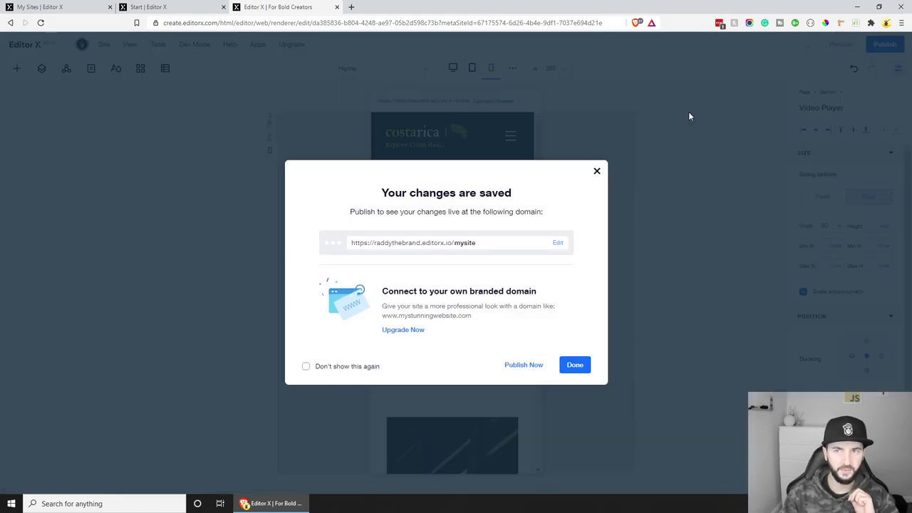
left_click(307, 368)
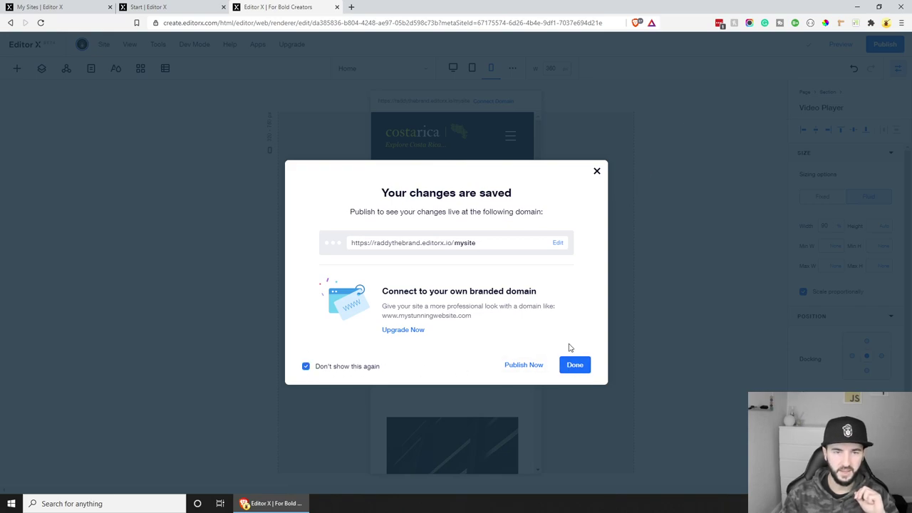
left_click(574, 364)
Return to the desktop size and add the About Us composition with the portrait photo to the About page.
left_click(453, 68)
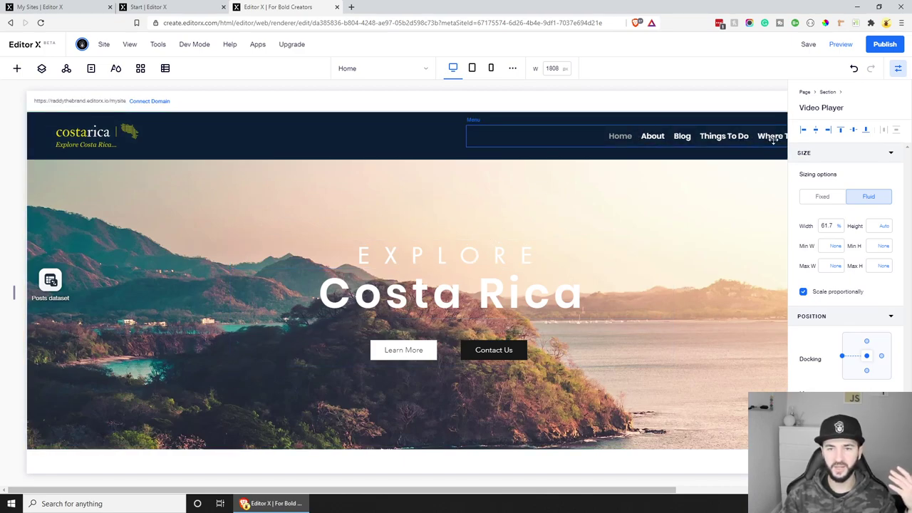
left_click(342, 69)
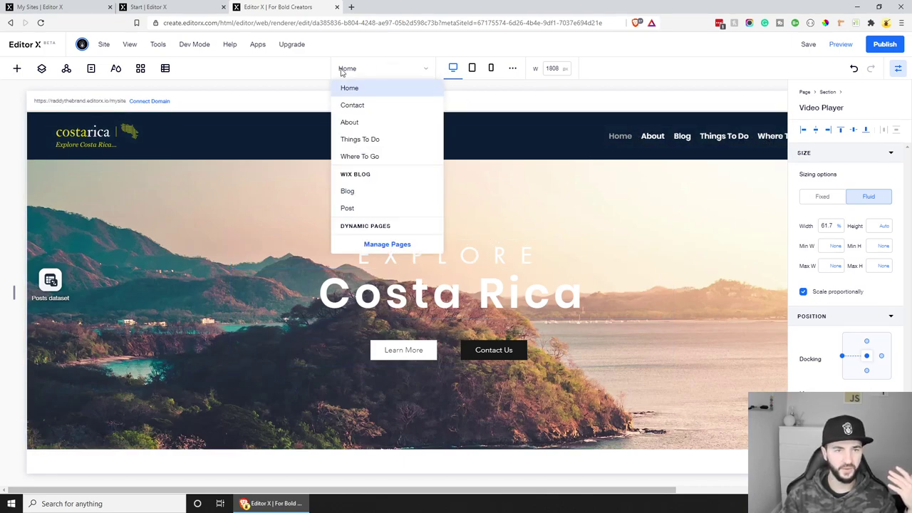
left_click(349, 122)
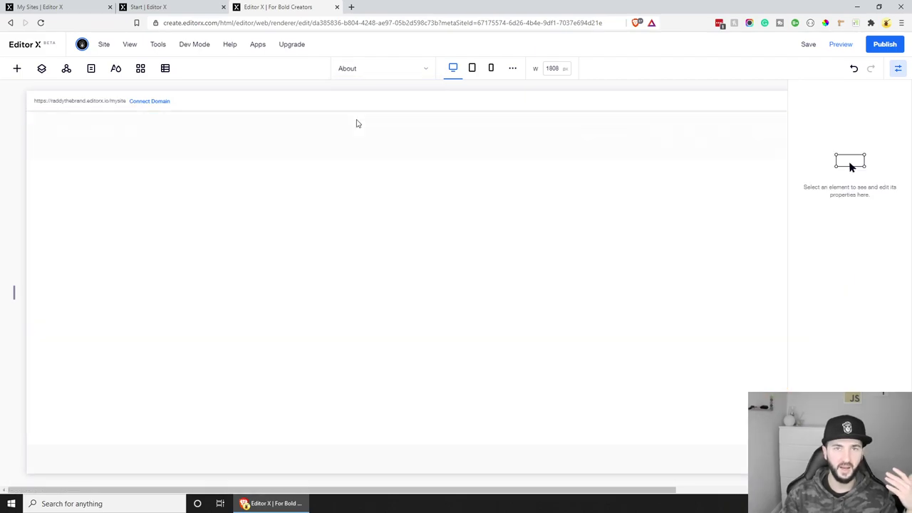
left_click(17, 68)
left_click(42, 146)
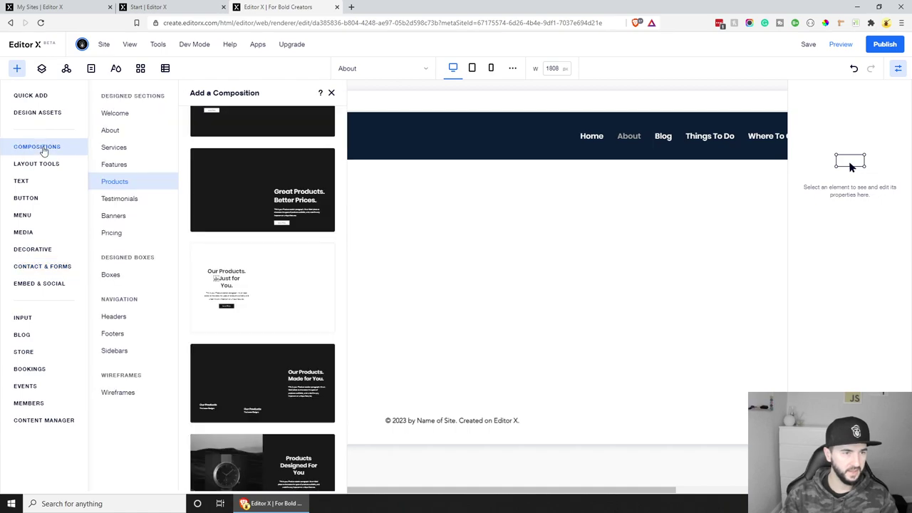
left_click(111, 130)
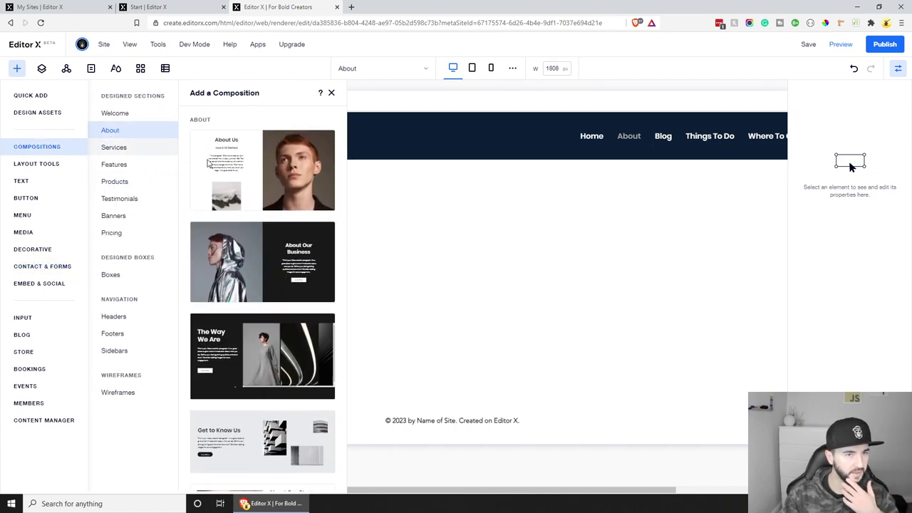
left_click(258, 181)
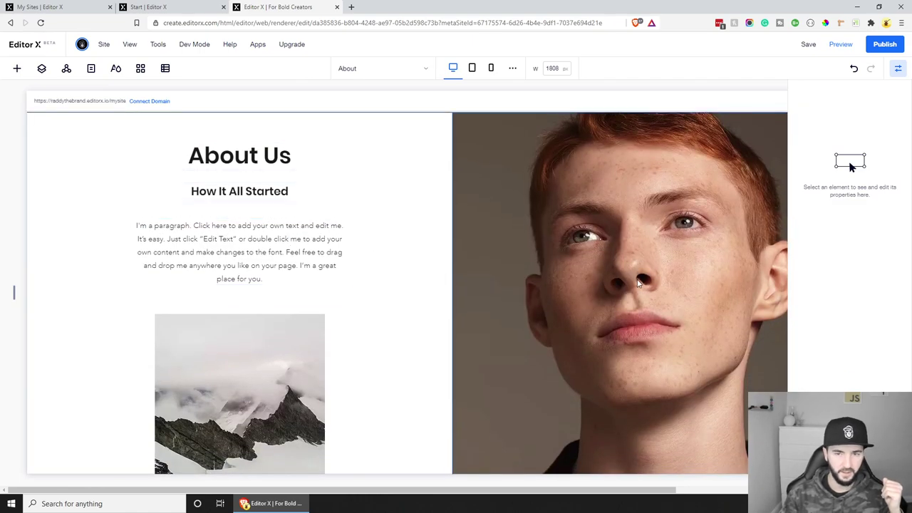
Replace the About Us portrait with the aerial rocky coast photo found by searching Unsplash for "costa rica".
left_click(639, 283)
left_click(656, 254)
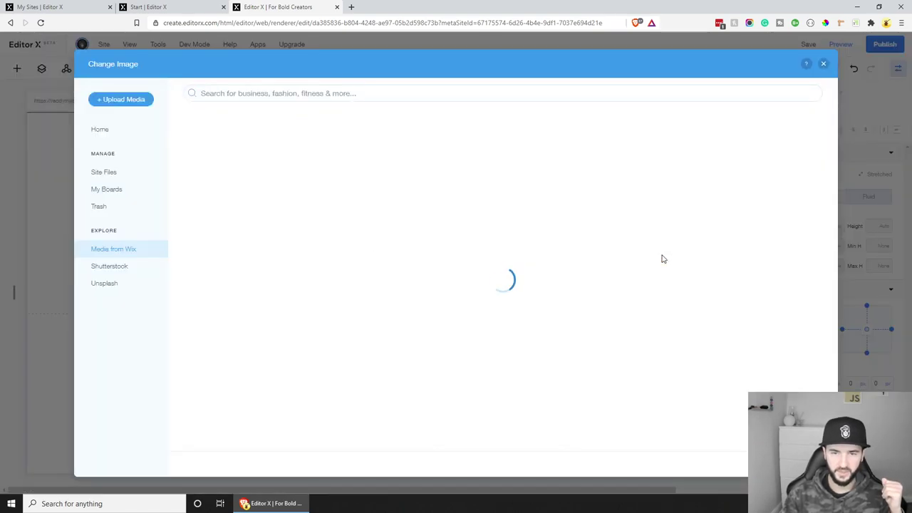
left_click(116, 283)
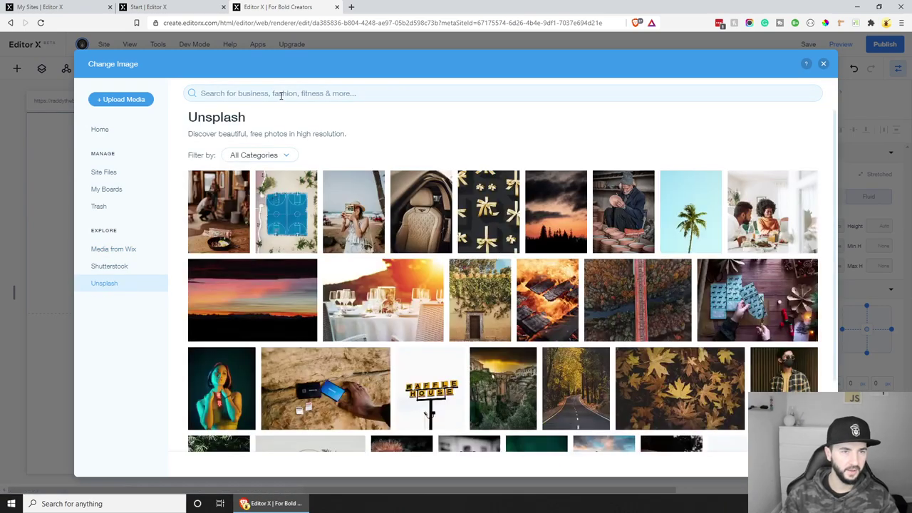
left_click(281, 93)
type("costa rica")
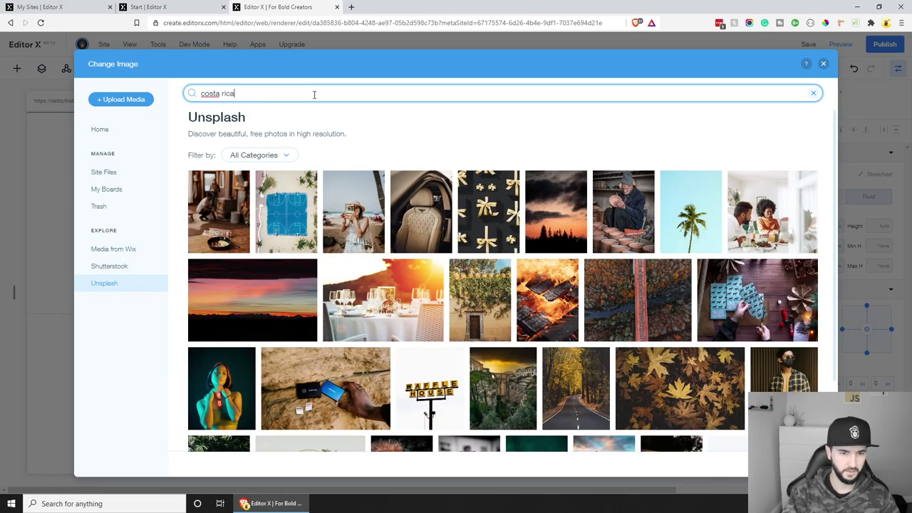
key("Return")
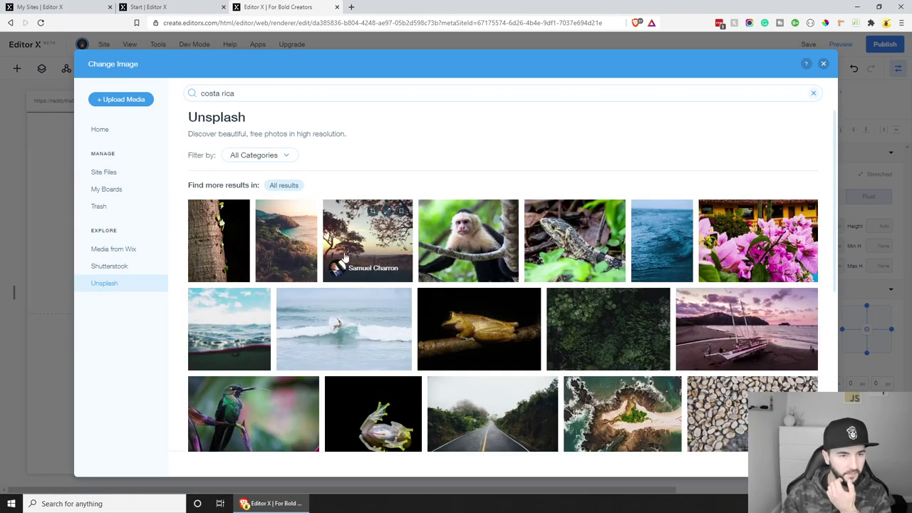
scroll(372, 247, "down", 3)
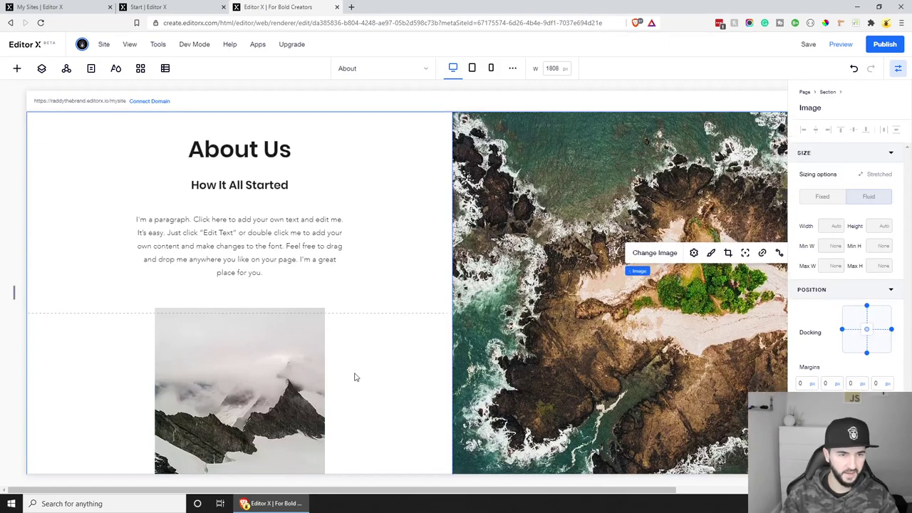
Save the site and preview the About page at the desktop size.
scroll(685, 376, "up", 1)
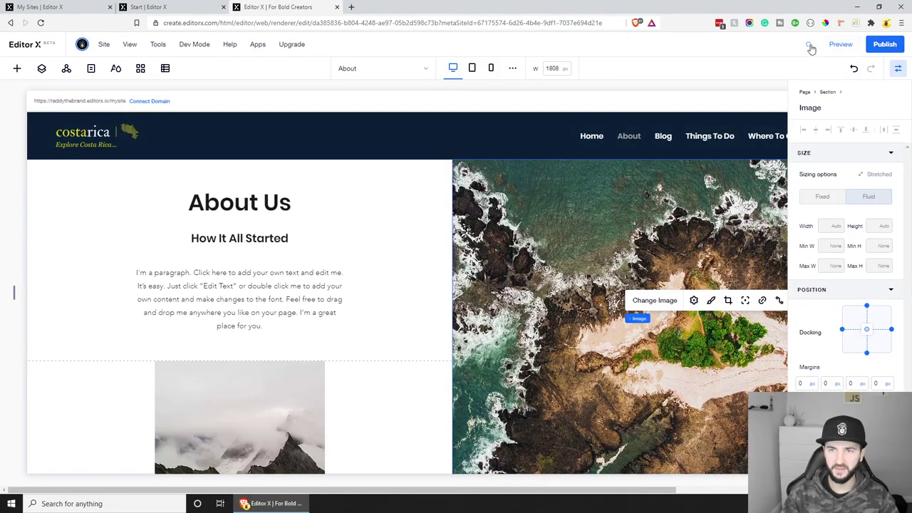
left_click(840, 45)
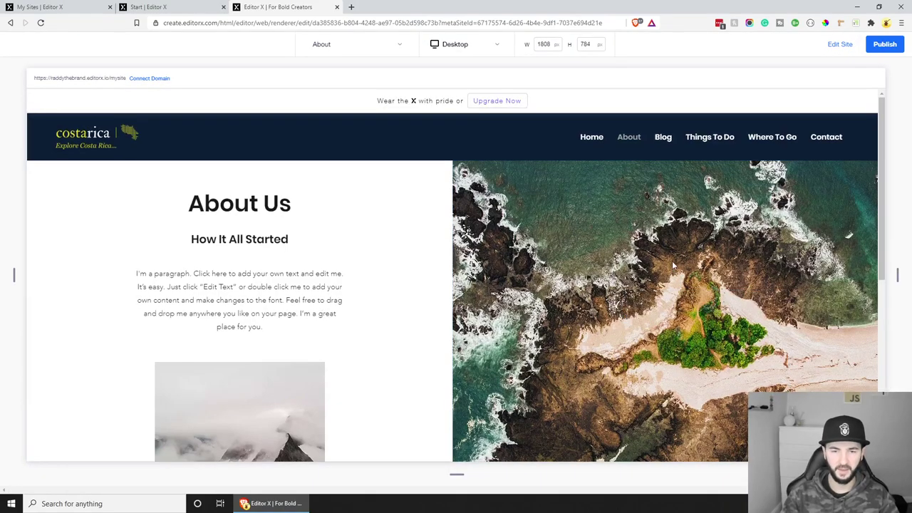
scroll(347, 166, "down", 3)
scroll(502, 254, "up", 3)
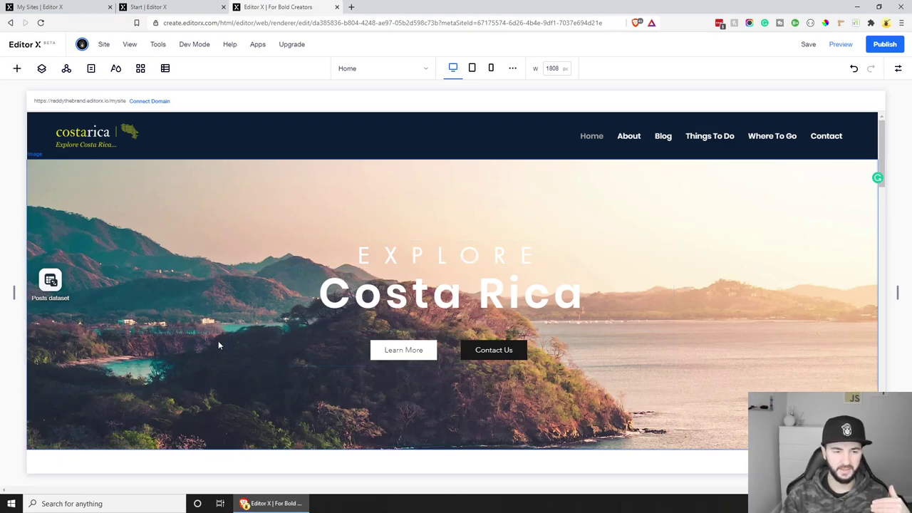
left_click(242, 367)
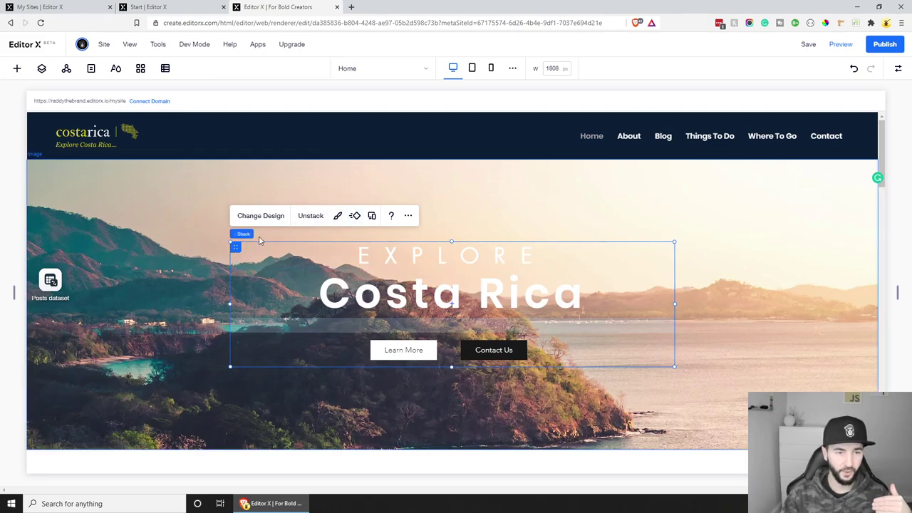
left_click(355, 215)
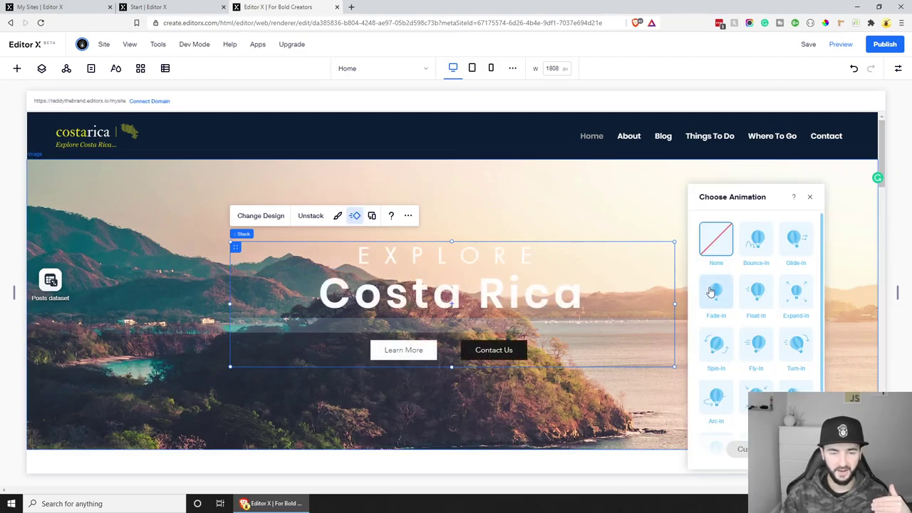
left_click(810, 197)
Apply the Fade-In animation to the hero's EXPLORE text and check its duration and delay settings.
left_click(492, 253)
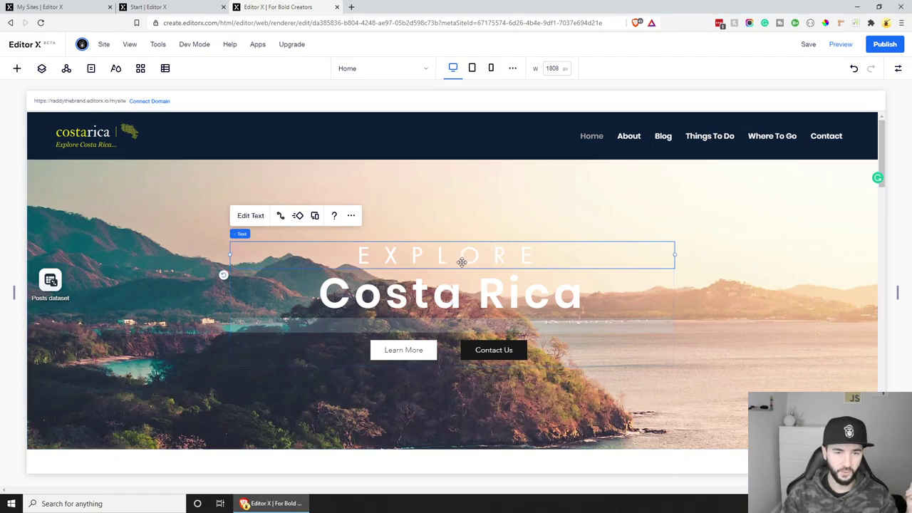
left_click(298, 216)
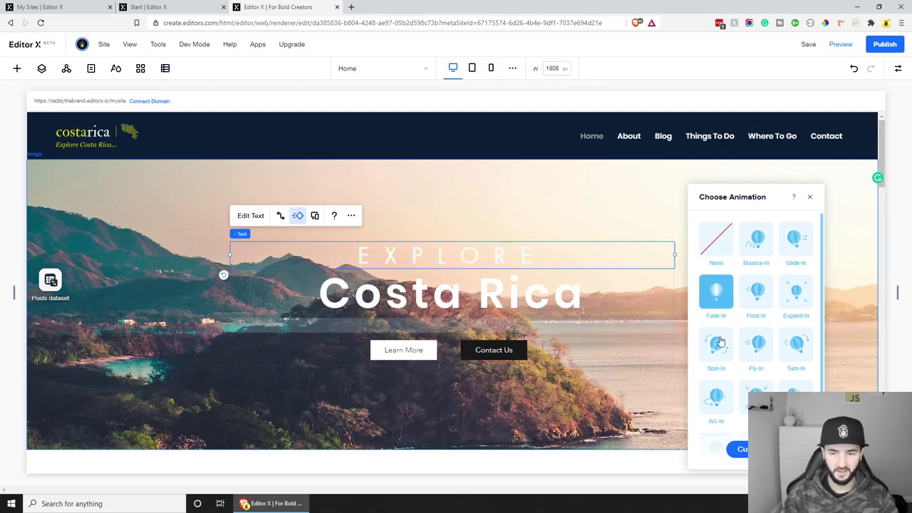
scroll(755, 321, "down", 1)
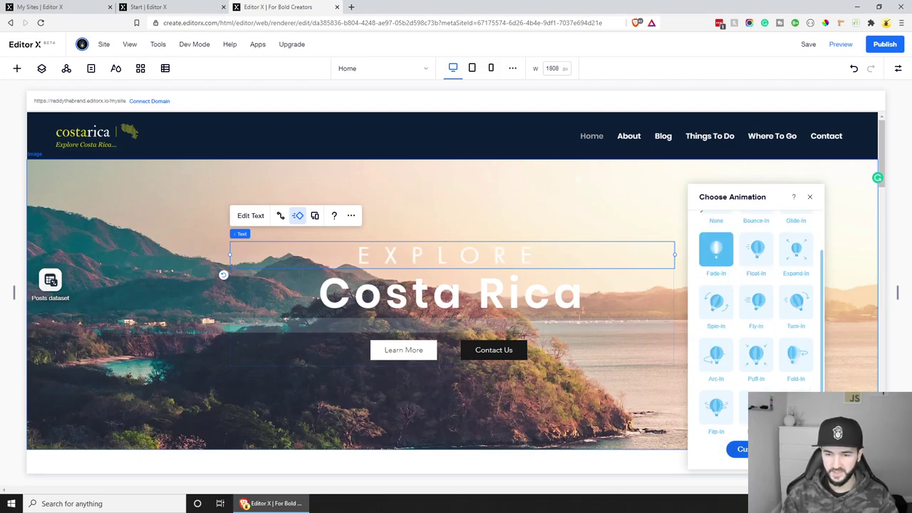
left_click(742, 449)
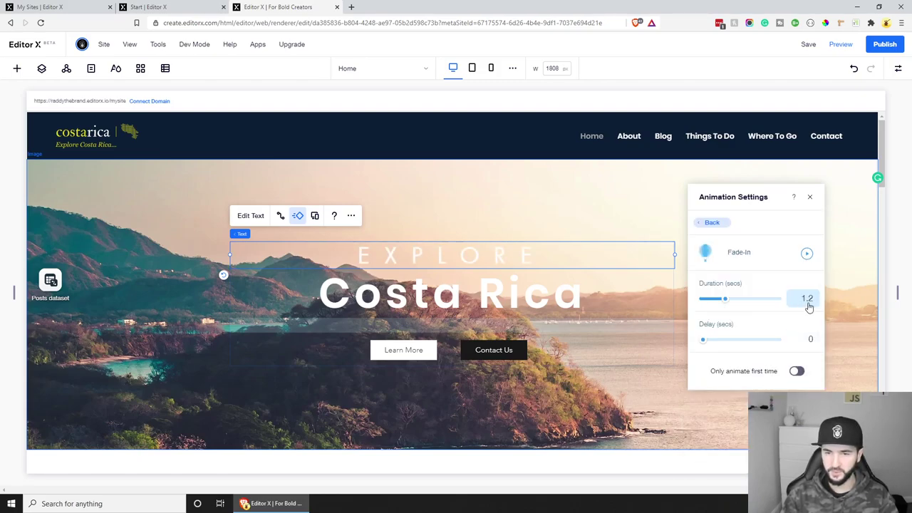
left_click(811, 200)
Apply the Fade-In animation to the hero's Costa Rica heading with a duration of 1.4 seconds.
left_click(459, 286)
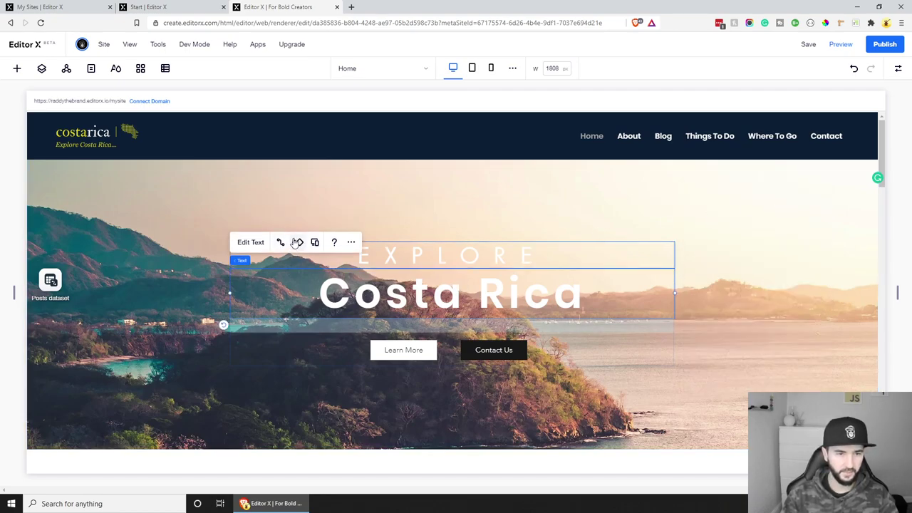
left_click(297, 242)
left_click(715, 292)
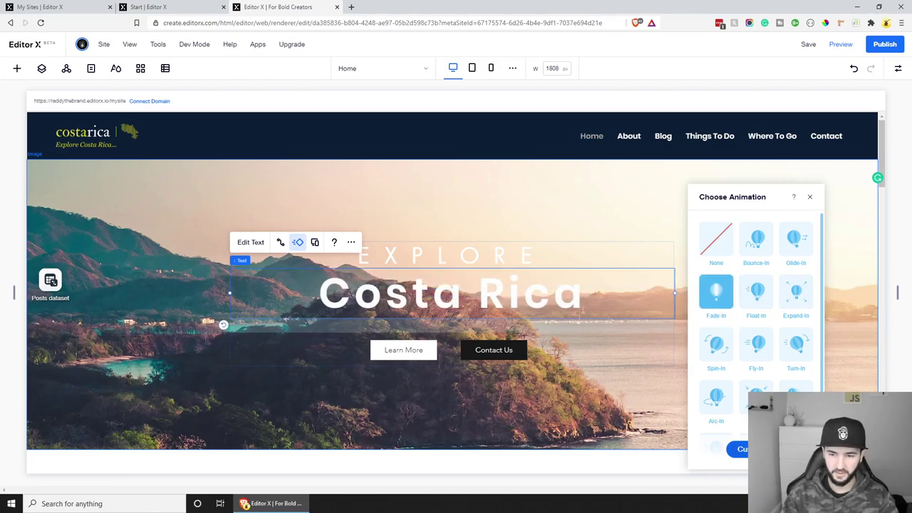
left_click(740, 449)
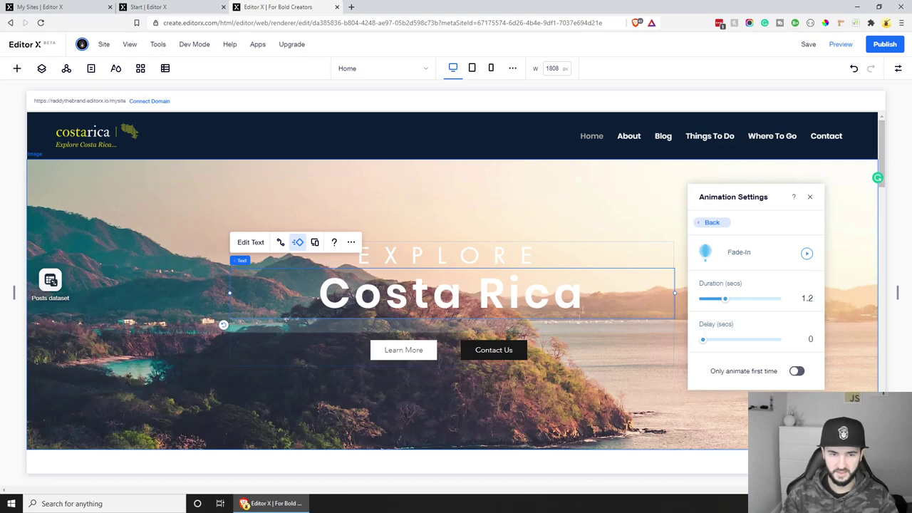
left_click(814, 298)
key("BackSpace")
key("BackSpace")
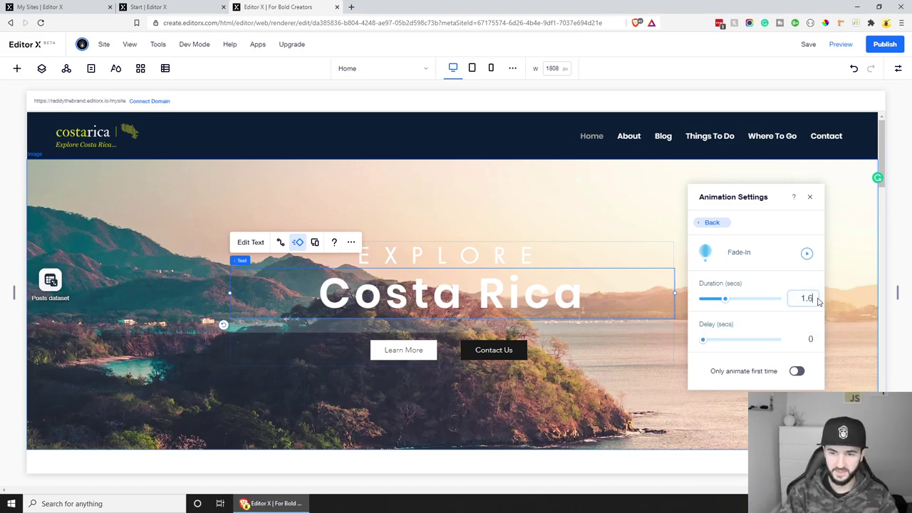
key("Return")
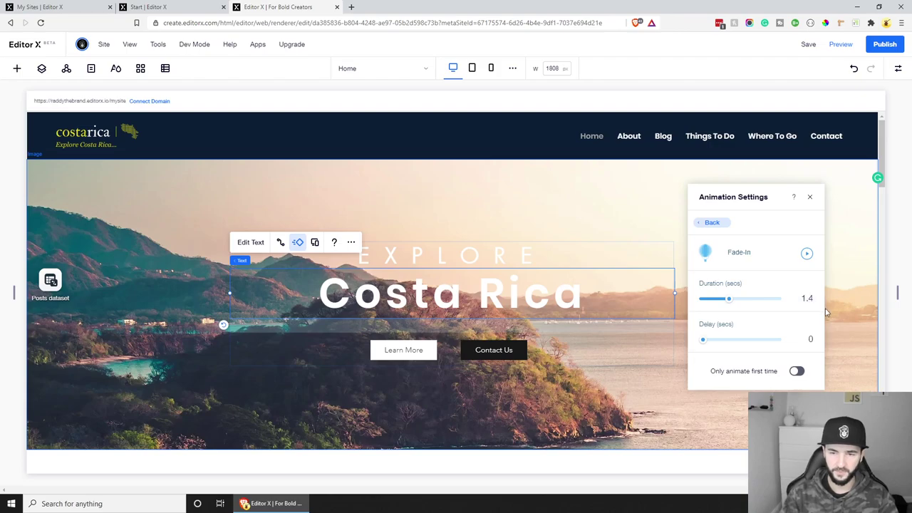
Apply the Fade-In animation to the container holding the Learn More and Contact Us buttons, with a duration of 1.8 seconds.
left_click(448, 358)
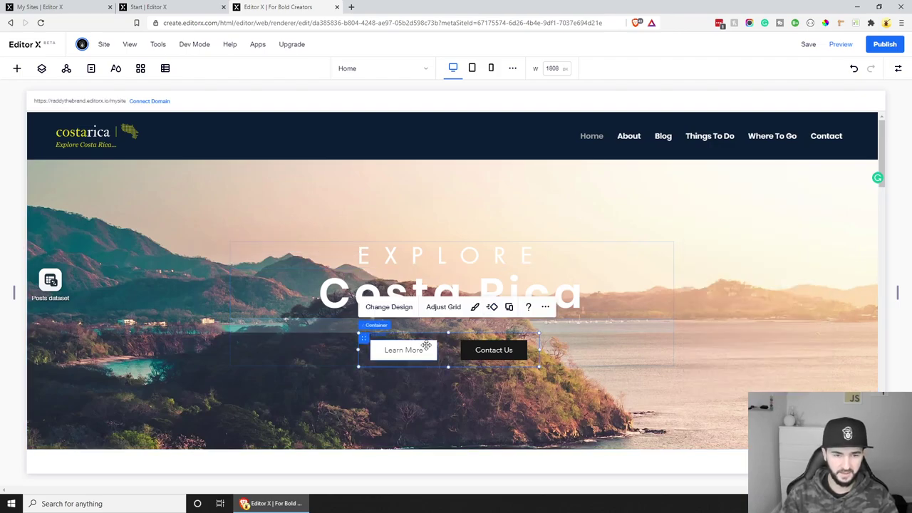
left_click(491, 306)
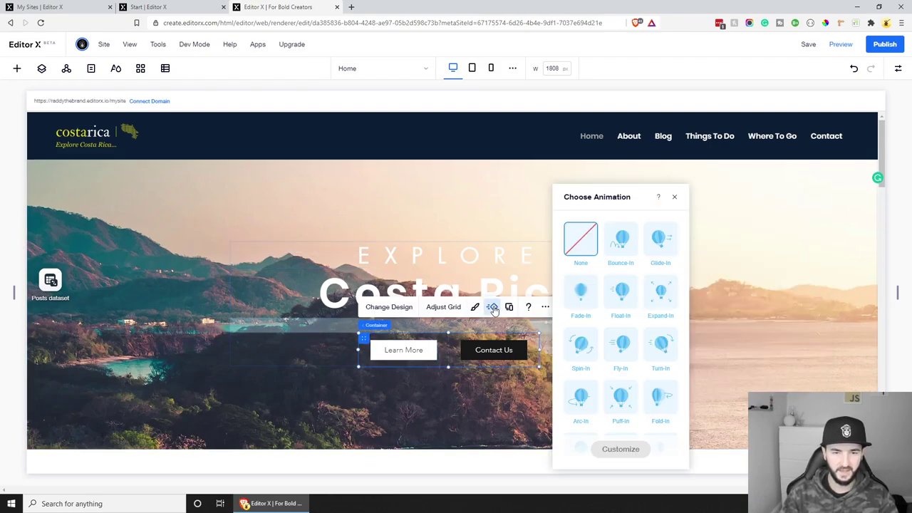
left_click(584, 304)
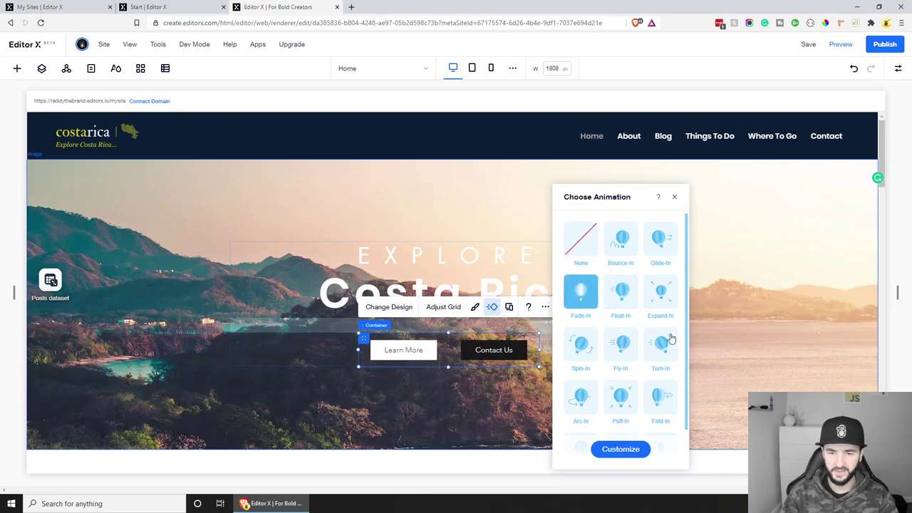
left_click(620, 449)
key("BackSpace")
key("BackSpace")
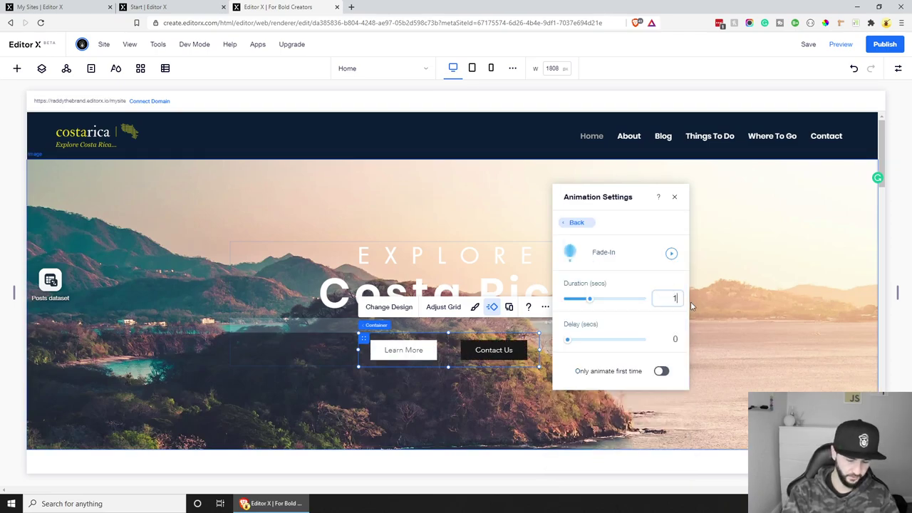
type("80")
type("8")
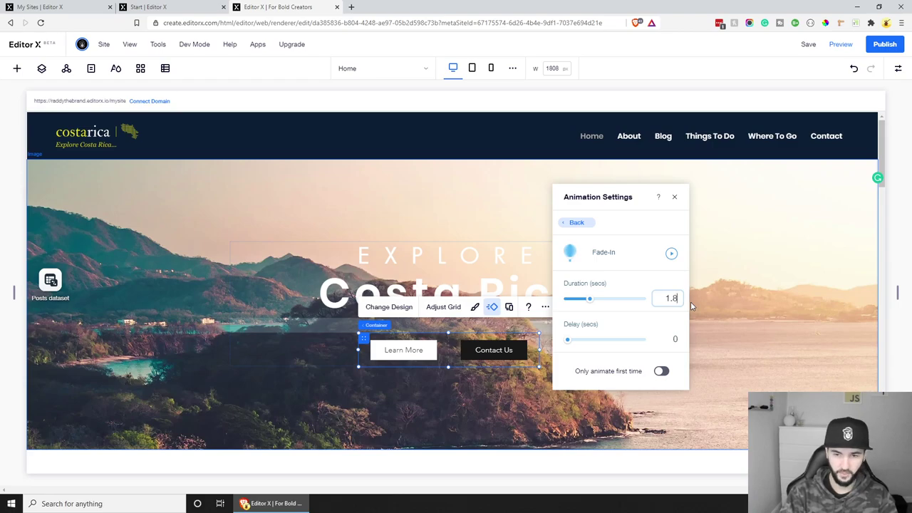
key("Return")
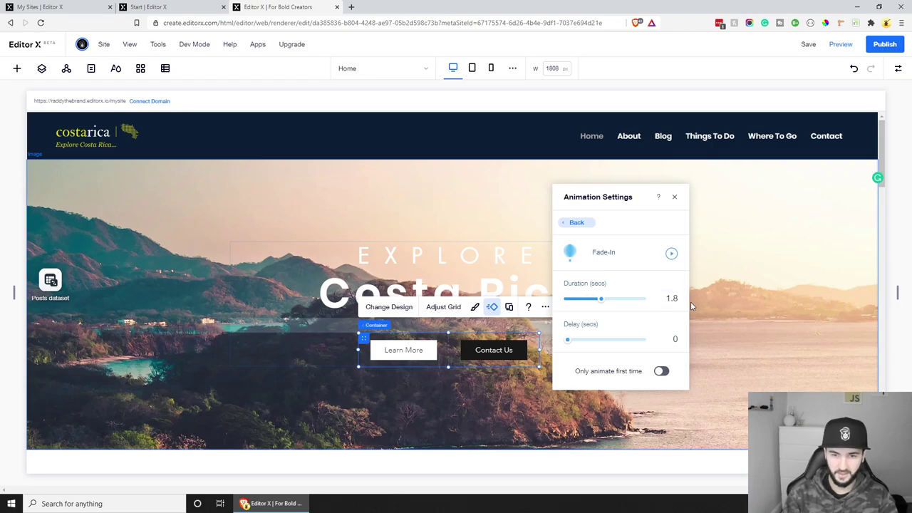
left_click(675, 198)
Set the hero background image's scroll behavior to Parallax.
left_click(189, 207)
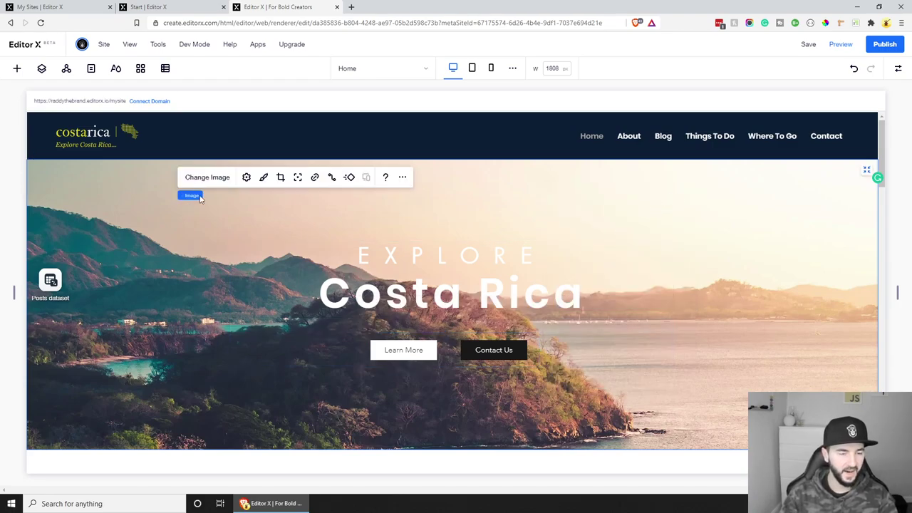
left_click(245, 177)
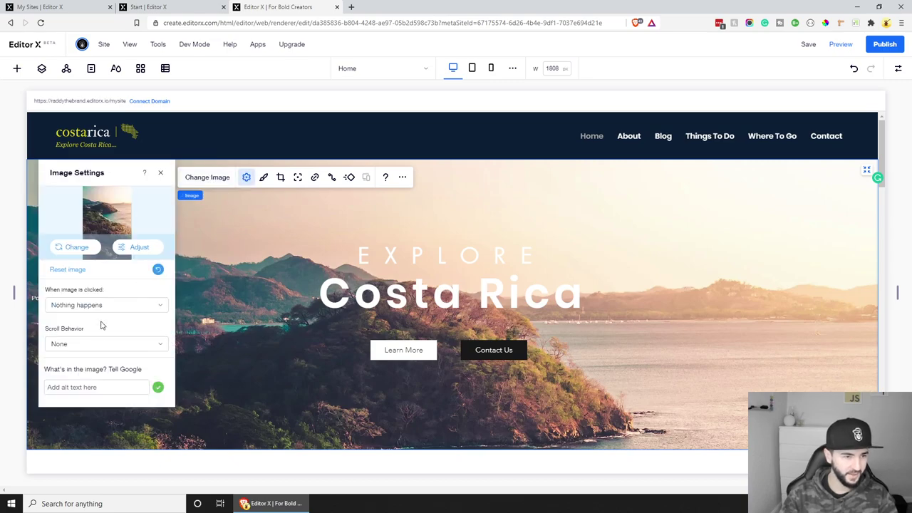
left_click(95, 345)
left_click(71, 378)
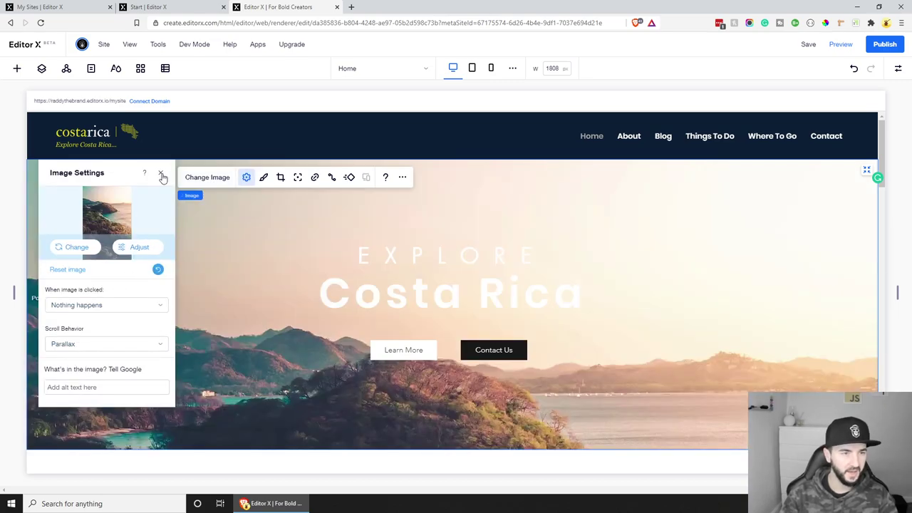
left_click(162, 175)
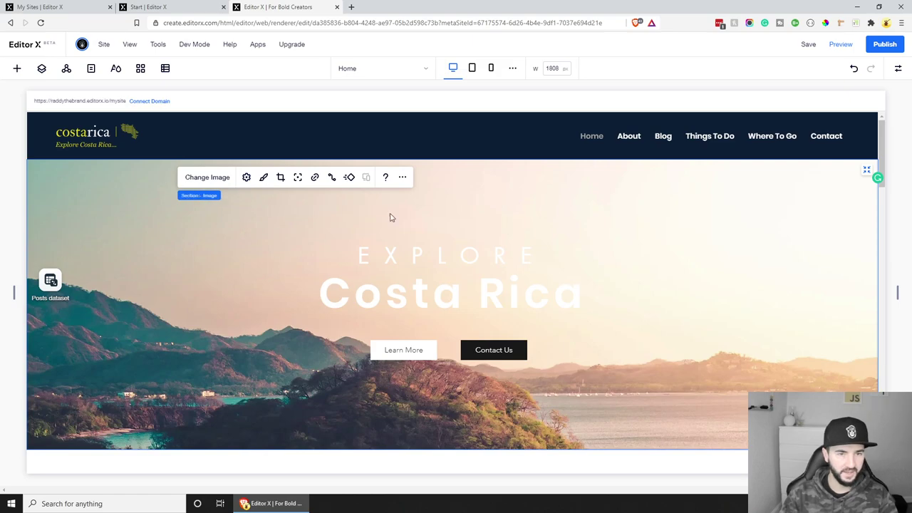
Publish the site and open its live version.
left_click(842, 45)
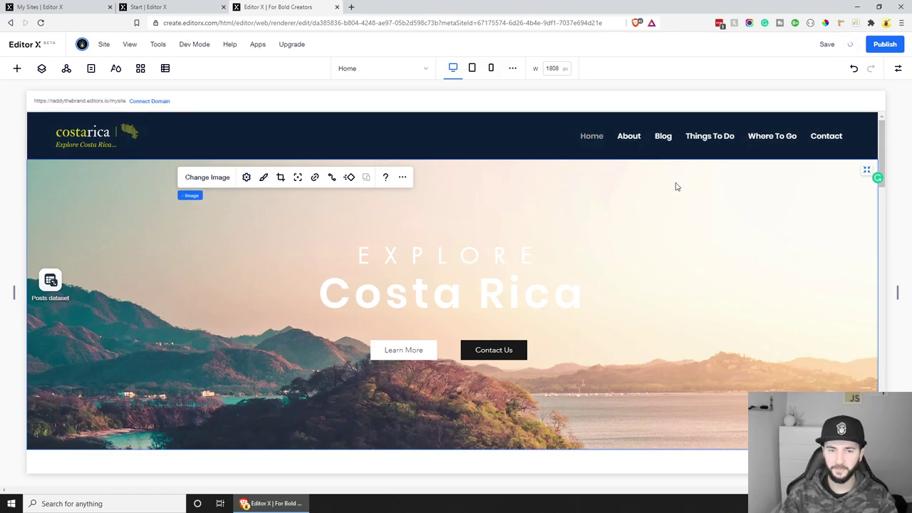
left_click(884, 45)
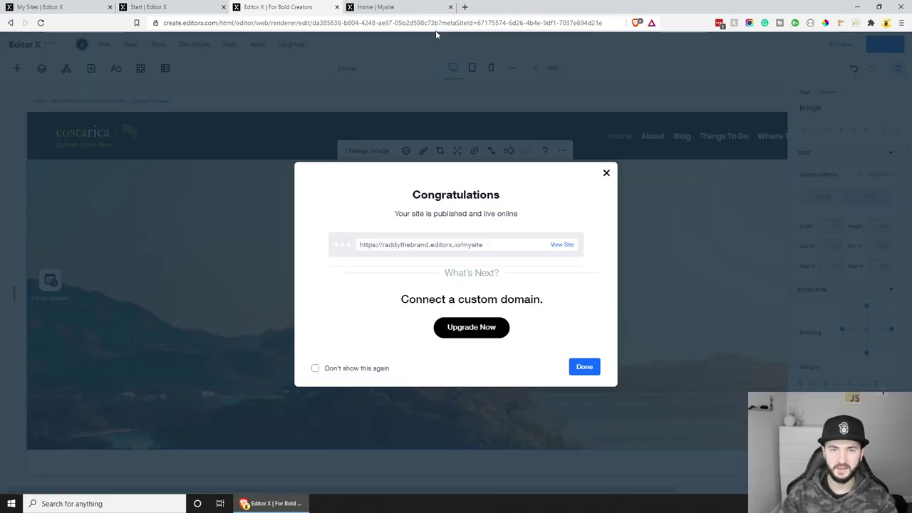
left_click(562, 245)
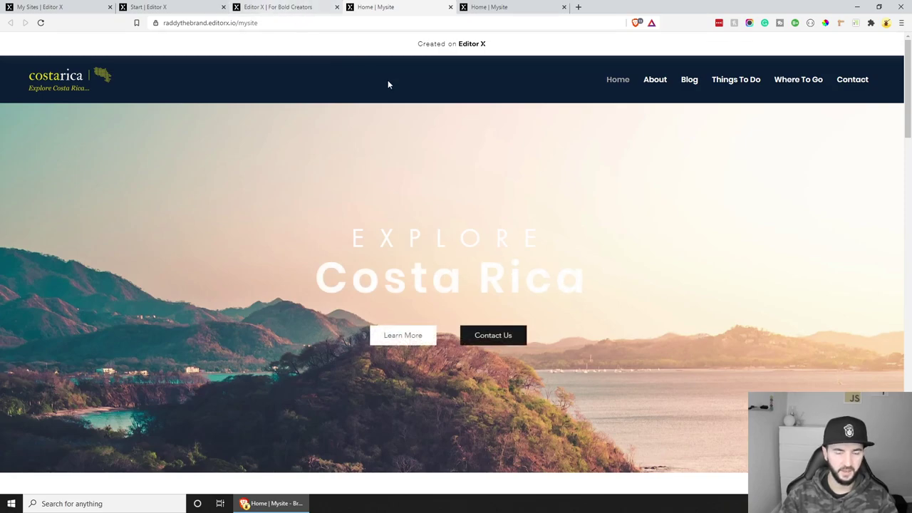
Examine the hero's fade-in animations and parallax scrolling on the published home page.
scroll(460, 224, "down", 3)
scroll(499, 257, "up", 3)
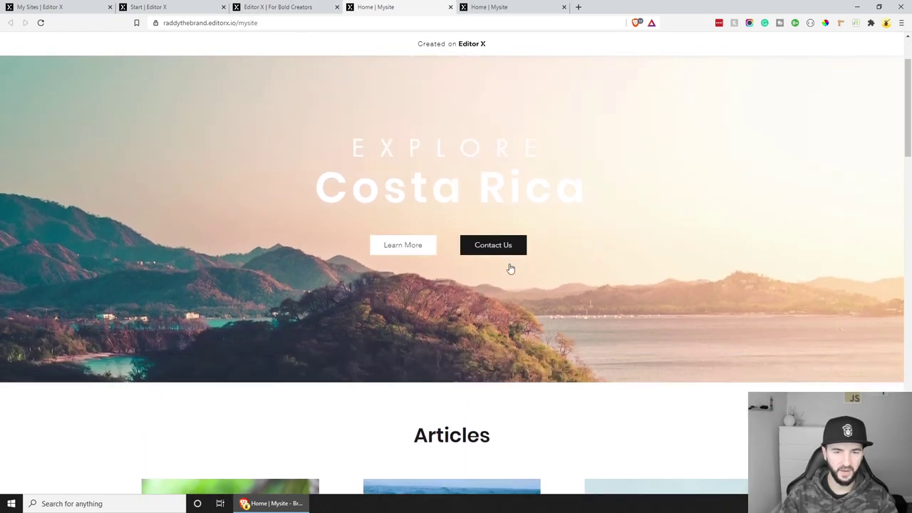
left_click(247, 12)
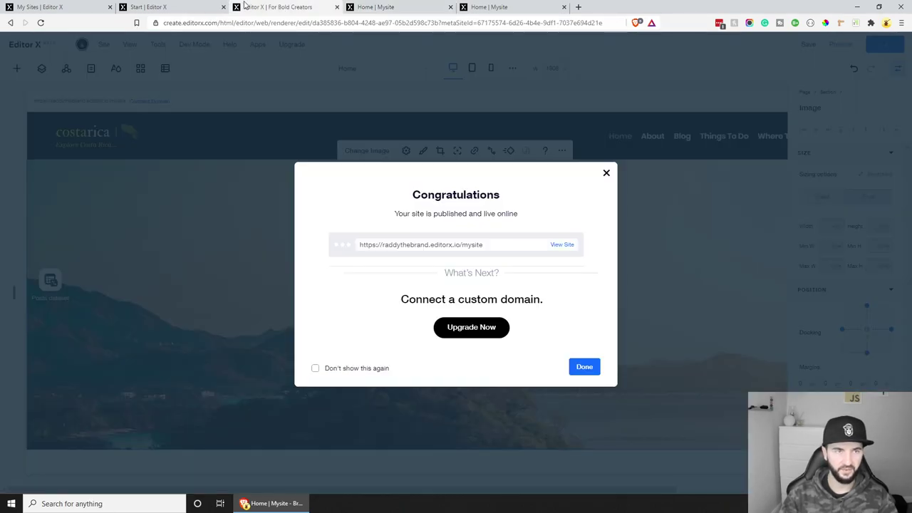
left_click(455, 256)
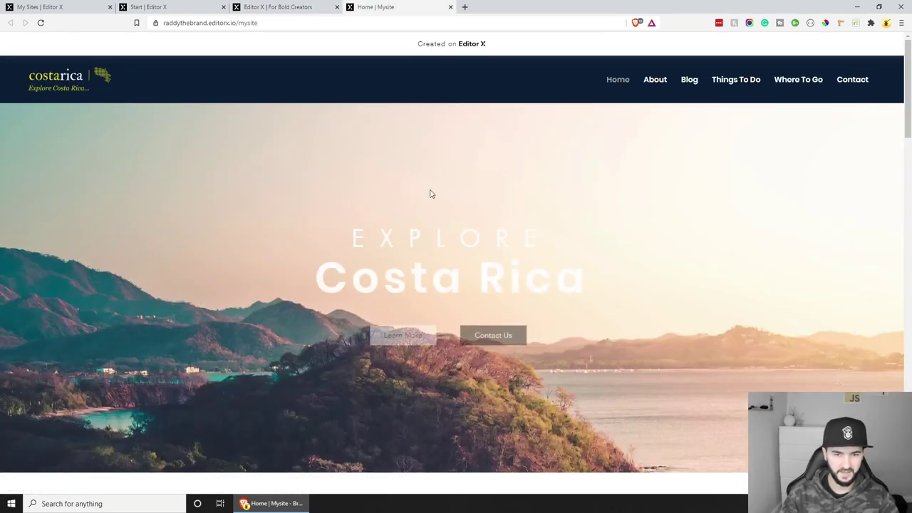
scroll(631, 246, "down", 3)
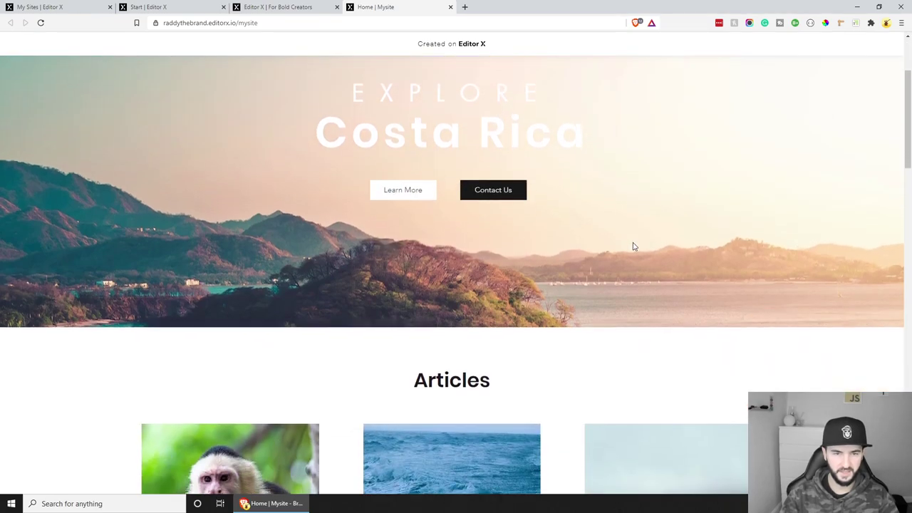
scroll(631, 246, "up", 3)
scroll(627, 236, "down", 2)
scroll(584, 230, "up", 2)
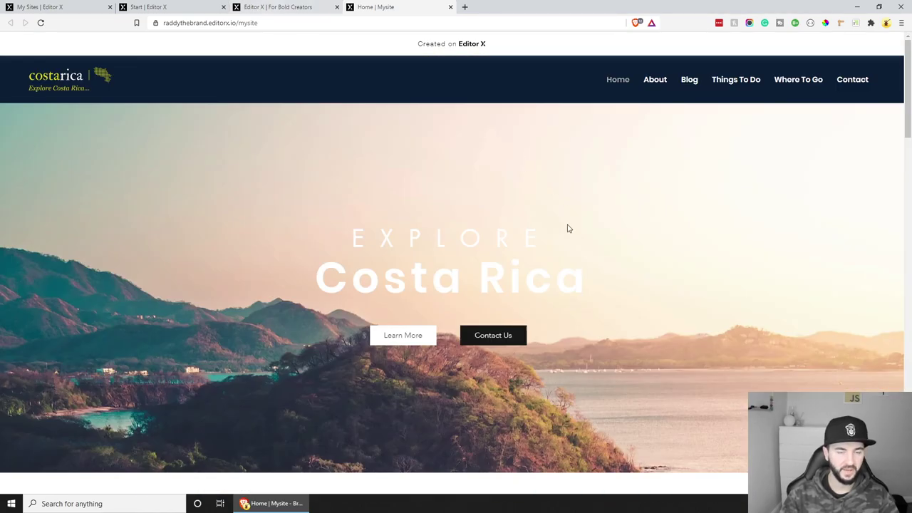
scroll(524, 342, "down", 5)
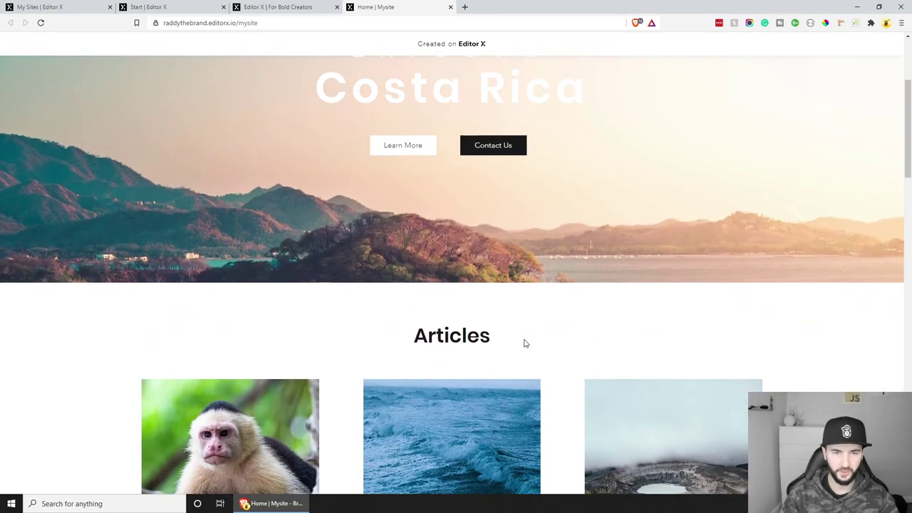
scroll(546, 292, "up", 5)
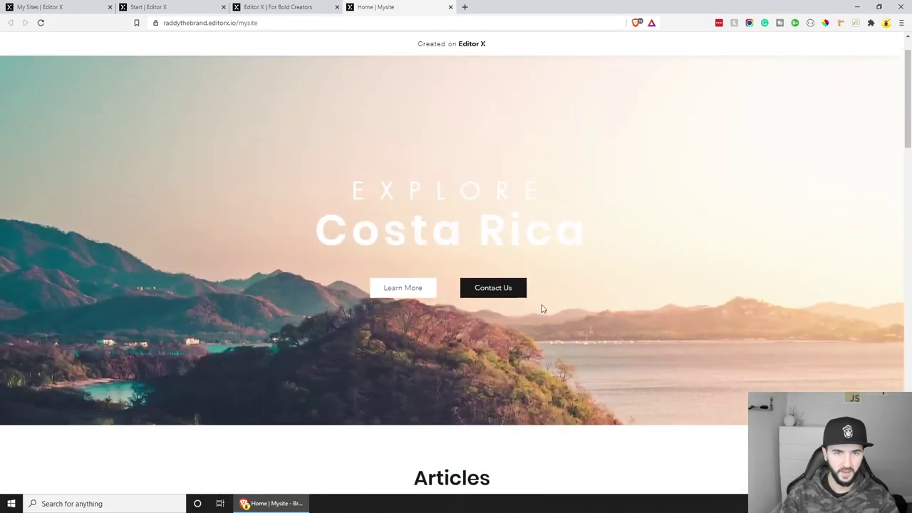
Return to the editor and move the hero image's focal point slightly lower, onto the coastline area of the photo.
left_click(278, 7)
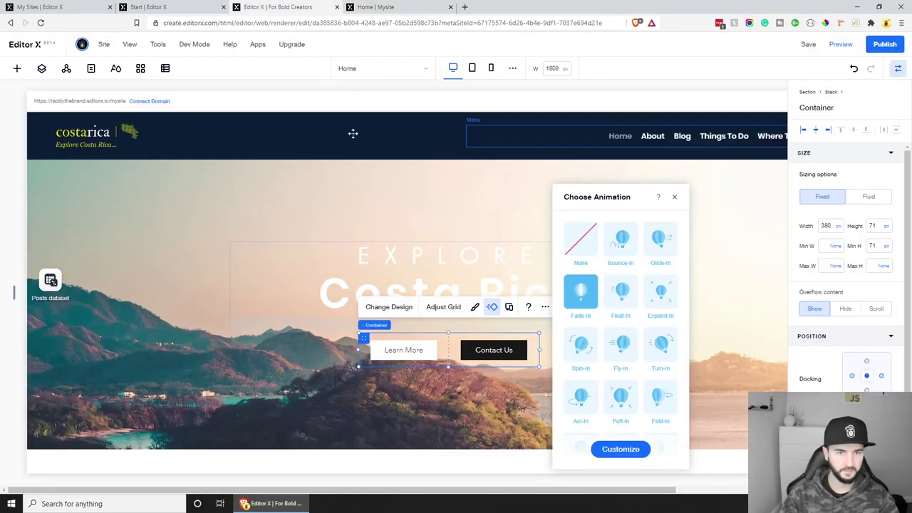
left_click(322, 225)
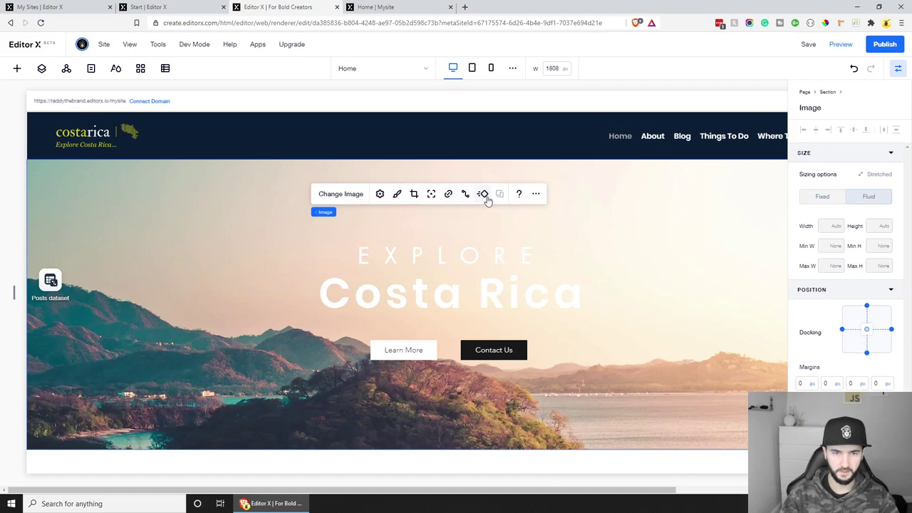
left_click(431, 194)
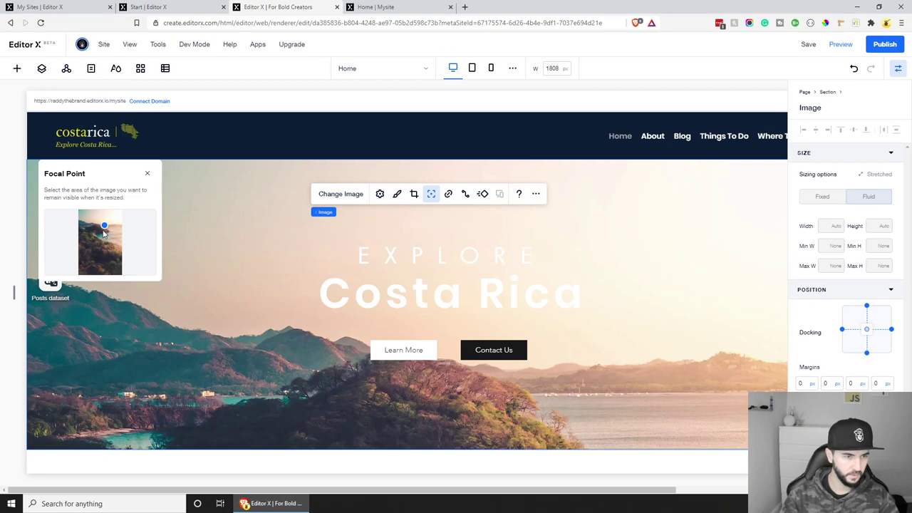
left_click(103, 230)
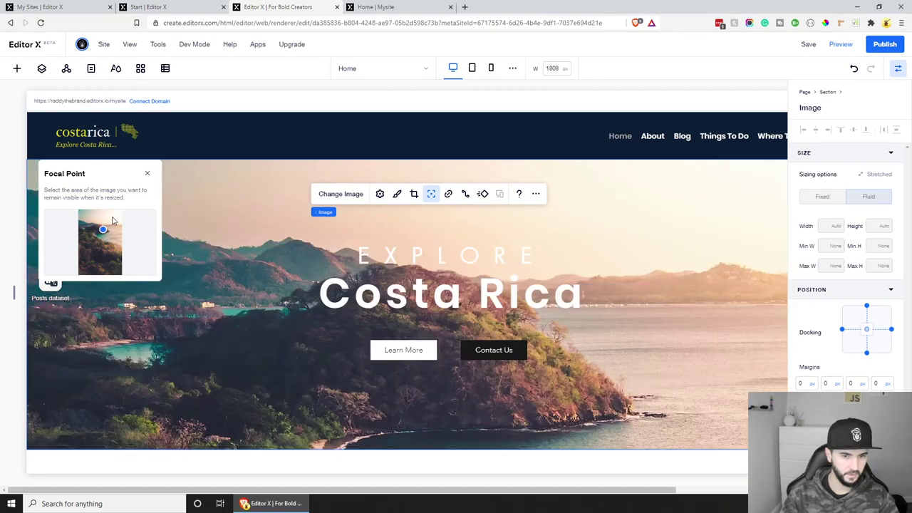
Close the hero image's focal point settings, publish the change and reload the live home page.
left_click(144, 171)
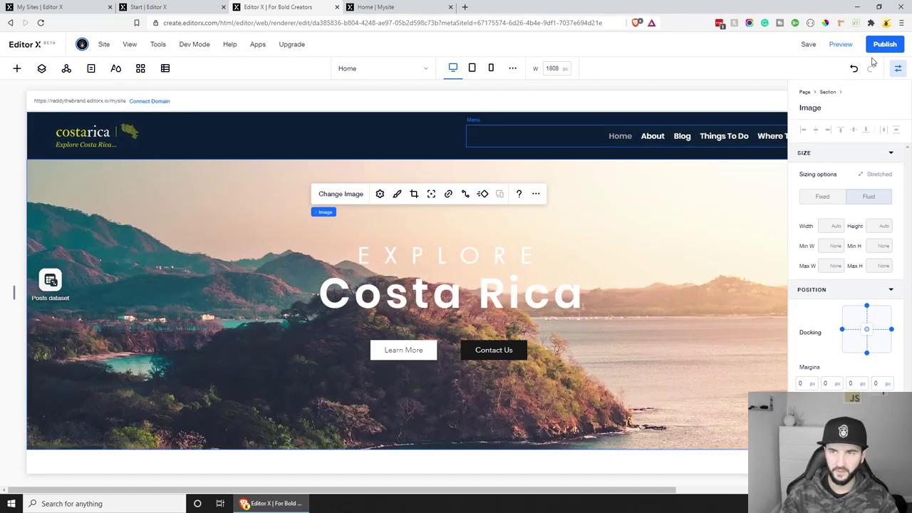
left_click(406, 6)
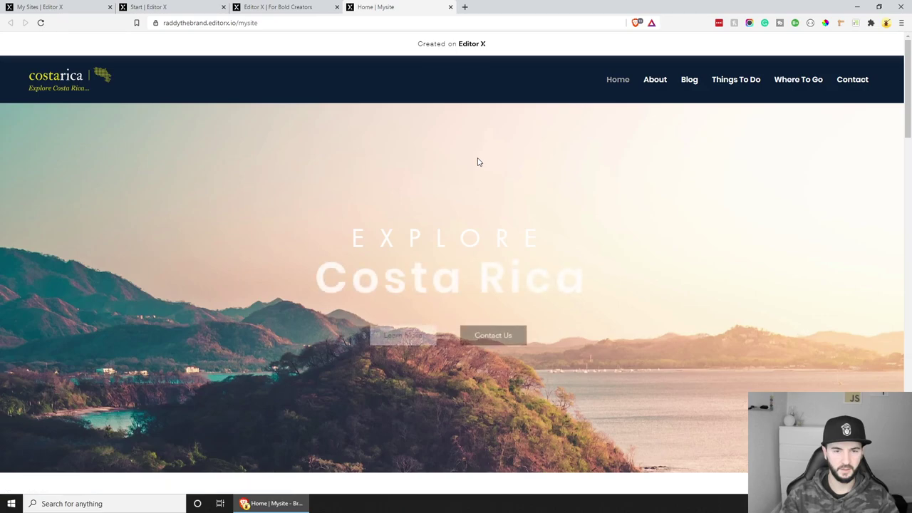
key("F5")
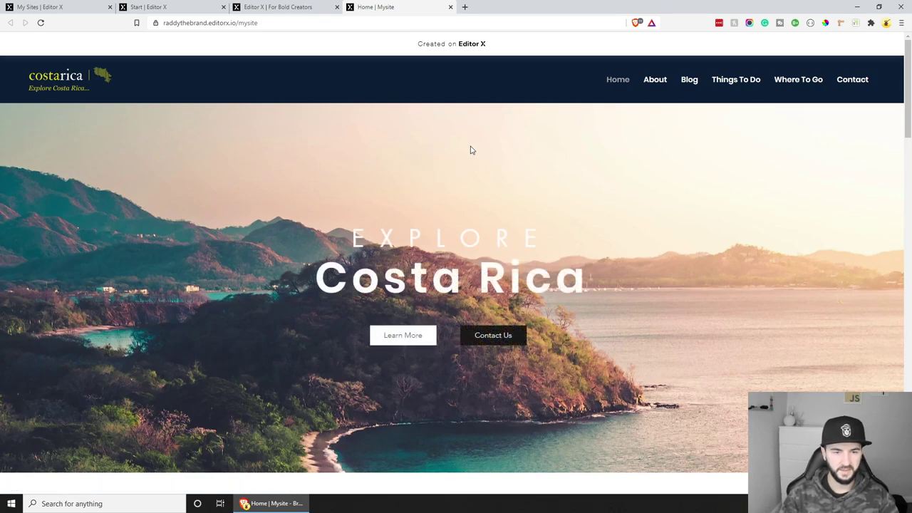
Examine the published home page from the parallax hero down to the footer, and return to the editor.
scroll(413, 144, "down", 3)
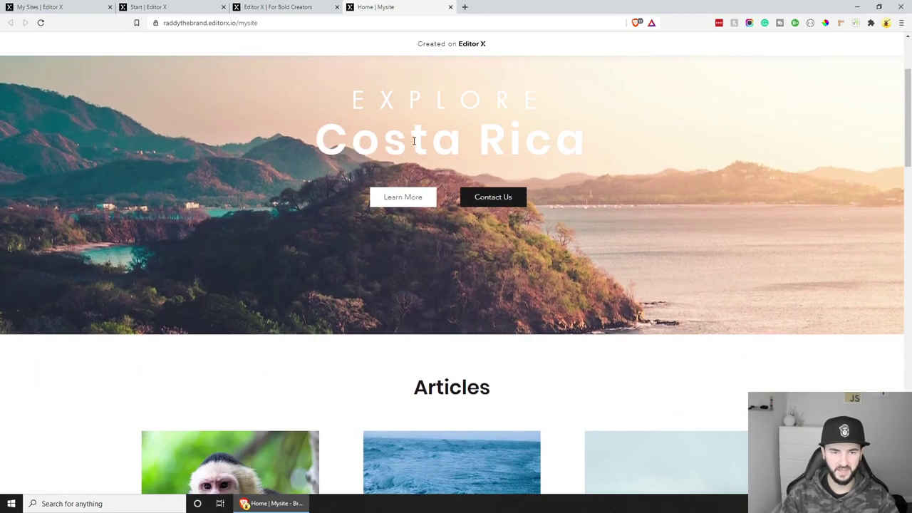
scroll(417, 153, "up", 3)
scroll(420, 157, "down", 5)
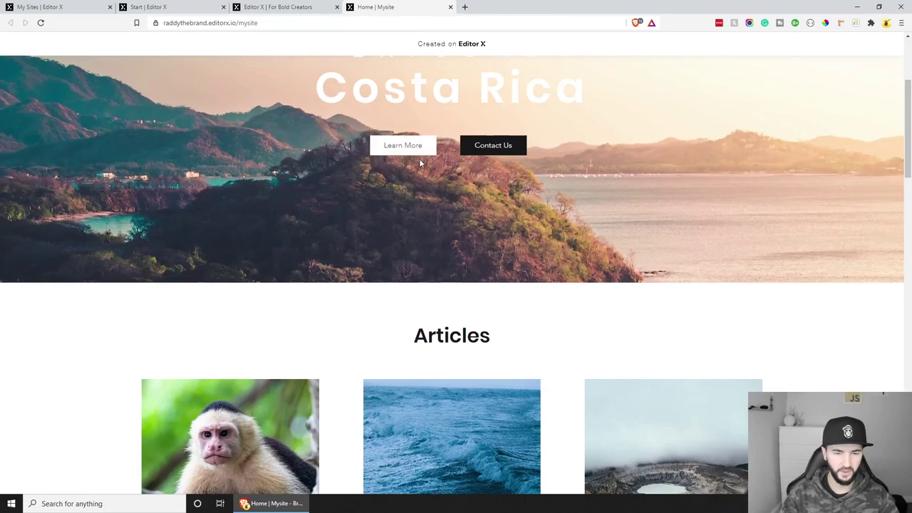
scroll(559, 164, "down", 2)
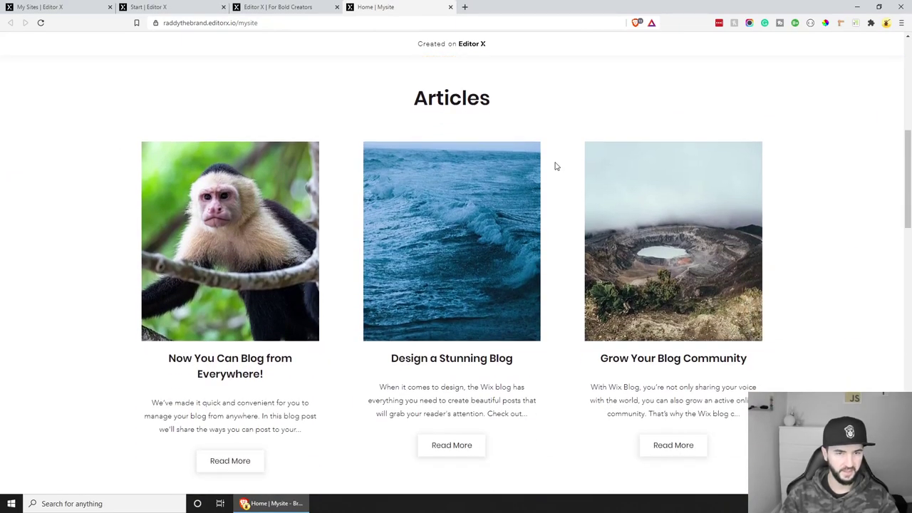
scroll(563, 197, "down", 3)
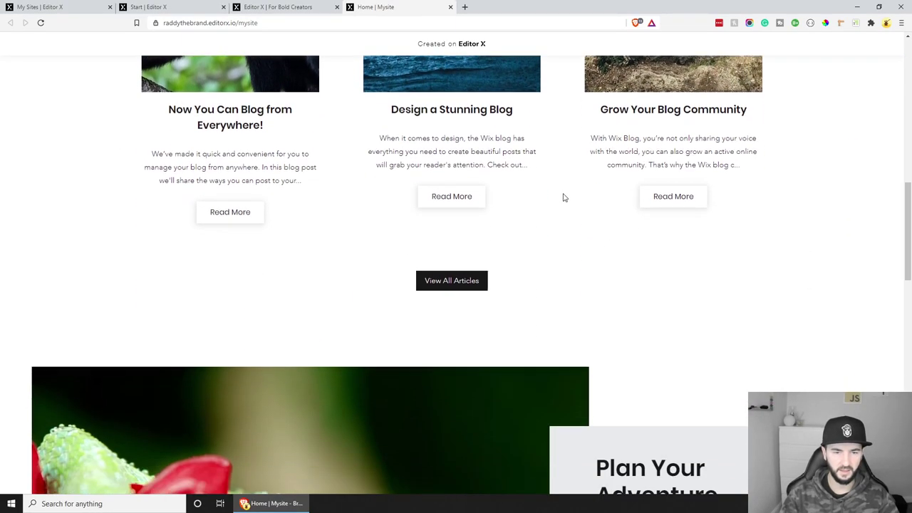
scroll(570, 210, "down", 3)
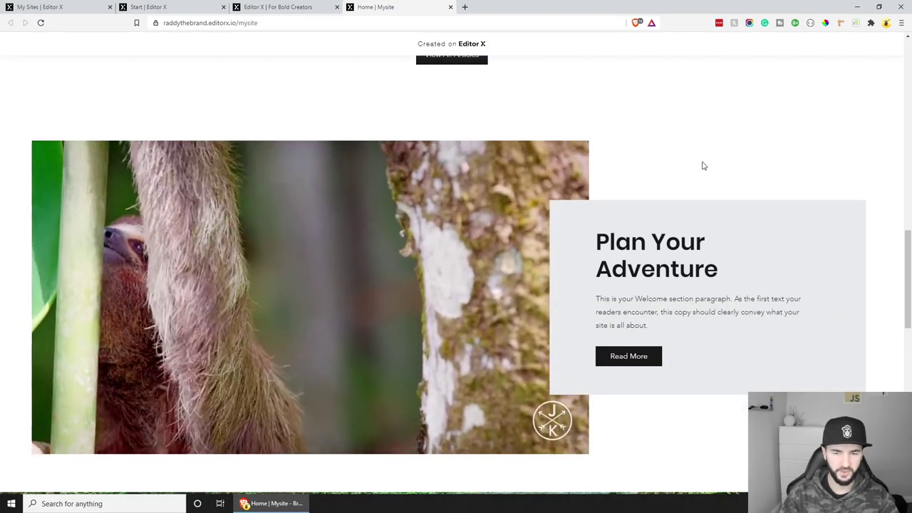
scroll(670, 182, "down", 1)
scroll(673, 183, "down", 6)
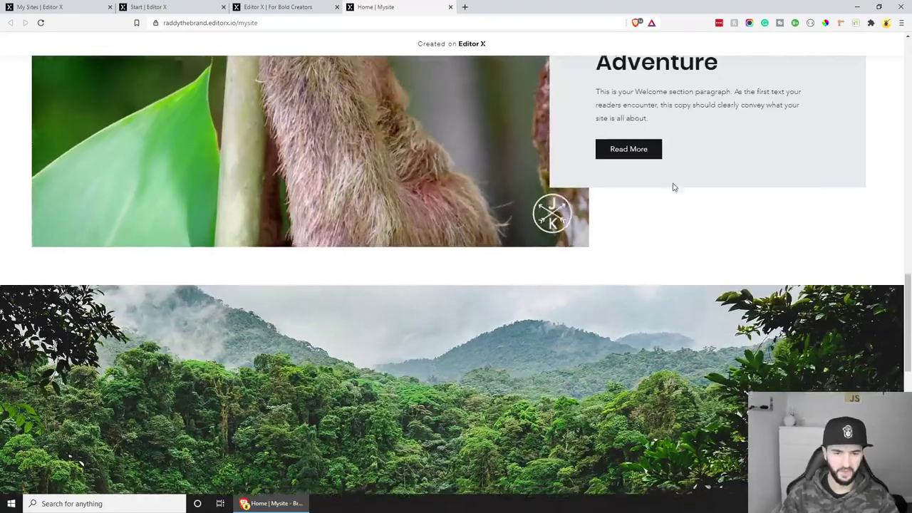
scroll(673, 187, "down", 5)
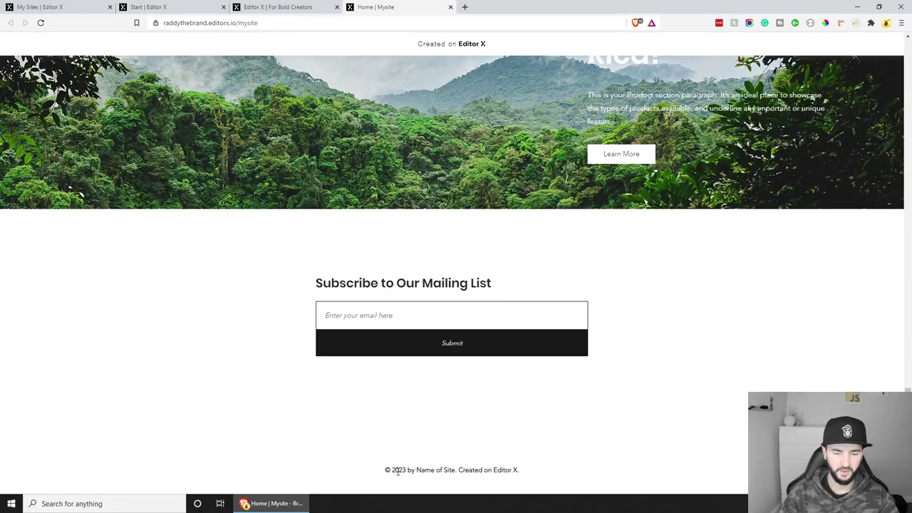
scroll(694, 456, "up", 14)
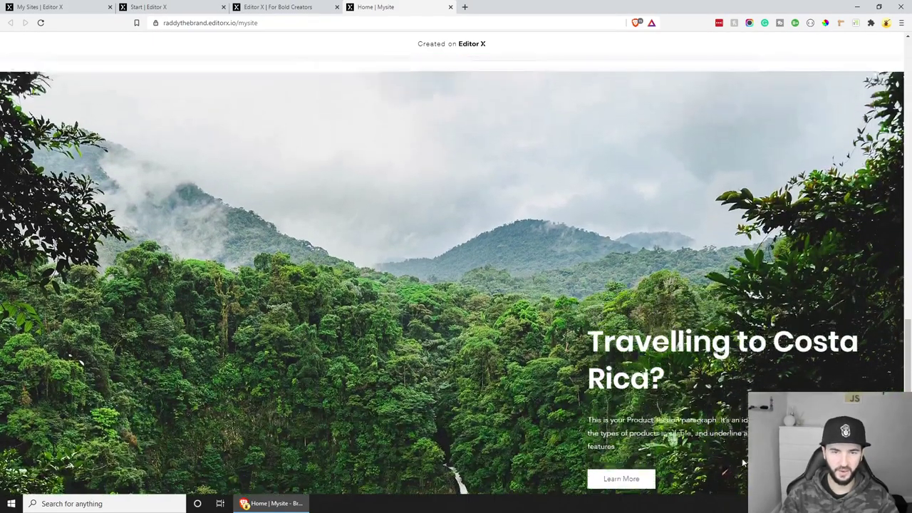
scroll(694, 408, "up", 10)
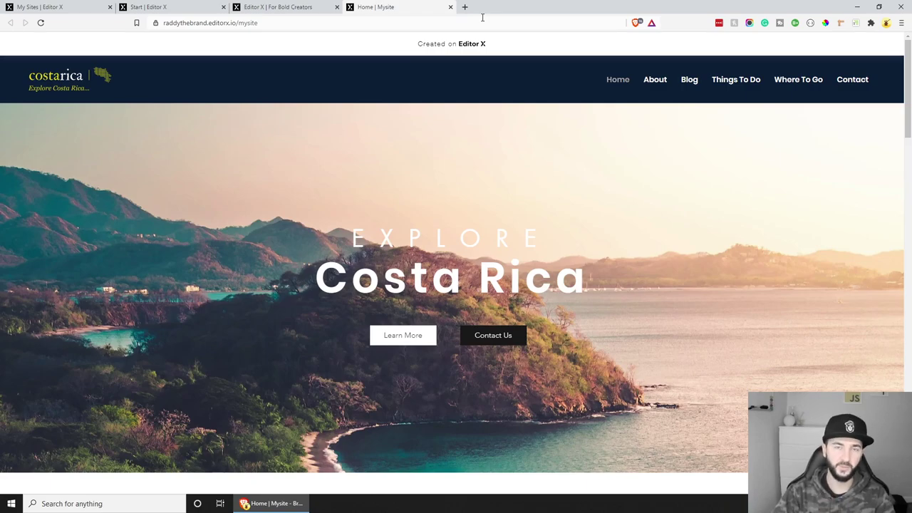
left_click(450, 7)
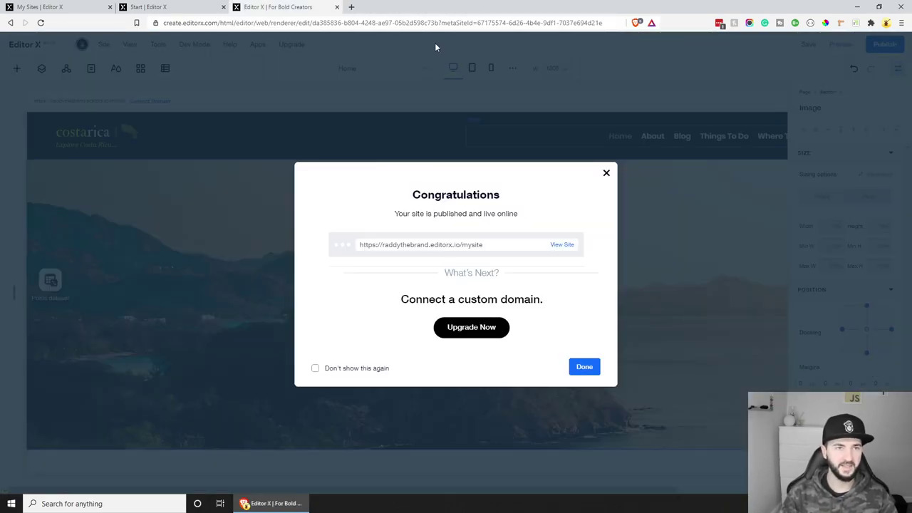
left_click(606, 174)
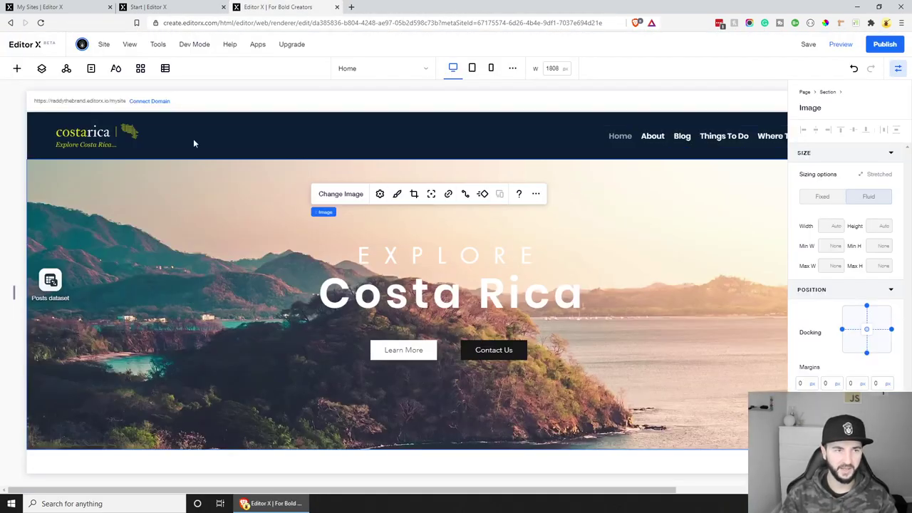
Add the Roaming tiger transparent video and place it over the water in the hero's lower-right area.
left_click(17, 68)
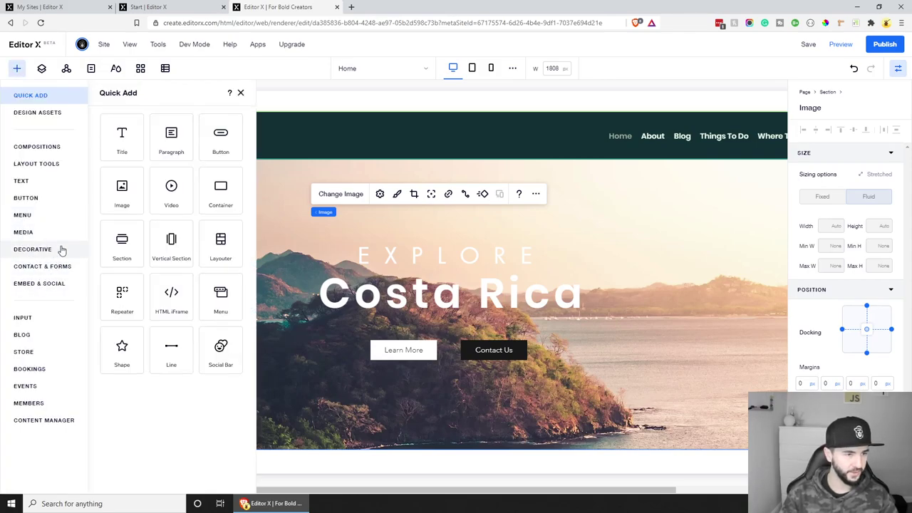
left_click(38, 255)
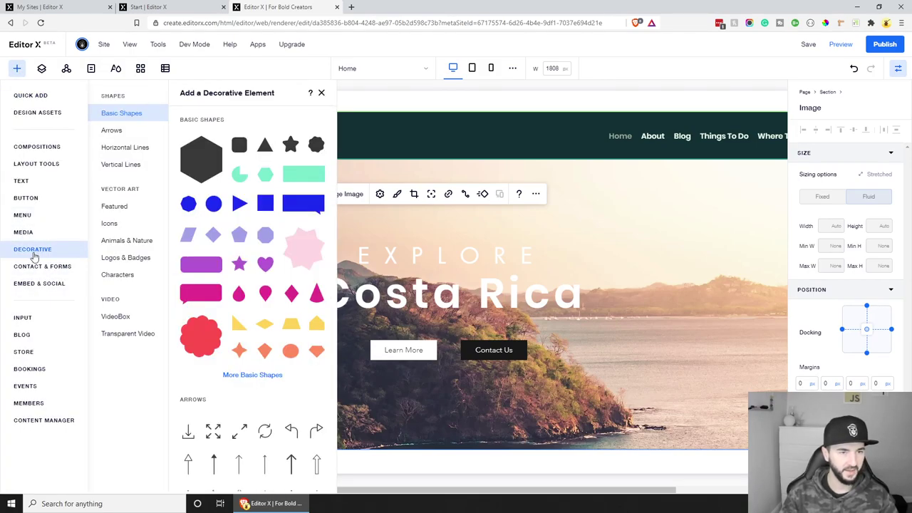
left_click(133, 243)
scroll(272, 305, "up", 15)
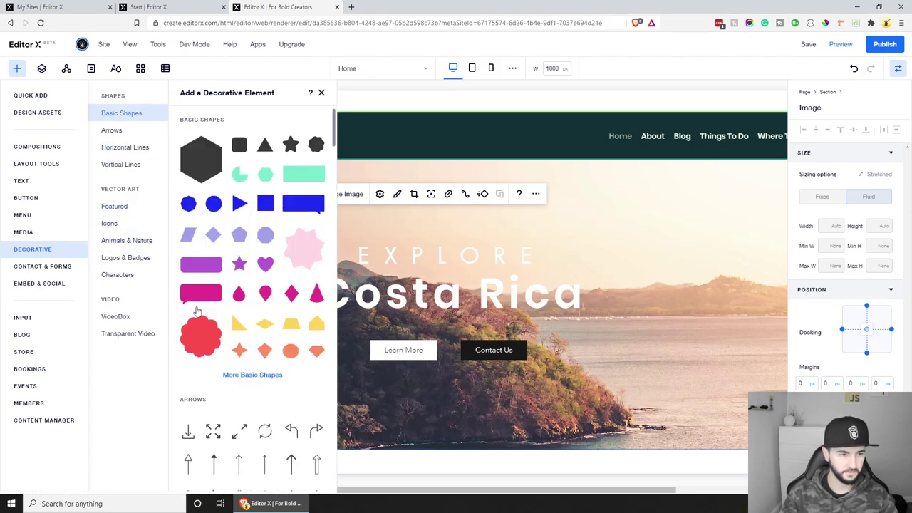
left_click(127, 318)
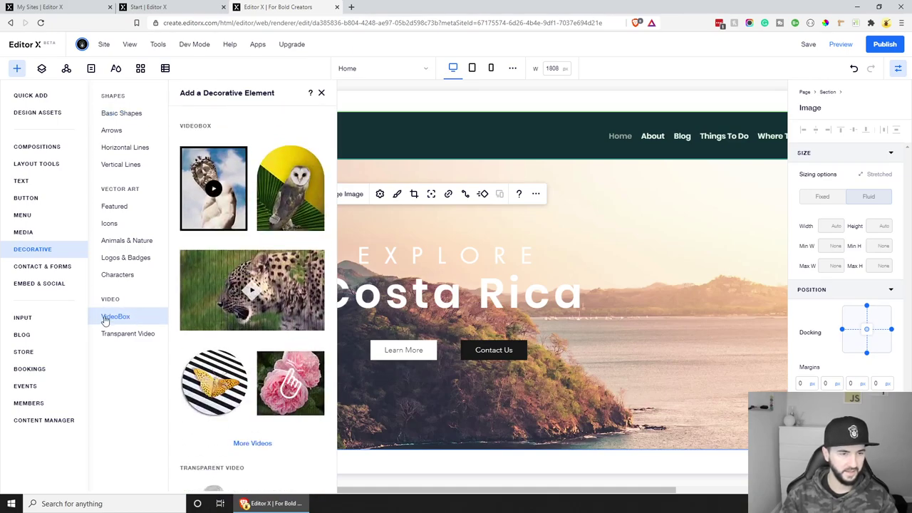
scroll(278, 292, "down", 5)
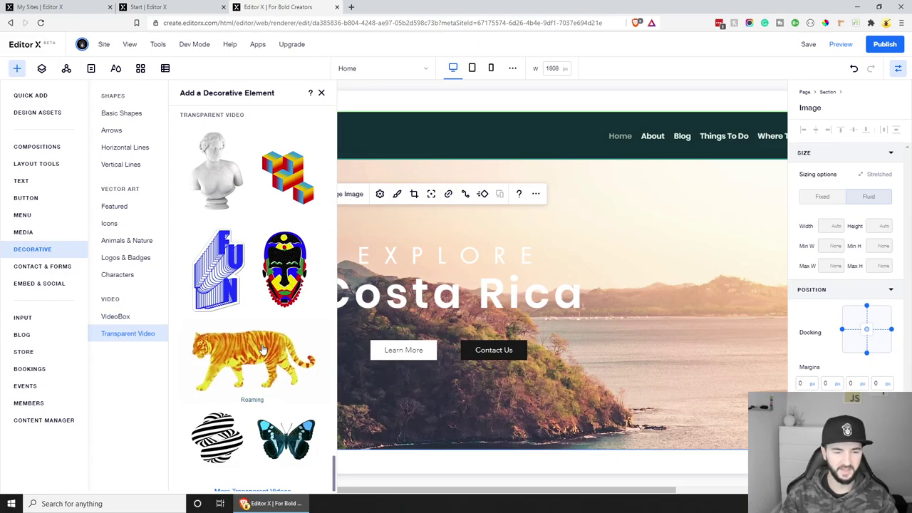
left_click(260, 350)
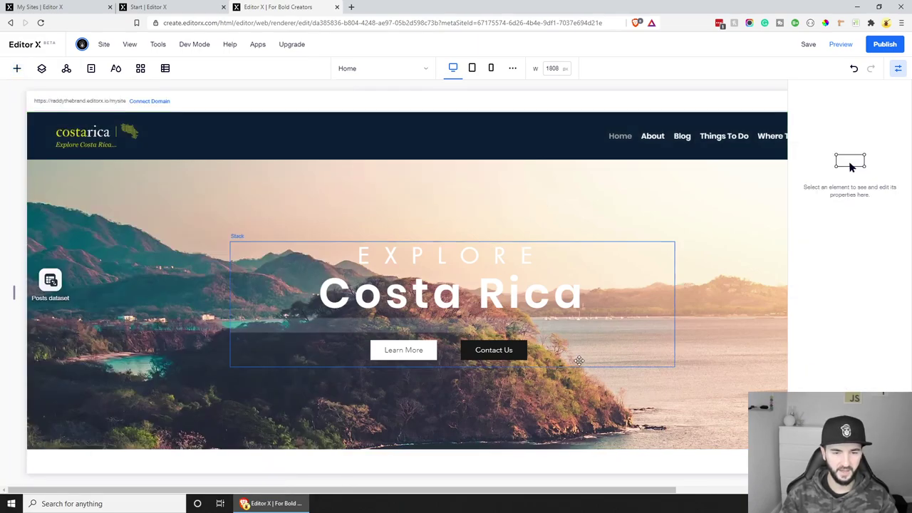
left_click_drag(387, 264, 662, 344)
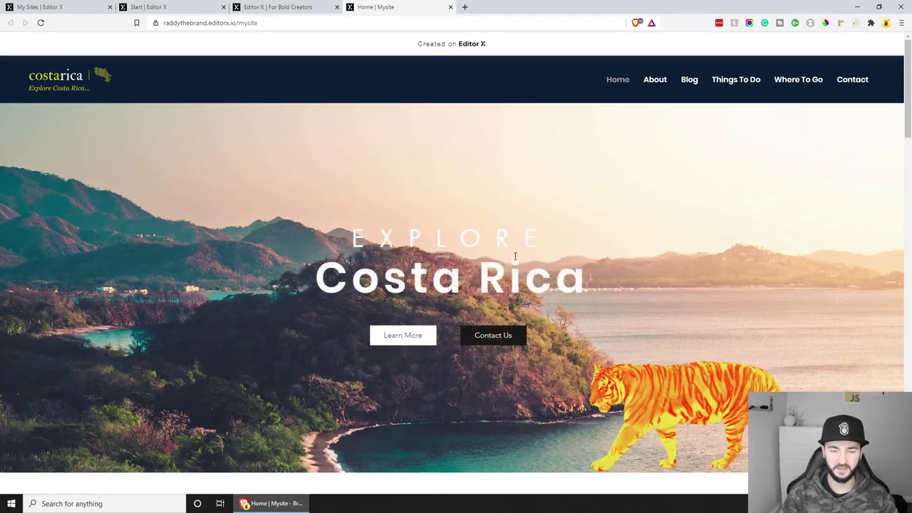
Examine the animated tiger in the live hero and the rest of the published home page down to the footer.
scroll(606, 356, "down", 2)
scroll(510, 313, "up", 2)
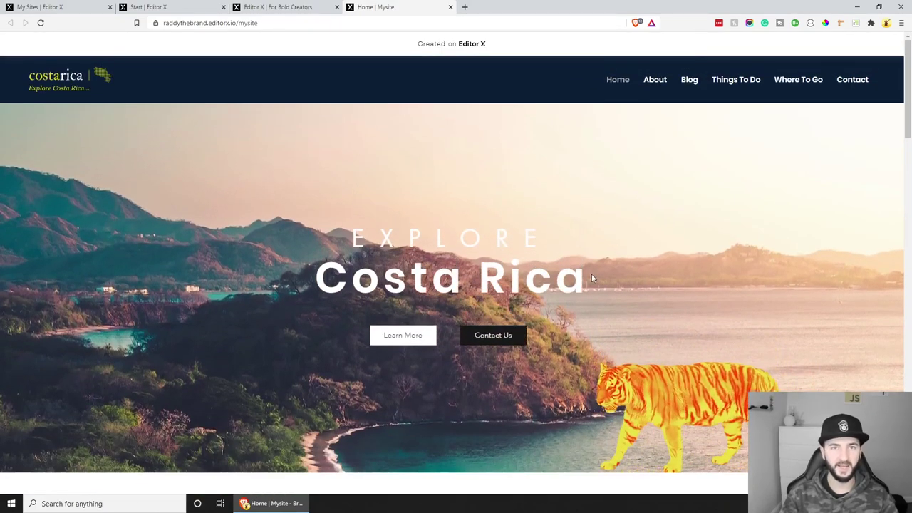
scroll(639, 296, "down", 2)
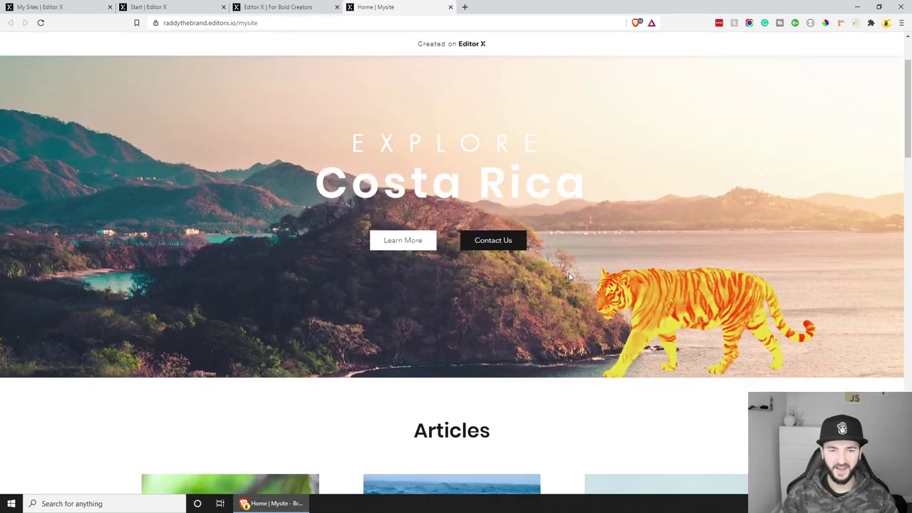
scroll(570, 275, "down", 10)
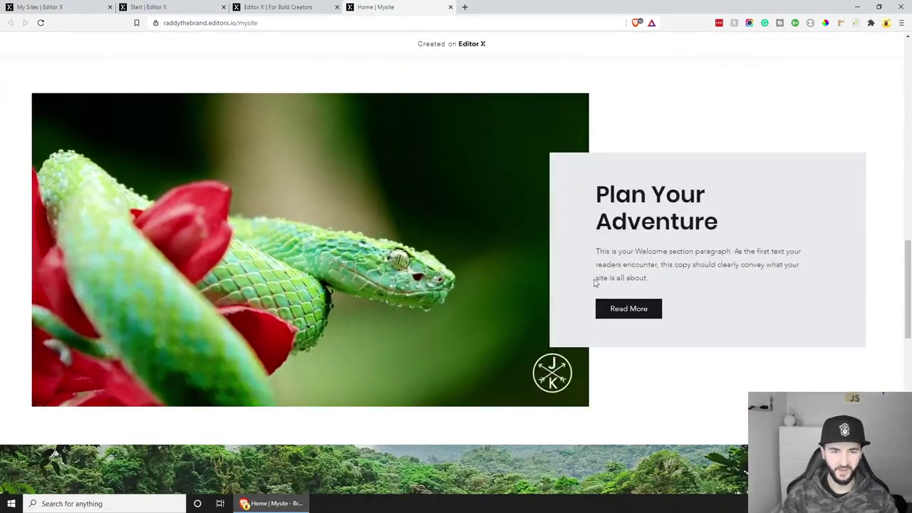
scroll(594, 280, "down", 8)
scroll(601, 281, "down", 3)
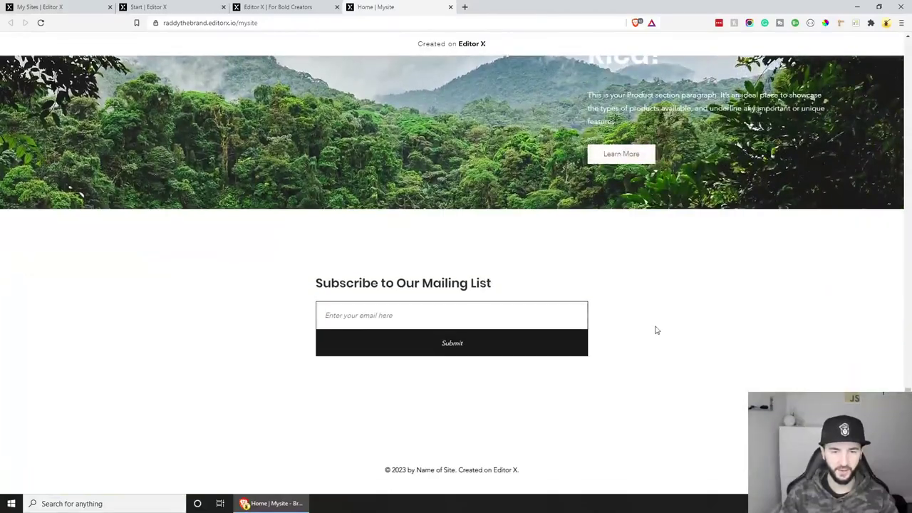
scroll(653, 328, "up", 18)
scroll(664, 193, "up", 6)
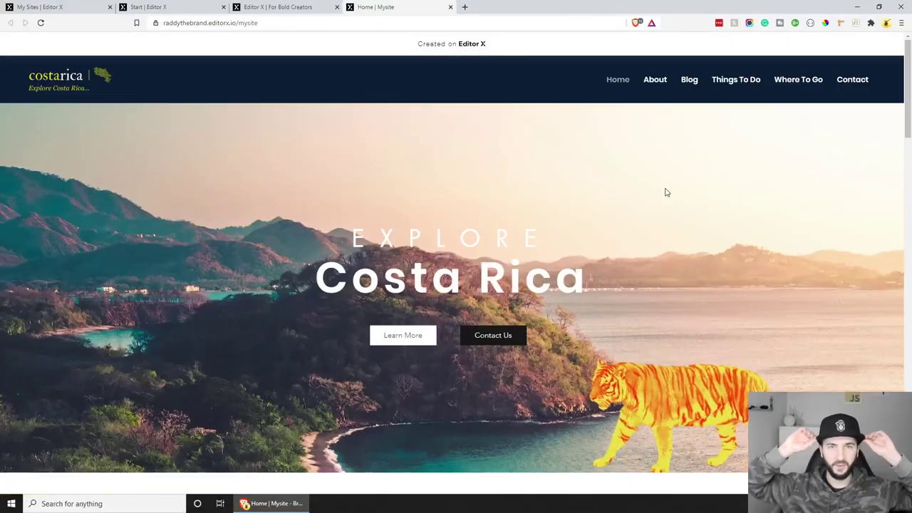